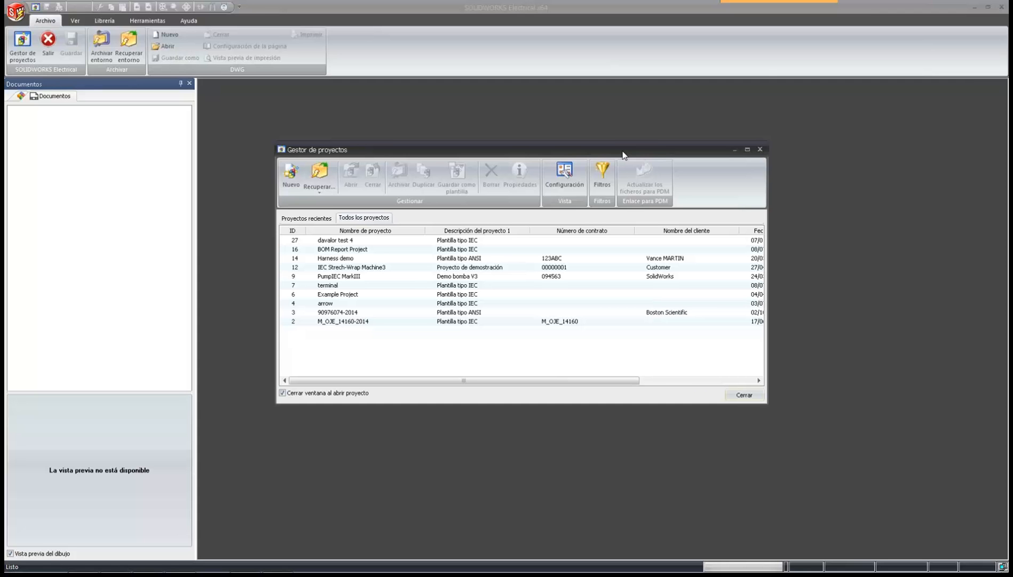
Start a new project based on the Demo Maquina envolverV2 project template.
click(289, 179)
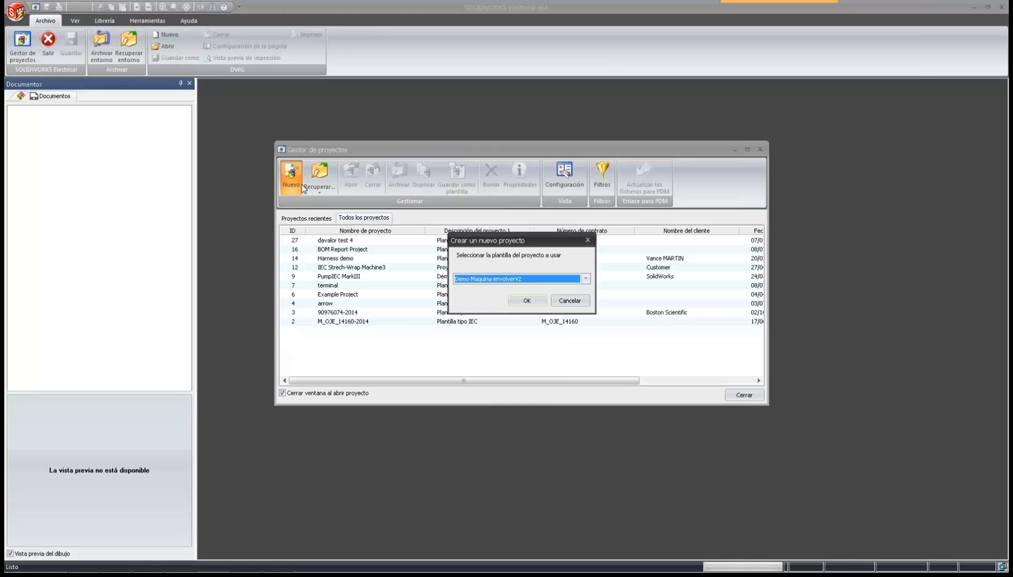
click(586, 278)
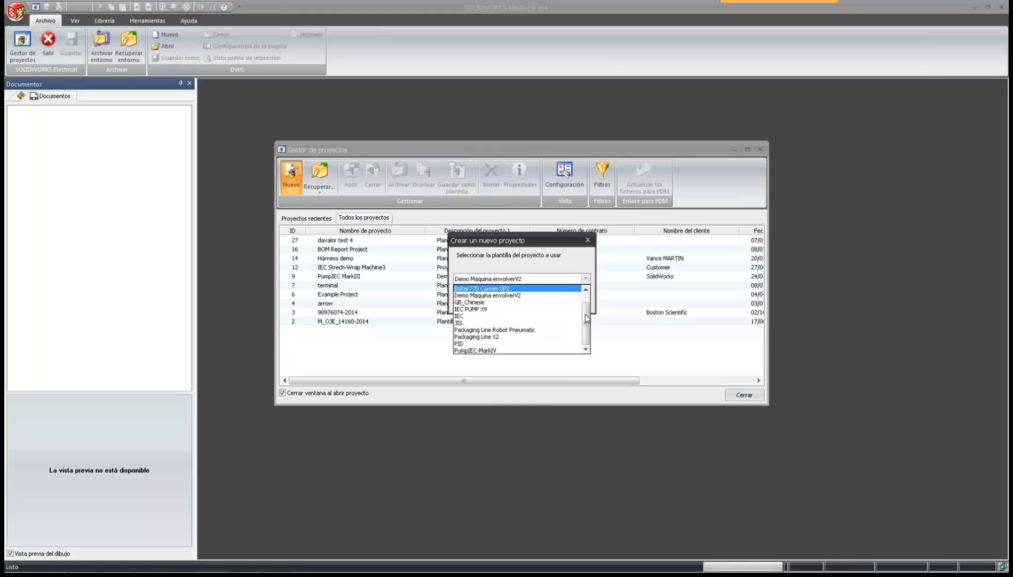
drag(586, 317, 587, 303)
click(552, 309)
click(526, 302)
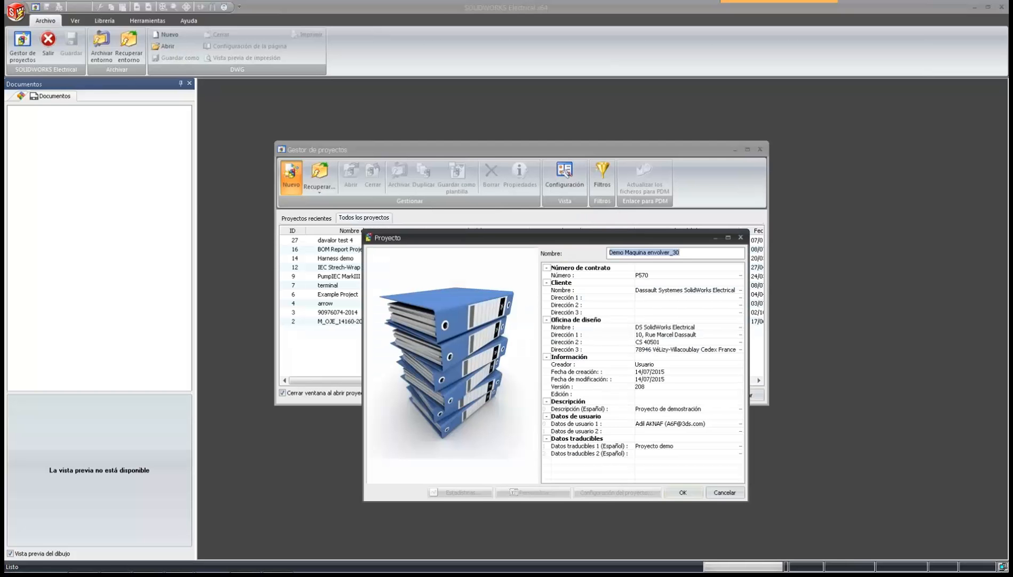
Name the new project Demo Maquina envolver demo1 and create it.
click(693, 253)
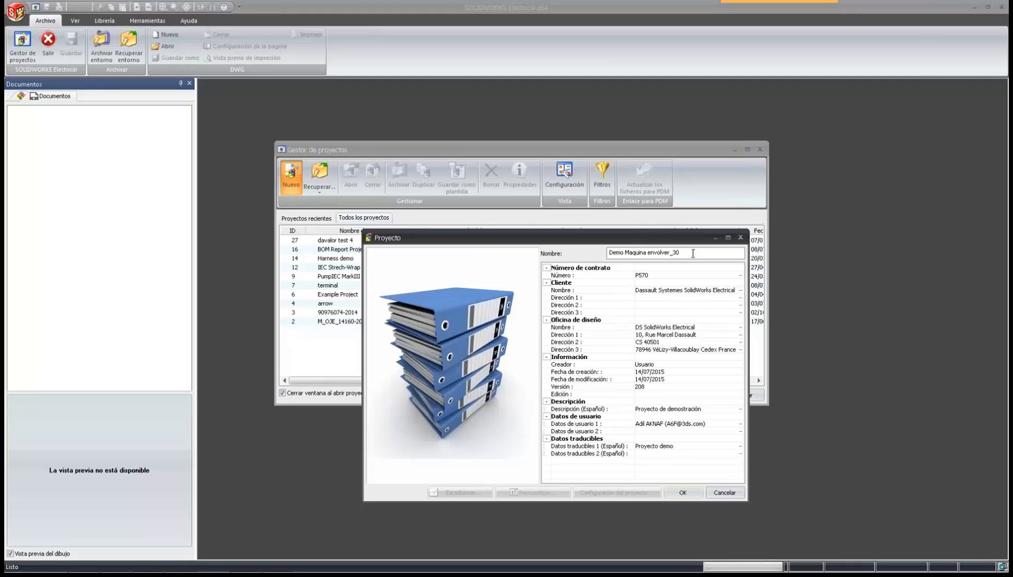
key(BackSpace)
key(BackSpace)
key(BackSpace)
text(demo1)
click(681, 493)
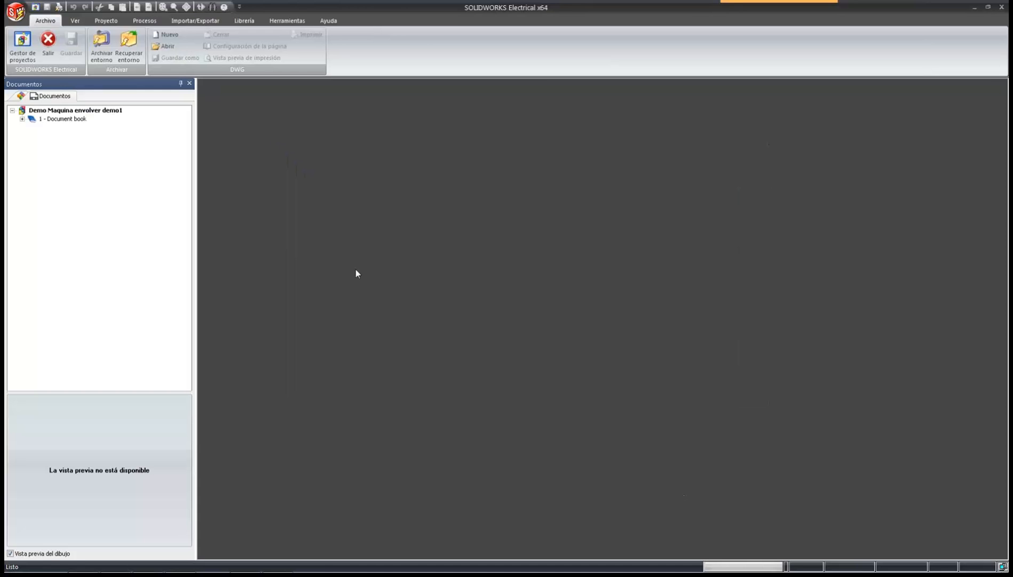
Expand the document book in the project tree and narrow the documents pane slightly.
click(22, 119)
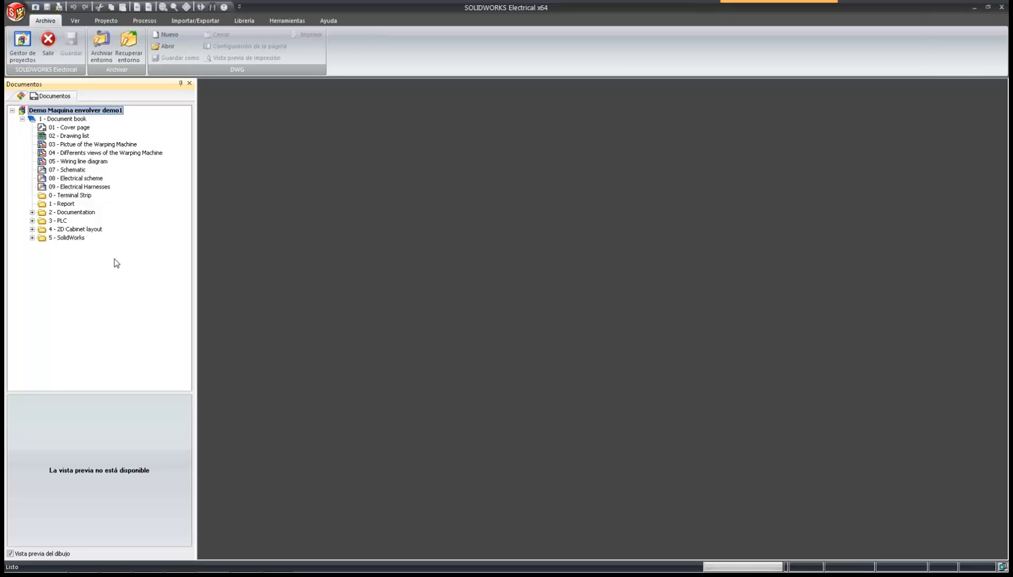
drag(197, 173, 181, 176)
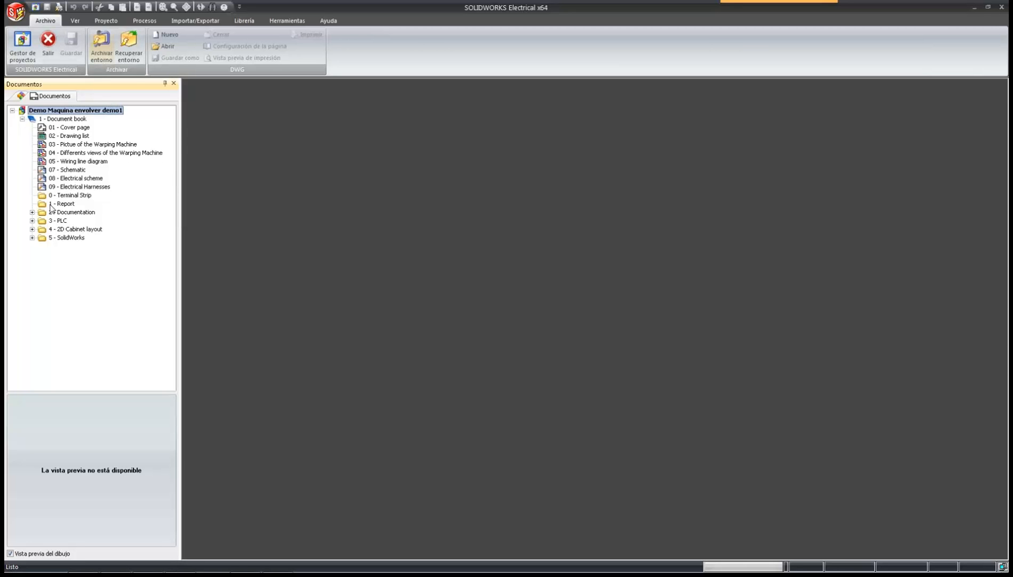
click(22, 118)
click(22, 119)
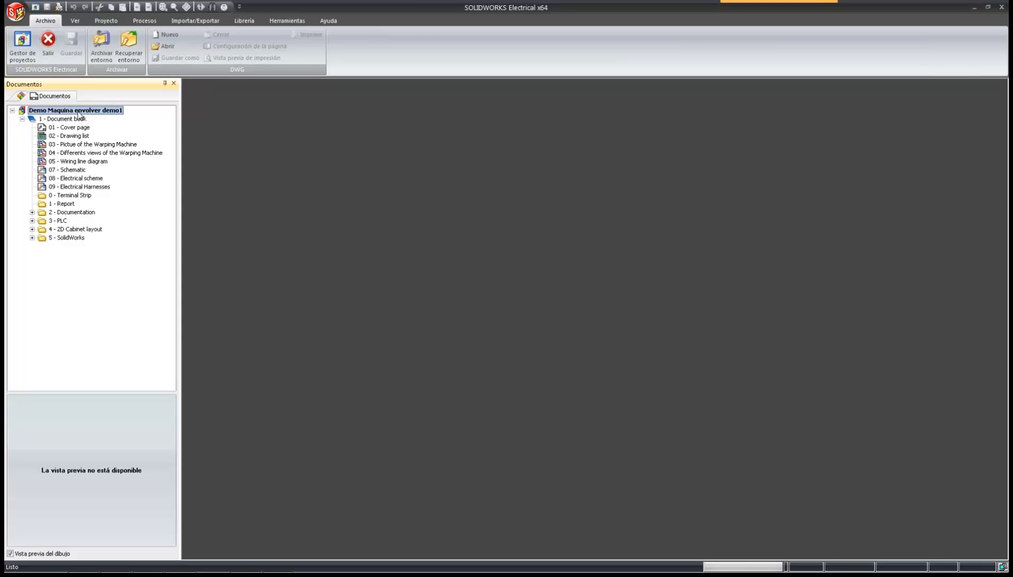
Set the primary language to Español in the project configuration and apply the change.
right_click(79, 113)
mouse_move(106, 142)
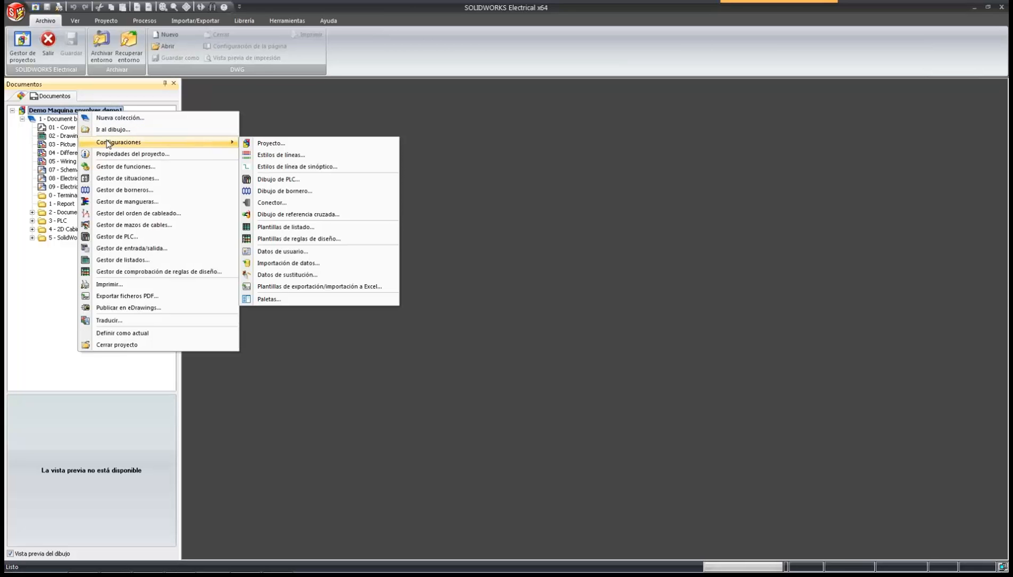
click(269, 141)
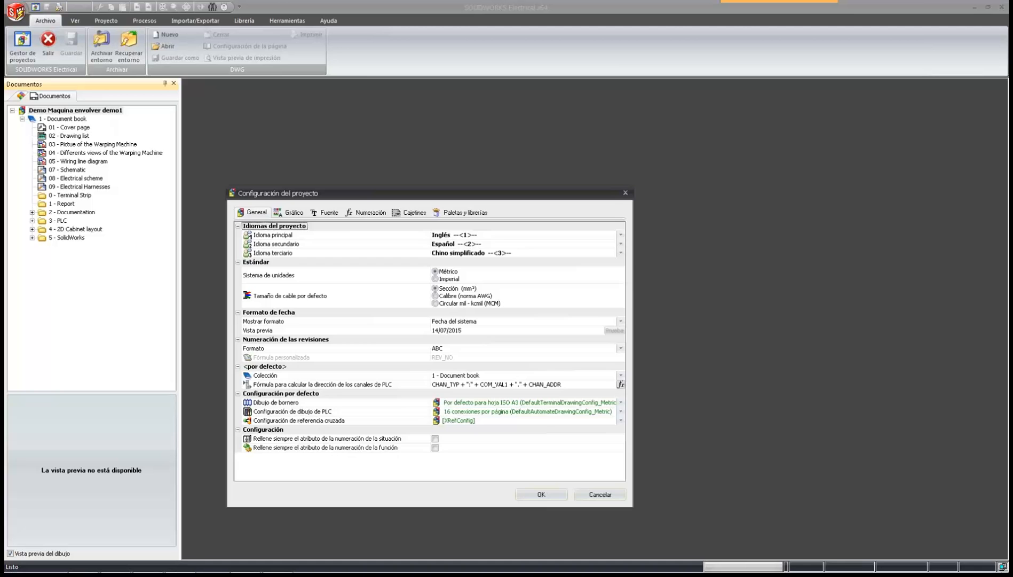
drag(447, 196, 531, 161)
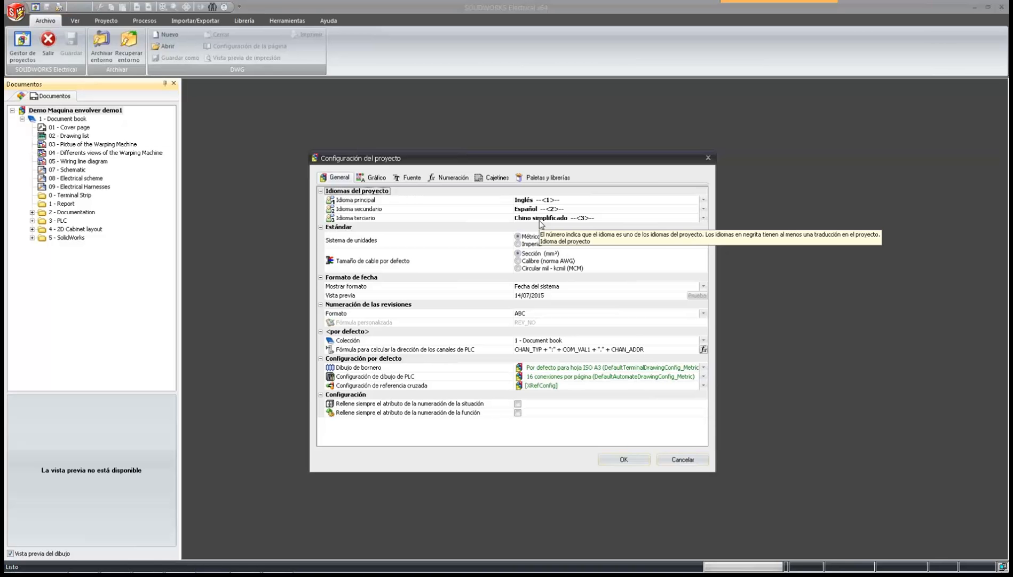
click(704, 200)
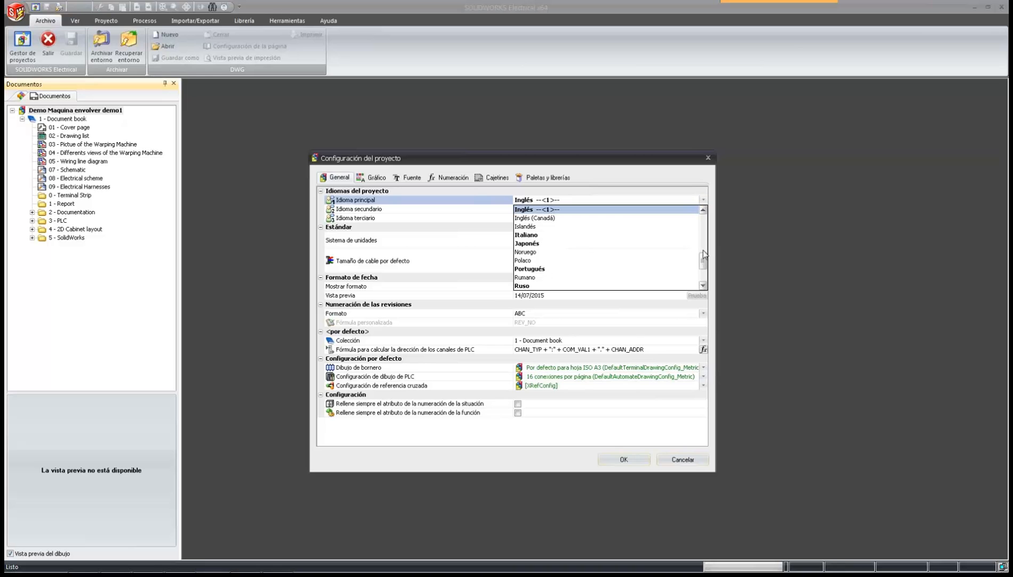
mouse_move(703, 260)
mouse_down()
mouse_move(704, 274)
mouse_move(703, 241)
mouse_up()
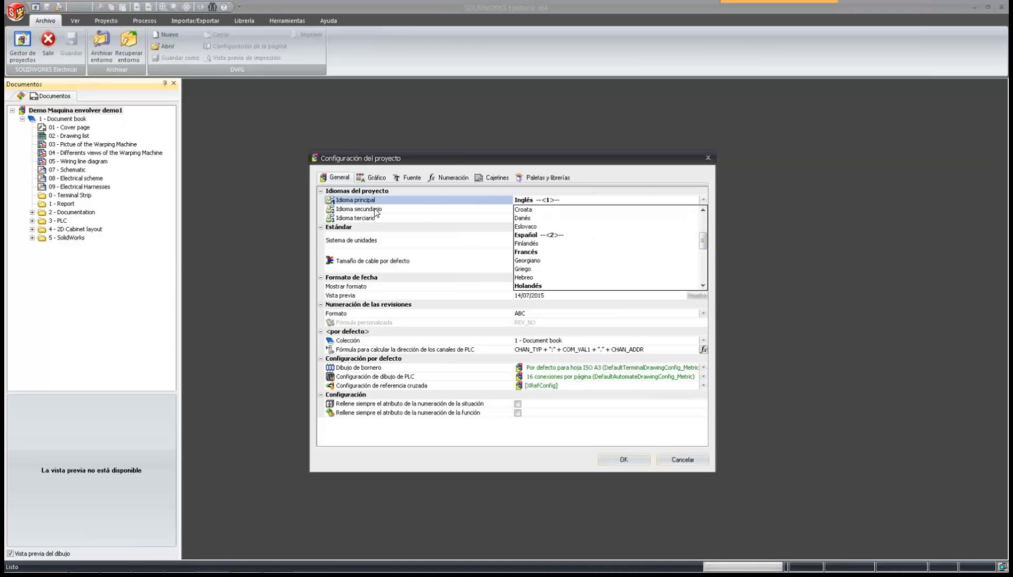
click(534, 235)
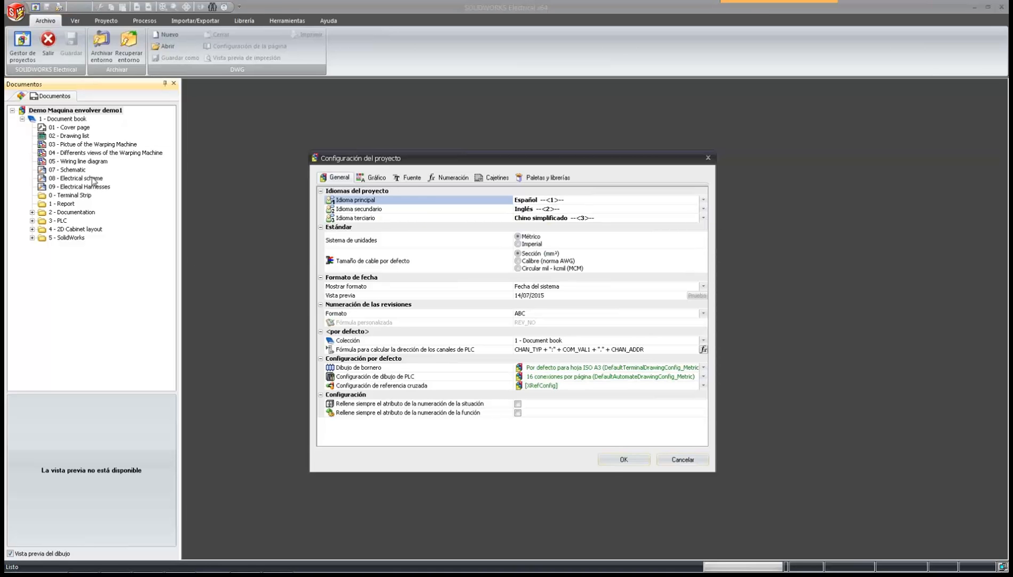
click(621, 459)
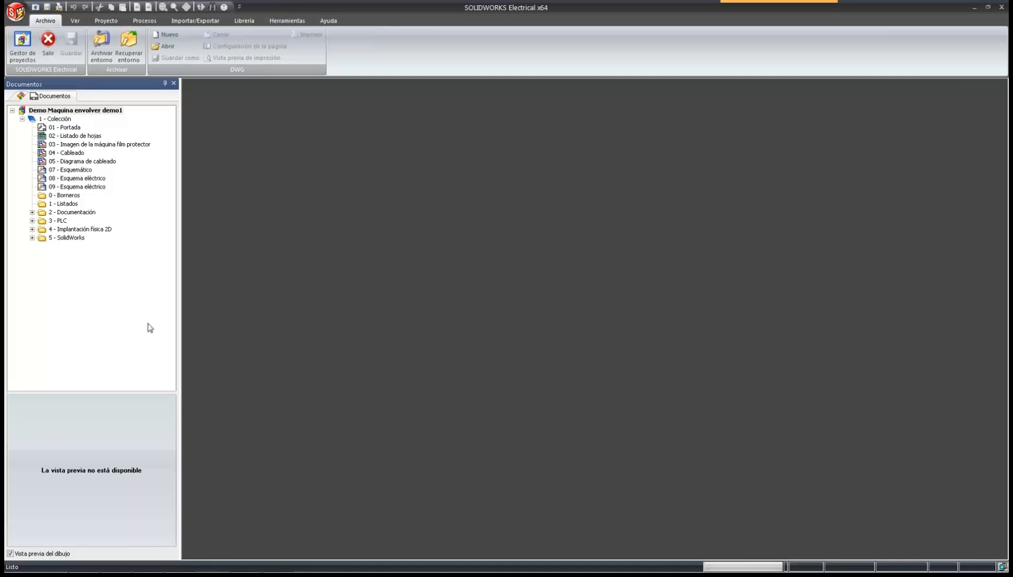
Open the 01 - Portada and 02 - Listado de hojas sheets from the collection to review them.
click(22, 118)
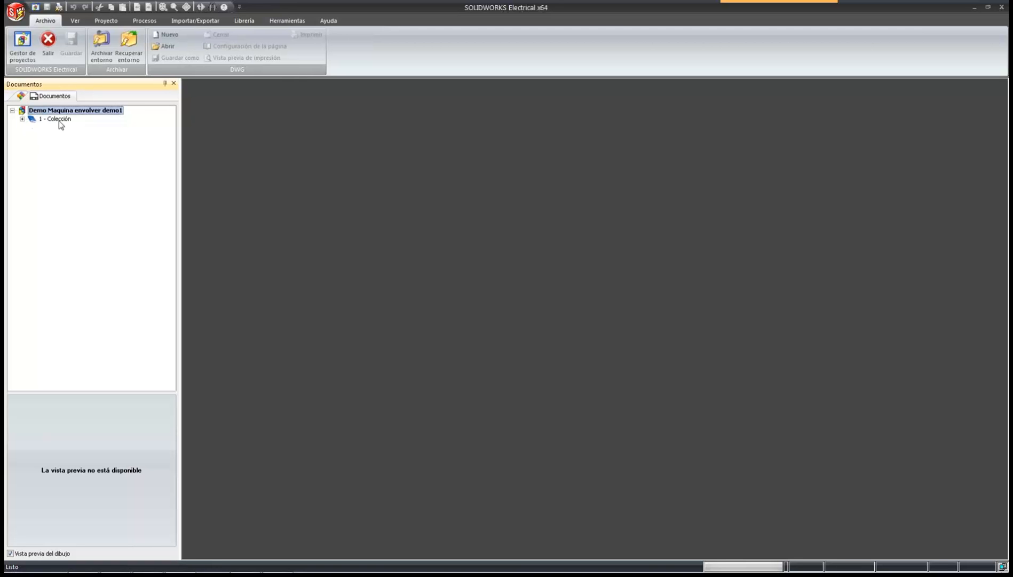
click(22, 119)
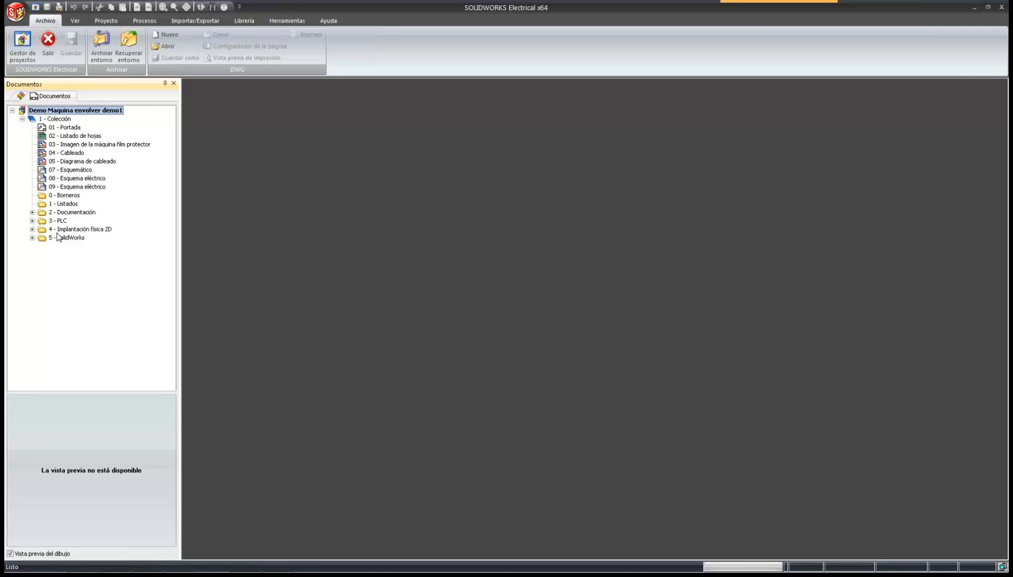
click(59, 120)
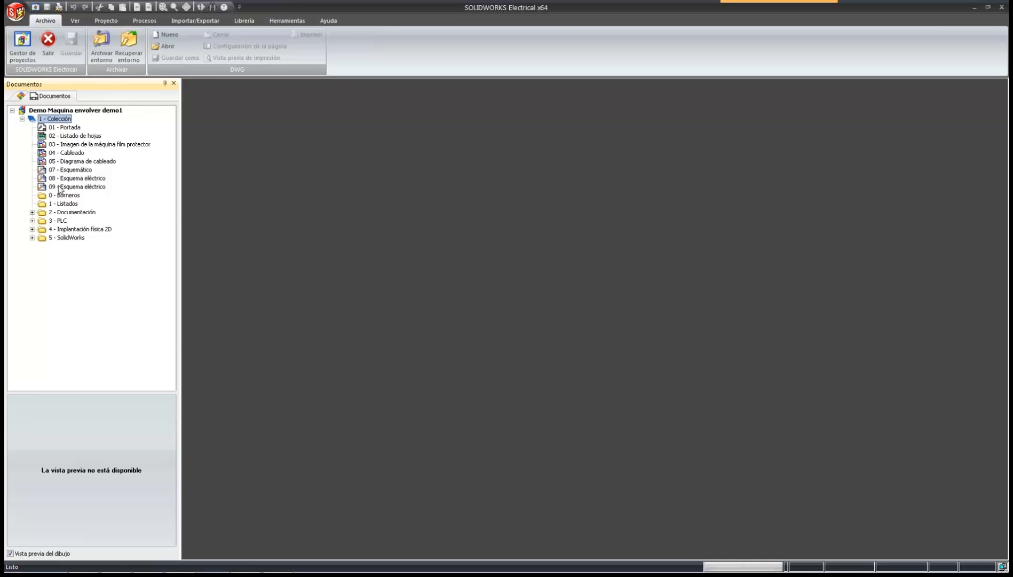
double_click(63, 128)
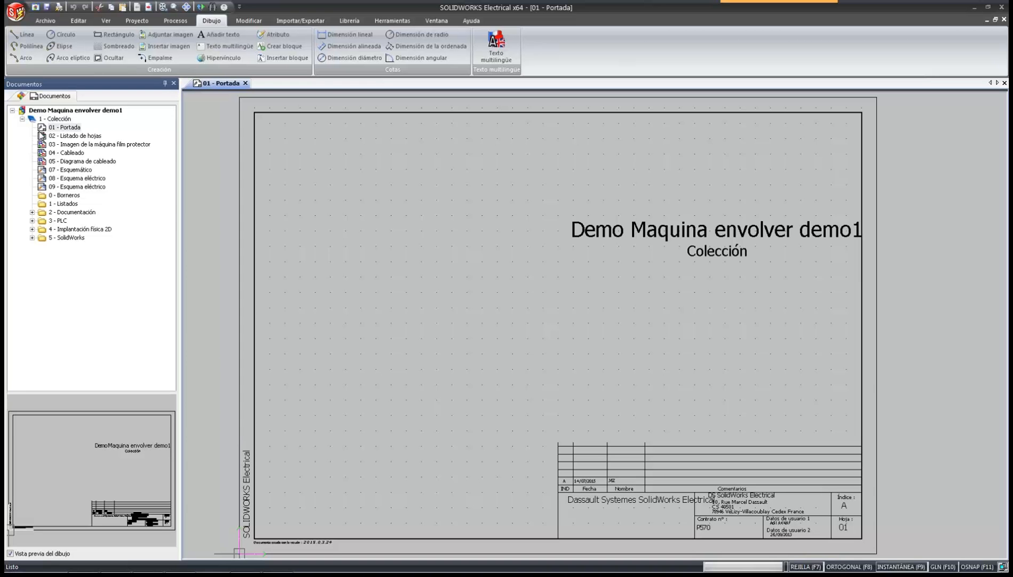
double_click(74, 135)
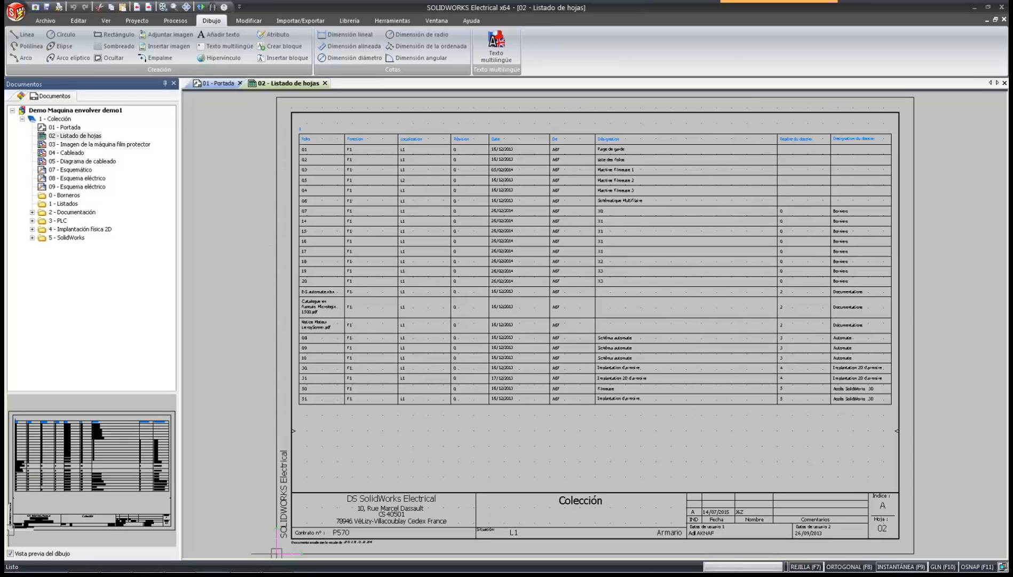
Inspect the L2 - Exterior del armario outline on sheet 03 - Imagen de la máquina film protector, and view sheet 04 - Cableado.
double_click(78, 144)
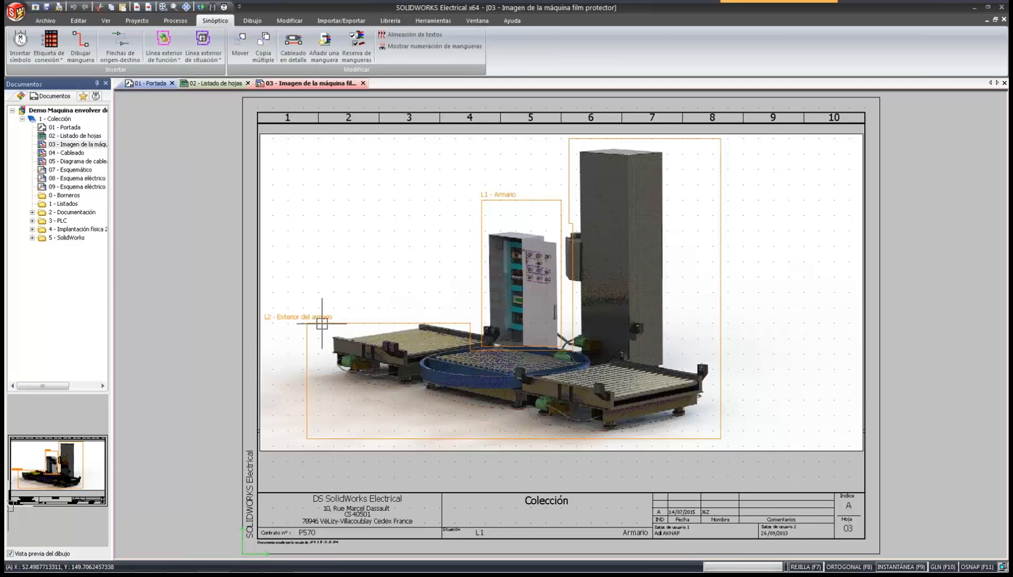
click(457, 322)
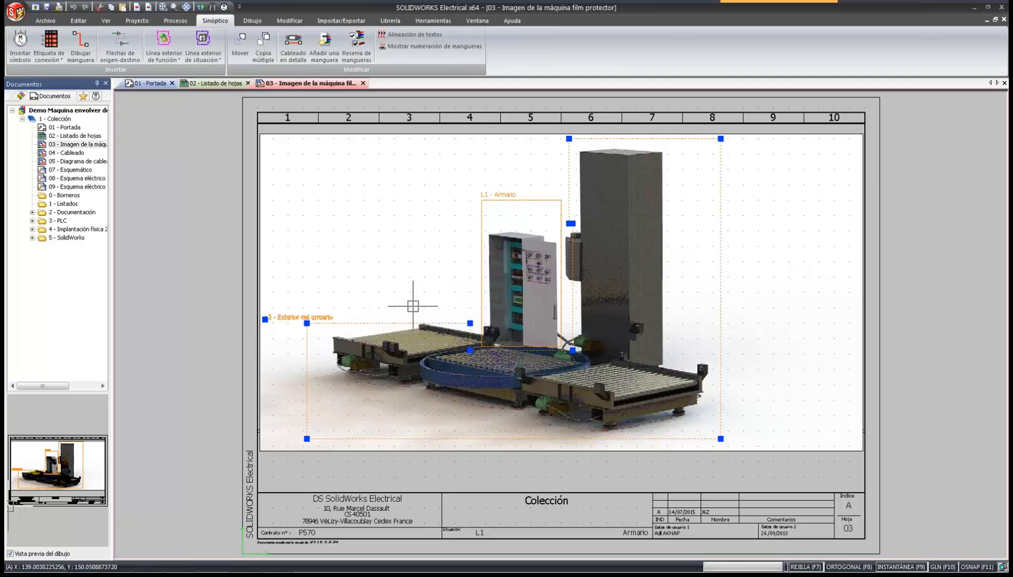
click(377, 469)
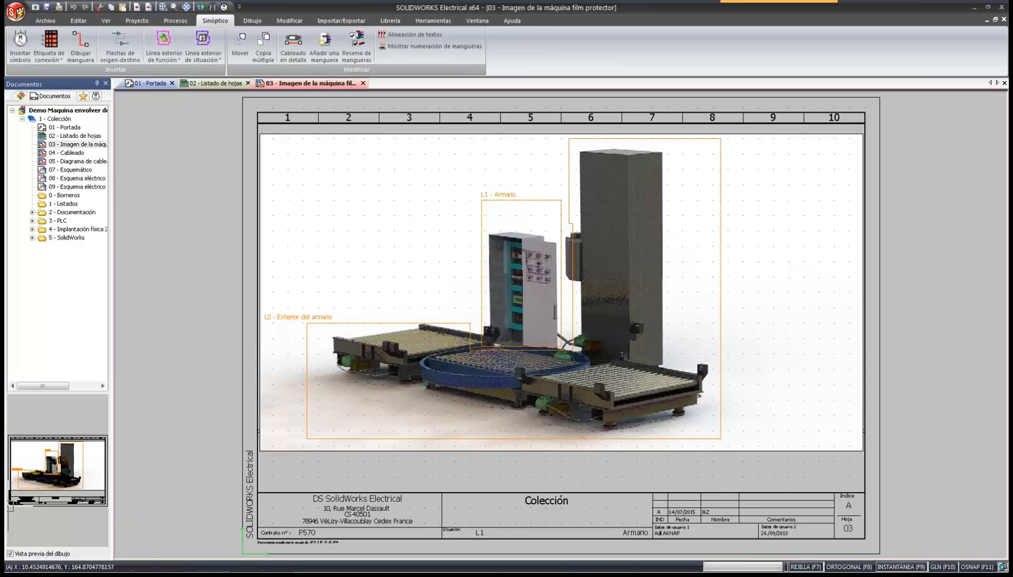
click(77, 154)
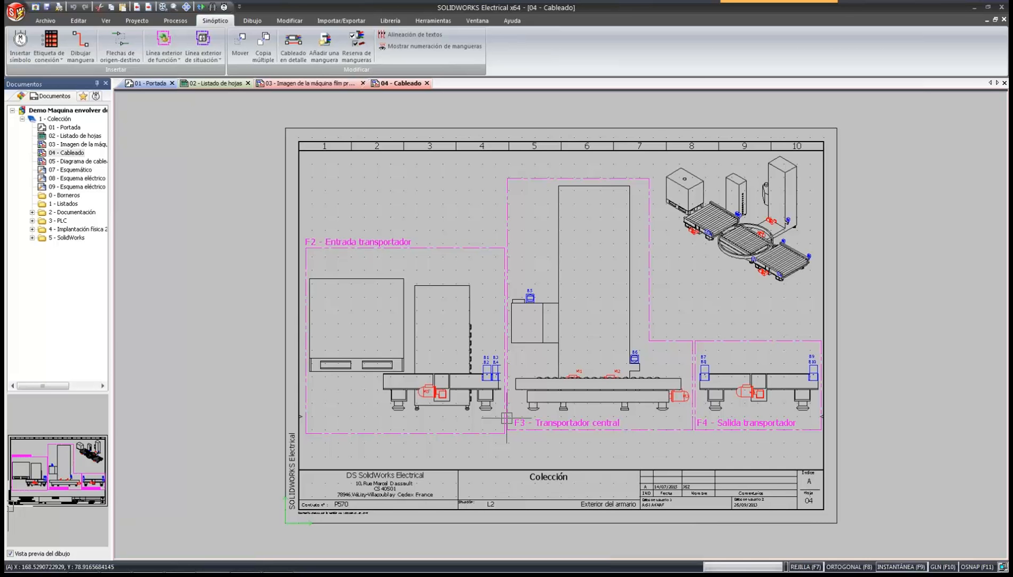
Open 05 - Diagrama de cableado and shift the upper edge of the L1 - Armario location outline slightly down, clear of the column header.
double_click(80, 162)
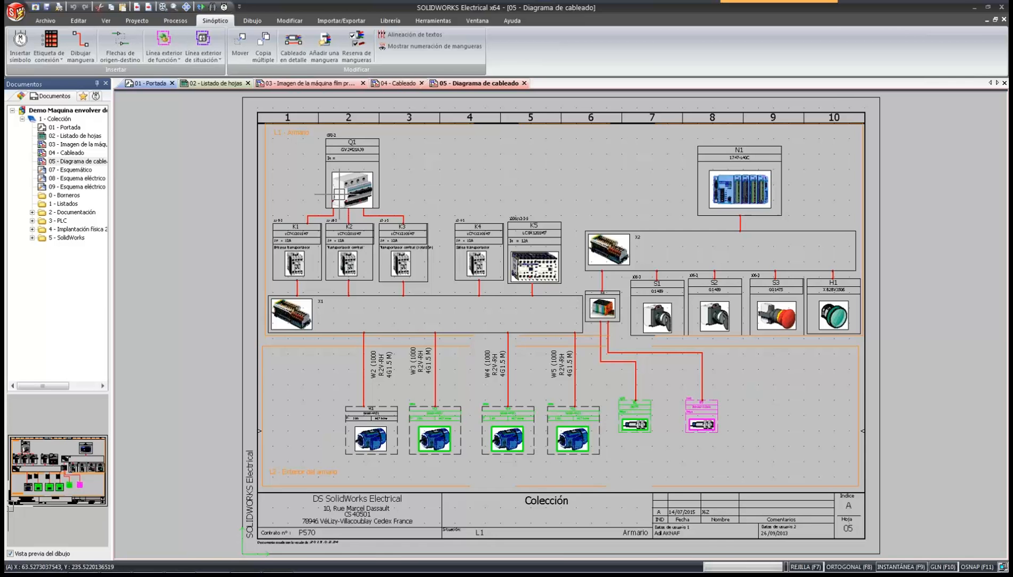
scroll(285, 177, up, 3)
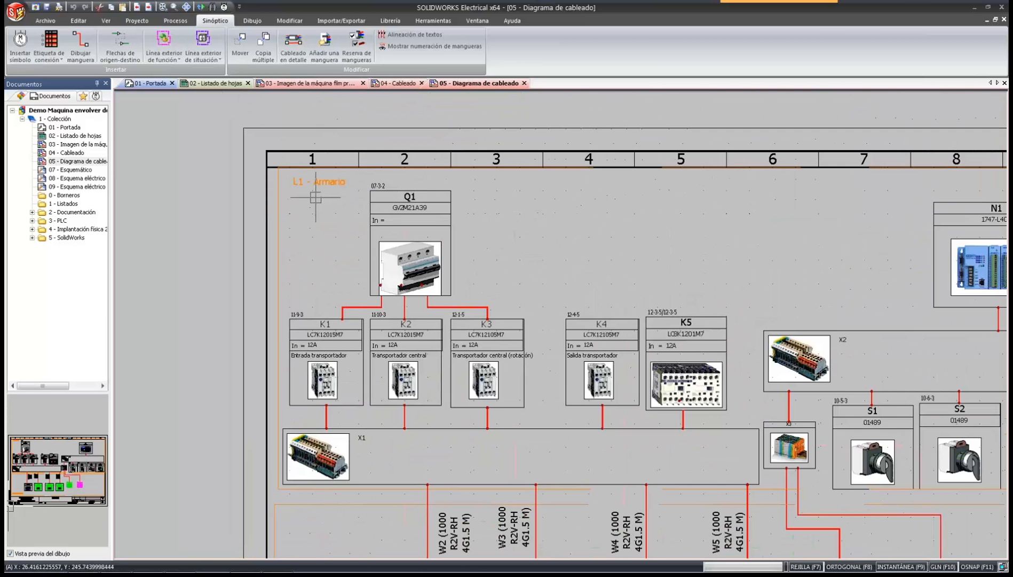
scroll(315, 197, up, 1)
click(287, 162)
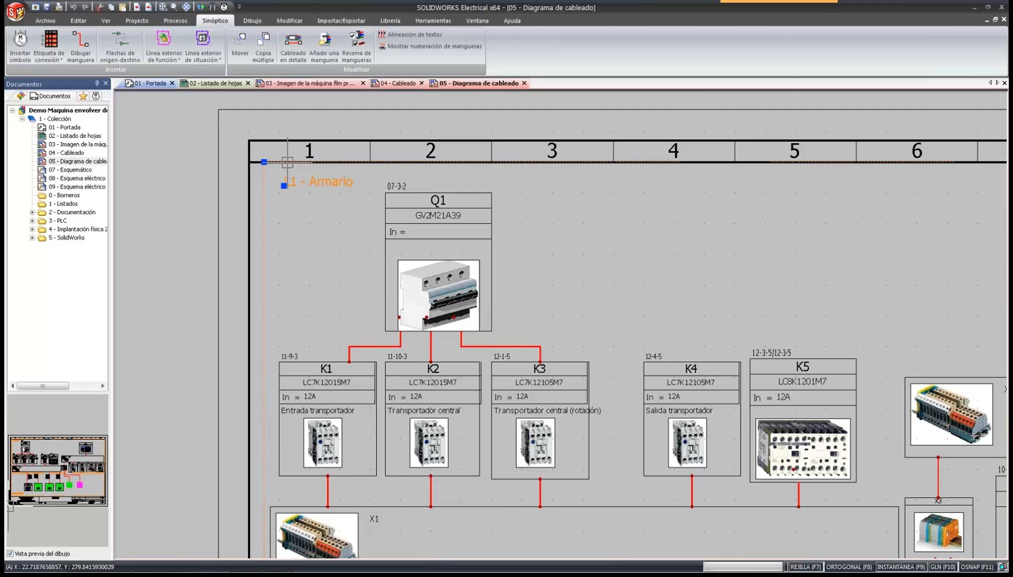
drag(264, 162, 264, 170)
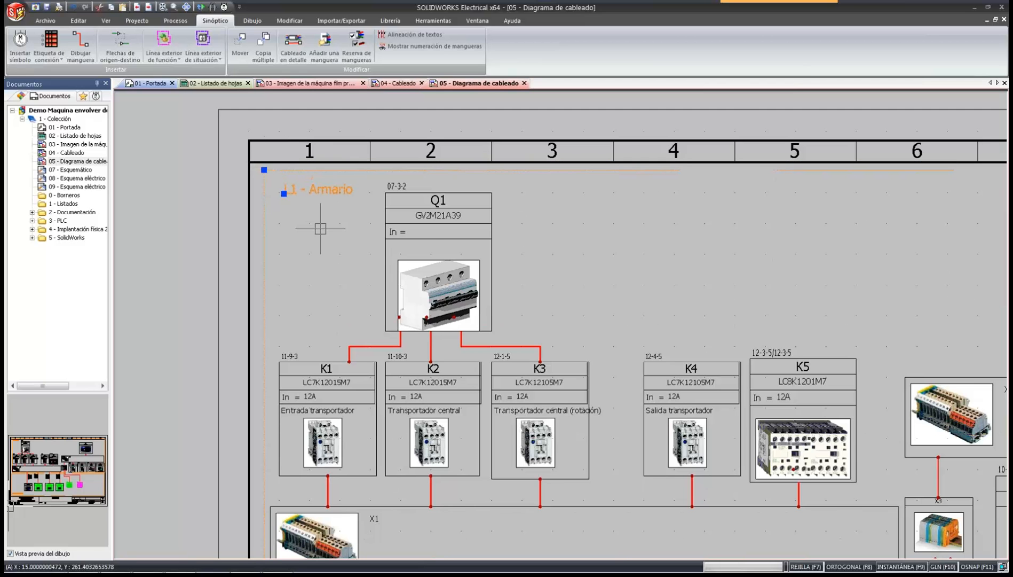
key(Escape)
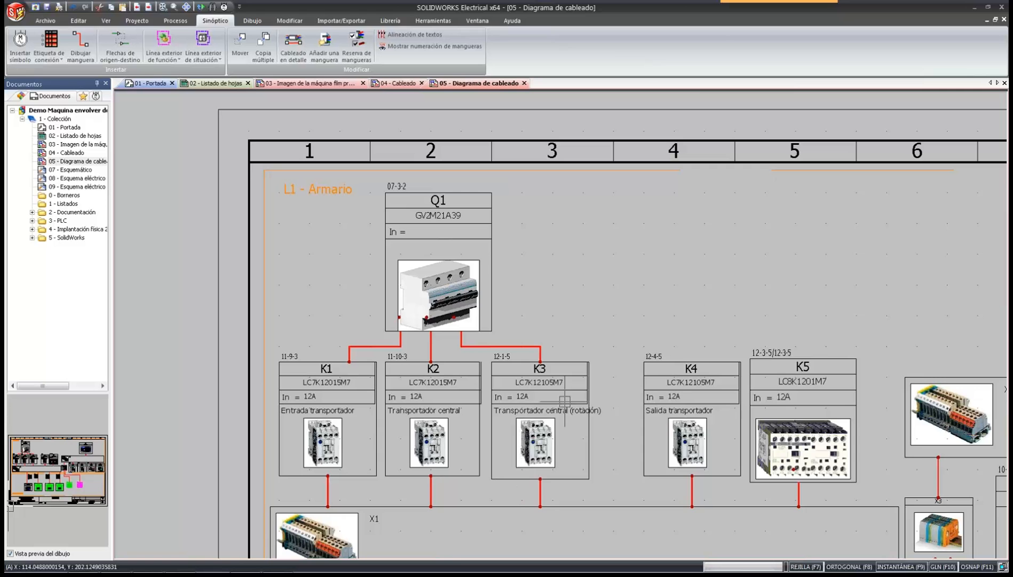
Look over the wiring diagram, and open the 07 - Esquemático sheet with the document tree shown in a narrowed side pane.
scroll(534, 408, down, 5)
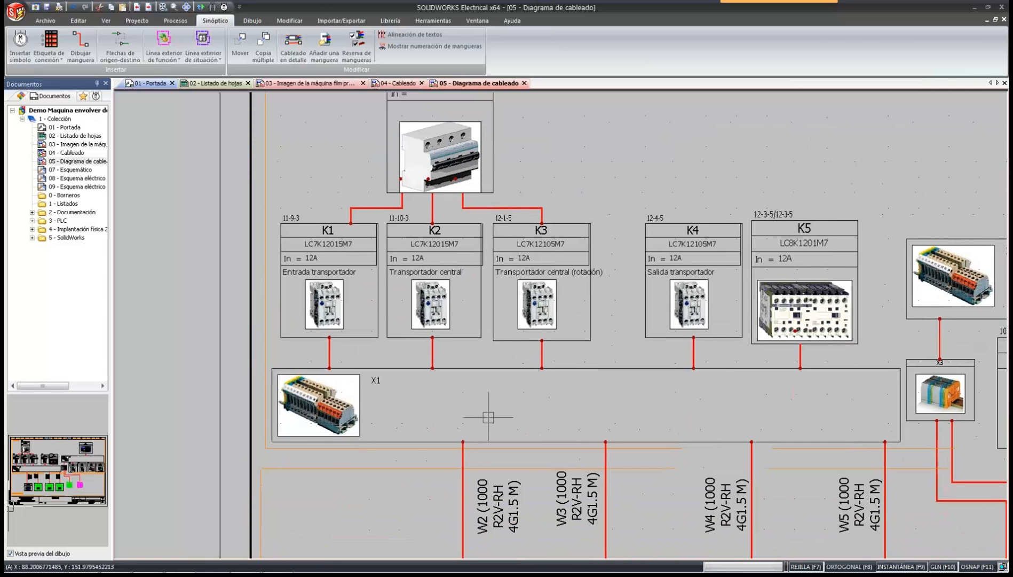
scroll(488, 417, down, 3)
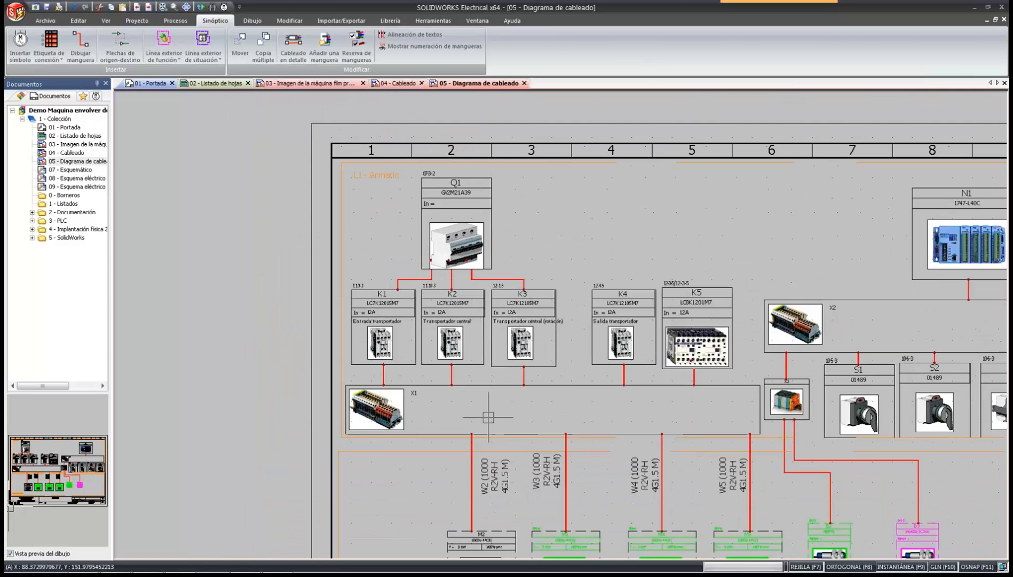
middle_drag(463, 409, 434, 408)
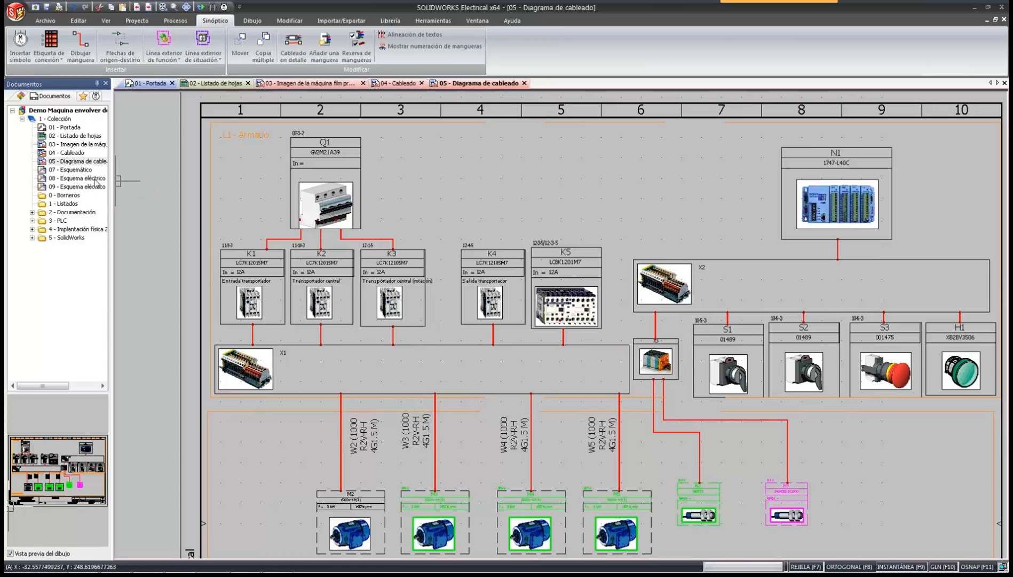
double_click(70, 170)
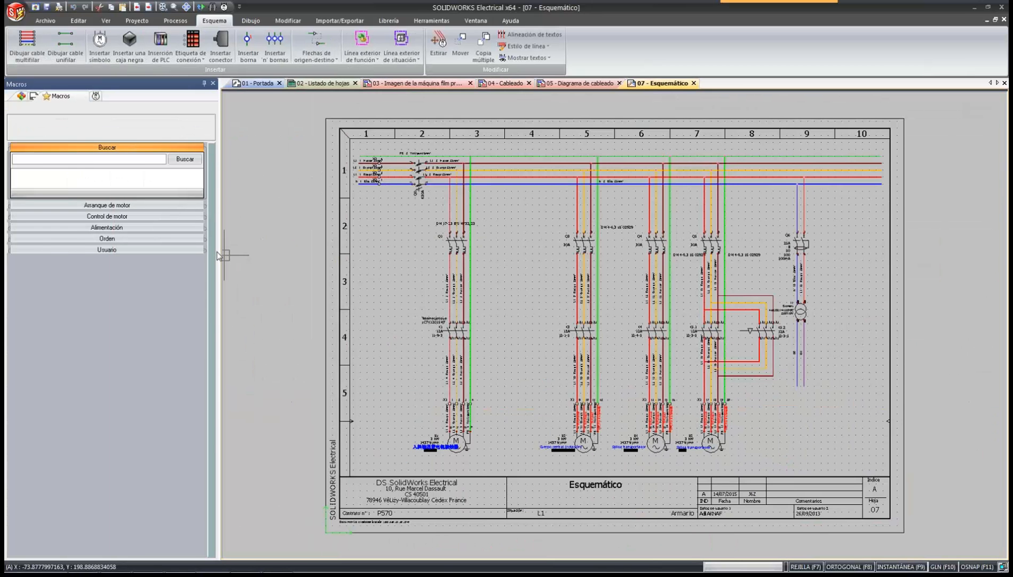
drag(217, 256, 91, 255)
scroll(406, 244, up, 3)
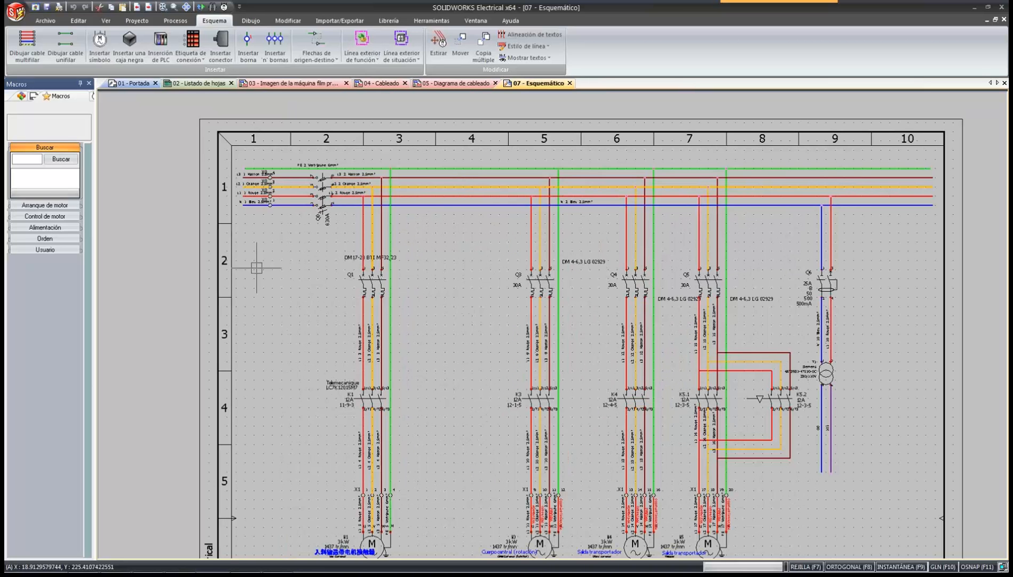
click(32, 96)
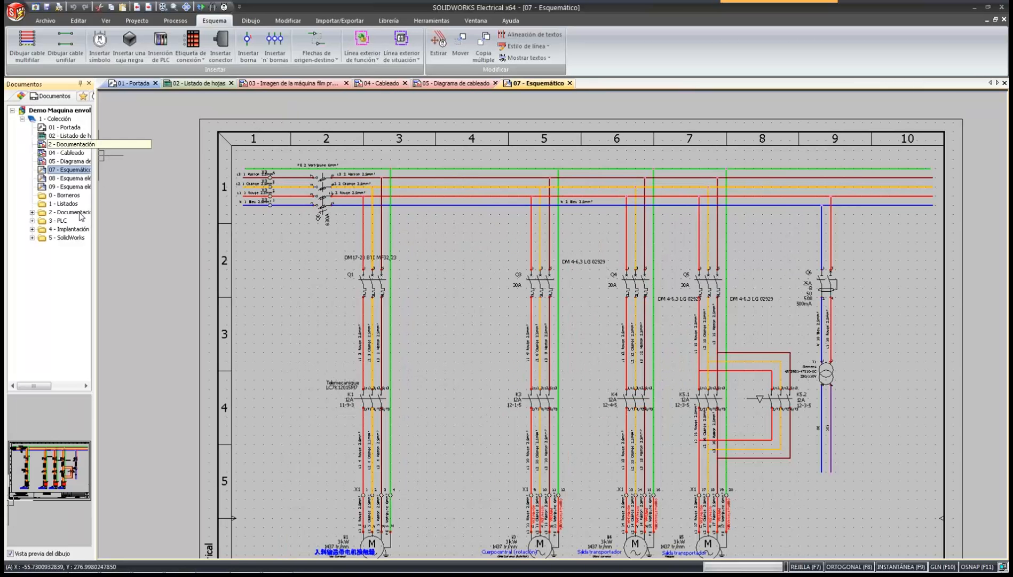
Open the 08 - Esquema eléctrico sheet and expand the Documentación, PLC, Implantación física 2D and SolidWorks folders in a widened document tree.
double_click(63, 178)
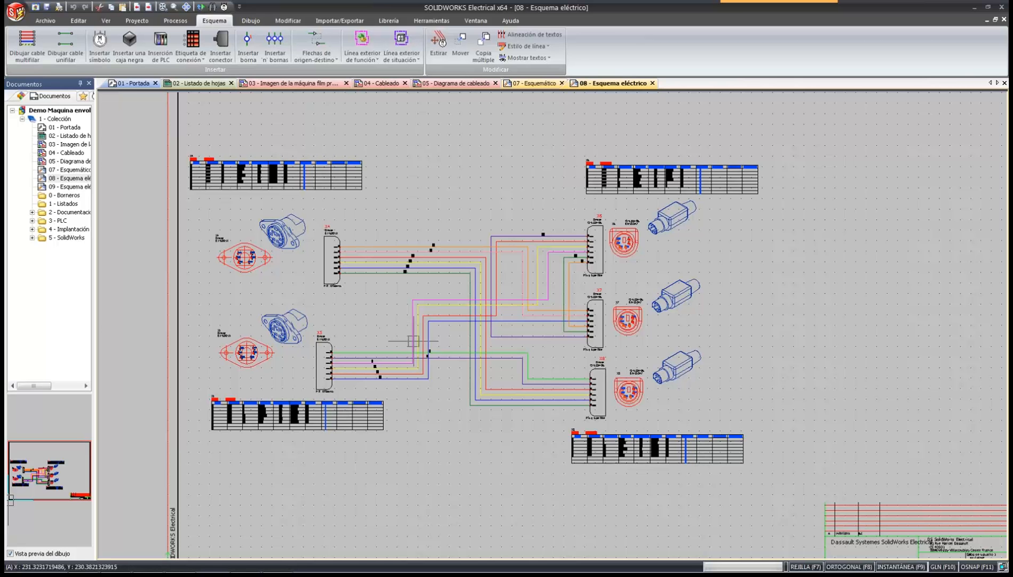
click(32, 212)
click(32, 246)
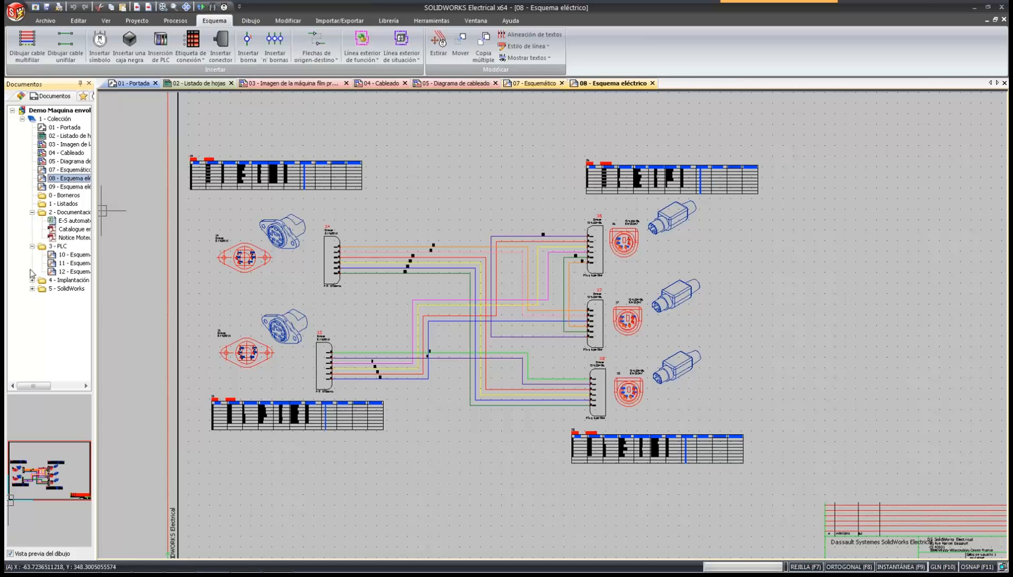
click(32, 280)
click(32, 296)
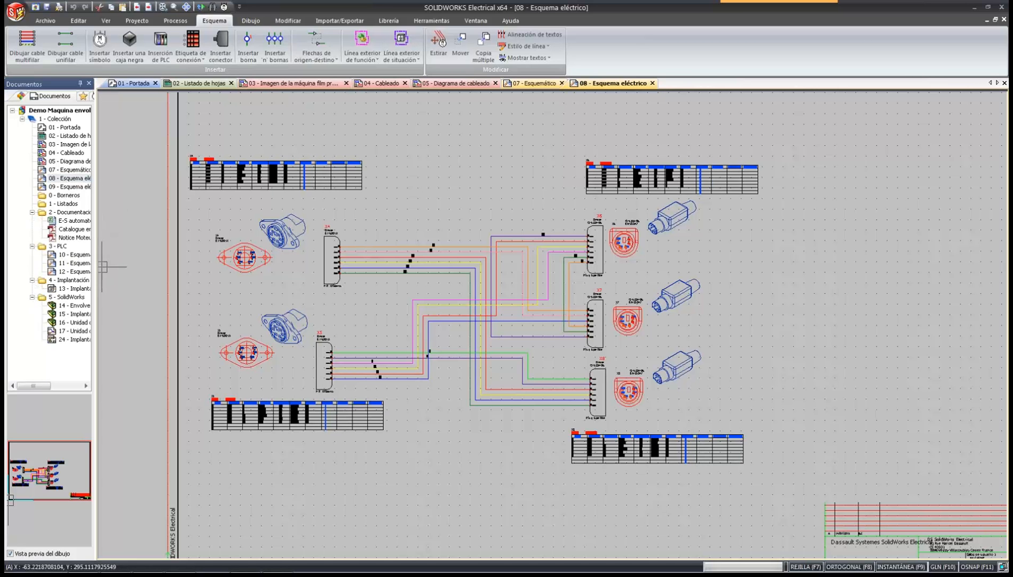
drag(95, 266, 179, 261)
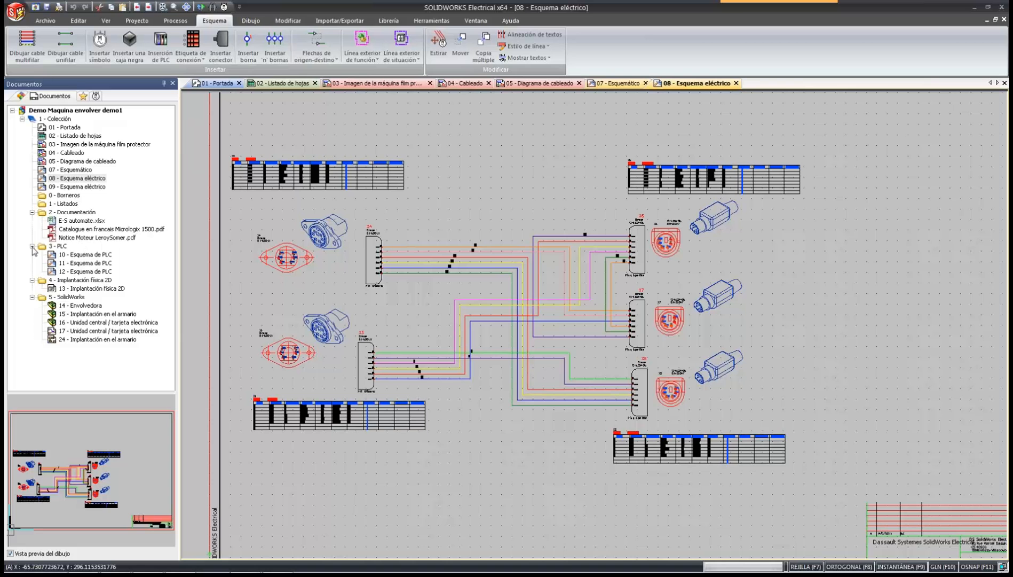
Collapse the Documentación, SolidWorks, Implantación física 2D and PLC folders in the document tree.
click(32, 212)
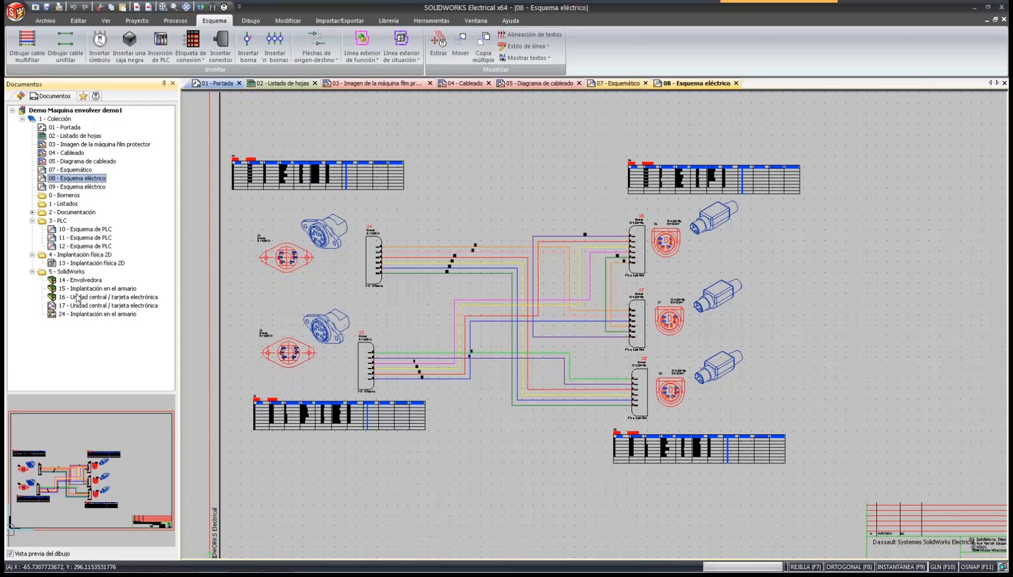
click(32, 271)
click(32, 254)
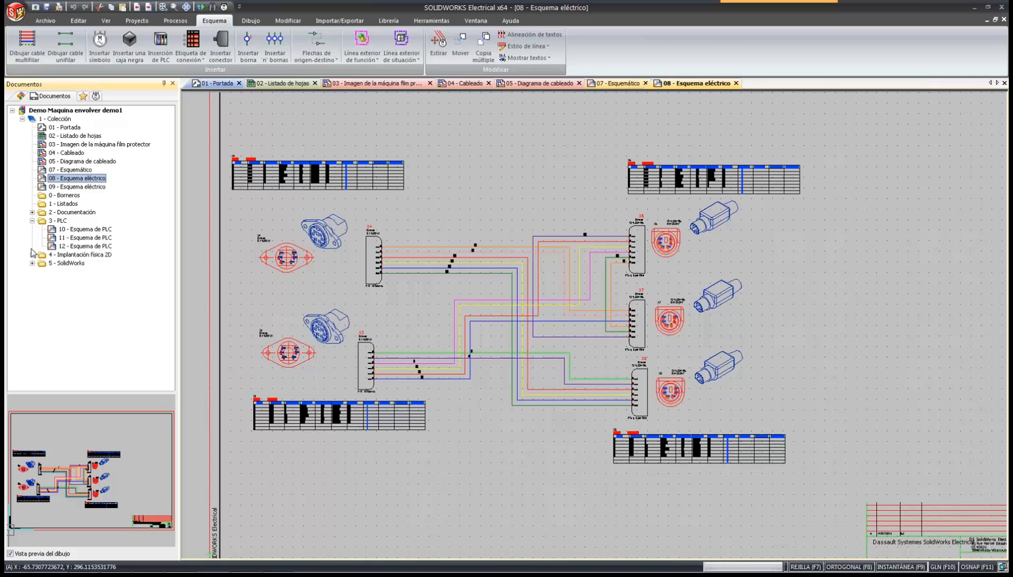
click(32, 221)
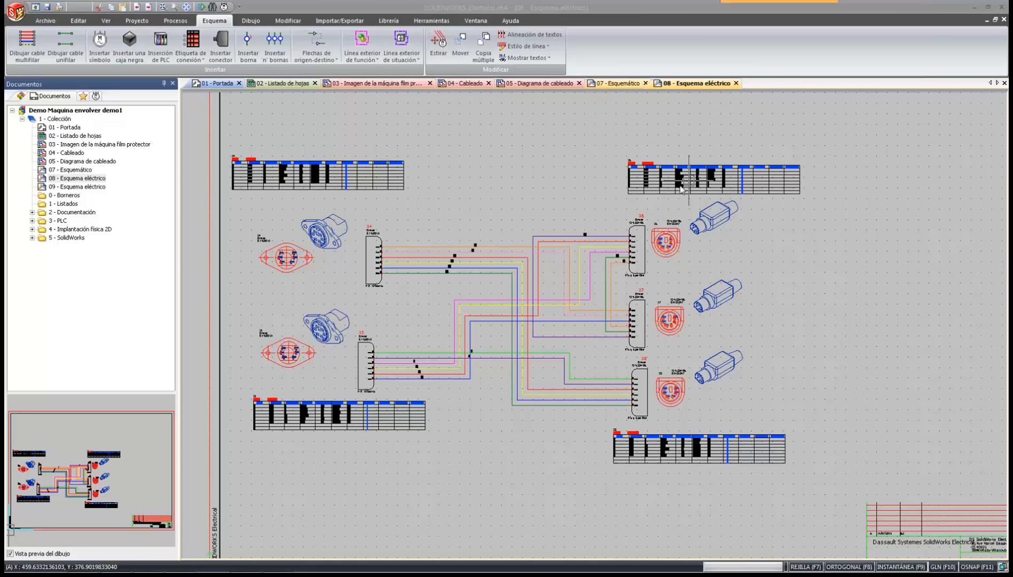
Review the commands available for the 1 - Colección book, such as new documents, title blocks, printing and PDF export.
click(52, 118)
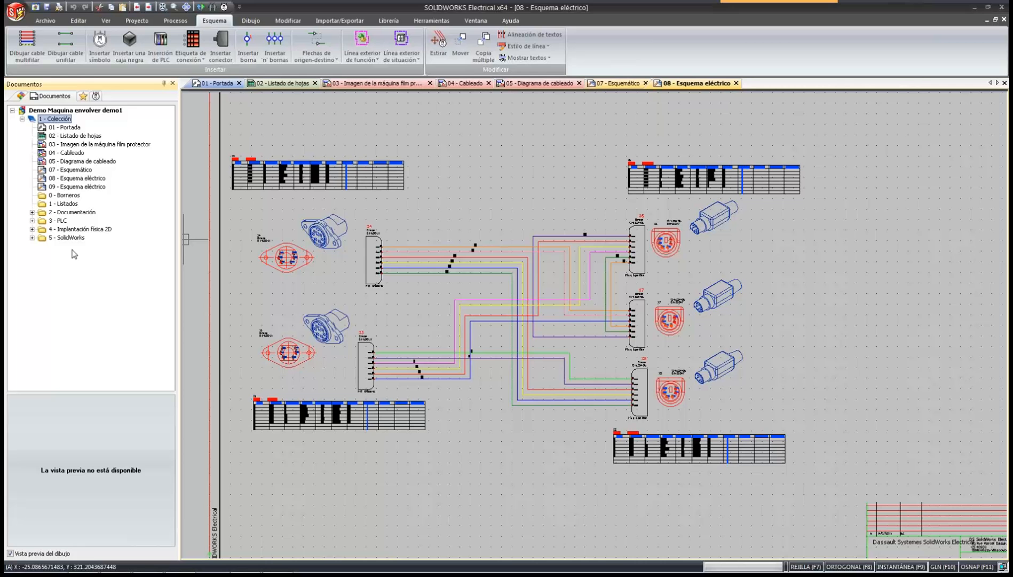
right_click(47, 122)
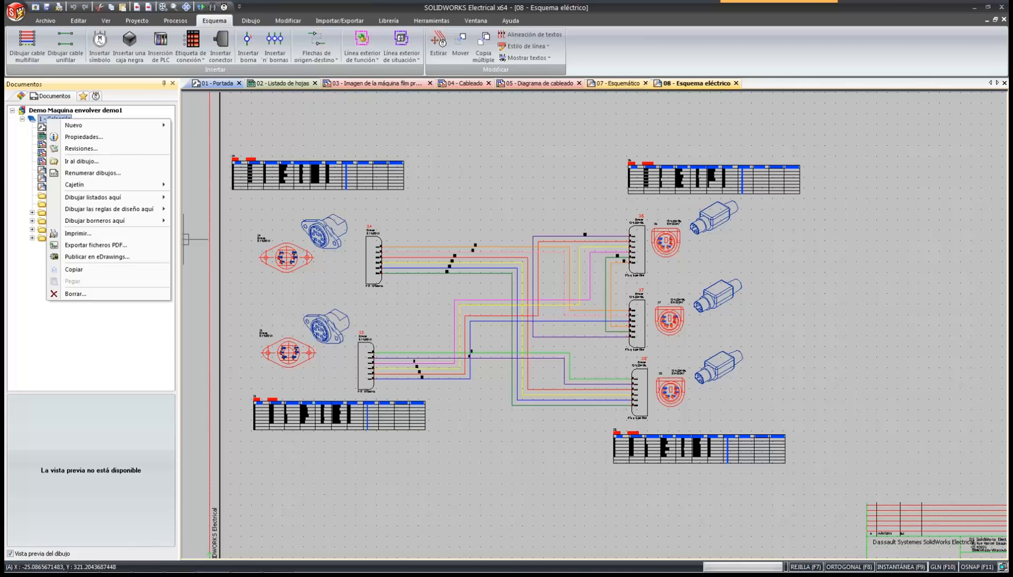
click(36, 302)
click(67, 195)
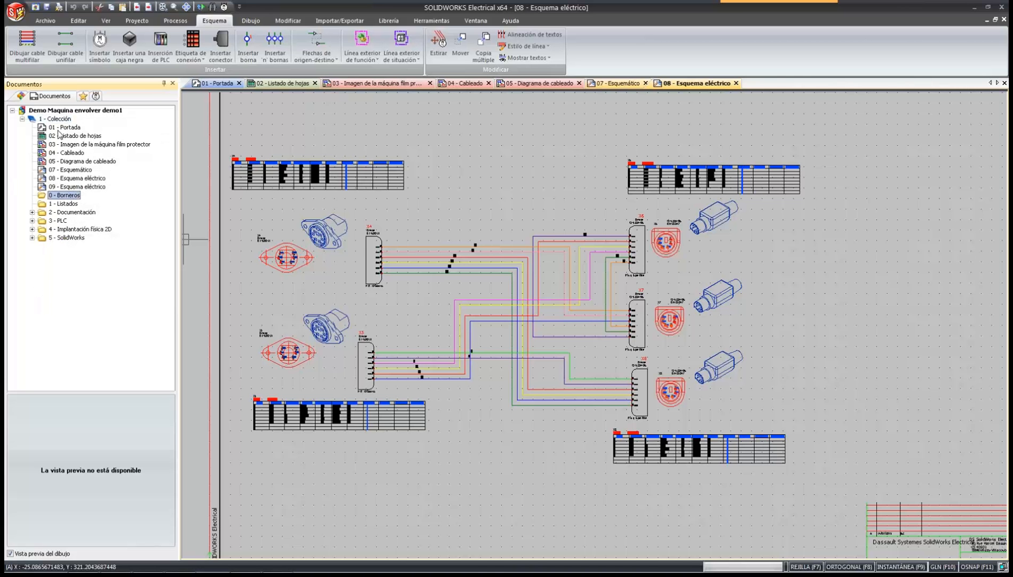
right_click(59, 119)
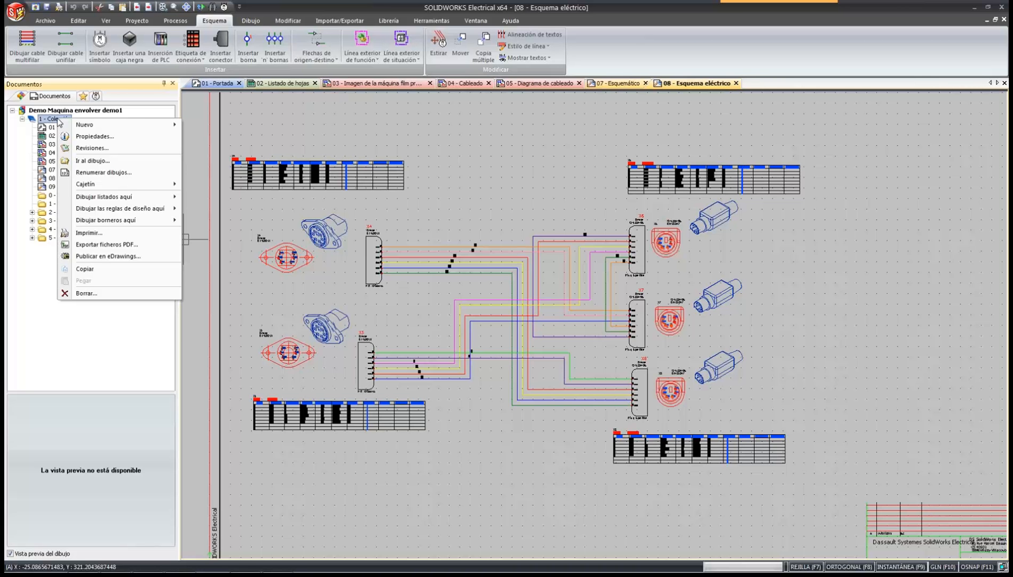
click(443, 176)
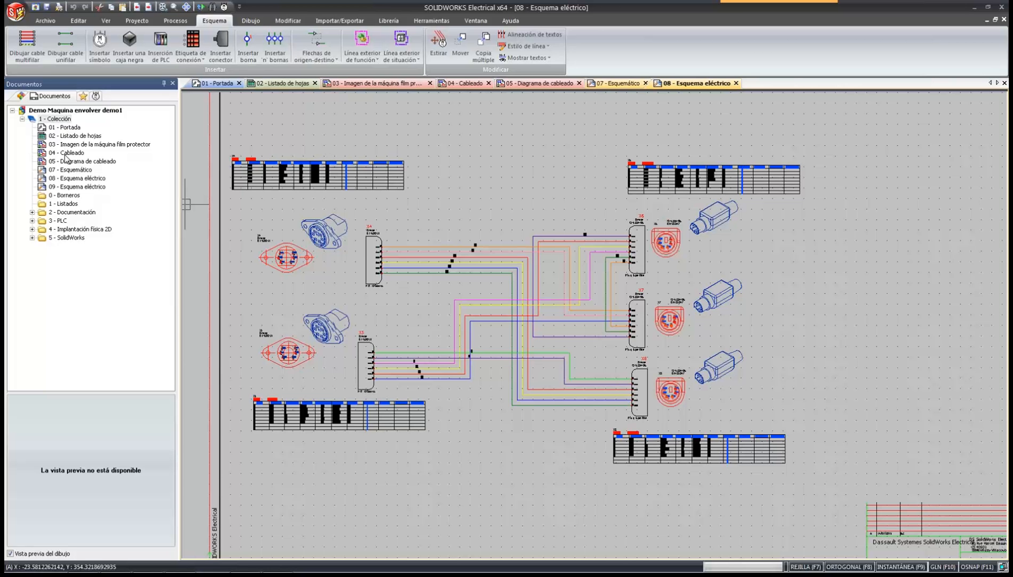
Return to the 05 - Diagrama de cableado sheet and view the whole wiring diagram.
click(532, 87)
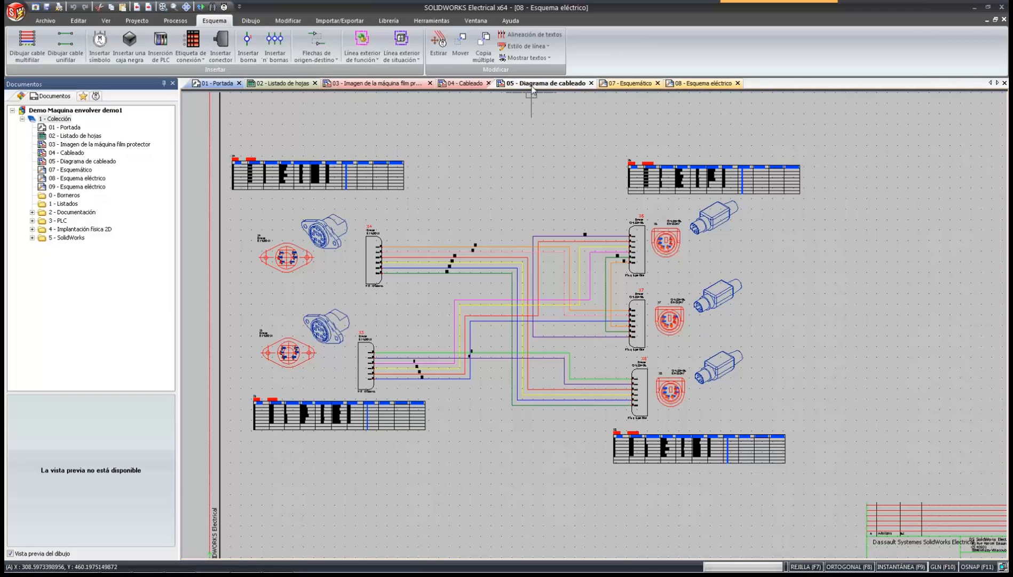
middle_drag(489, 349, 474, 316)
scroll(473, 316, down, 3)
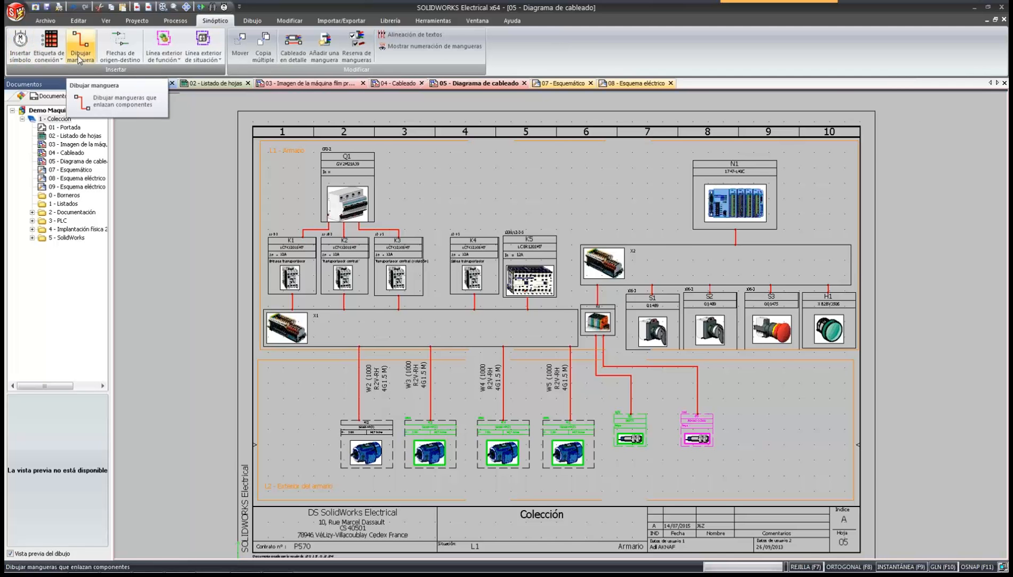
middle_drag(369, 385, 388, 358)
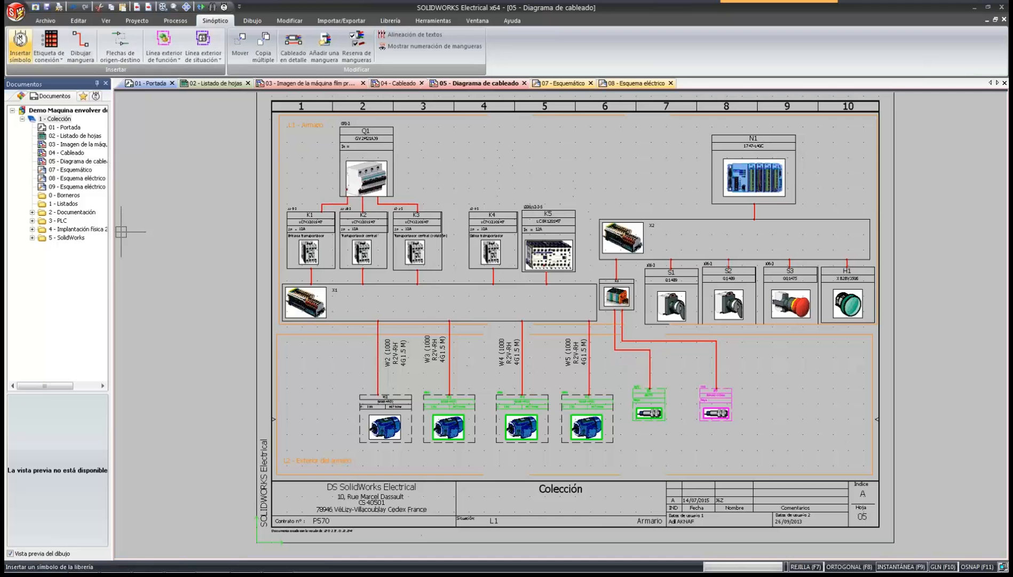
Start inserting a symbol, browse the library classes including Borneros, Bornas in an enlarged selector, and keep the preset blue motor symbol.
click(20, 45)
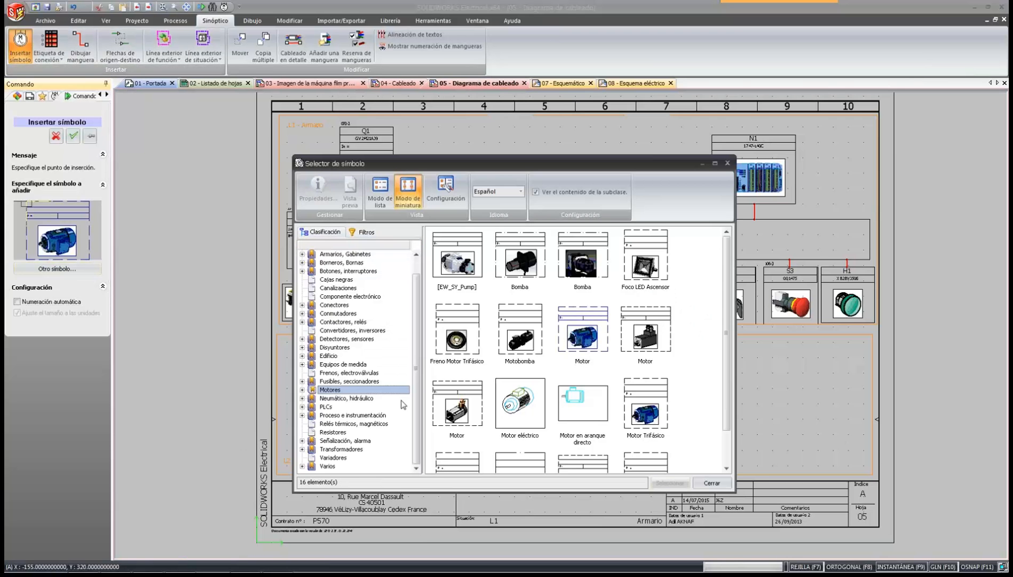
scroll(416, 368, up, 1)
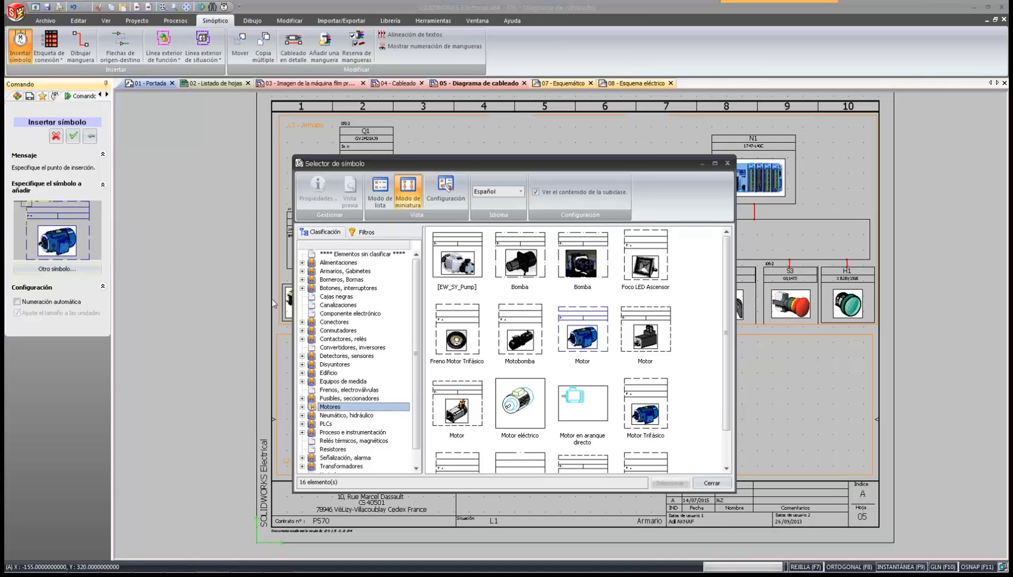
click(303, 279)
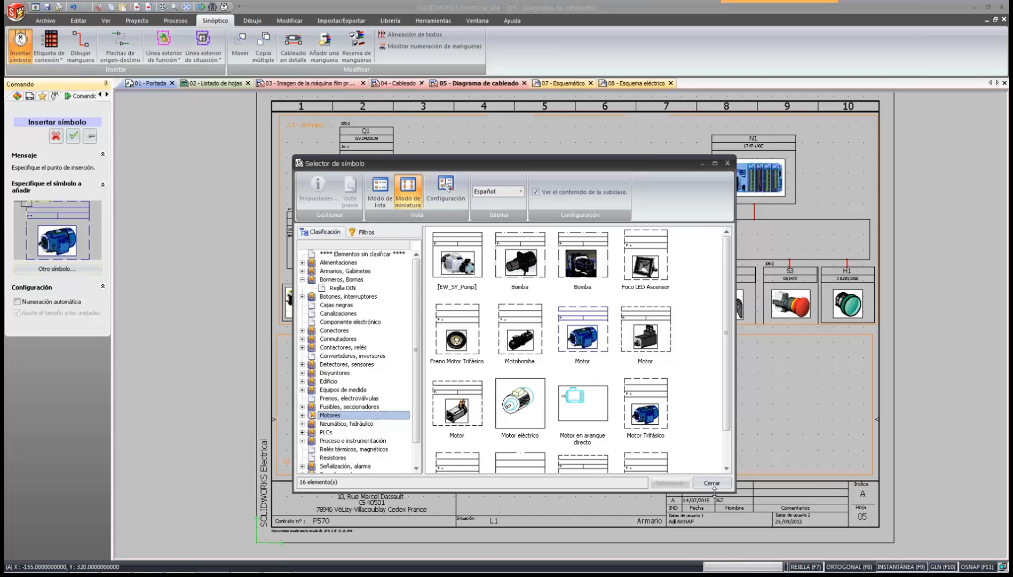
drag(733, 492, 749, 517)
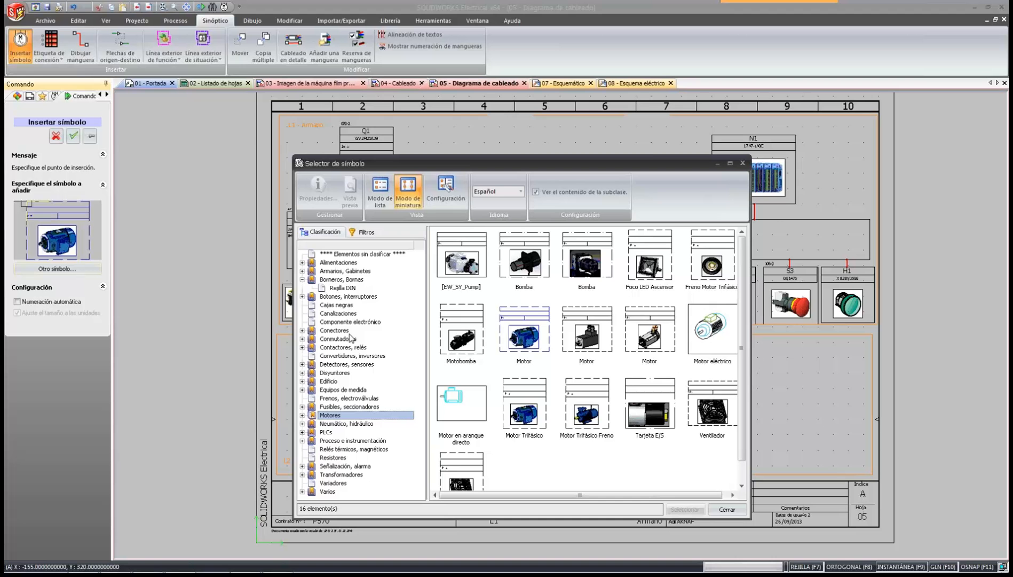
click(729, 509)
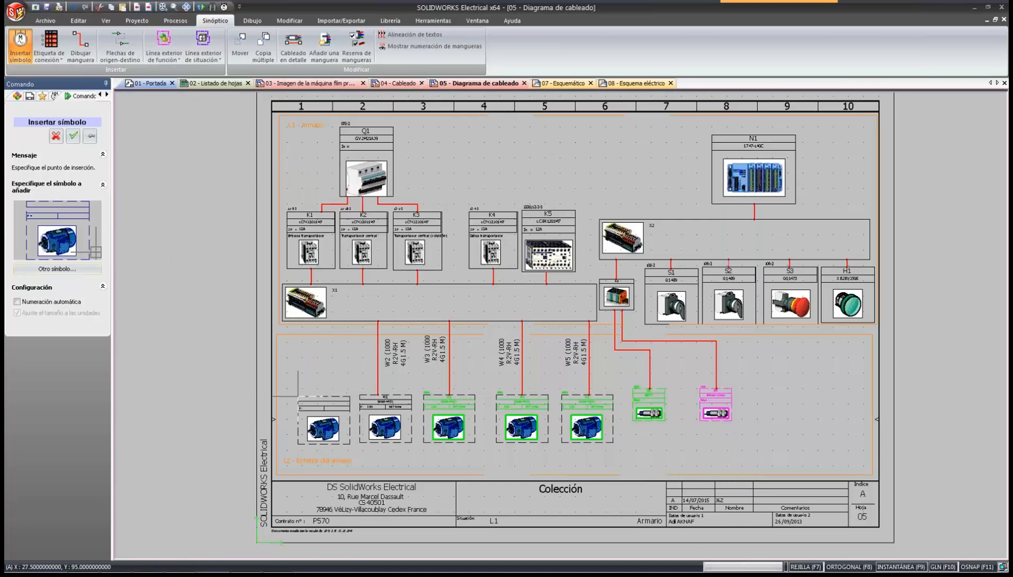
Place the motor symbol beside M2 in the L2 - Exterior del armario area and associate it with the existing component =F3-M1.
click(298, 395)
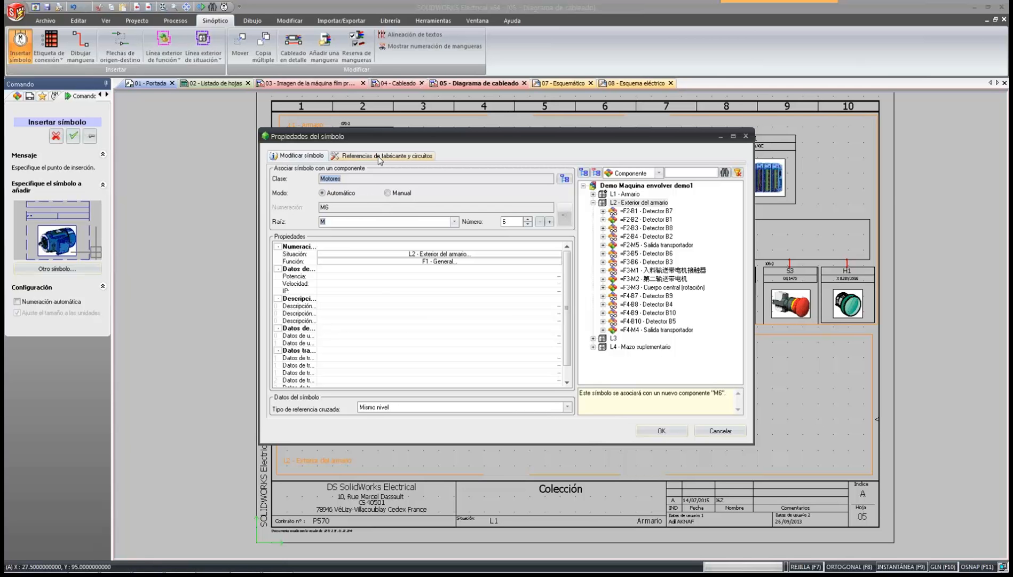
drag(318, 246, 380, 247)
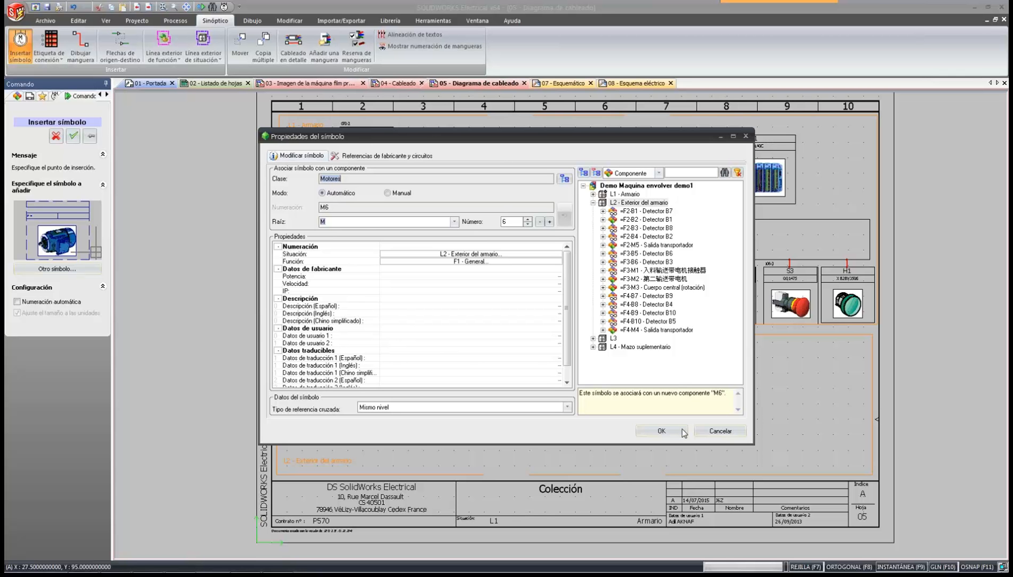
drag(352, 209, 322, 209)
click(640, 271)
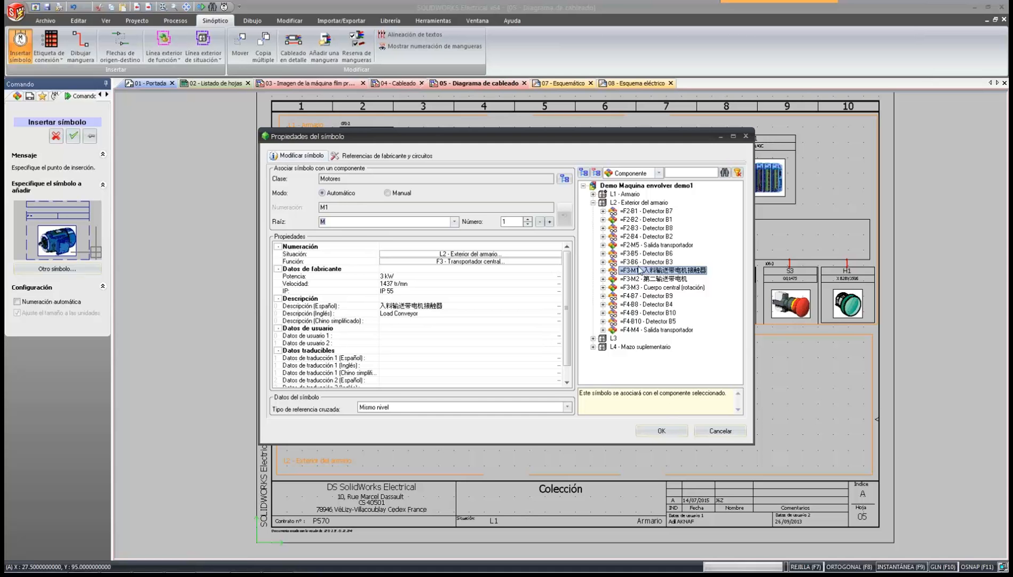
click(662, 430)
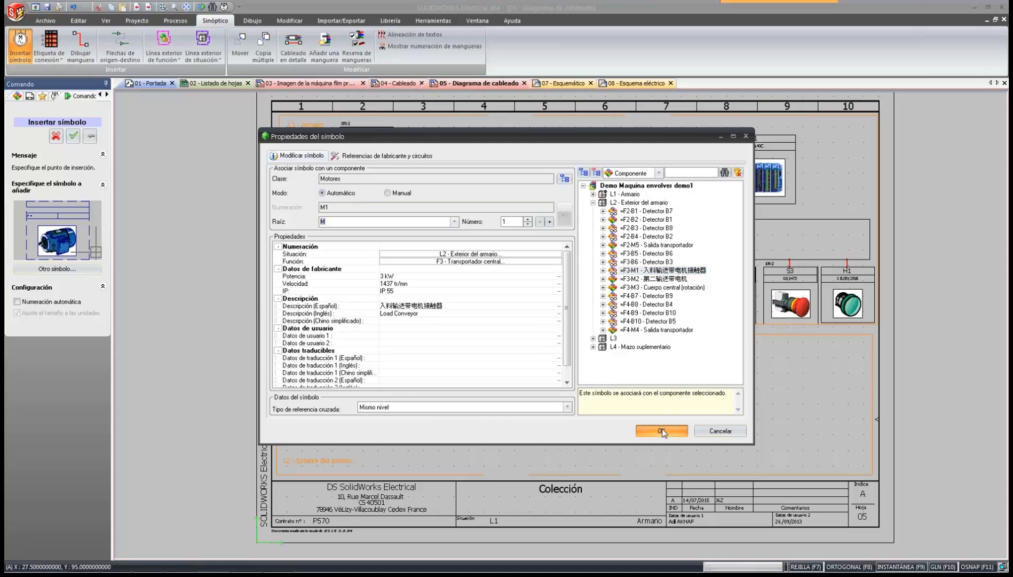
Examine the inserted M1 motor symbol and compare its colour with the neighbouring motors and the detectors in L2 - Exterior del armario.
scroll(315, 408, up, 3)
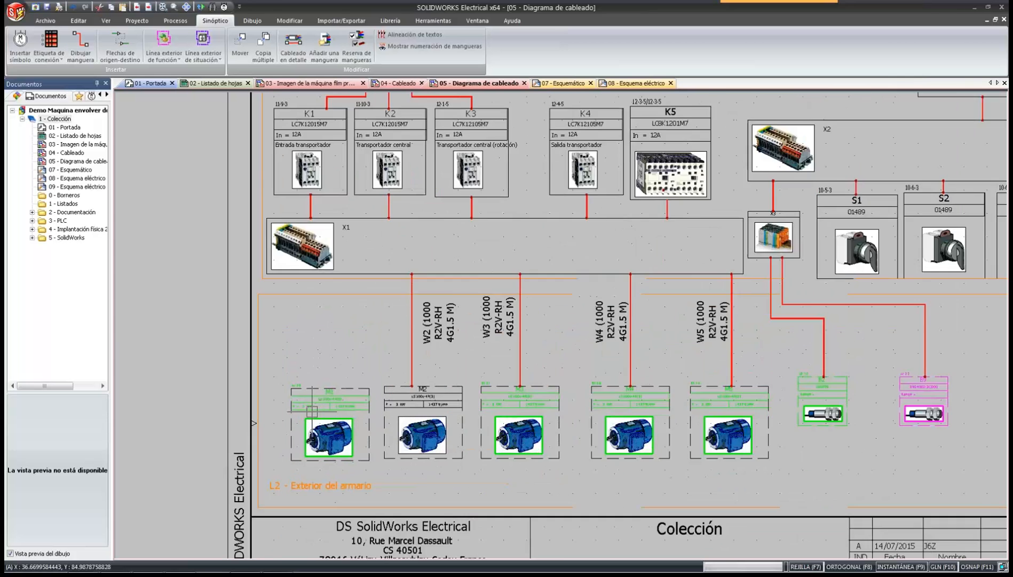
scroll(312, 411, up, 1)
scroll(319, 411, up, 2)
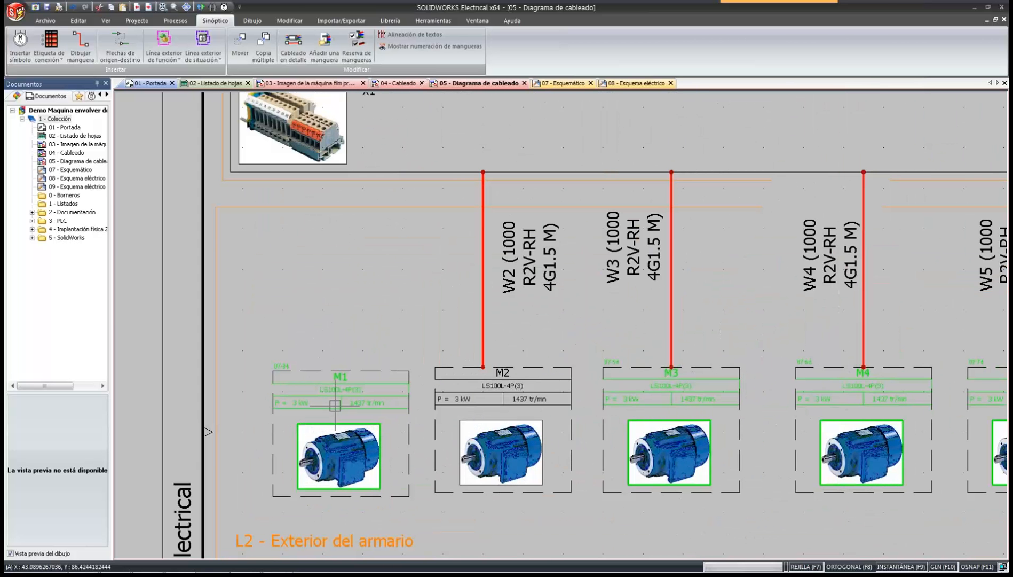
scroll(331, 422, down, 2)
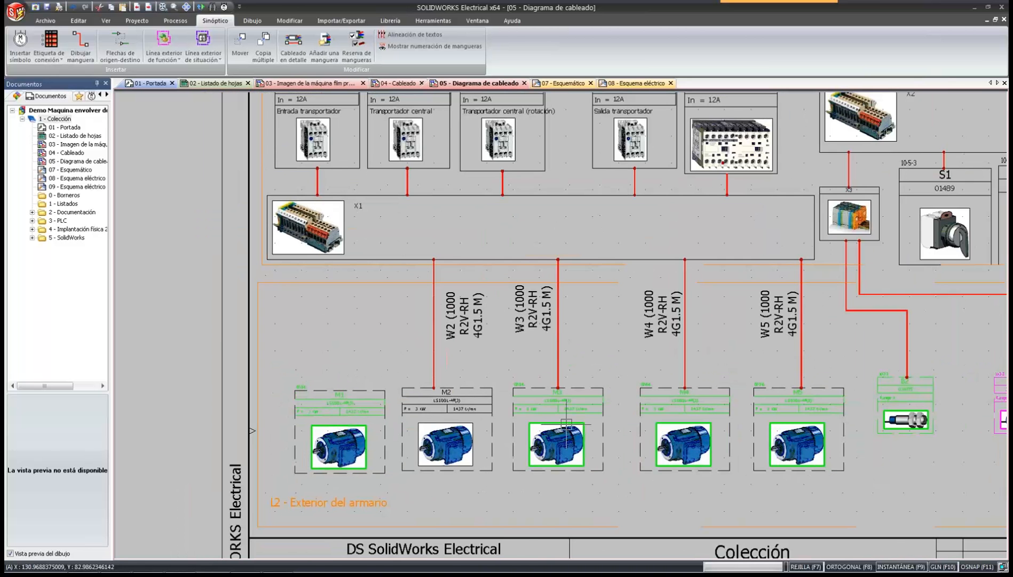
middle_drag(550, 438, 419, 442)
scroll(890, 422, up, 3)
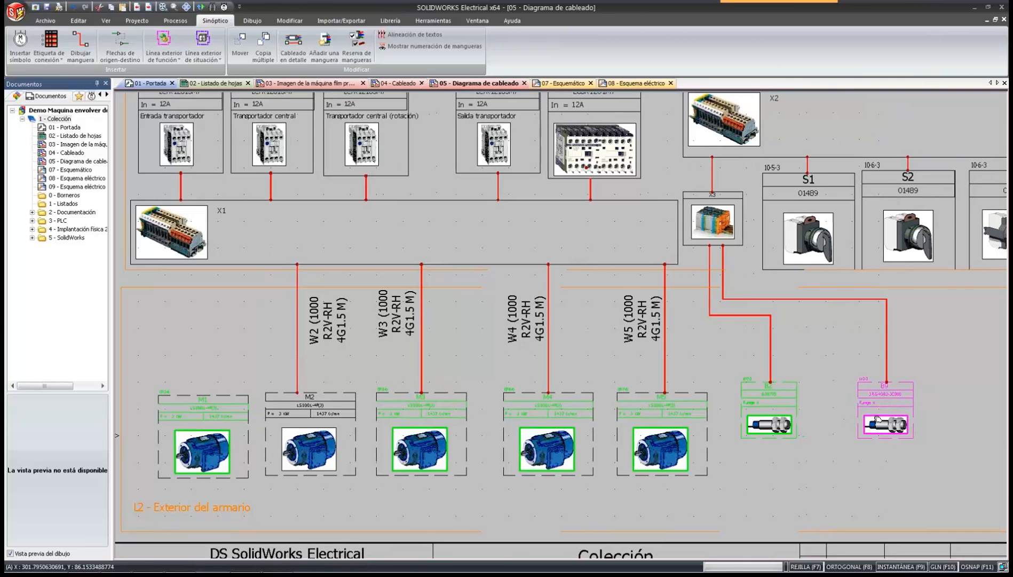
scroll(820, 408, down, 2)
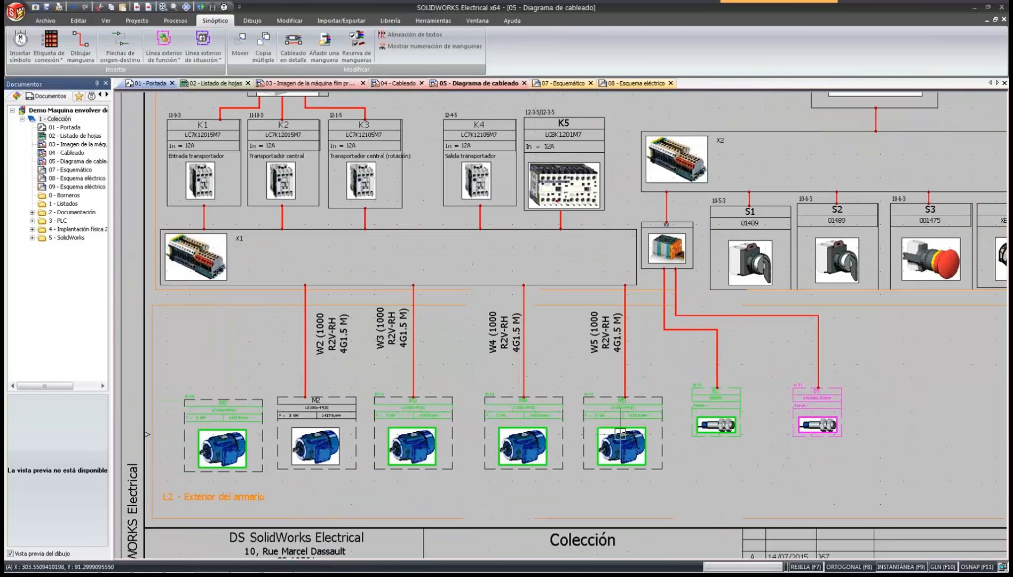
middle_drag(533, 434, 646, 436)
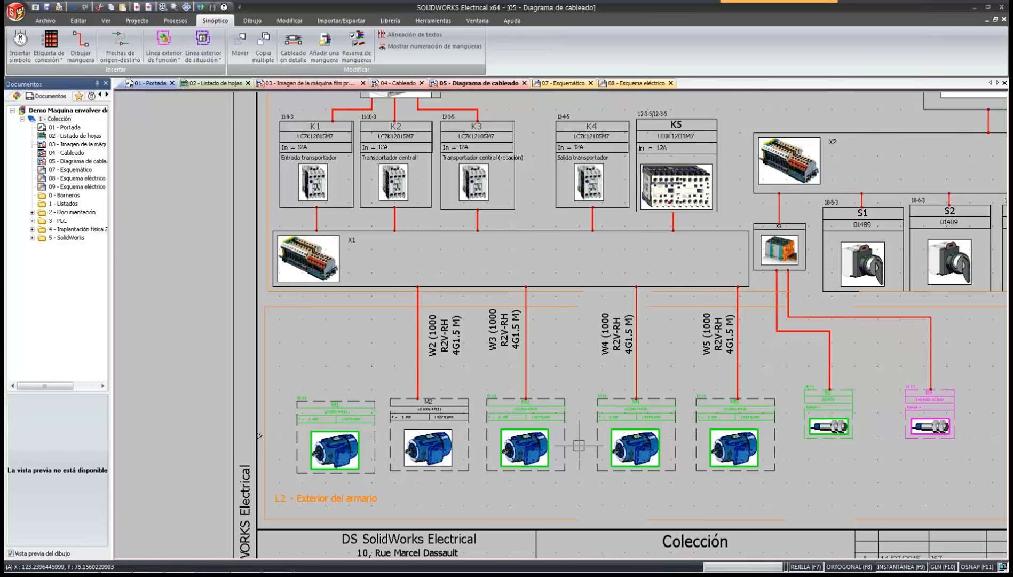
scroll(426, 389, up, 3)
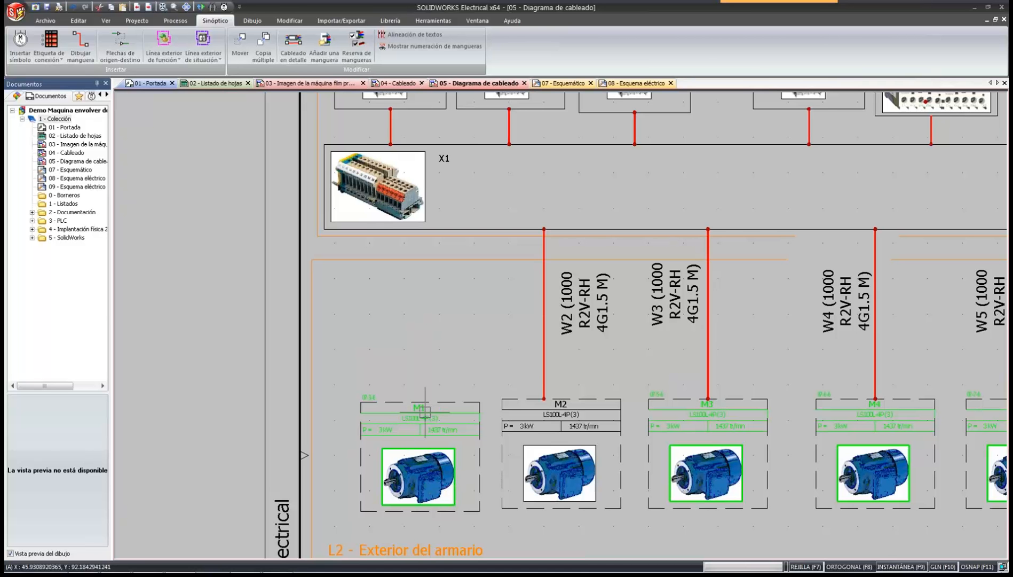
Draw a straight vertical cable from the M1 motor to the lower edge of the X1 terminal strip.
click(81, 46)
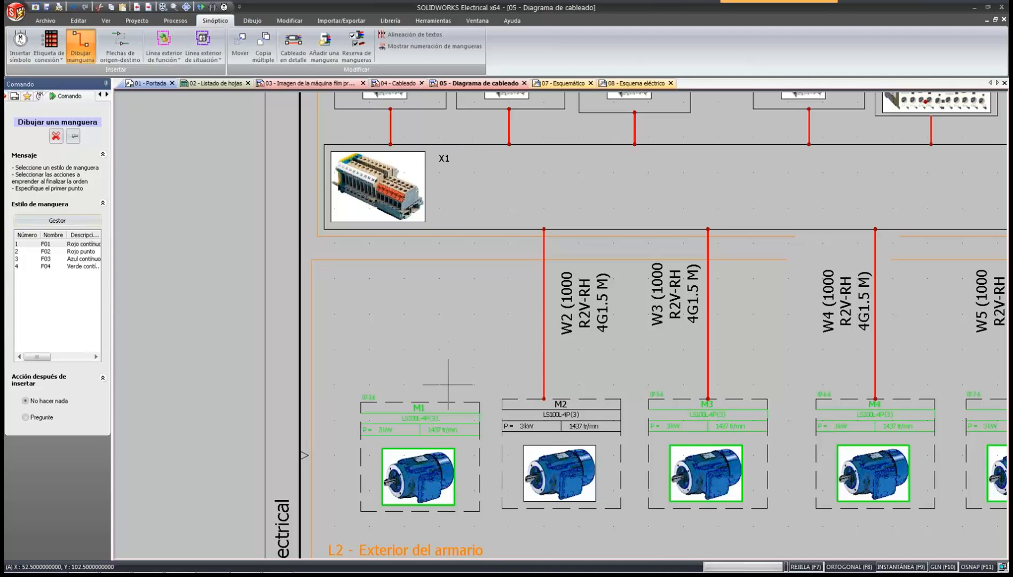
click(448, 401)
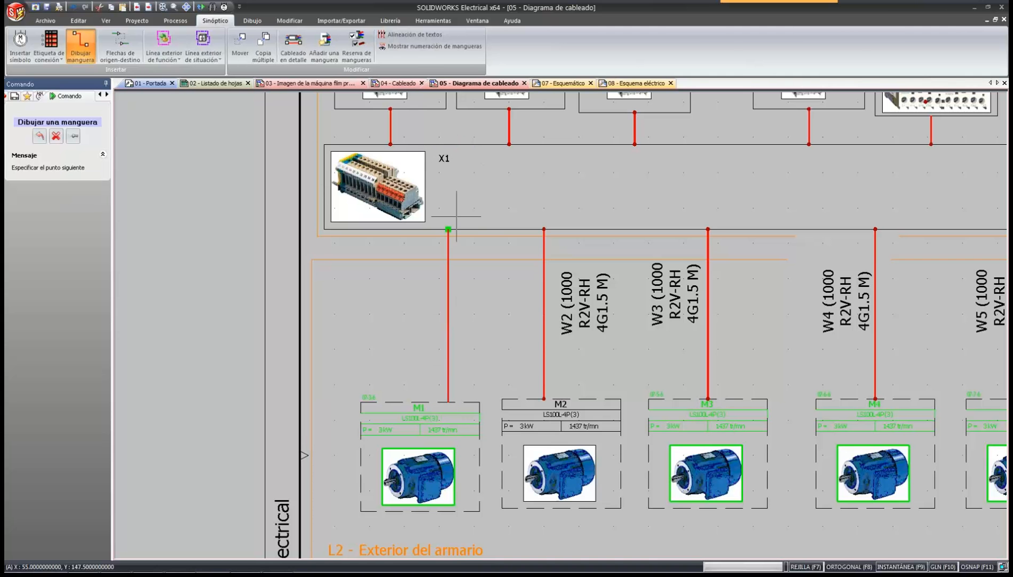
click(449, 229)
middle_drag(623, 417, 559, 410)
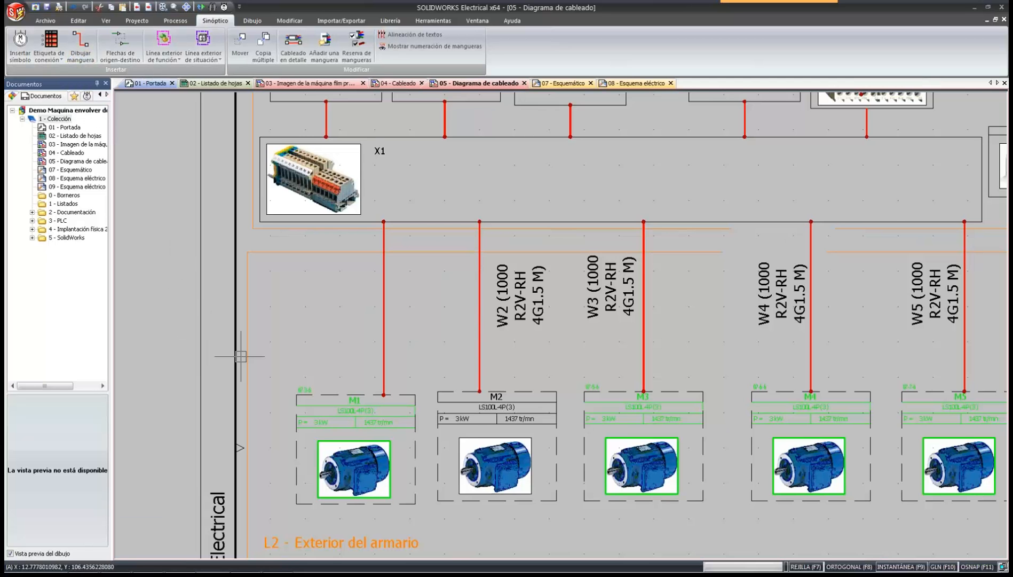
scroll(267, 355, down, 2)
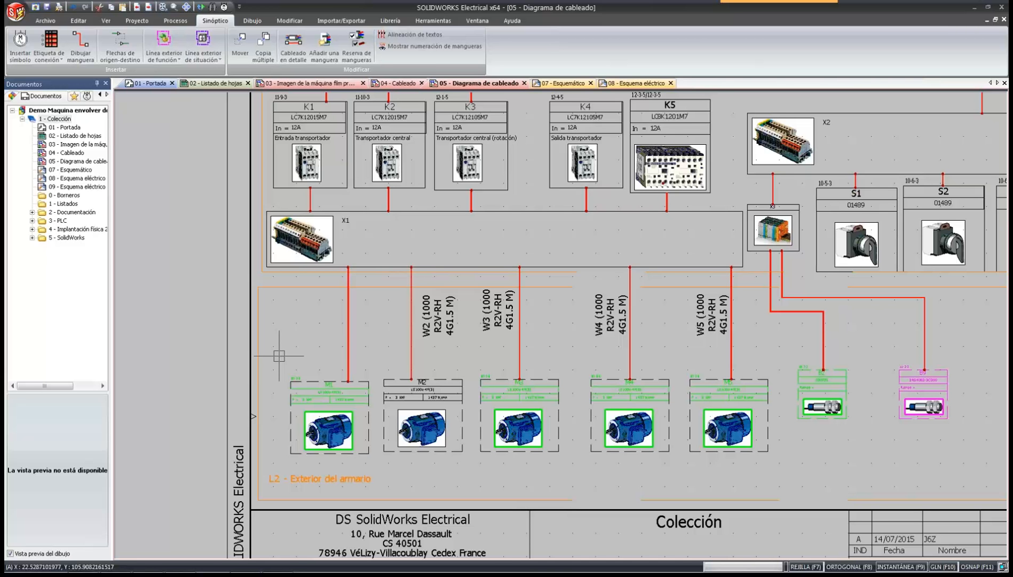
double_click(326, 381)
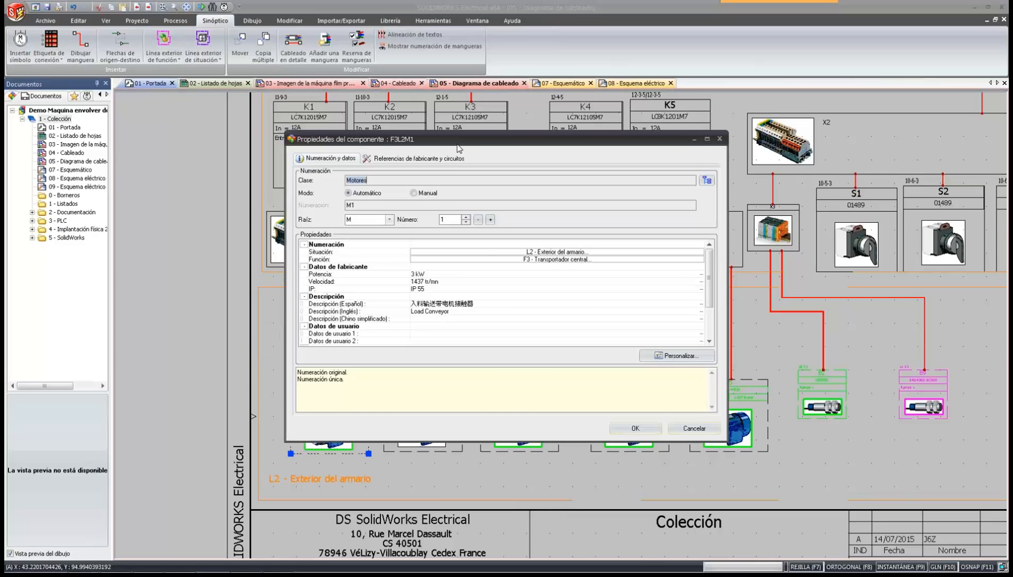
click(682, 429)
key(Escape)
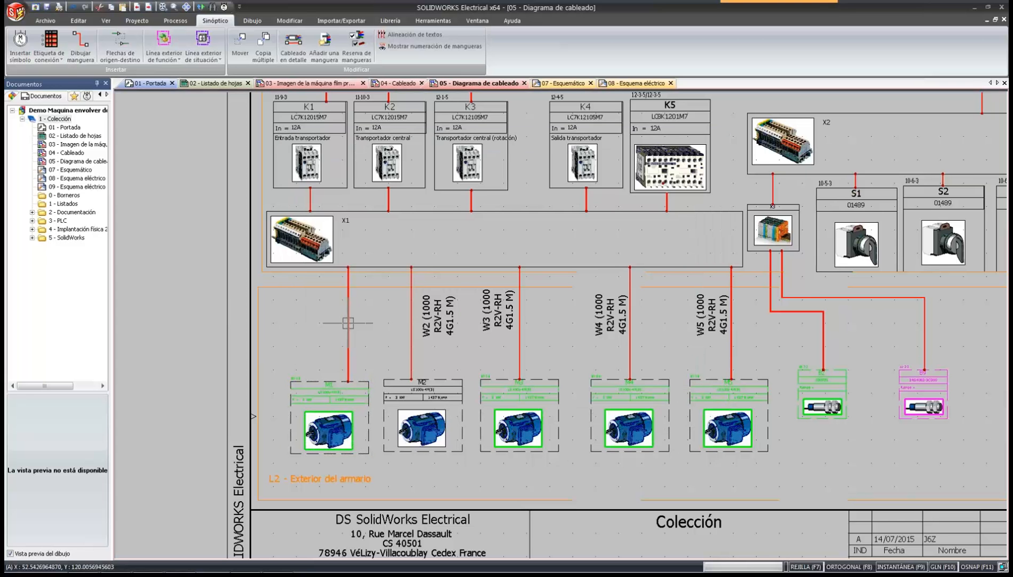
Open the detailed cabling of the new cable between X1 and M1 and move its window clear of that cable.
double_click(348, 322)
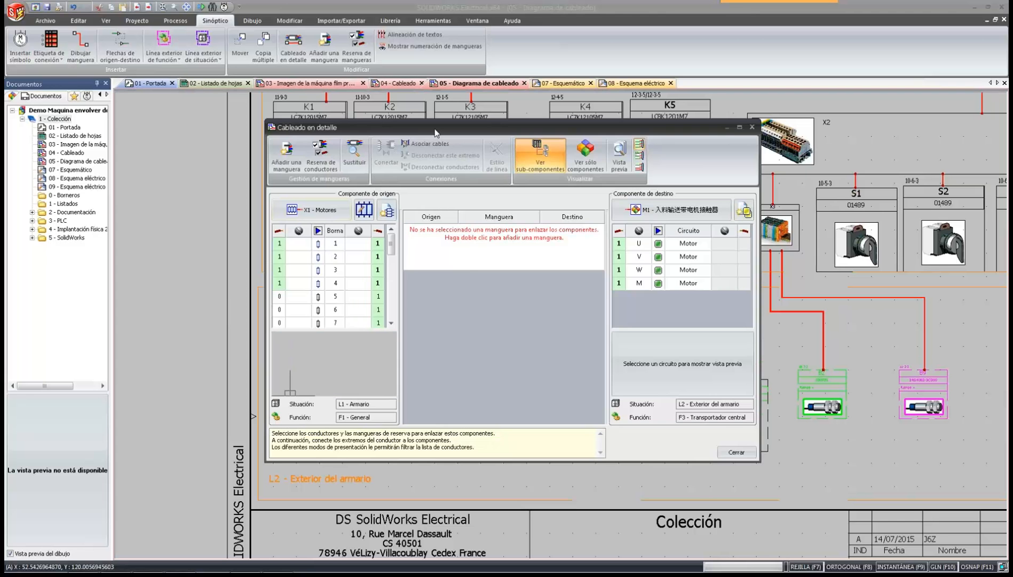
drag(434, 126, 568, 247)
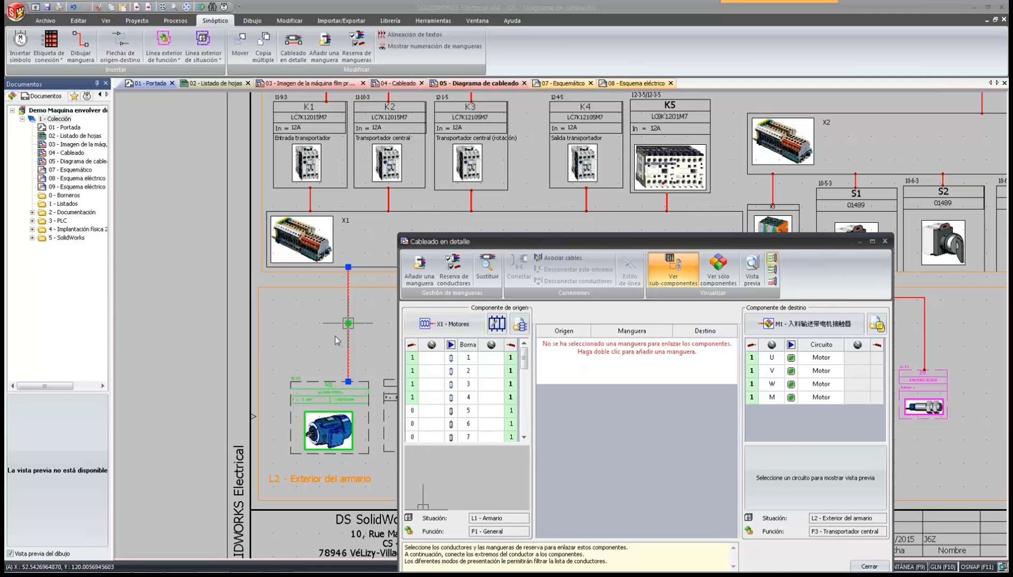
drag(481, 244, 442, 402)
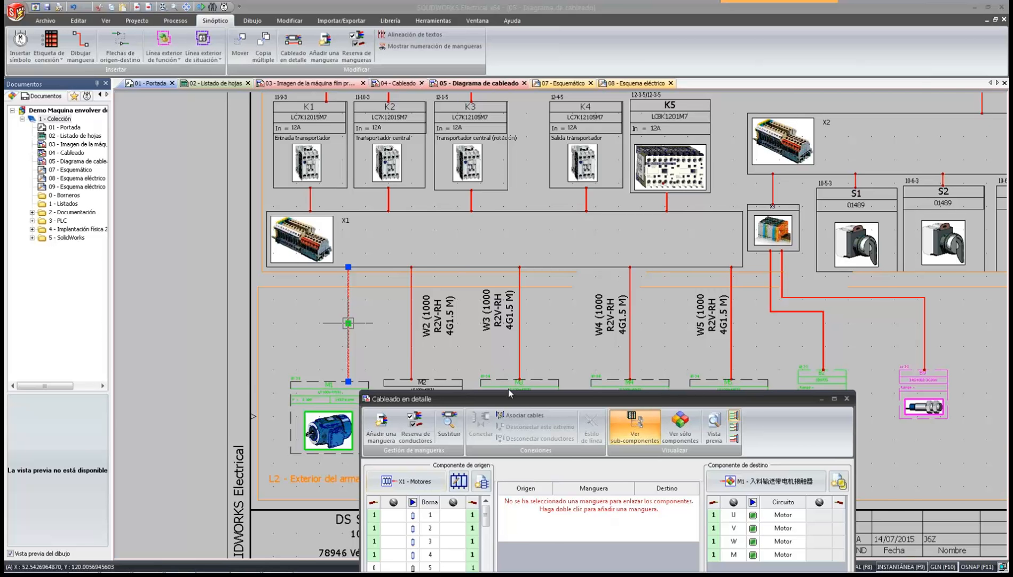
drag(508, 399, 562, 178)
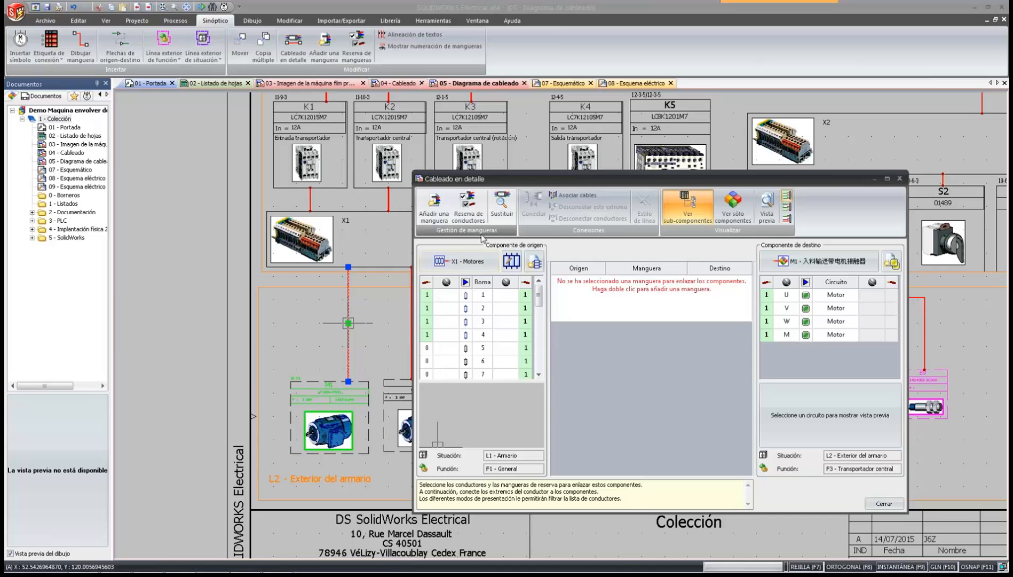
Reserve cable W1 (1000 R2V-RH 4G10) with all four of its conductors for the X1 to M1 link.
click(467, 205)
click(305, 244)
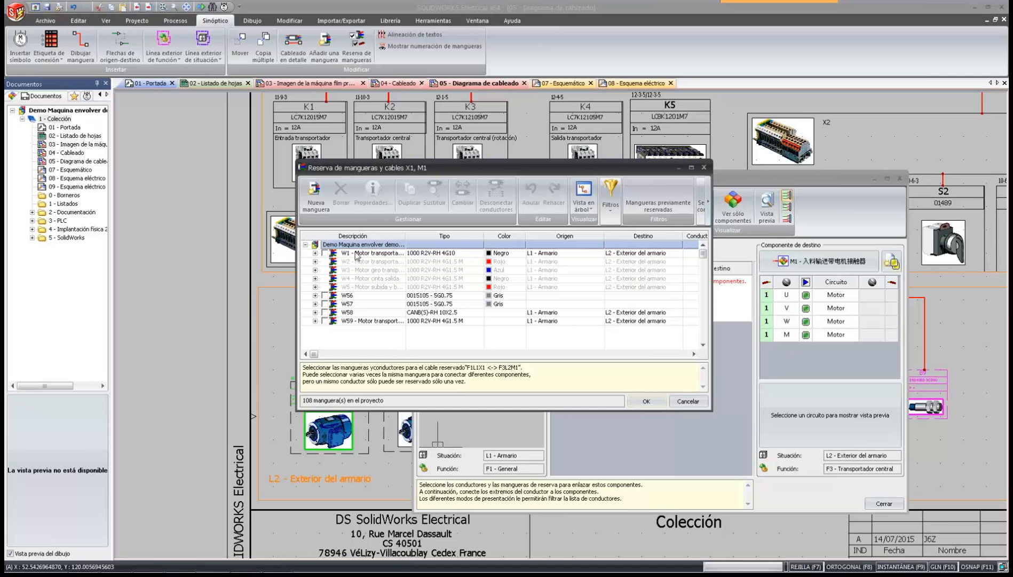
click(325, 253)
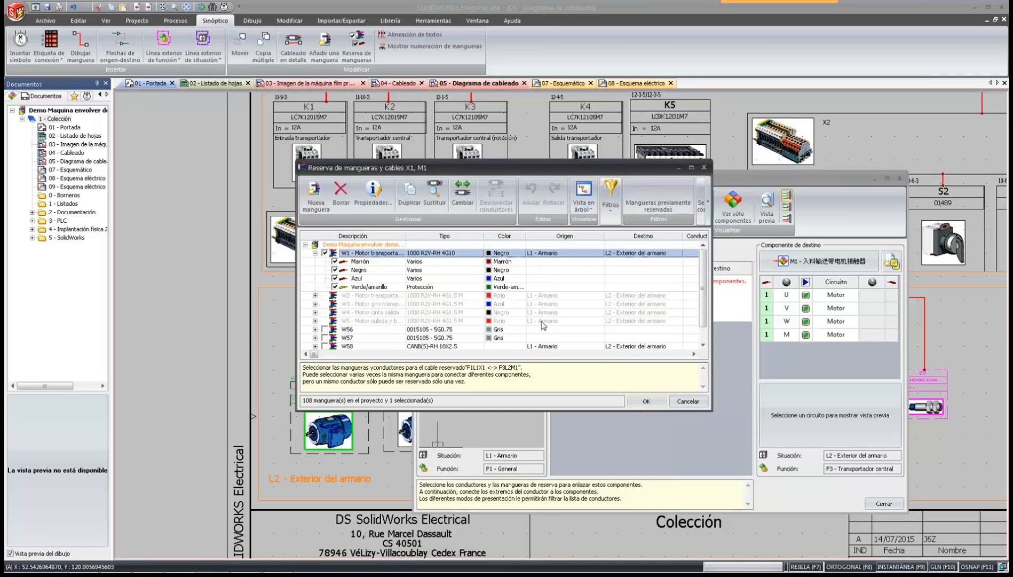
click(647, 401)
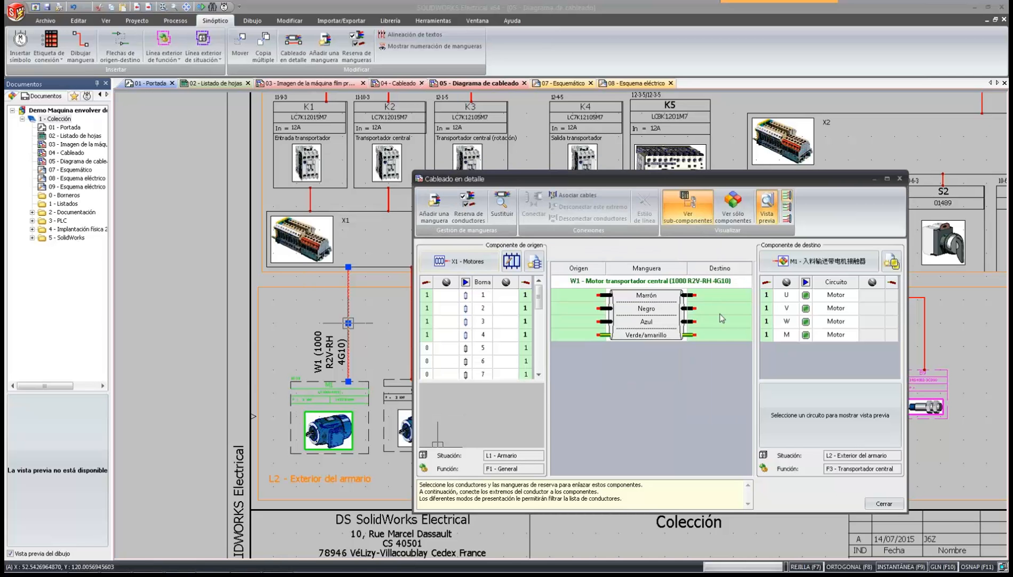
Connect the destination ends of W1's Marrón, Negro, Azul and Verde/amarillo conductors to the M1 circuits U, V, W and M.
click(722, 296)
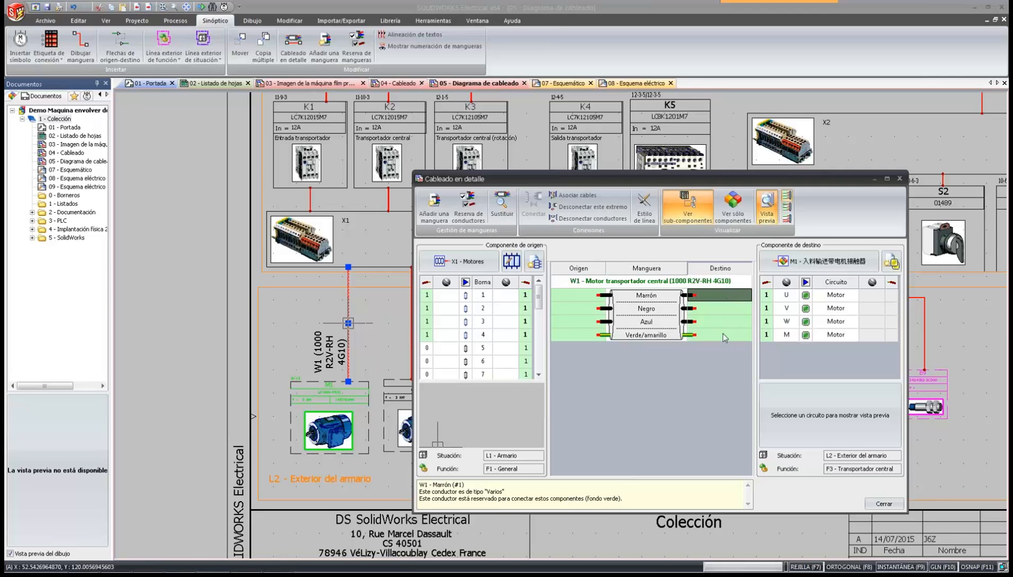
drag(727, 338, 770, 339)
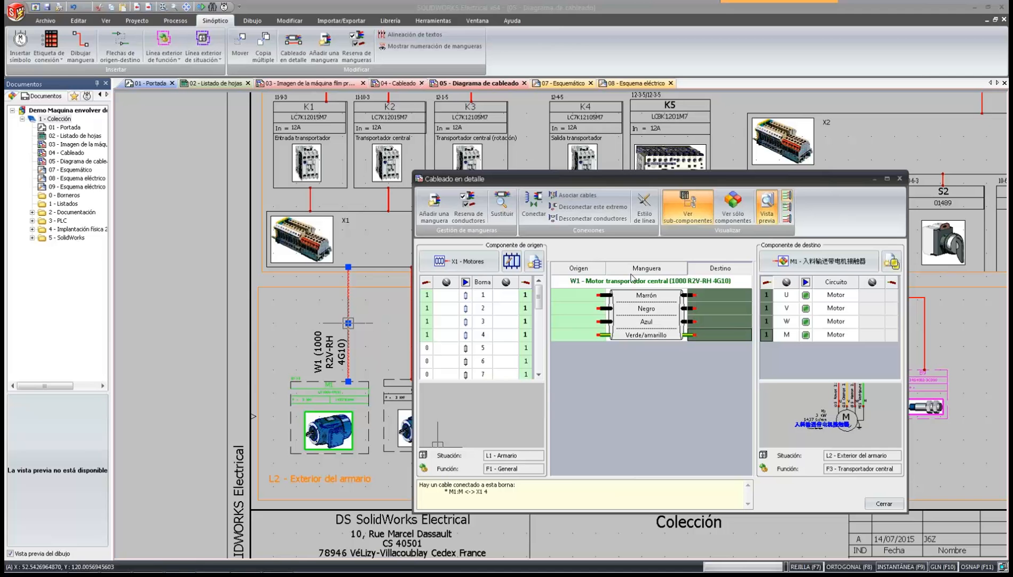
click(531, 209)
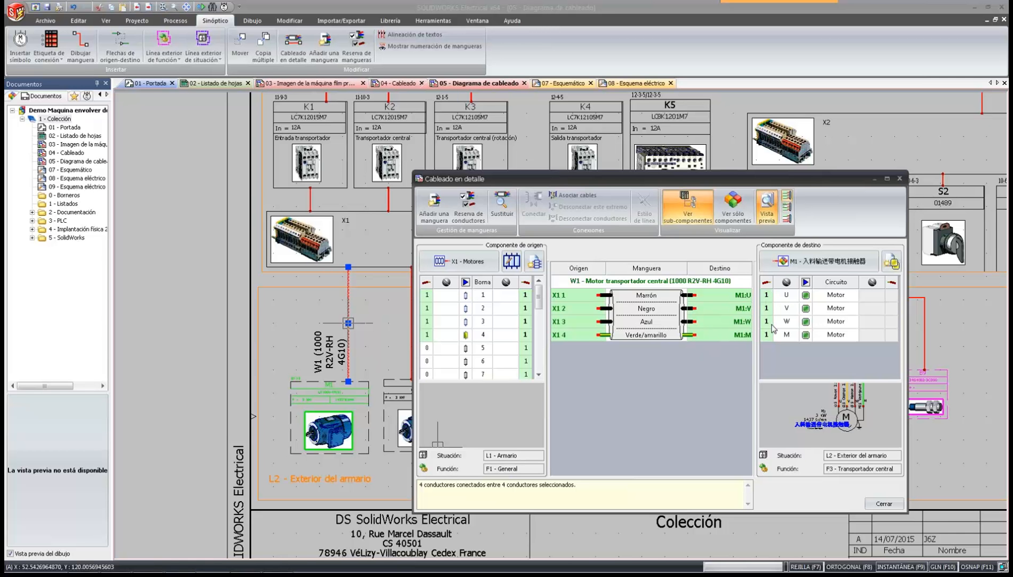
Review the M1 connection of each W1 conductor, close the detailed cabling and deselect the cable.
click(739, 297)
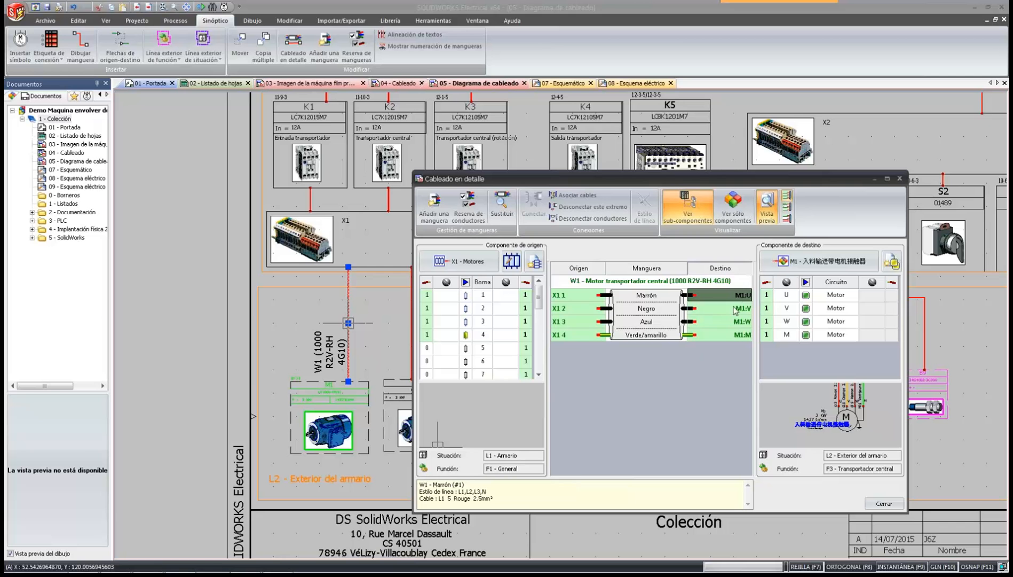
click(729, 324)
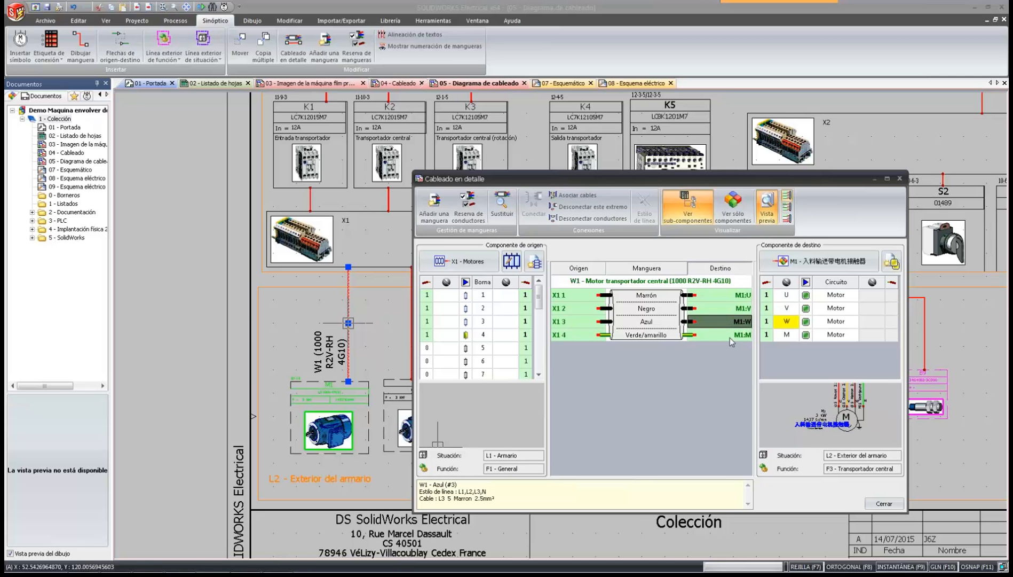
click(730, 338)
click(729, 308)
click(729, 295)
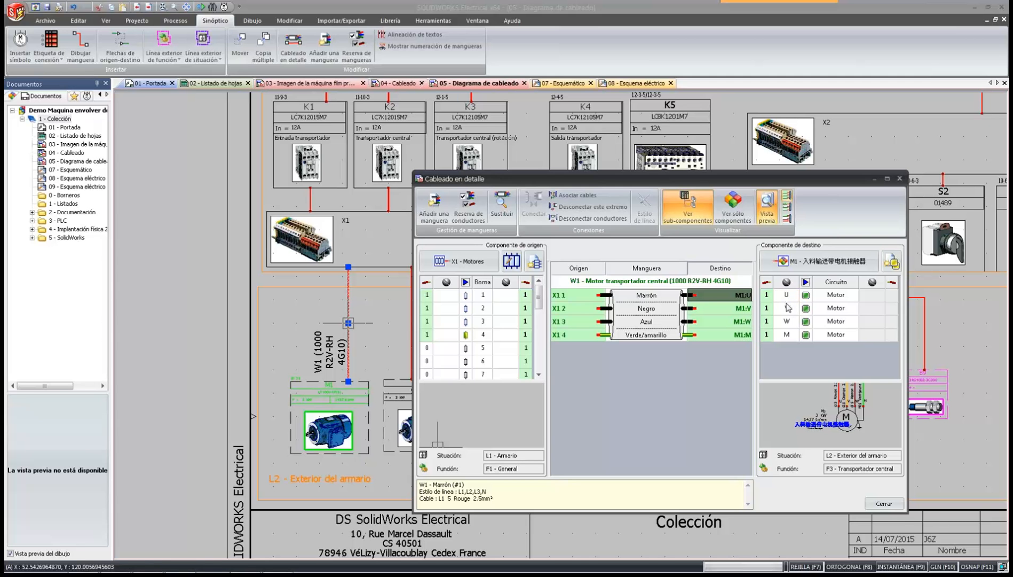
click(884, 503)
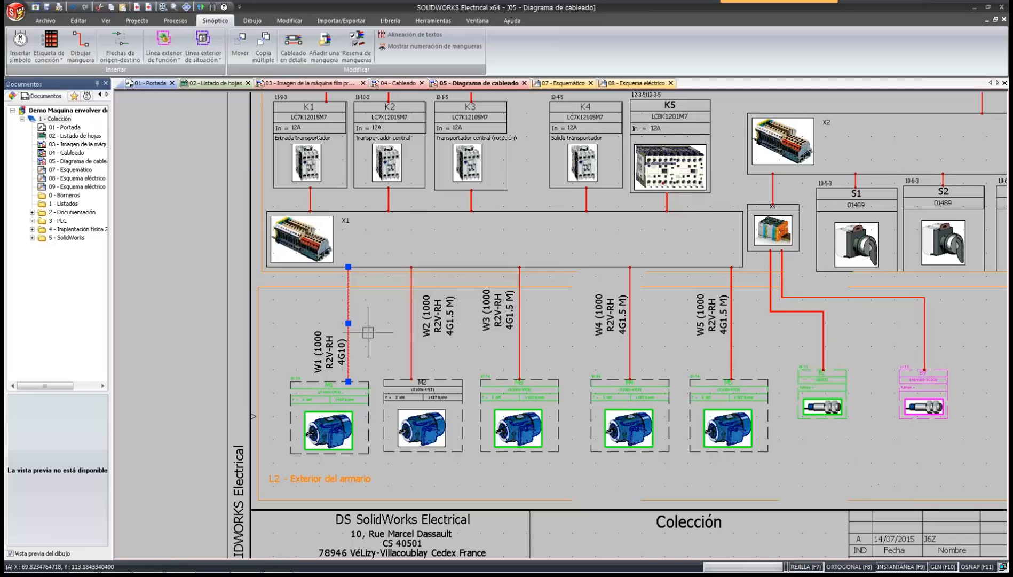
key(Escape)
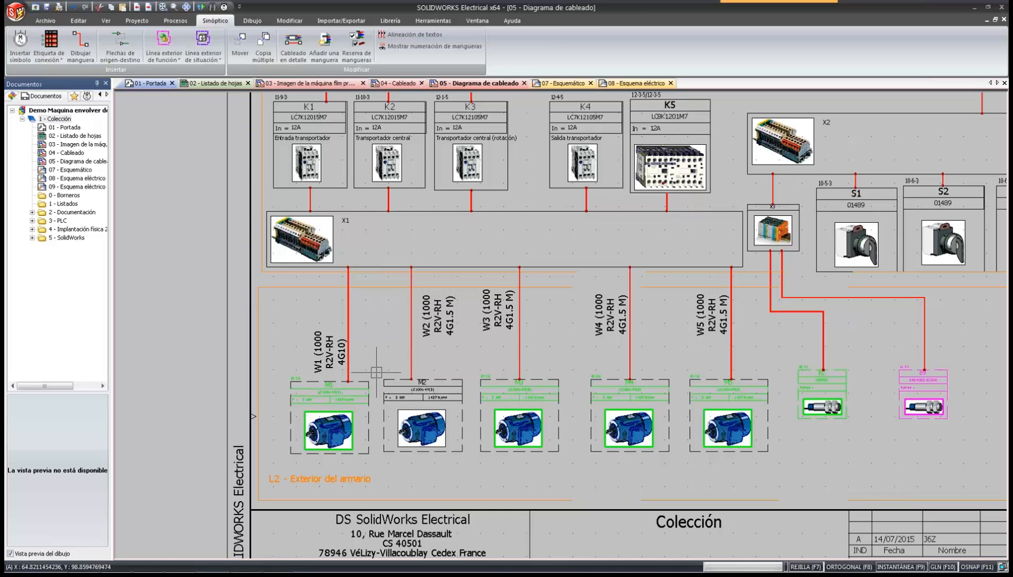
middle_drag(431, 341, 375, 419)
scroll(375, 418, down, 4)
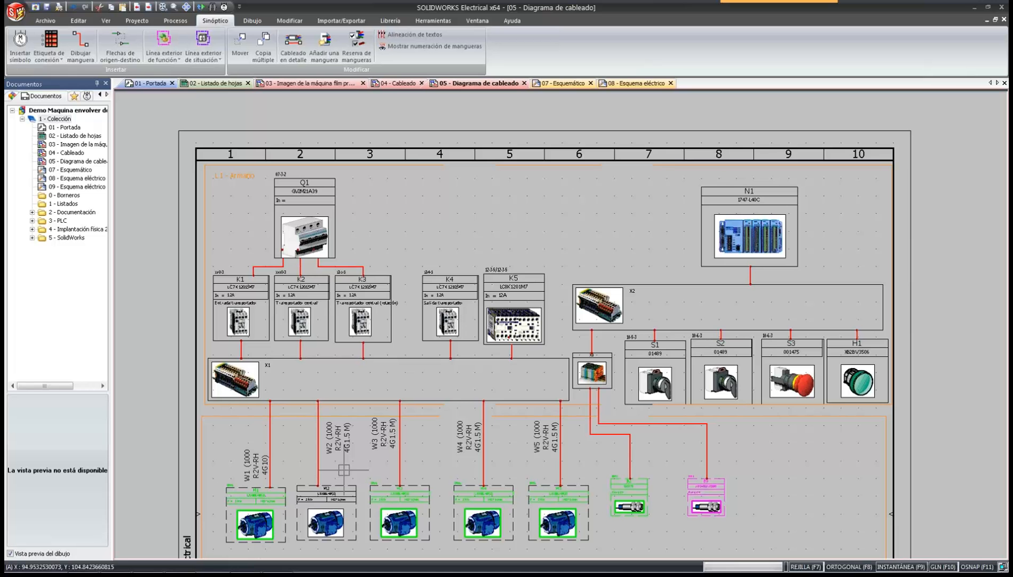
scroll(320, 374, up, 3)
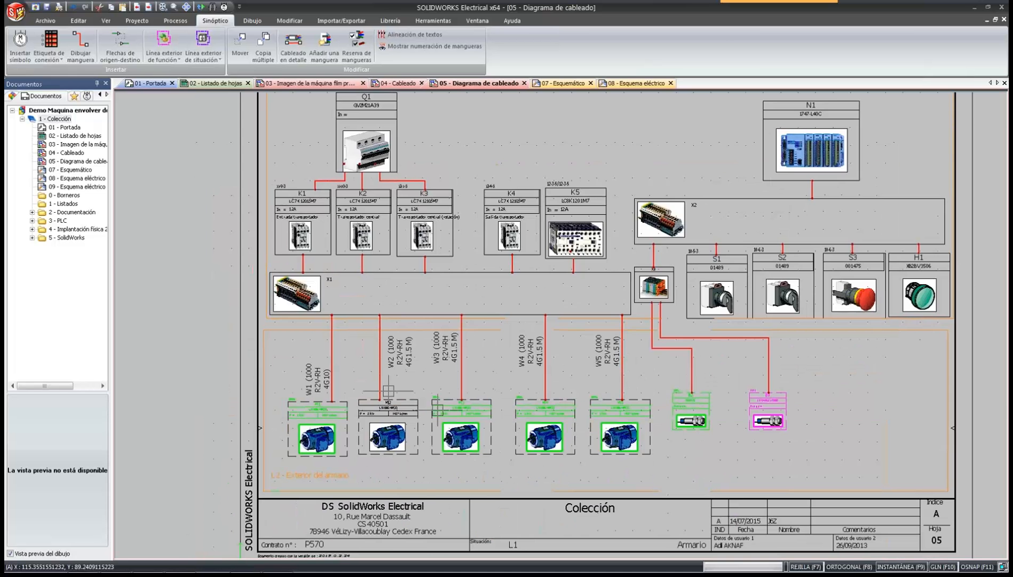
scroll(319, 374, up, 3)
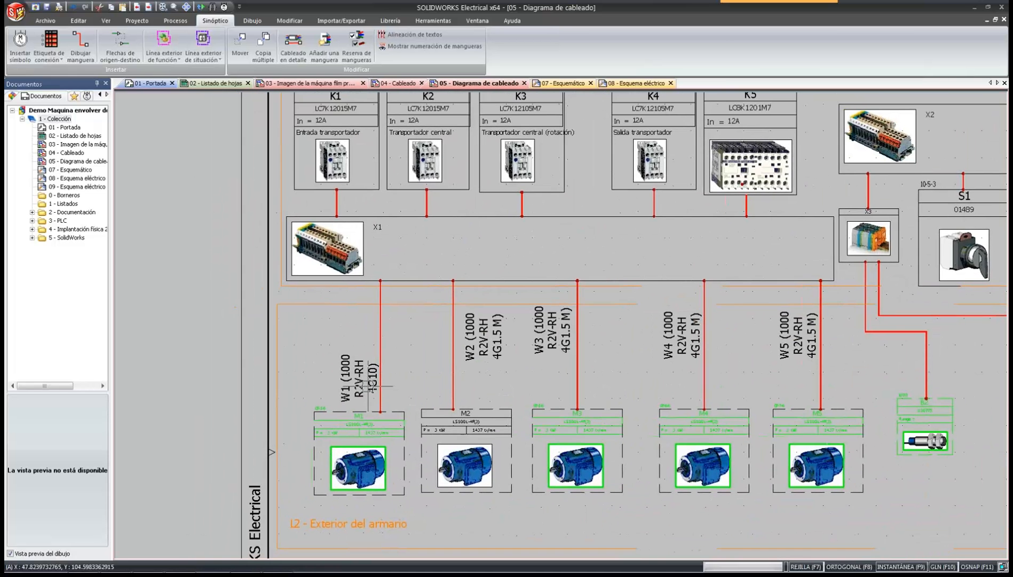
scroll(374, 385, up, 2)
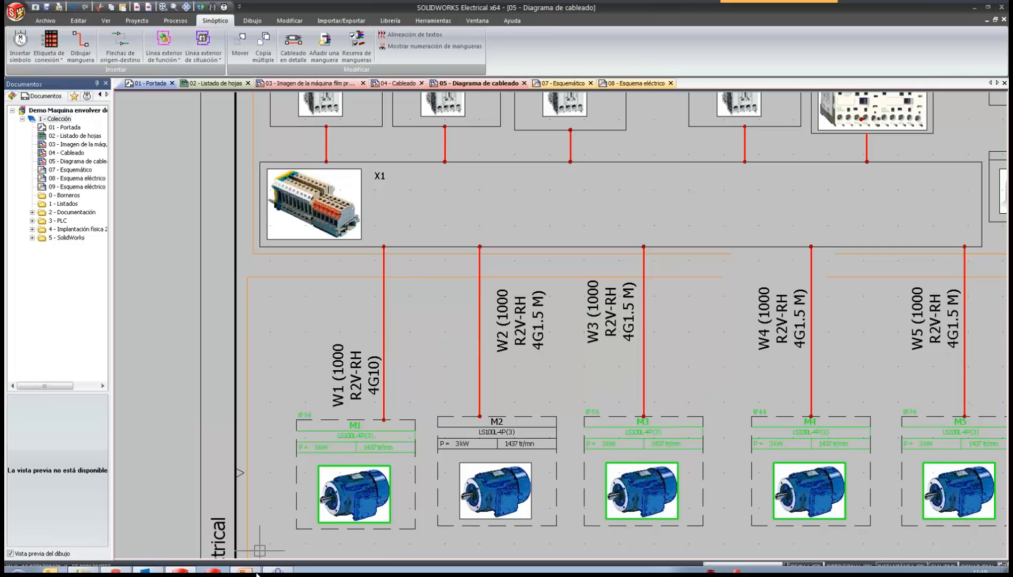
Switch to SOLIDWORKS and open the recent electrical project Demo Maquina envolver demo1, accepting that it is already in use.
mouse_move(255, 571)
click(212, 562)
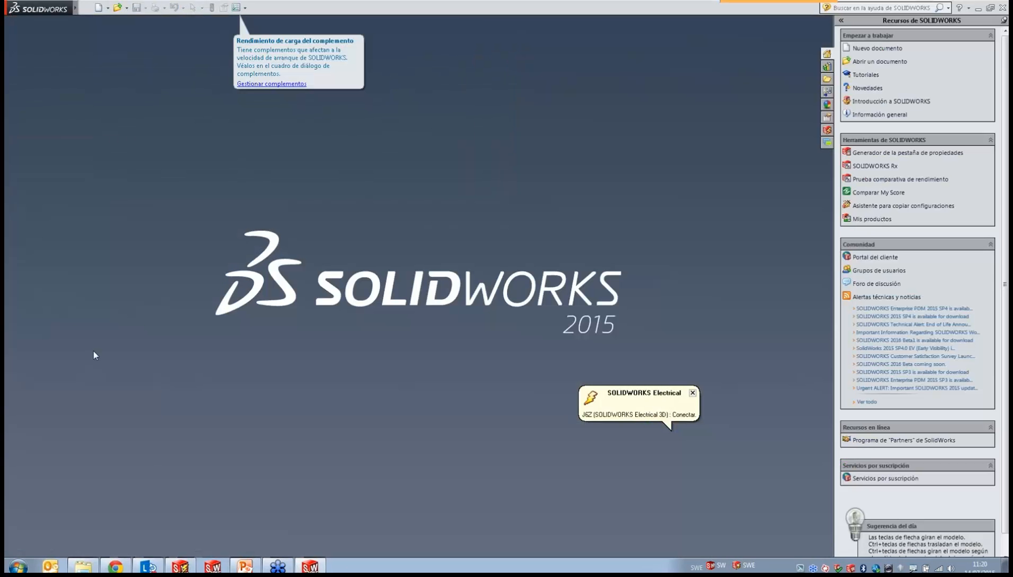
mouse_move(64, 11)
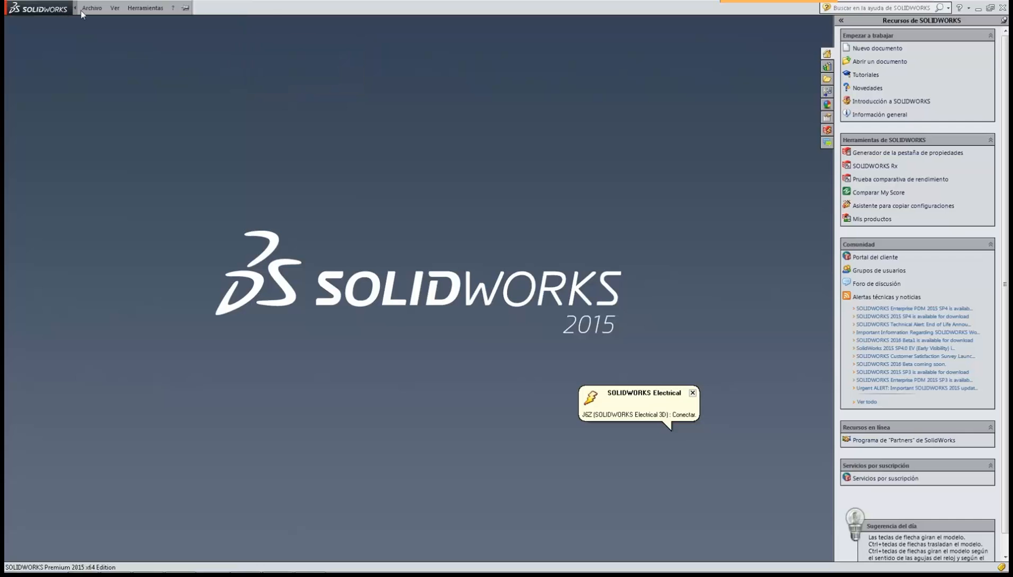
click(145, 7)
mouse_move(251, 54)
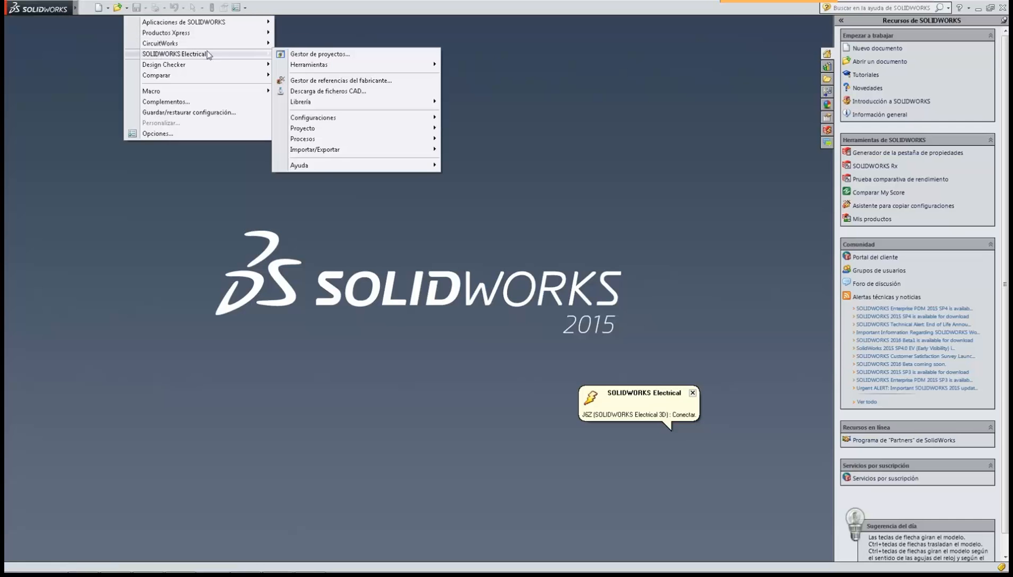
click(316, 55)
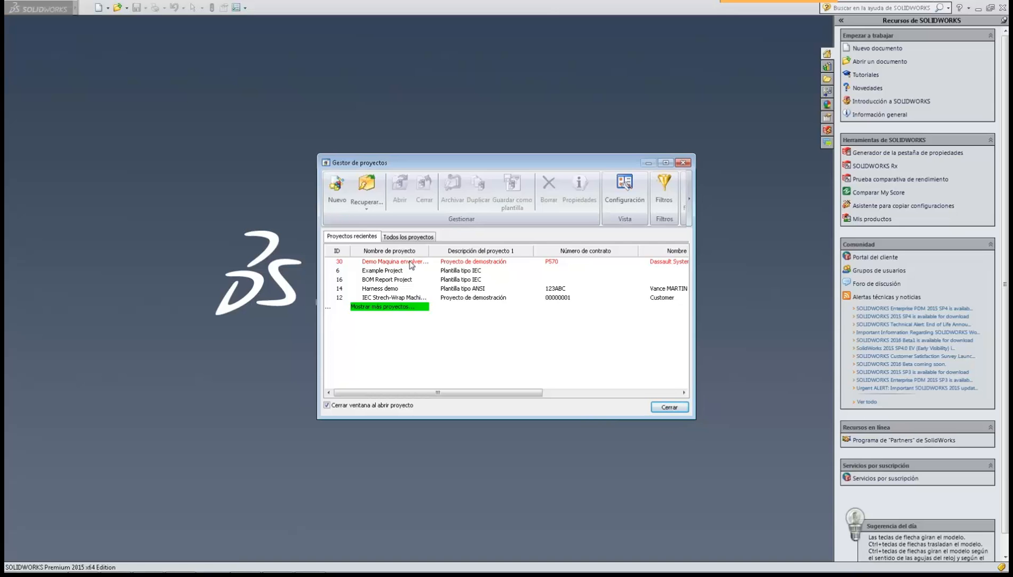
double_click(407, 263)
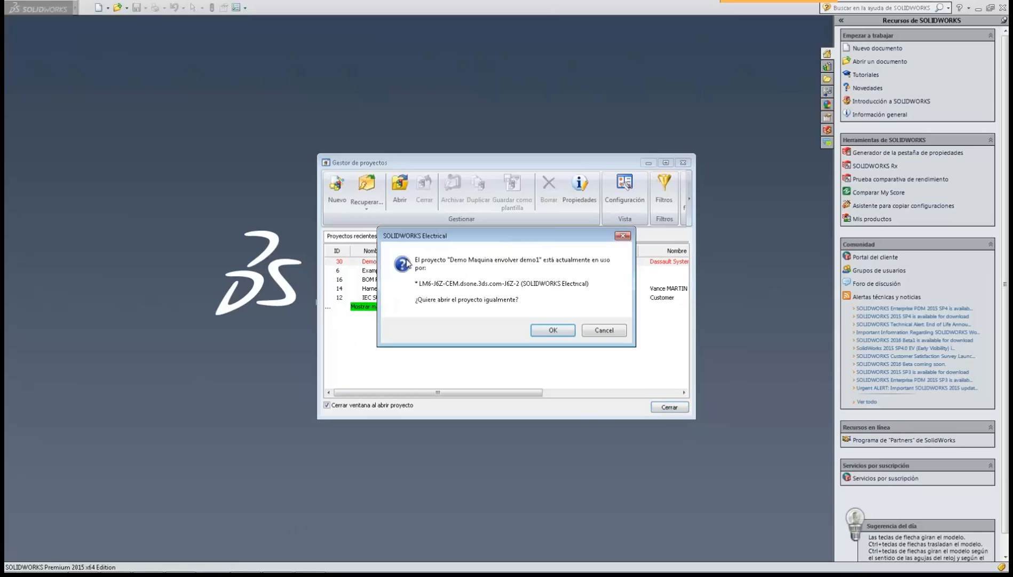
click(552, 330)
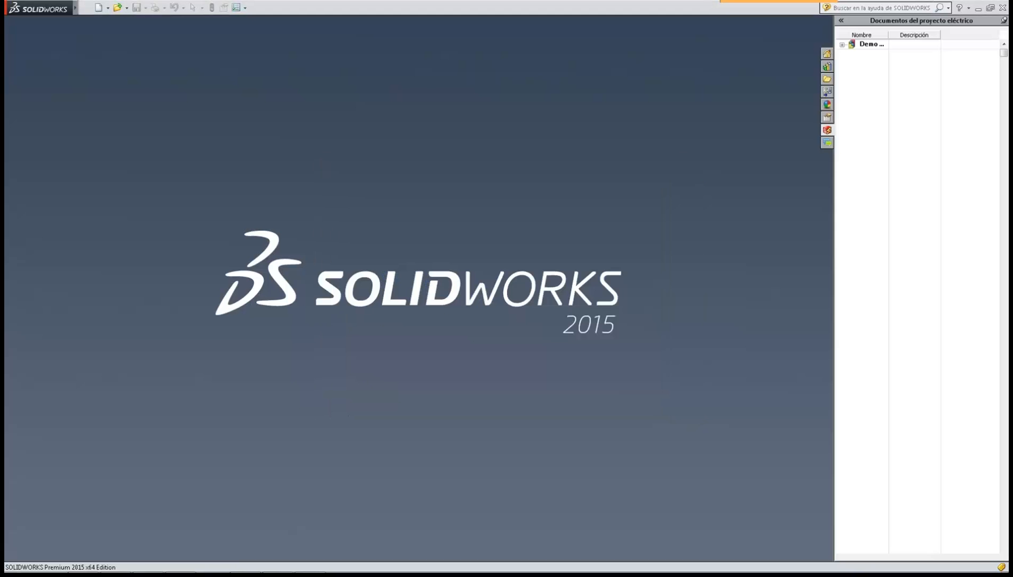
Expand the project's Colección and SolidWorks folders and open the Envolvedora assembly.
click(843, 44)
click(851, 54)
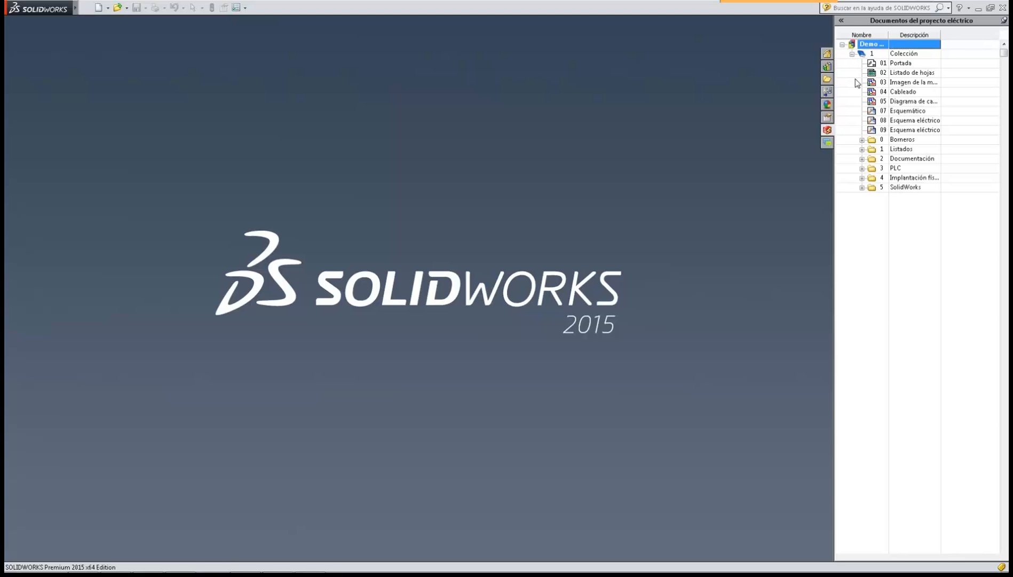
click(862, 187)
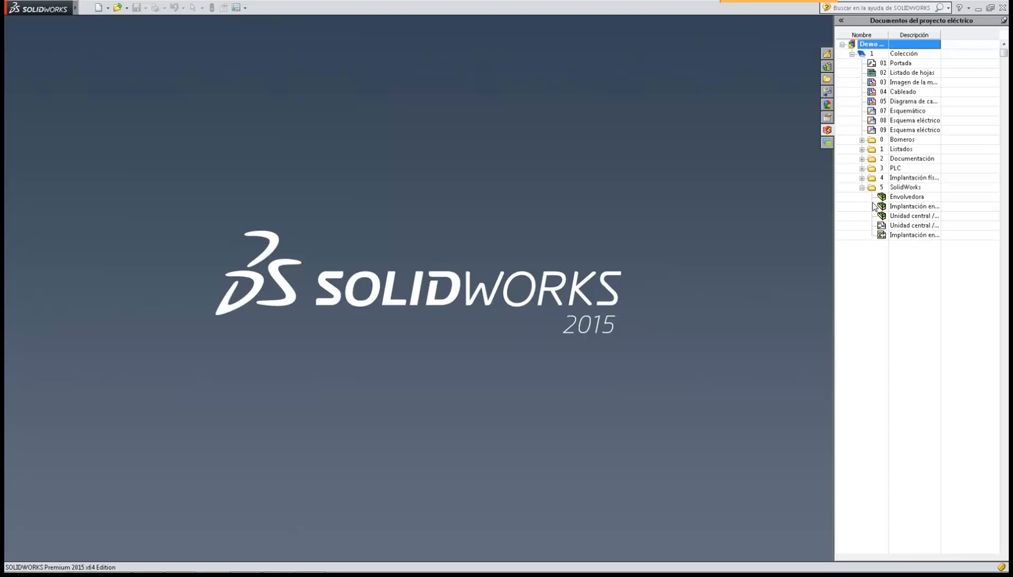
click(907, 198)
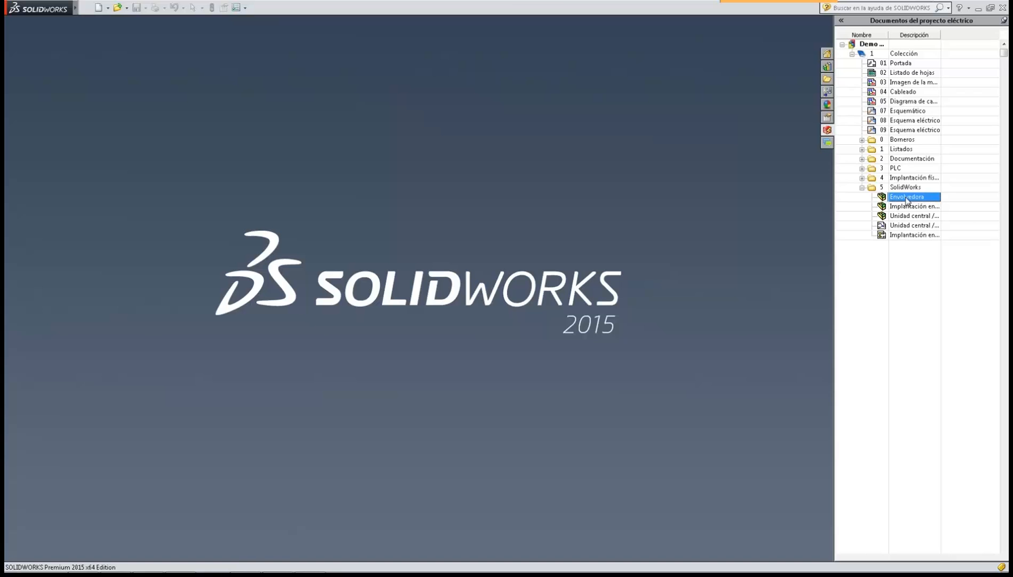
double_click(907, 199)
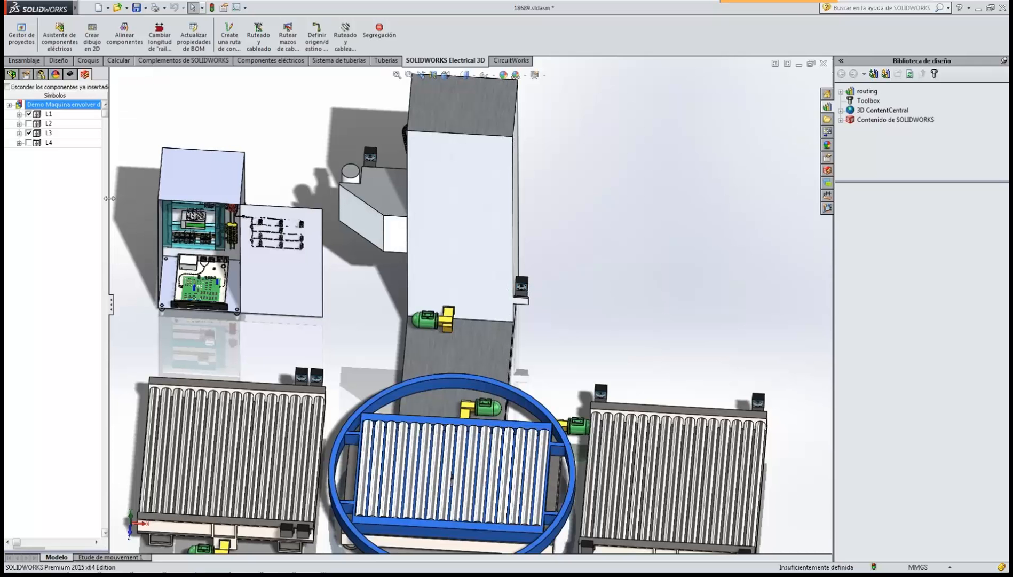
Widen the electrical component tree, narrow its symbol column to reveal the descriptions, and expand location L1 - Armario.
drag(110, 199, 147, 198)
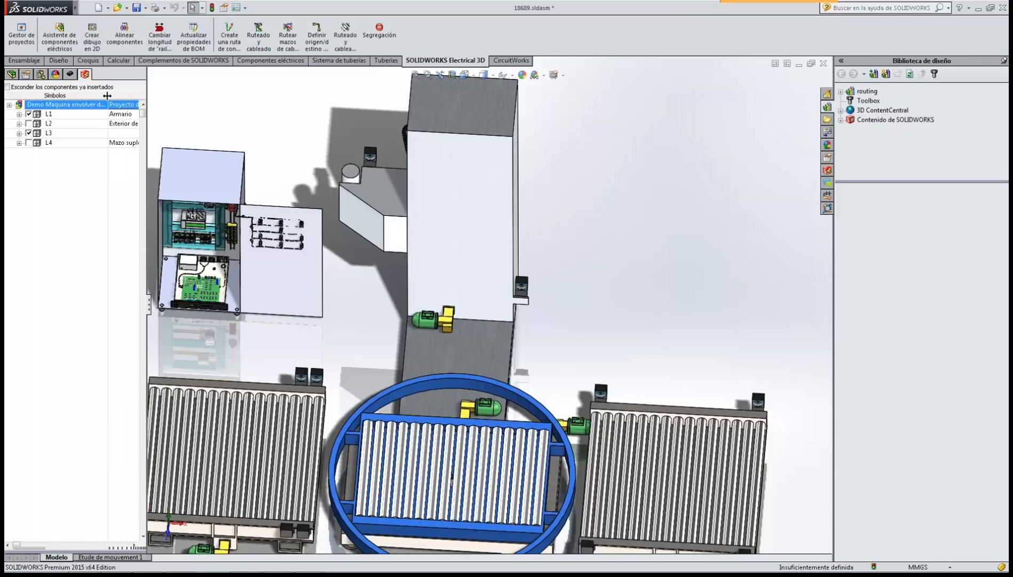
drag(107, 95, 81, 97)
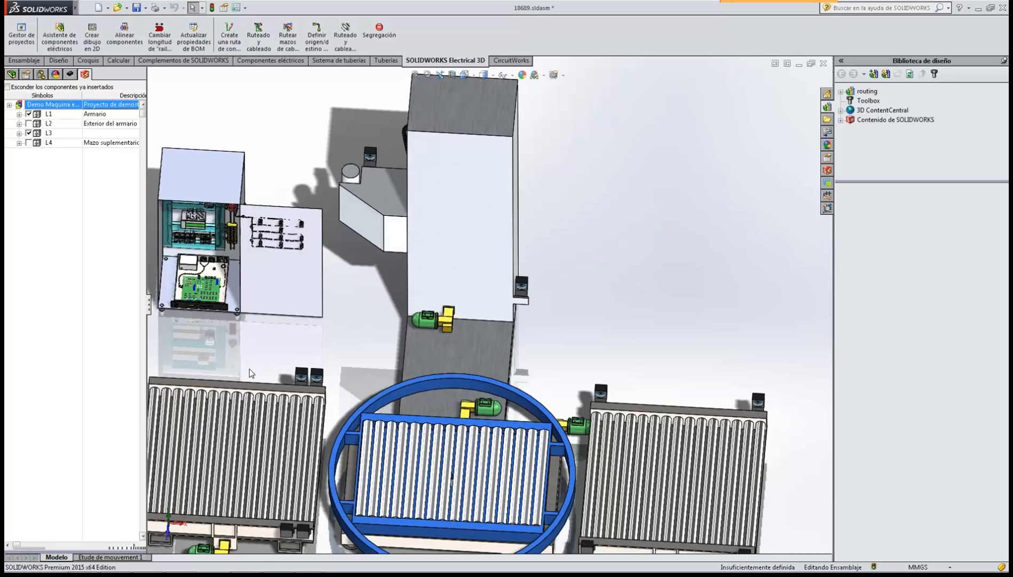
click(20, 114)
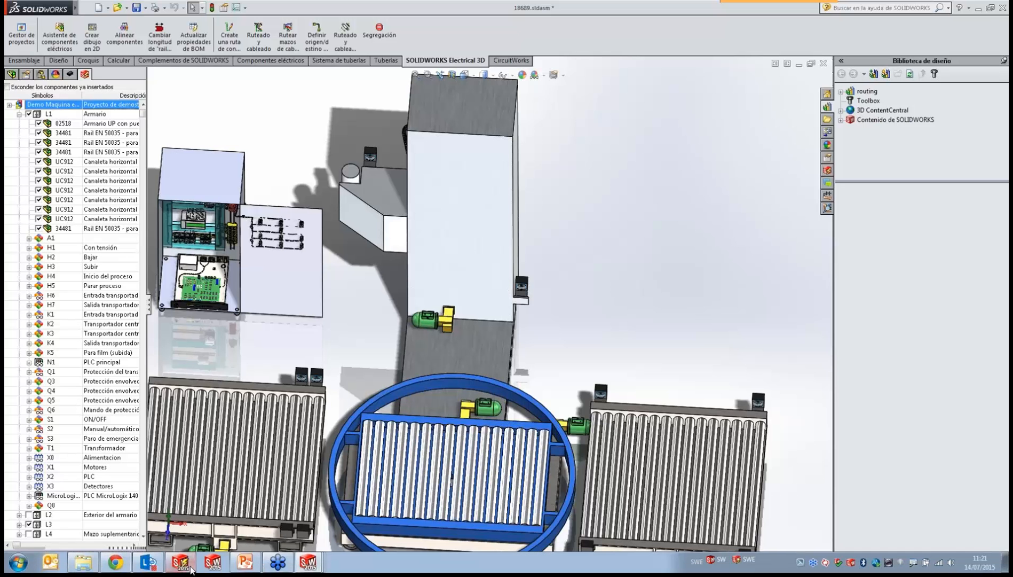
Switch to SOLIDWORKS Electrical, view the project's component tree in a widened panel, and return to the 18689 assembly in SOLIDWORKS.
click(182, 563)
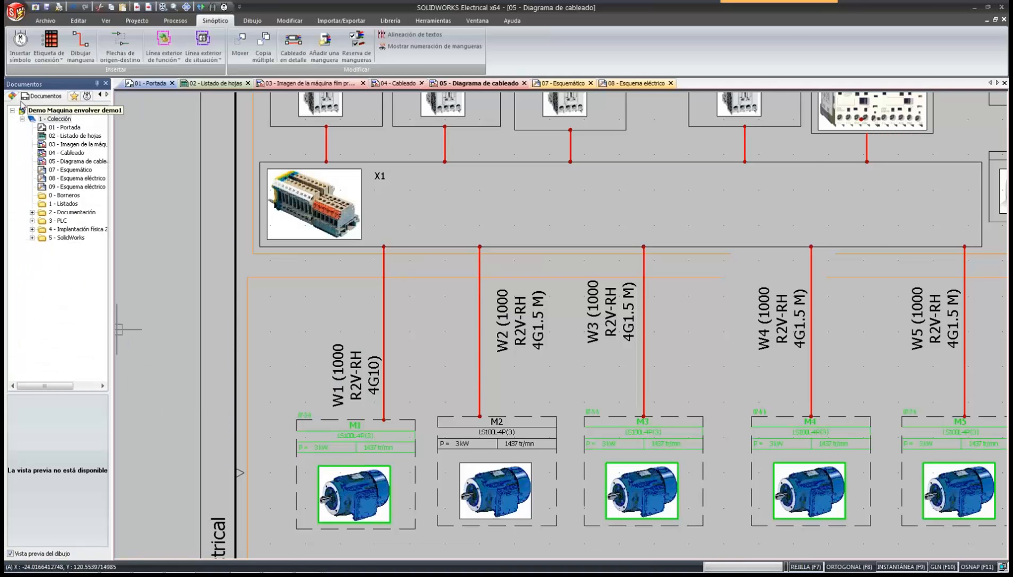
click(22, 118)
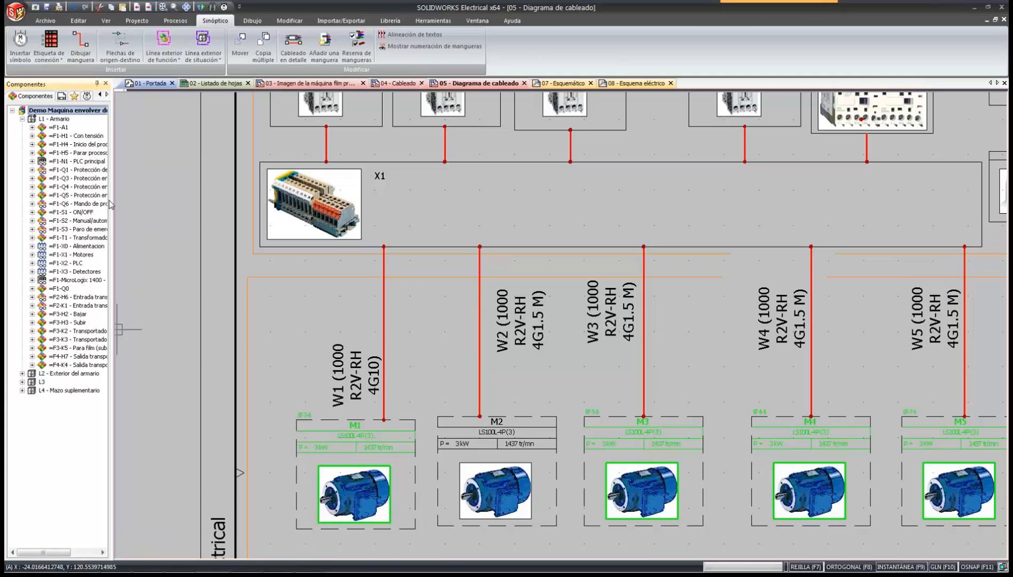
drag(113, 201, 158, 203)
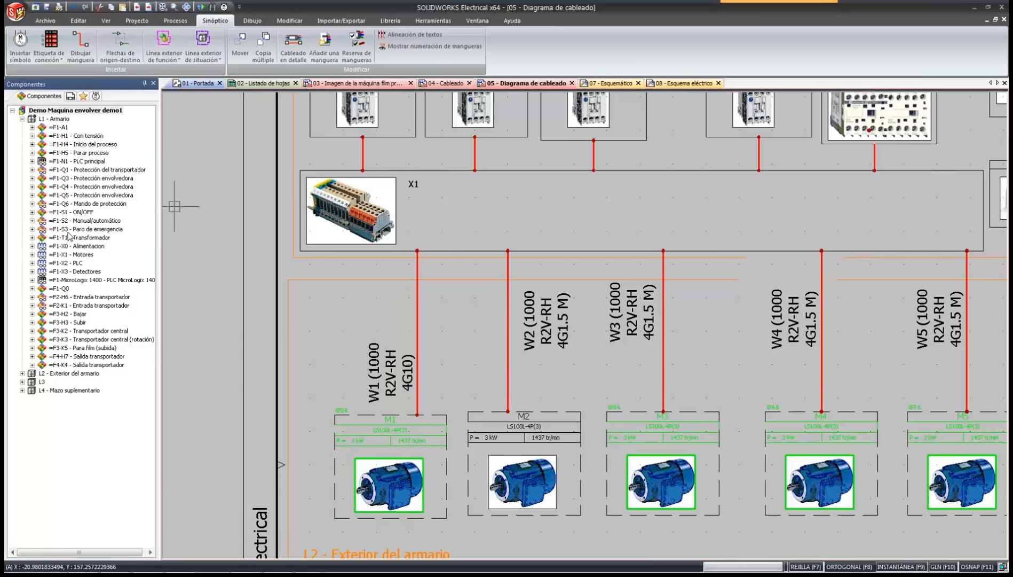
mouse_move(463, 574)
click(317, 568)
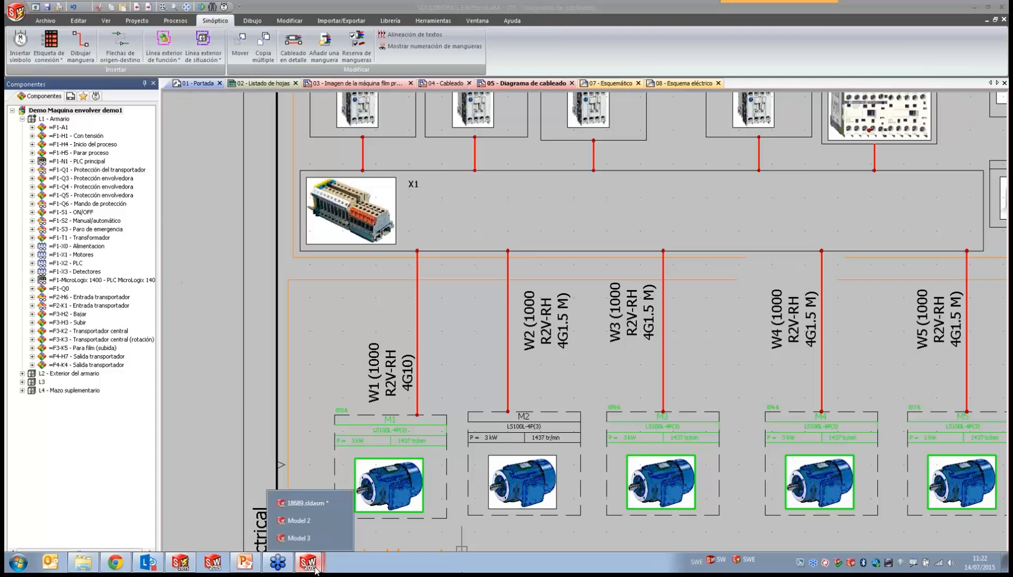
click(310, 503)
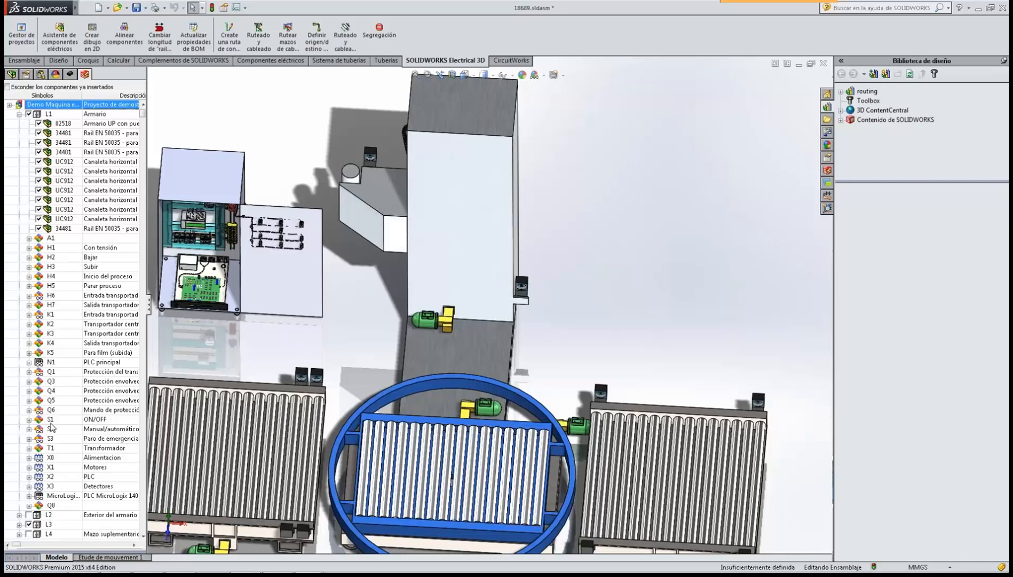
Hide the already inserted components in the electrical tree and expand location L2 and its motor M1.
click(7, 87)
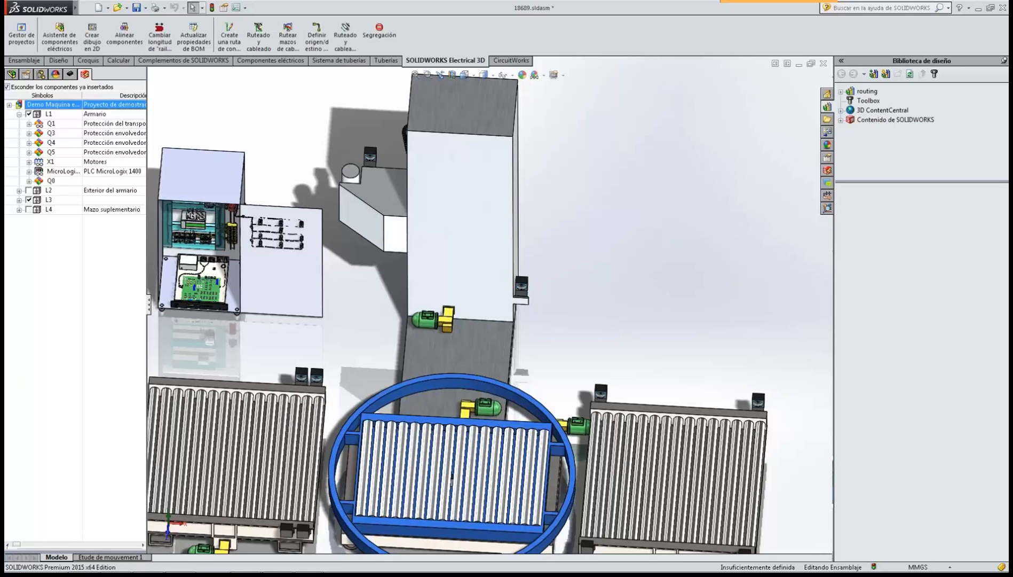
click(19, 190)
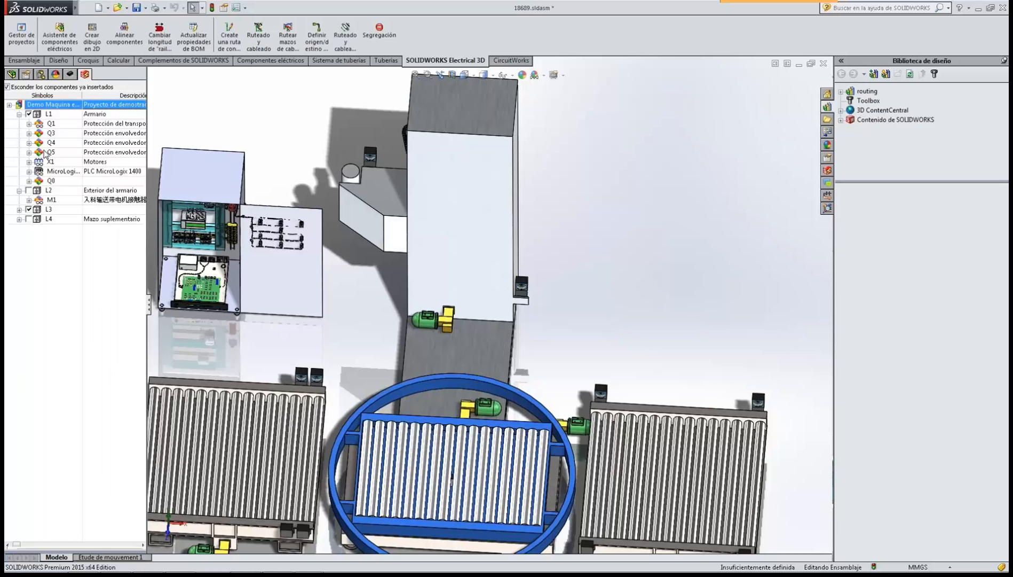
click(29, 200)
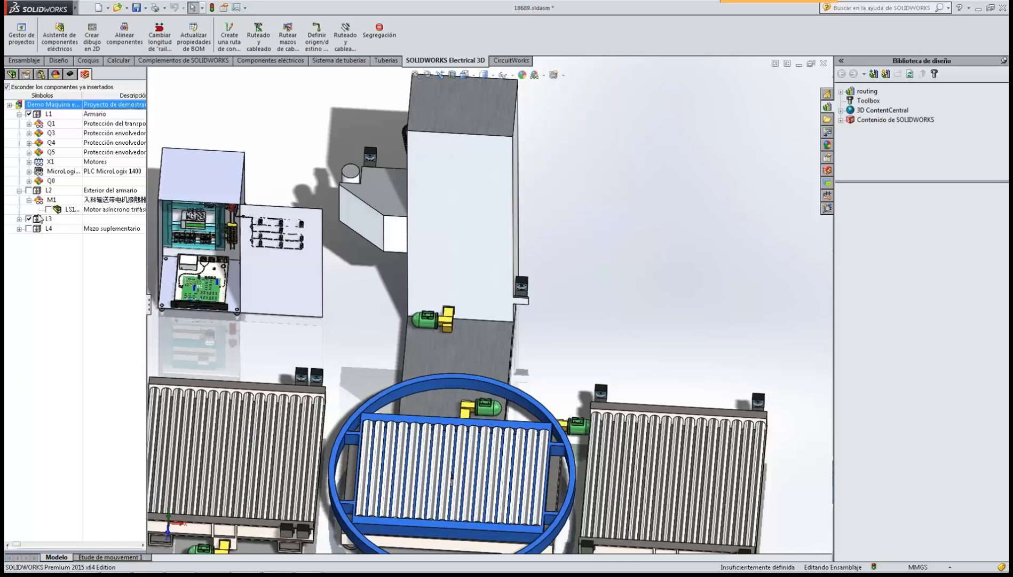
Associate M1's three-phase motor reference with the existing green motor-LeroySomer model at the foot of the machine column.
right_click(65, 211)
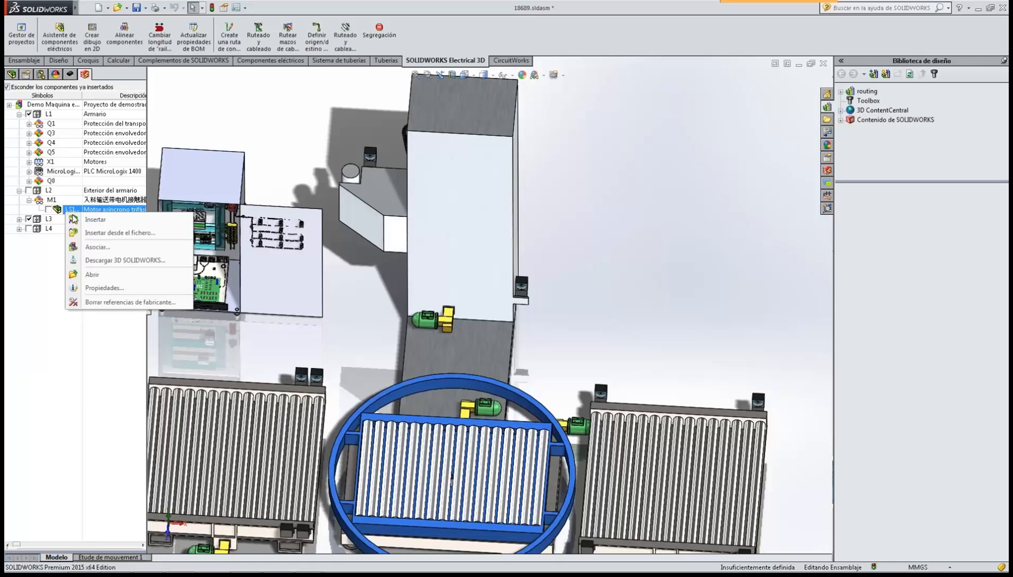
click(88, 247)
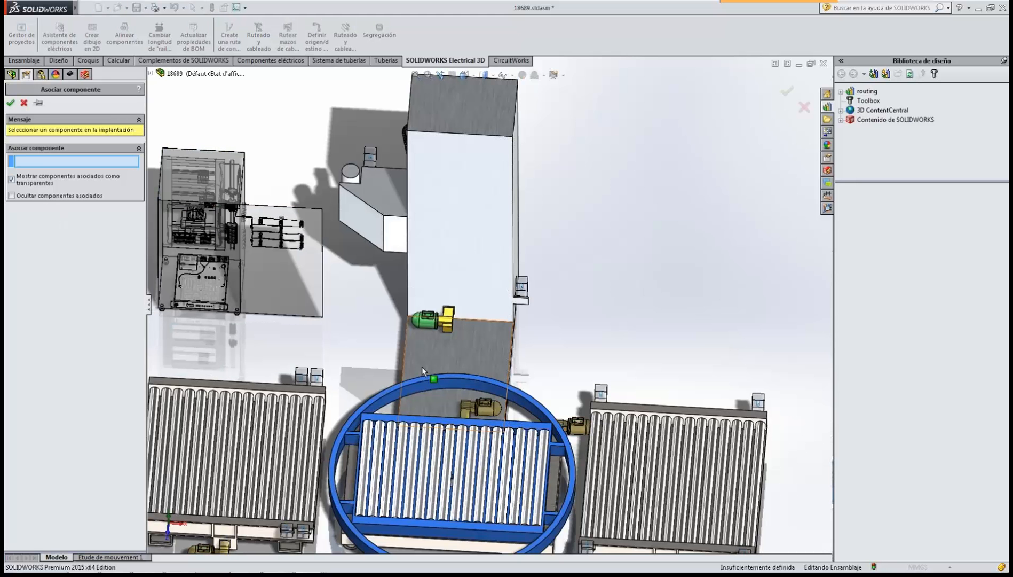
scroll(439, 420, up, 1)
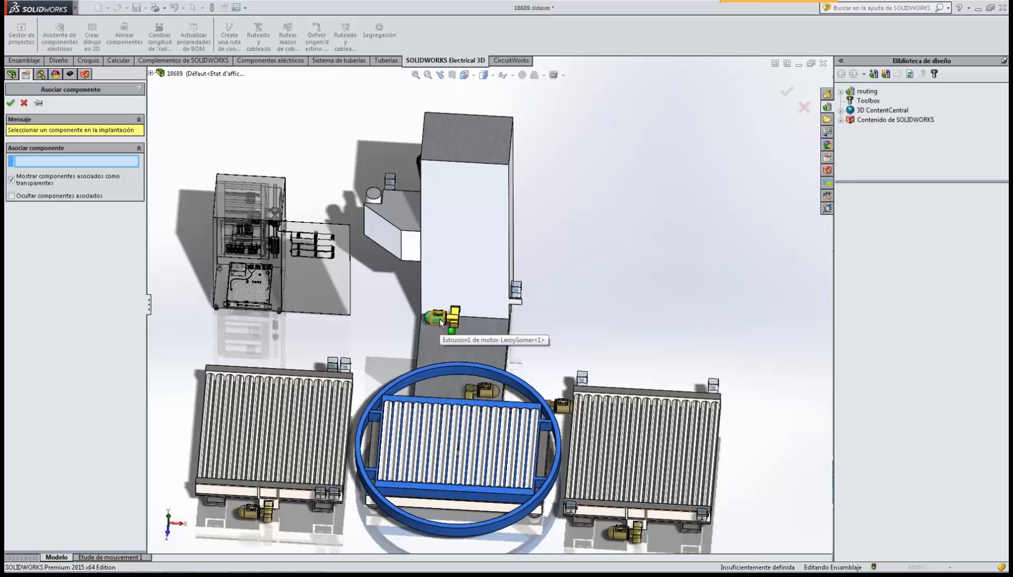
scroll(441, 320, down, 3)
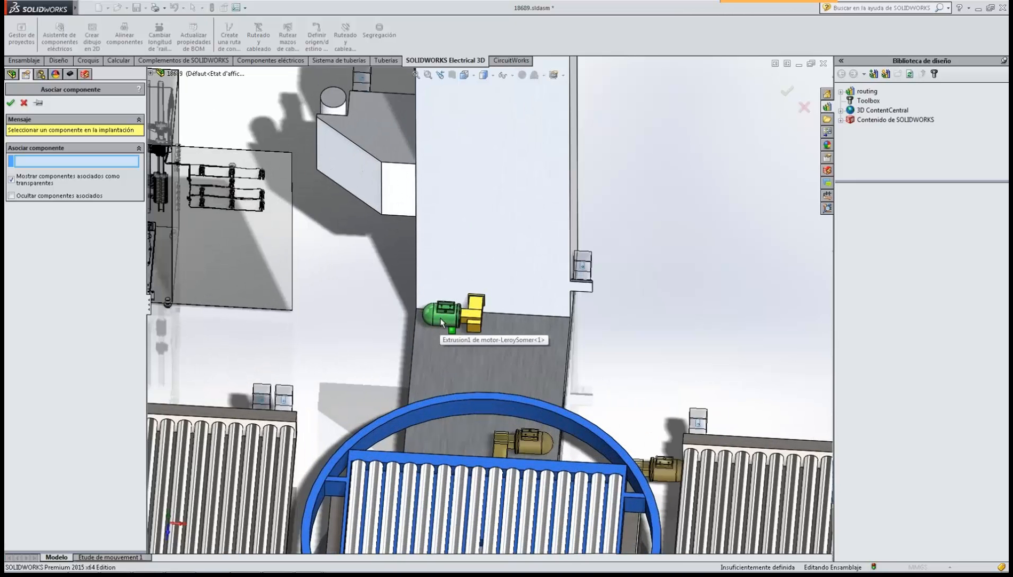
scroll(443, 321, down, 3)
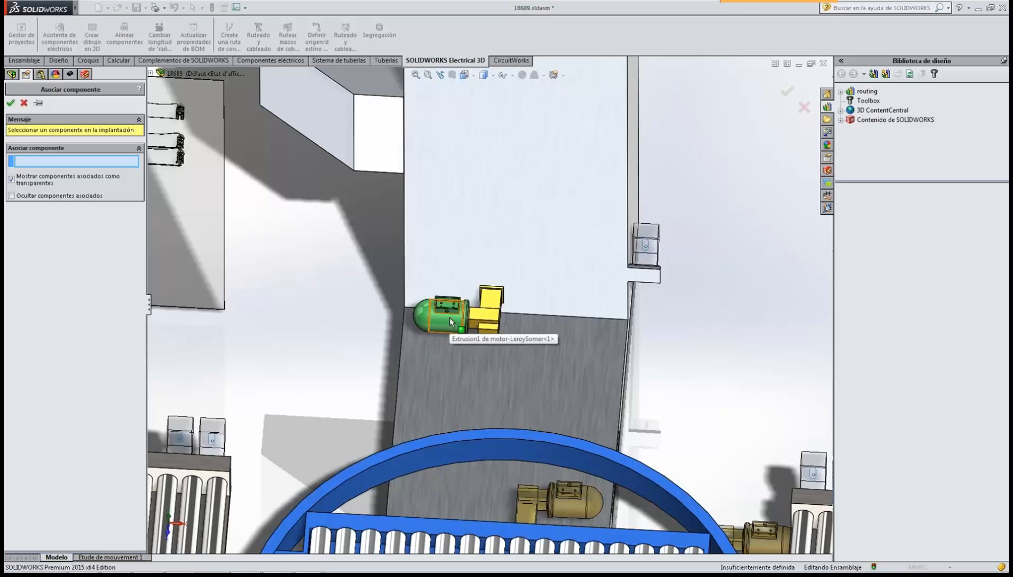
click(450, 321)
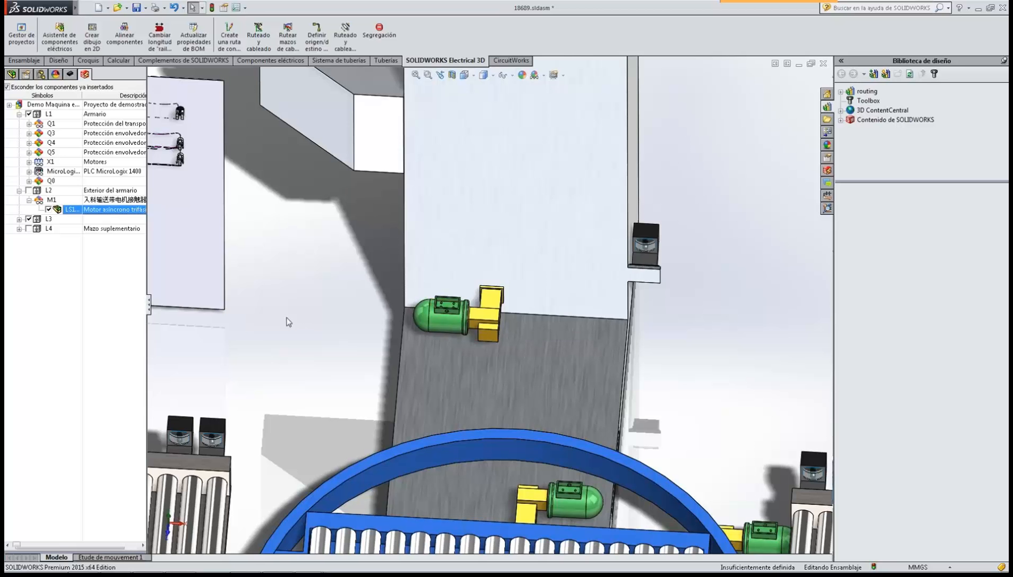
Start defining a cable's origin and destination and select cable W1 (1000 R2V-RH 4G10) from the project's cables.
scroll(288, 322, up, 5)
middle_drag(287, 326, 303, 294)
scroll(284, 278, down, 3)
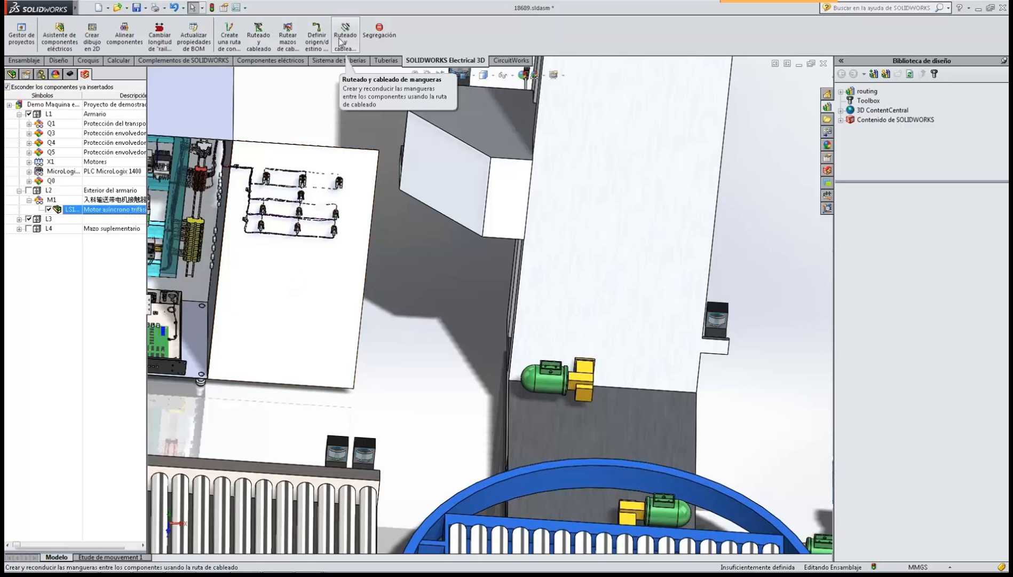
click(308, 41)
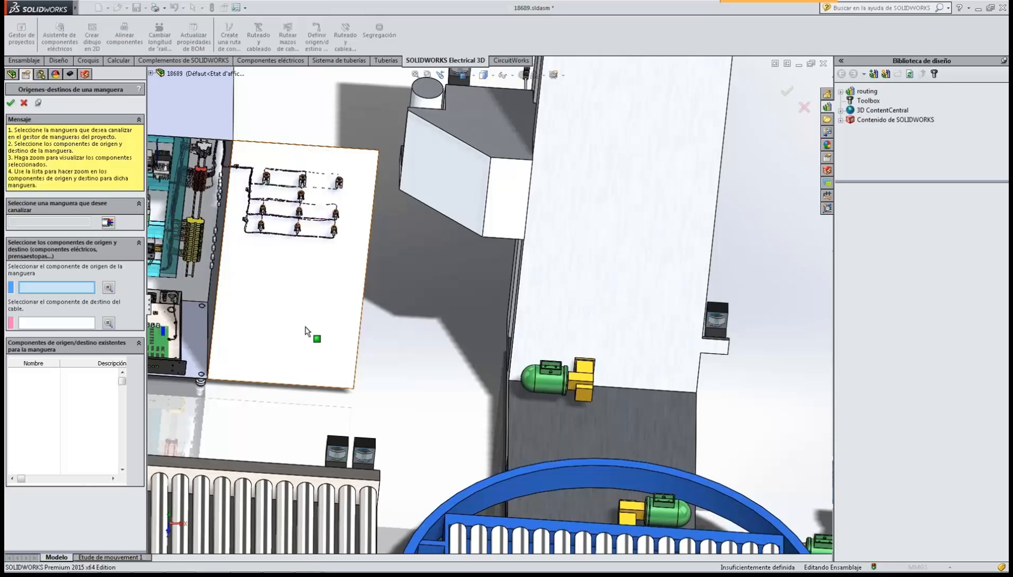
scroll(261, 350, up, 1)
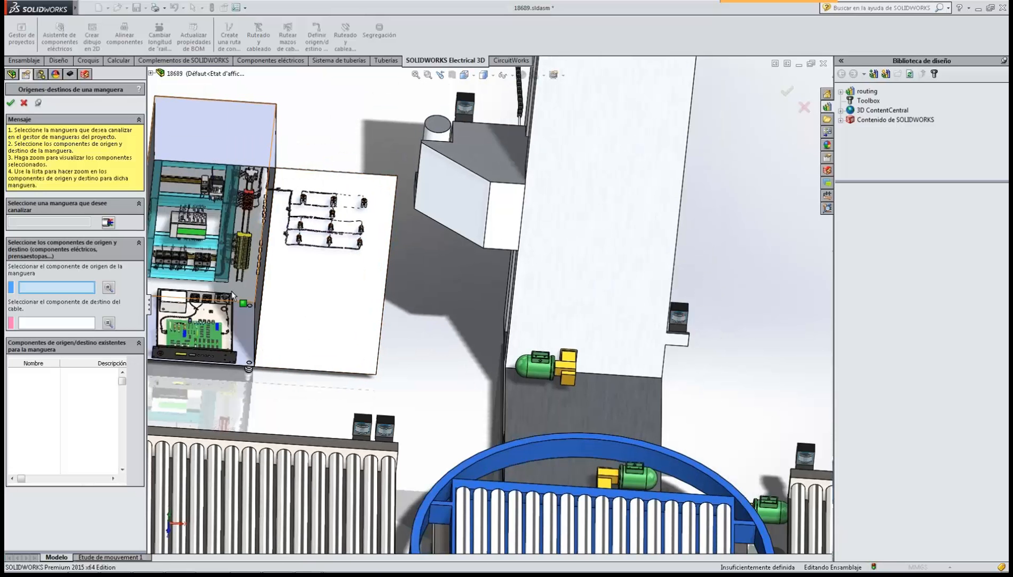
click(108, 223)
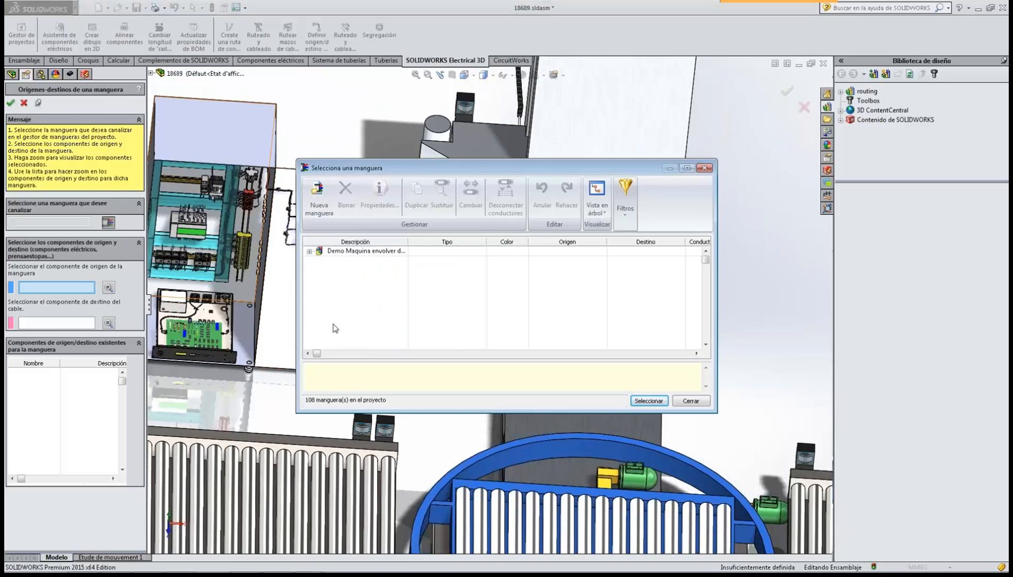
click(309, 251)
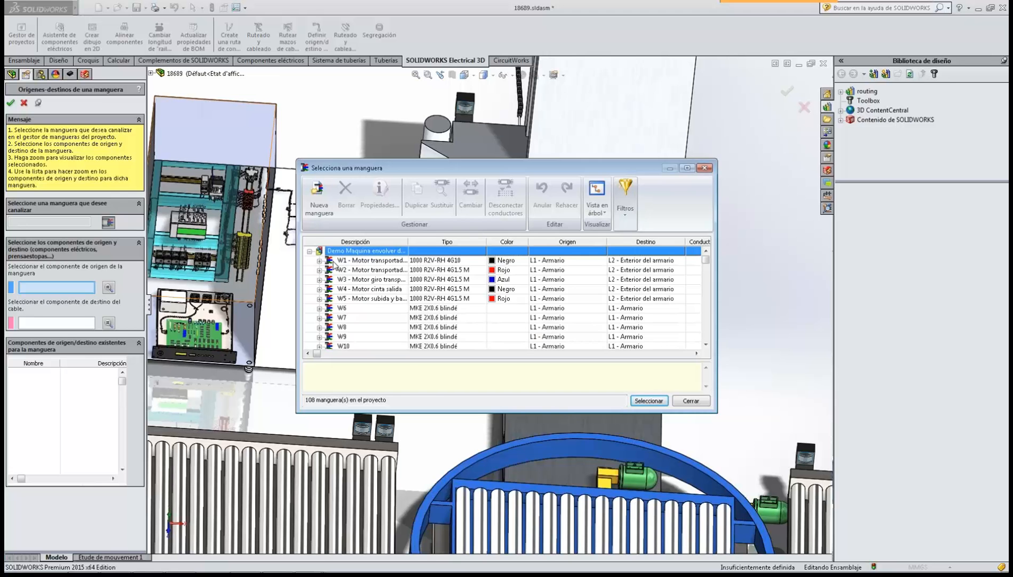
click(333, 261)
click(651, 400)
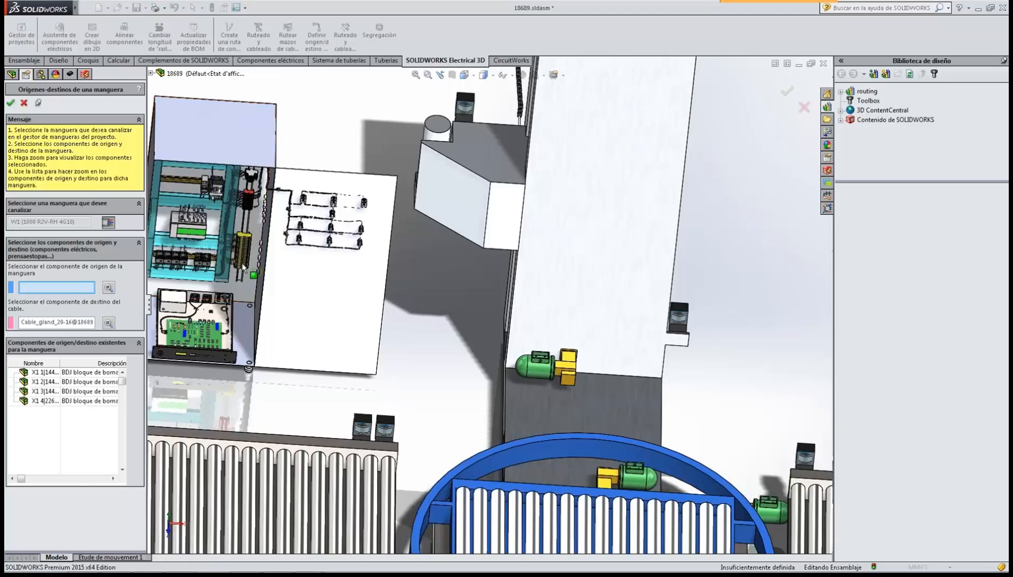
Inspect W1's destination cable gland beside the terminal strip, assign the motor-LeroySomer model as the origin component, and accept.
scroll(243, 262, down, 5)
scroll(296, 278, down, 5)
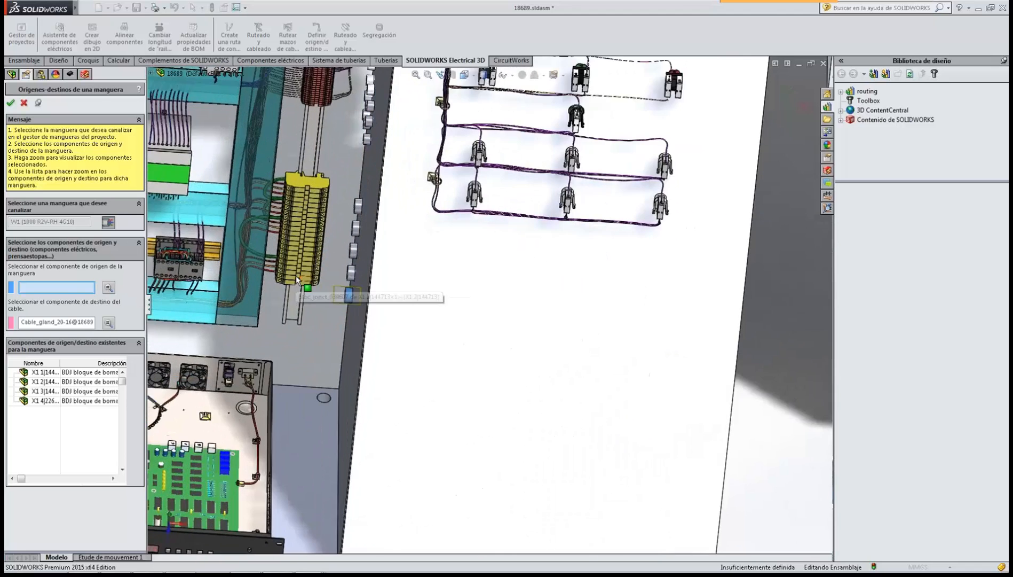
scroll(396, 326, down, 3)
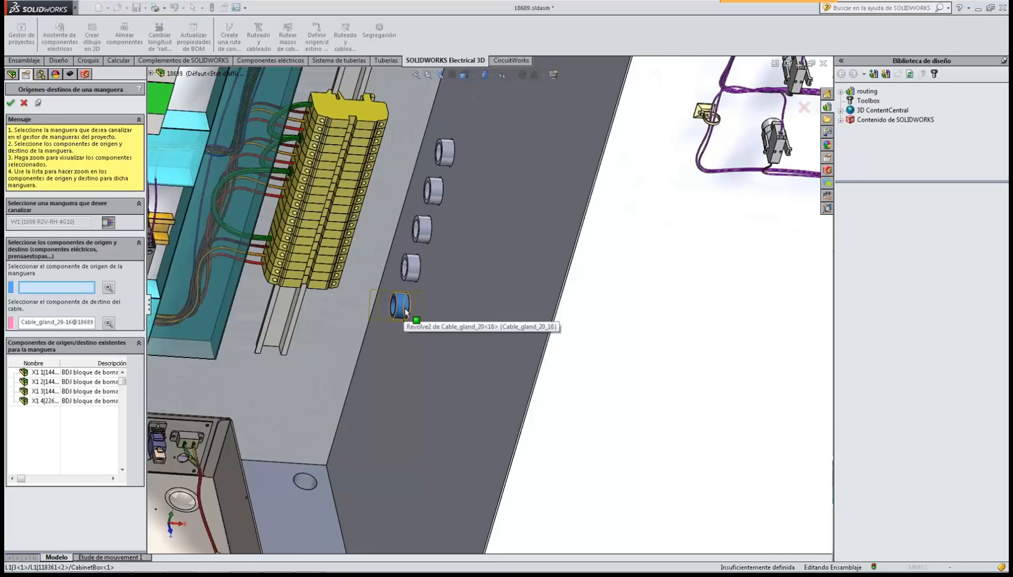
scroll(405, 307, down, 2)
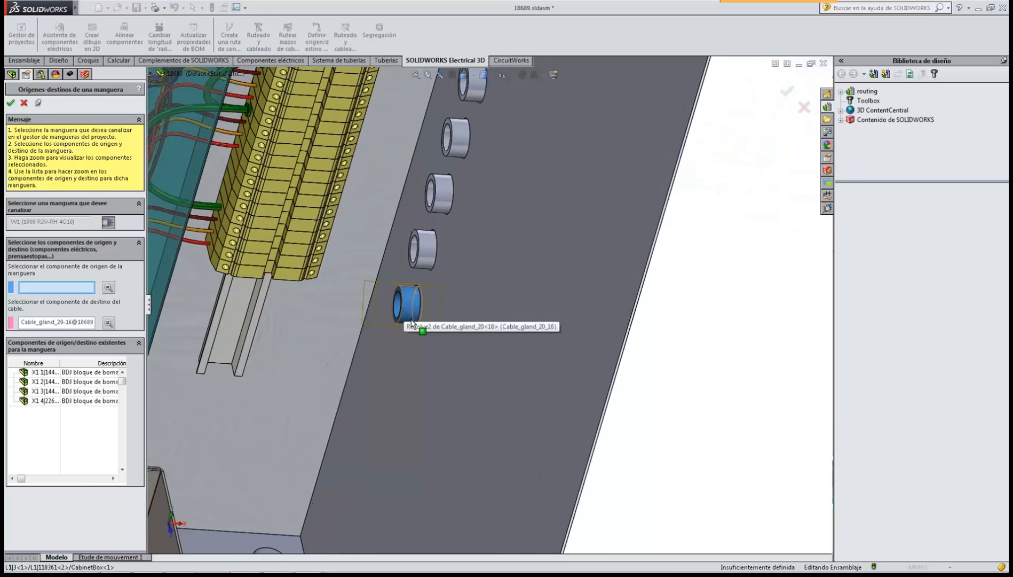
scroll(417, 406, up, 10)
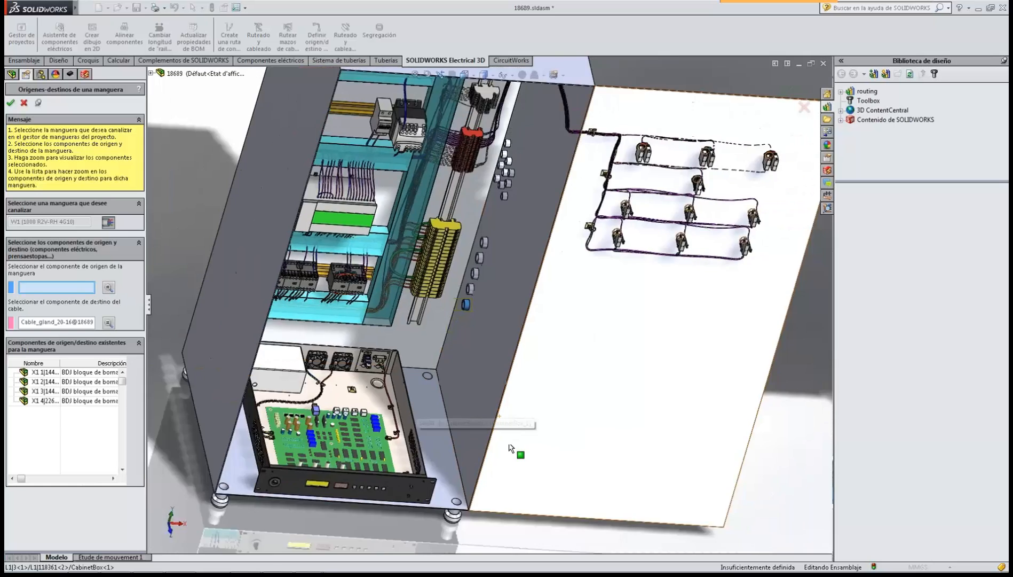
scroll(512, 446, up, 4)
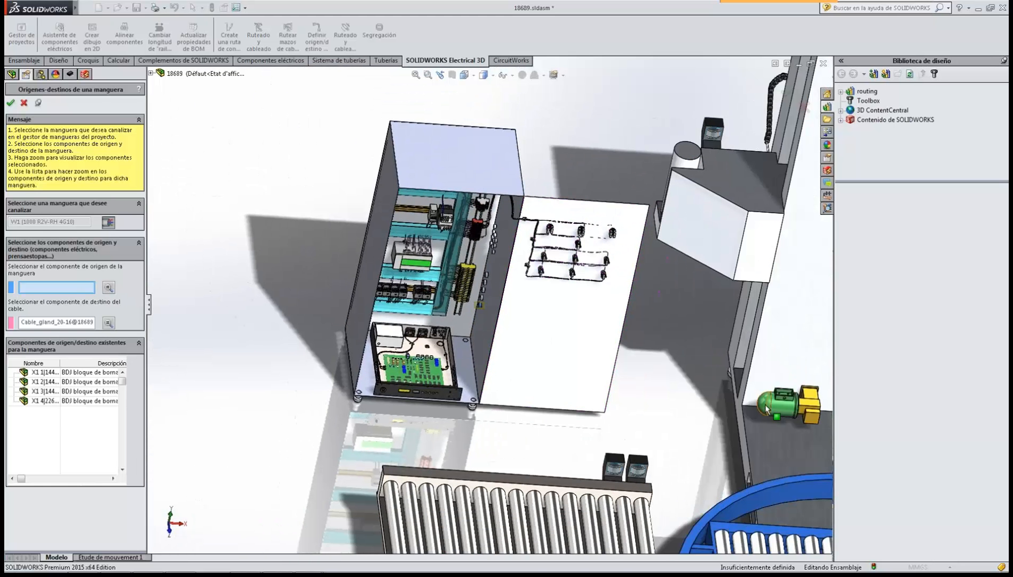
click(780, 410)
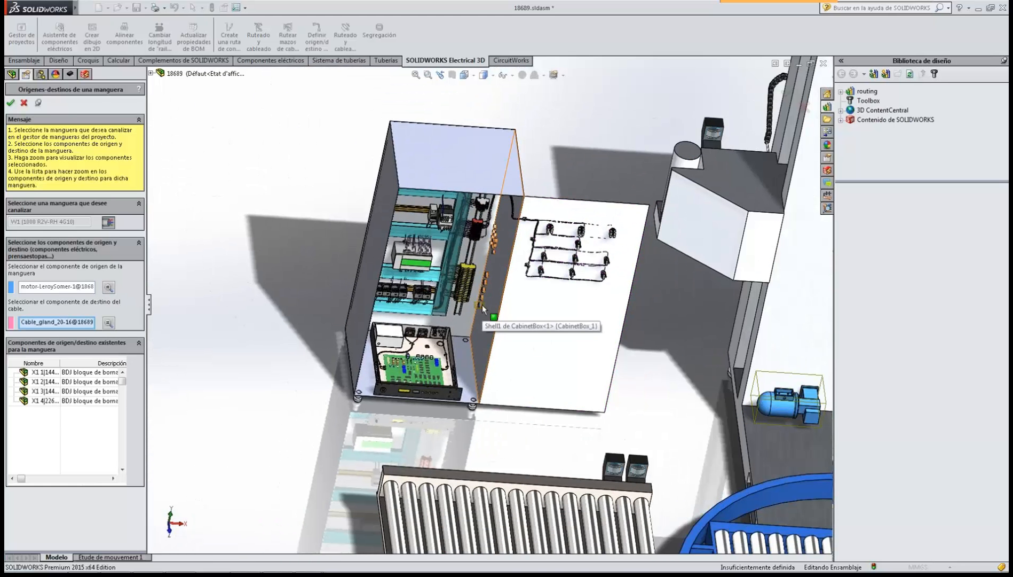
click(10, 103)
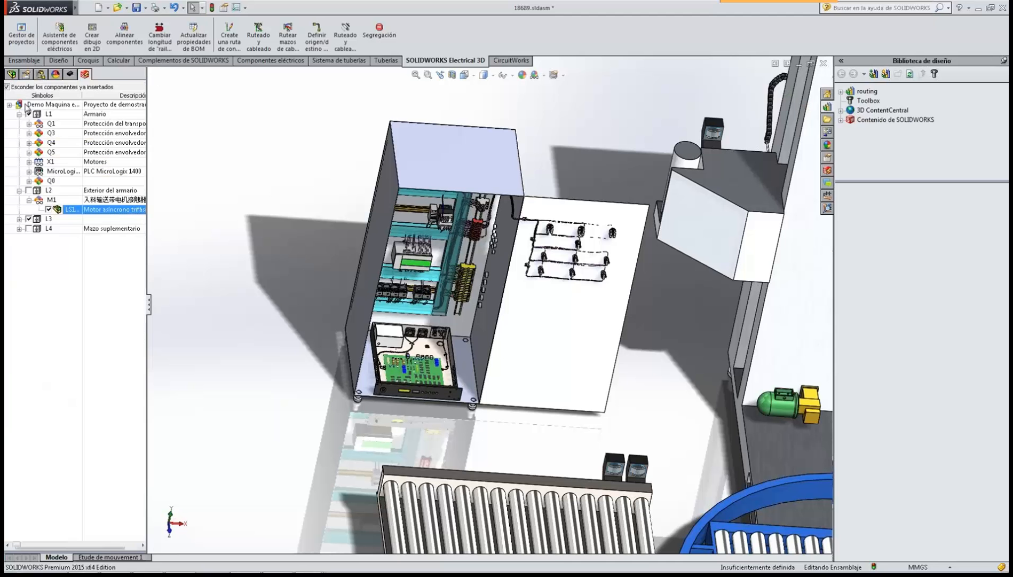
Route the cables for all components using SOLIDWORKS routing with splines.
click(338, 43)
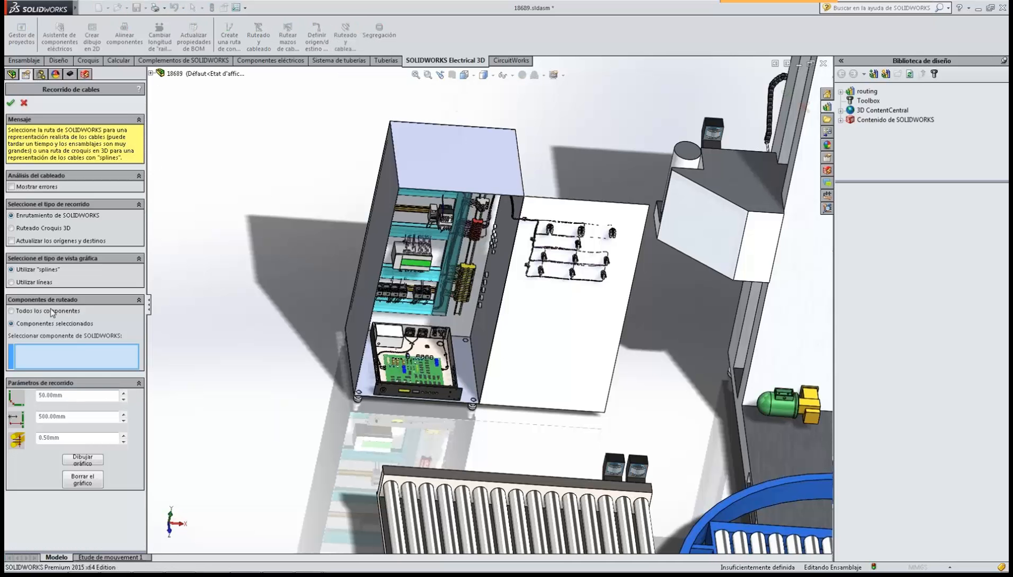
click(14, 310)
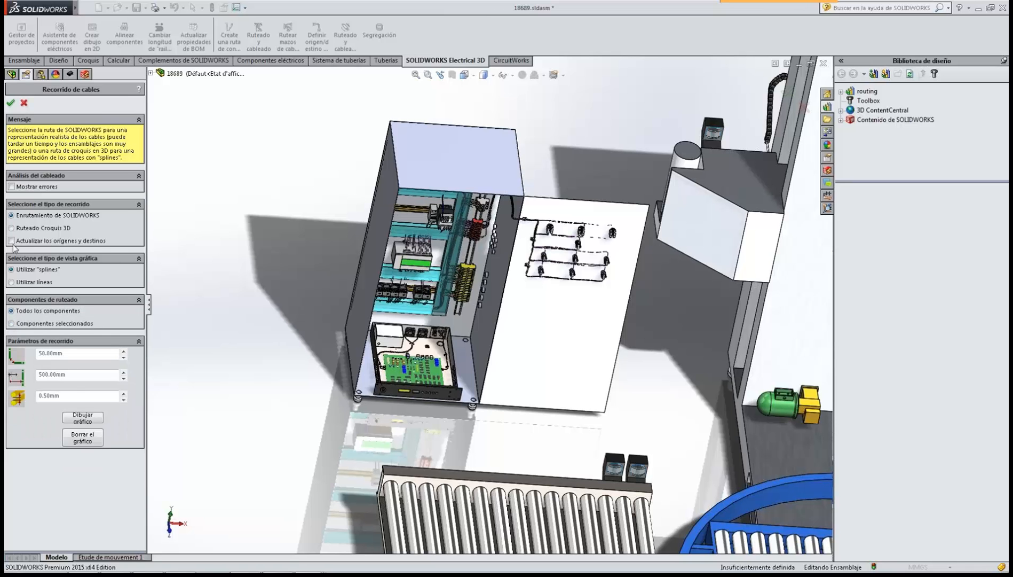
click(10, 103)
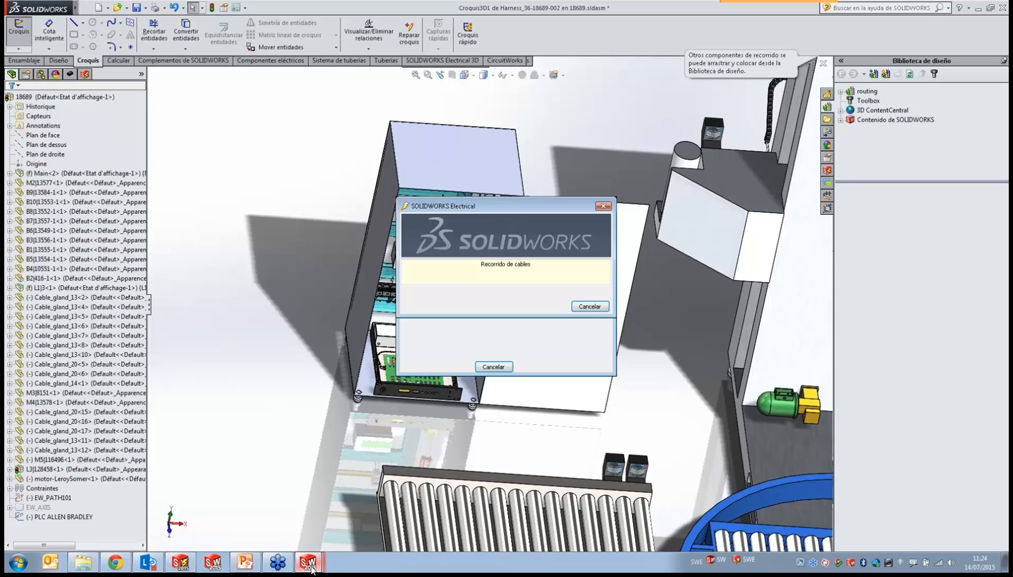
mouse_move(308, 561)
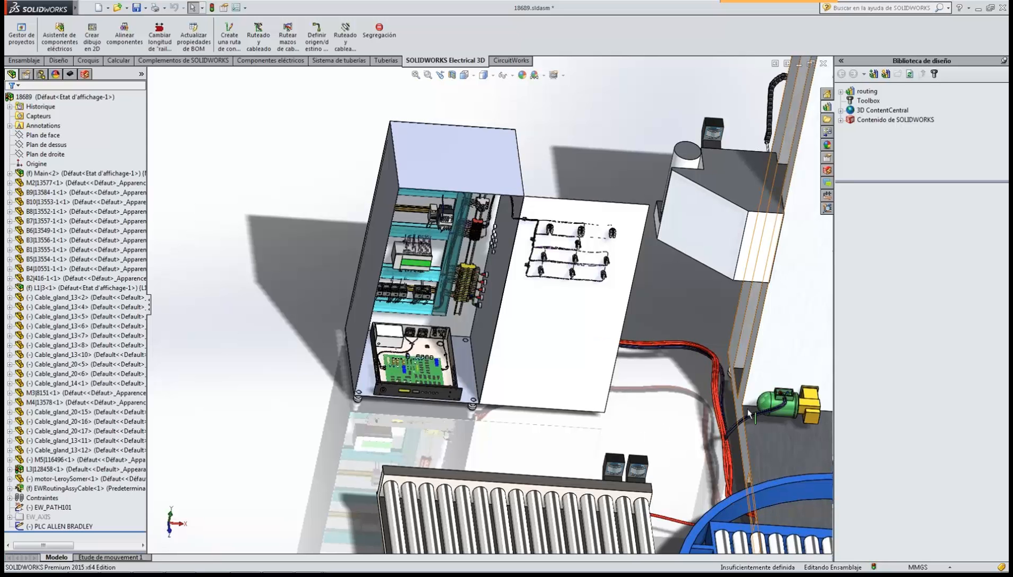
Examine the routed cable and its conductors entering the terminal box of motor M1.
scroll(752, 405, down, 4)
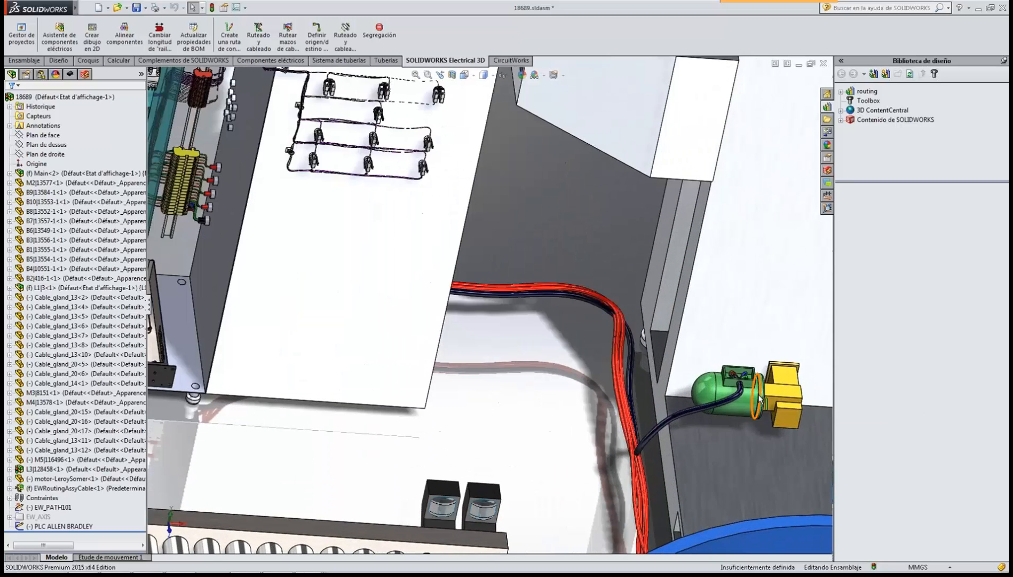
scroll(760, 398, down, 5)
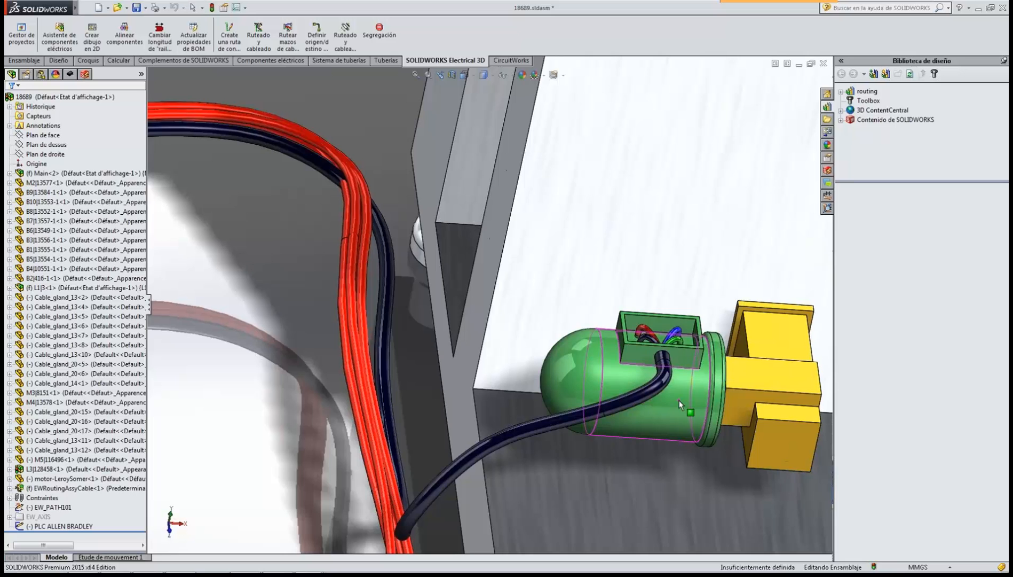
middle_drag(679, 400, 638, 401)
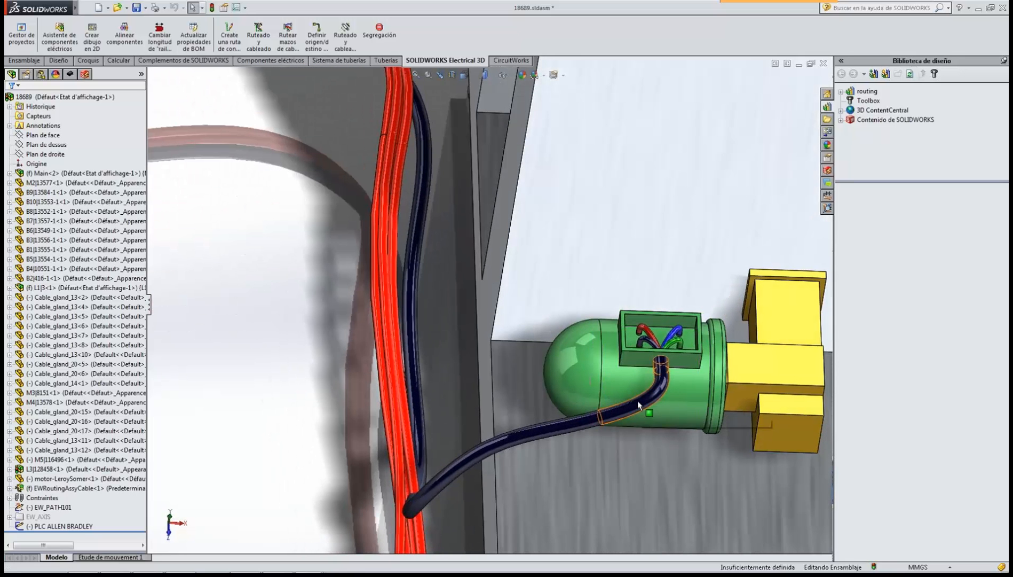
scroll(665, 343, down, 4)
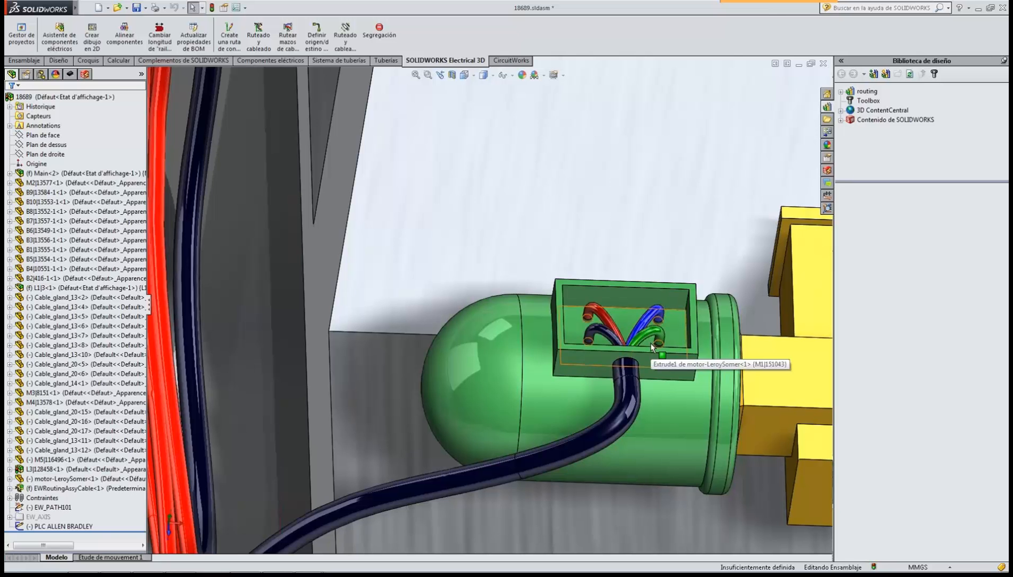
Examine motor M1's cable along the red cable bundle, and the front conveyor motor's cable running through the conveyor leg.
scroll(652, 347, up, 5)
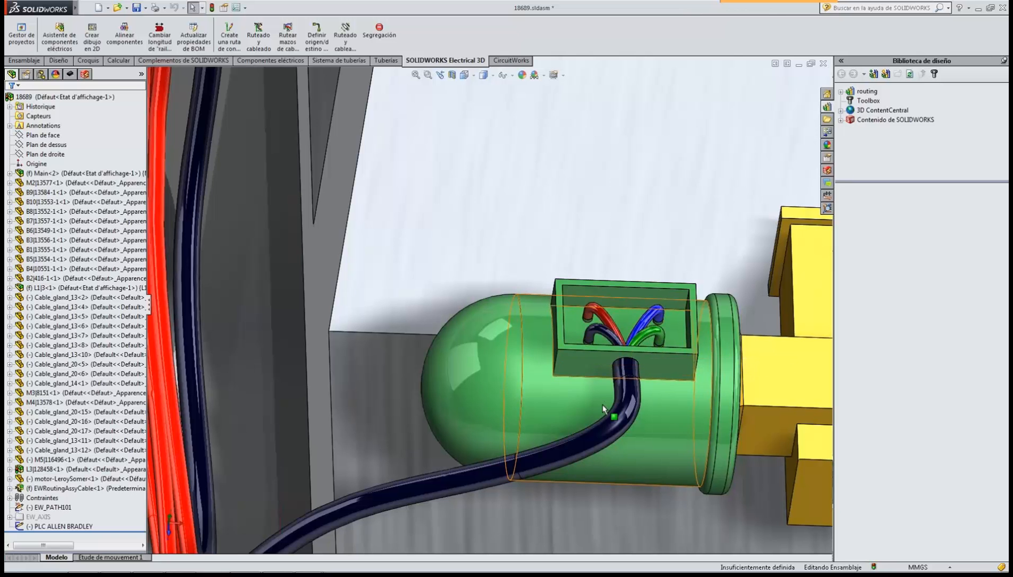
scroll(346, 328, up, 5)
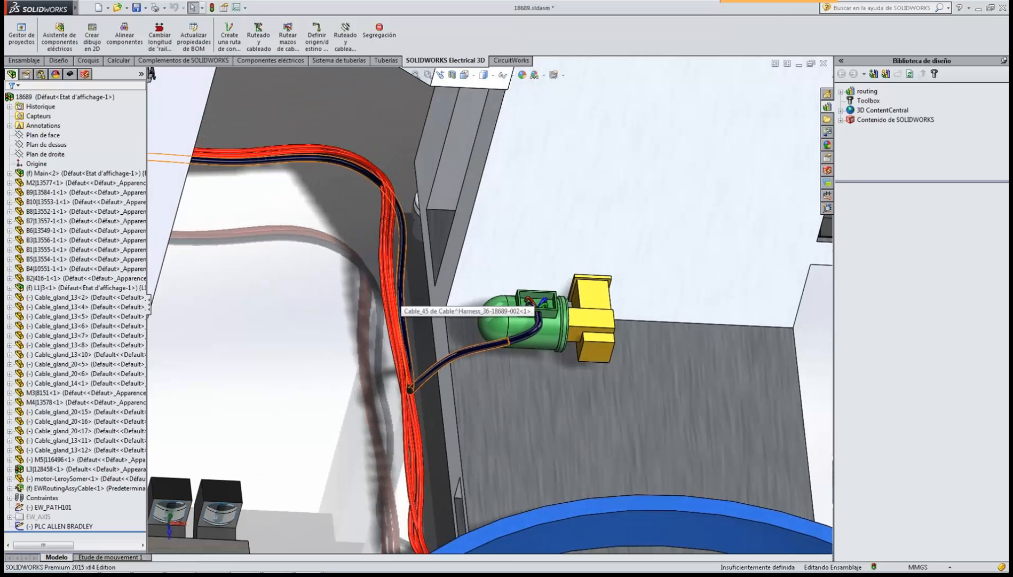
scroll(432, 414, up, 5)
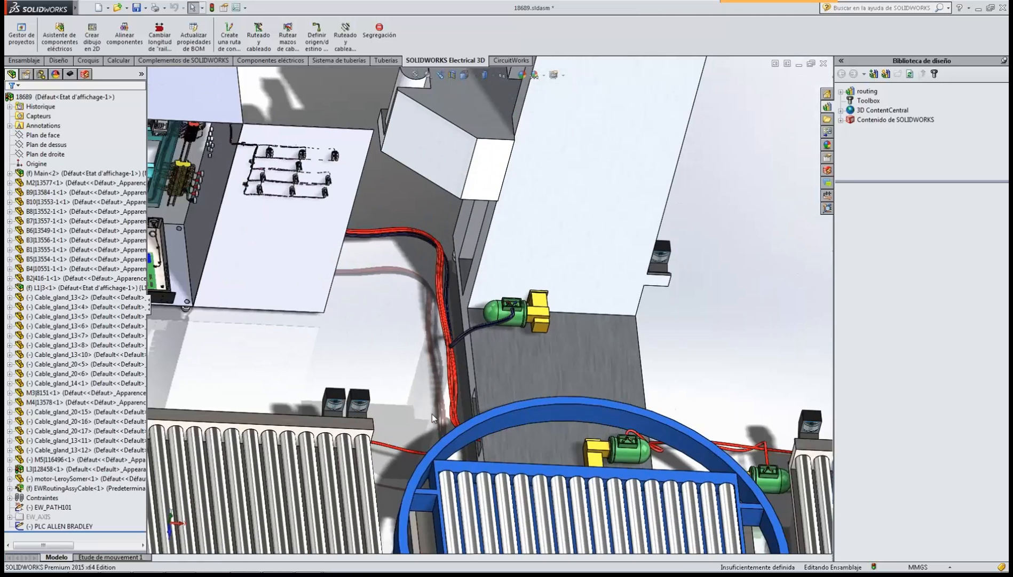
middle_drag(419, 435, 447, 460)
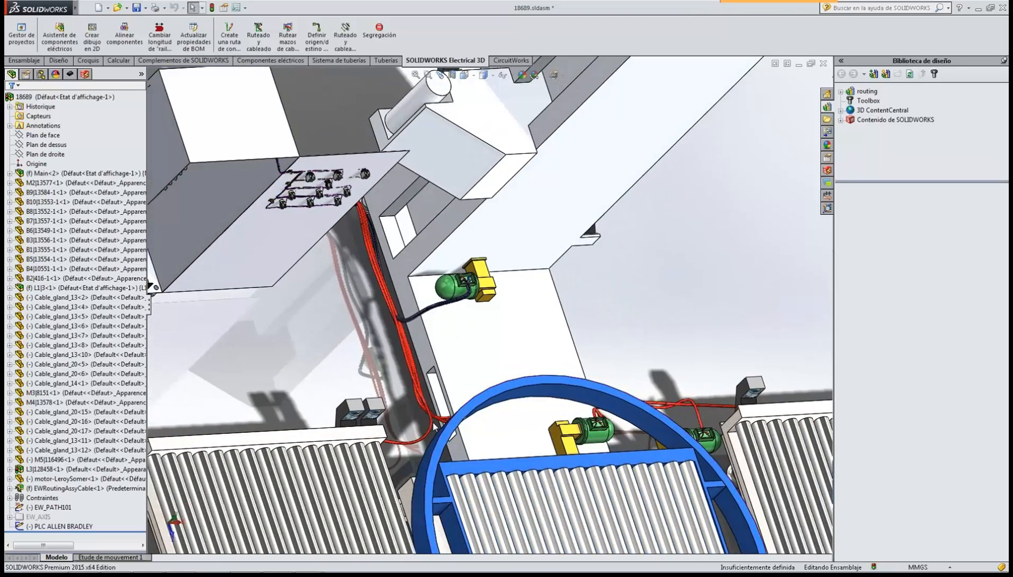
scroll(433, 422, down, 5)
scroll(435, 393, down, 2)
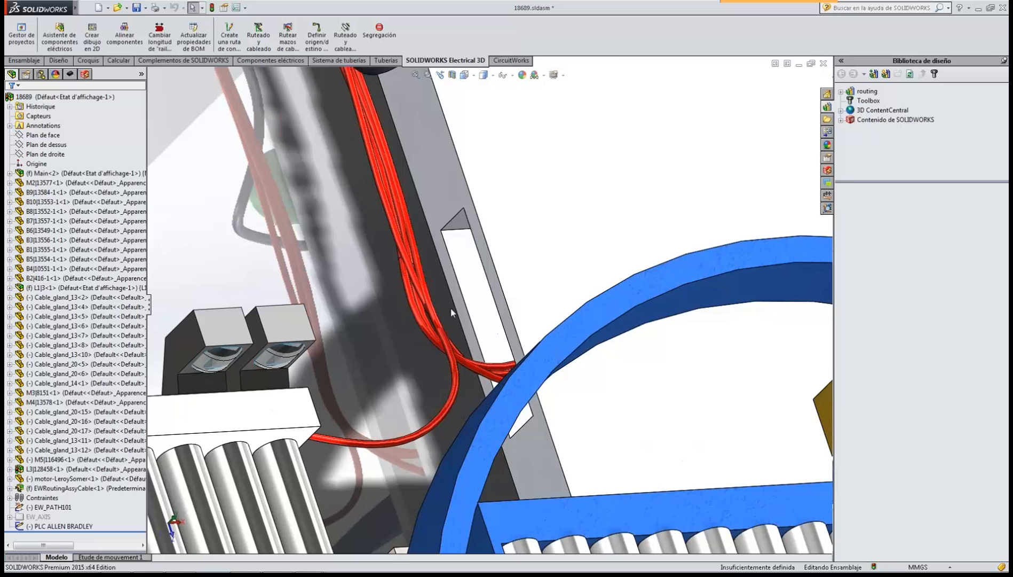
scroll(489, 359, up, 4)
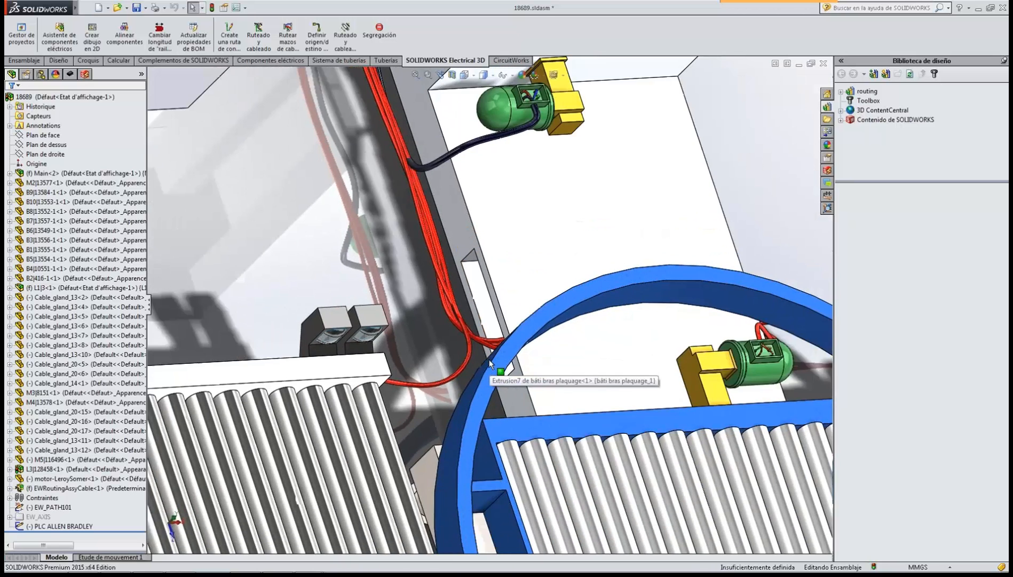
scroll(490, 355, up, 5)
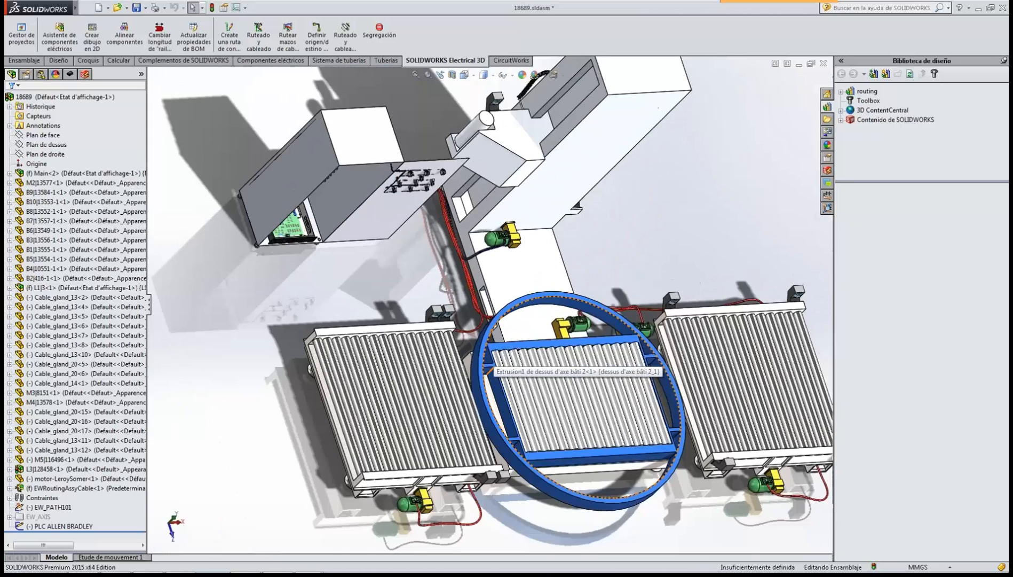
scroll(496, 480, down, 5)
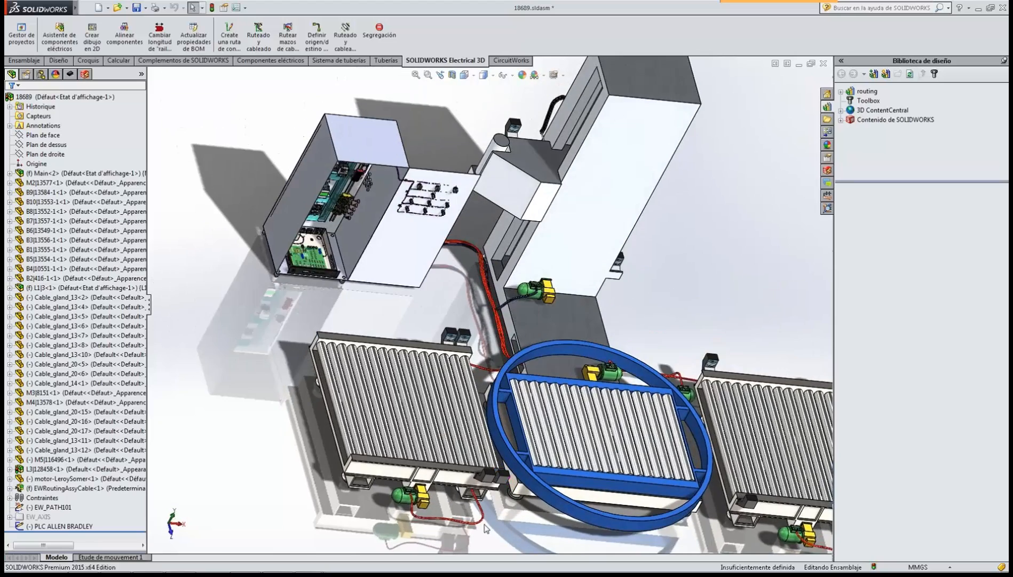
scroll(486, 467, down, 4)
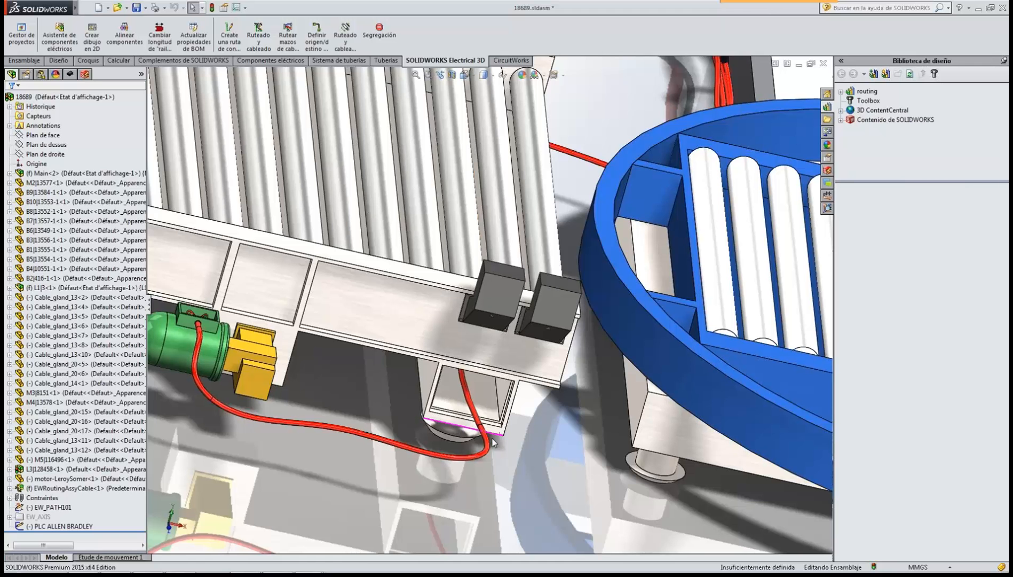
middle_drag(492, 433, 492, 398)
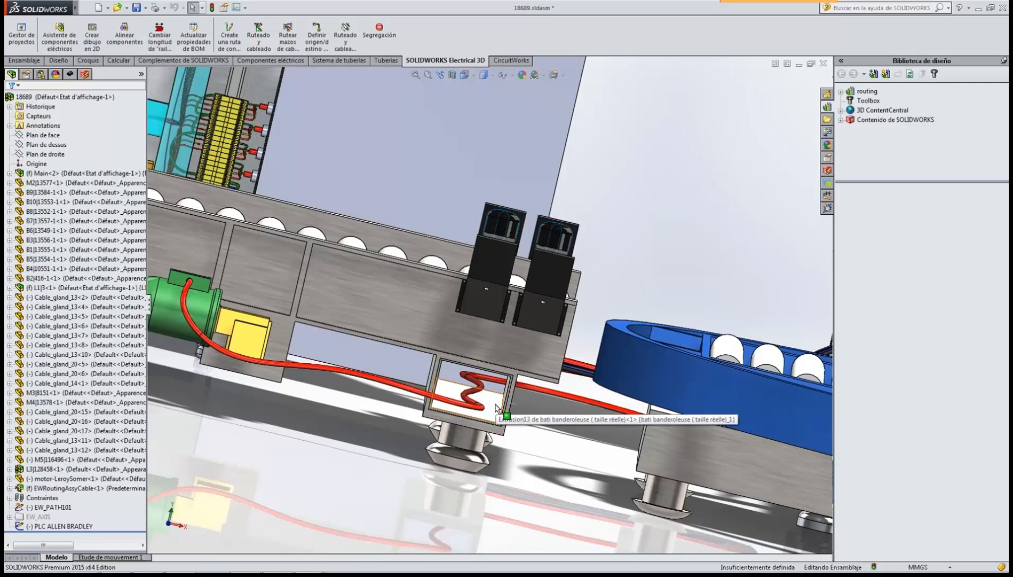
Display the assembly's sketches, compare the routing paths with the routed cables around the front conveyor, and hide the sketches again.
scroll(497, 400, up, 5)
middle_drag(498, 396, 501, 420)
click(507, 74)
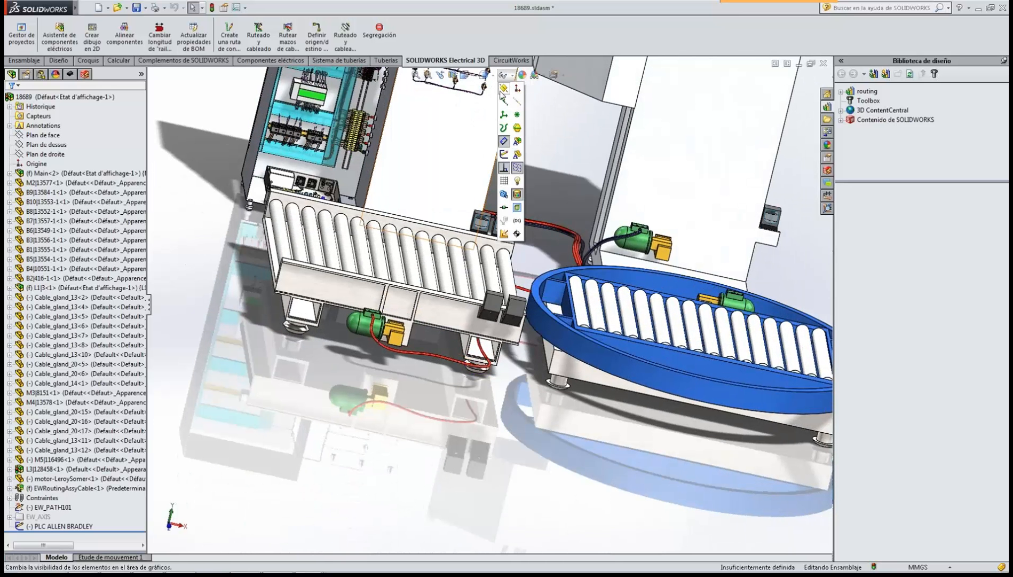
click(505, 167)
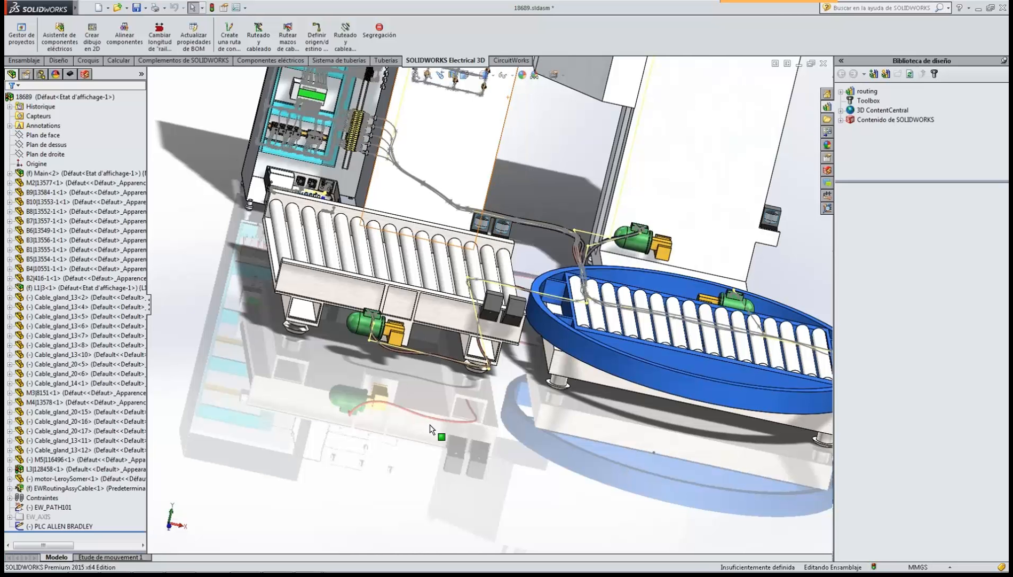
scroll(487, 276, down, 3)
scroll(487, 275, down, 2)
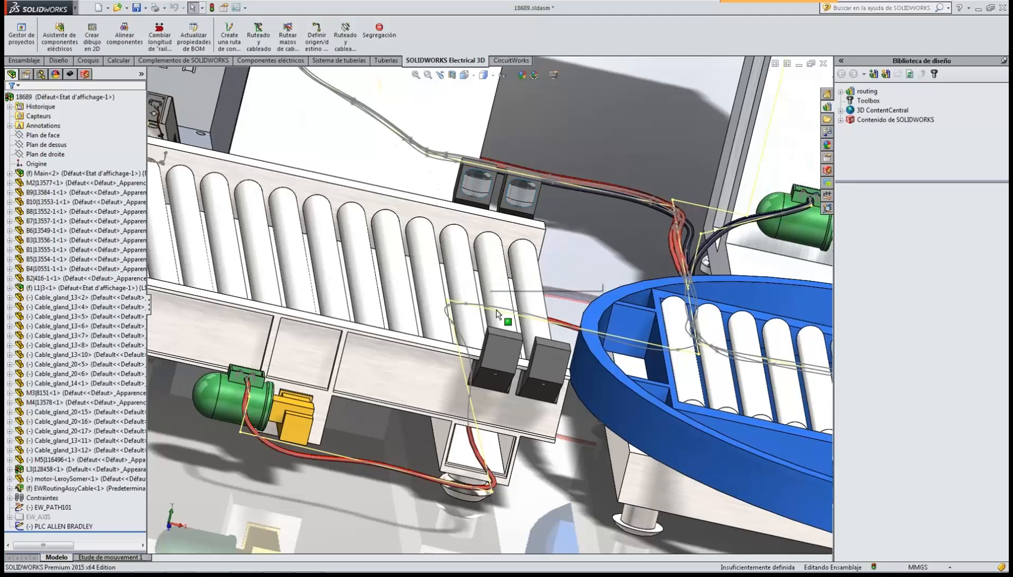
scroll(574, 350, down, 2)
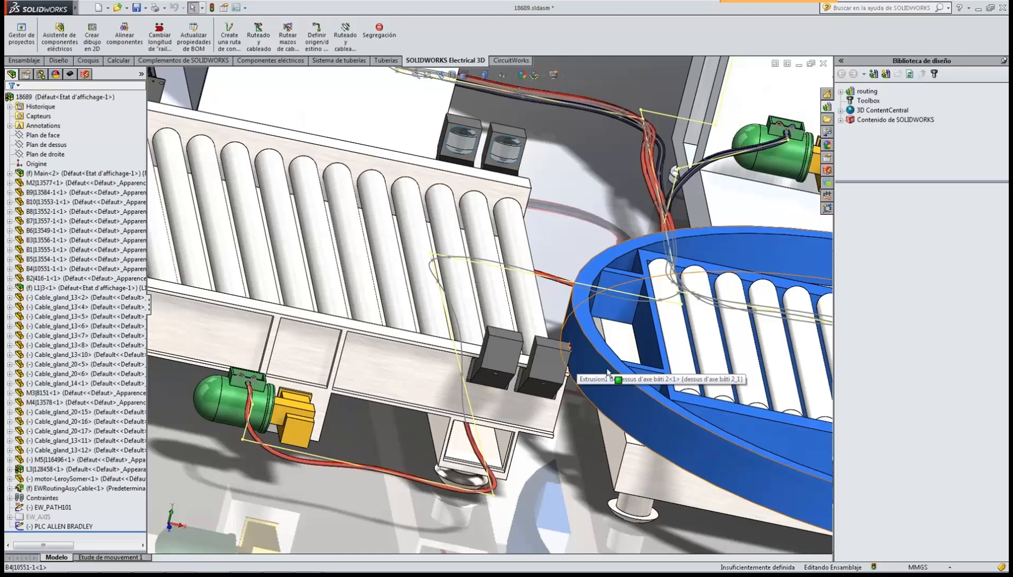
click(502, 76)
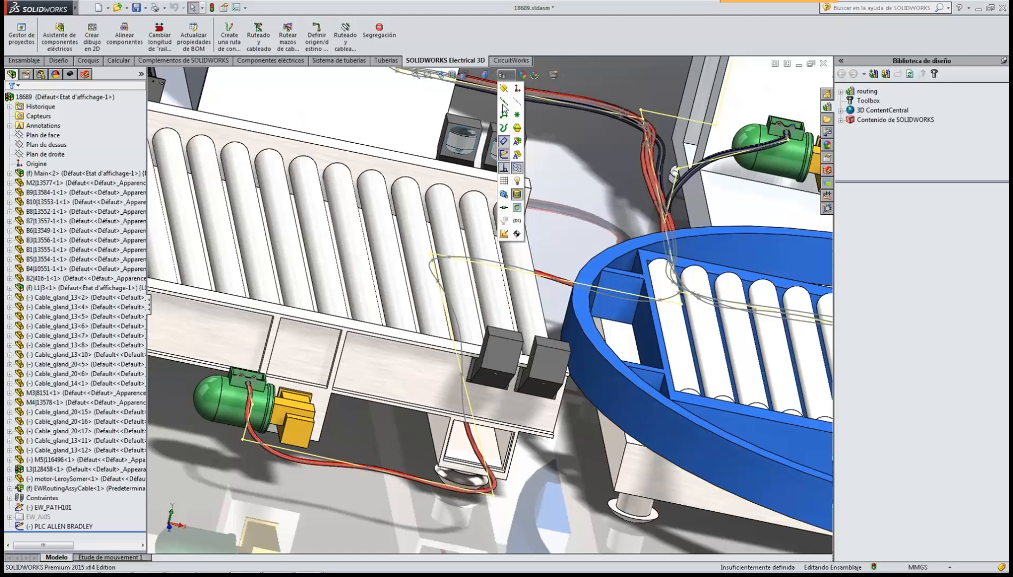
click(504, 154)
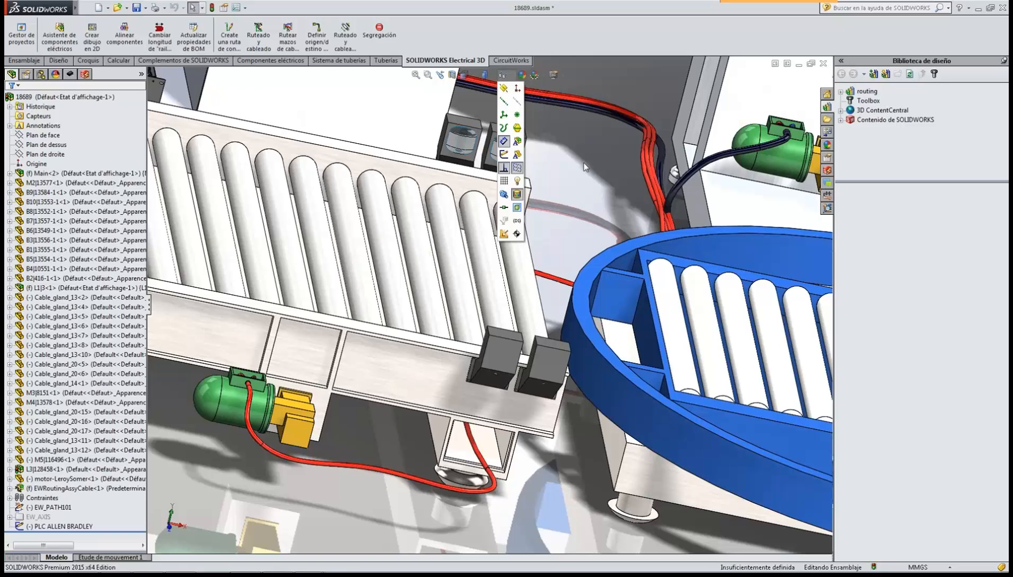
Save the assembly with all modified documents, rebuilding it first and storing the virtual components internally.
scroll(522, 302, up, 5)
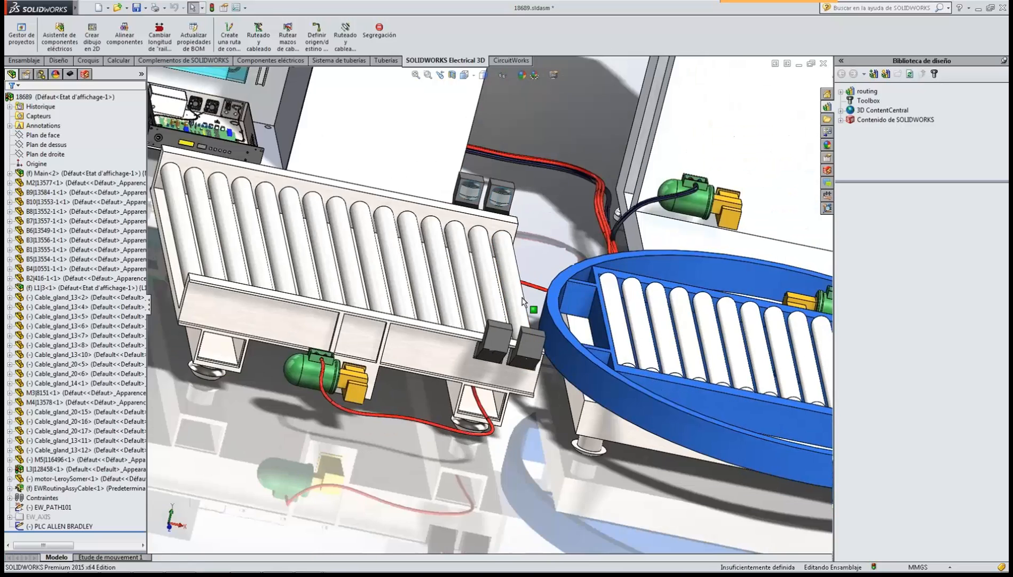
click(136, 10)
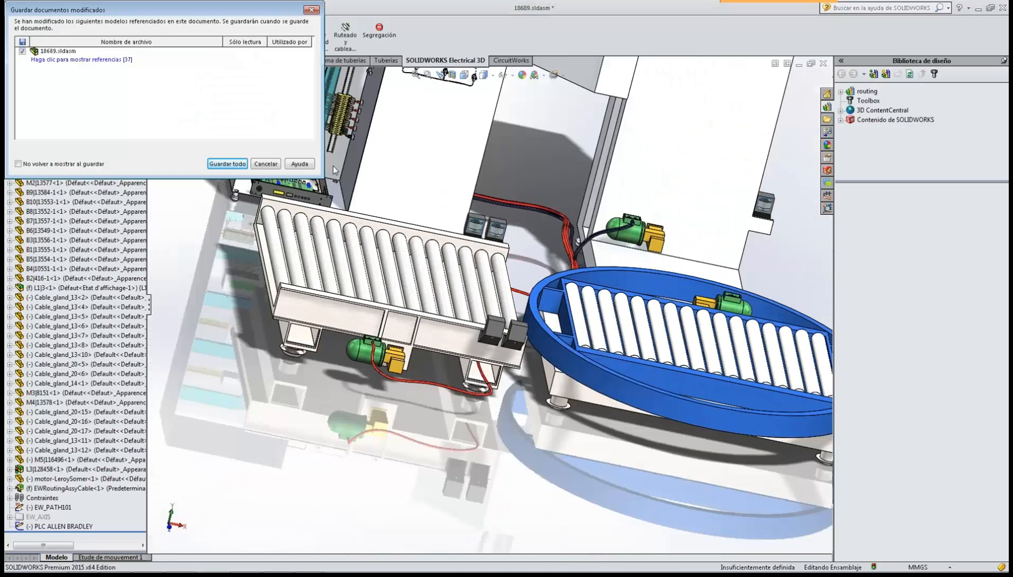
click(224, 163)
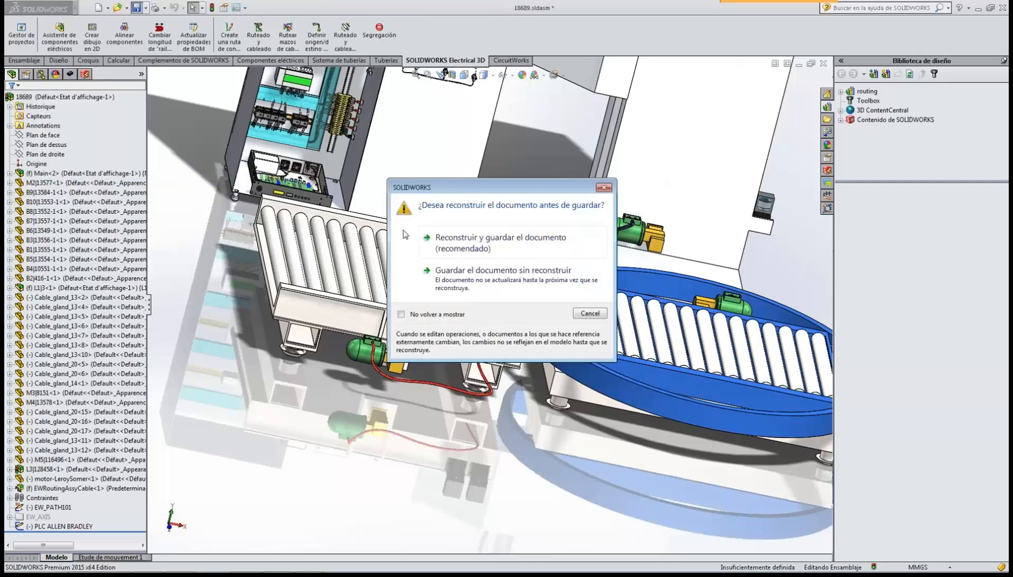
click(448, 237)
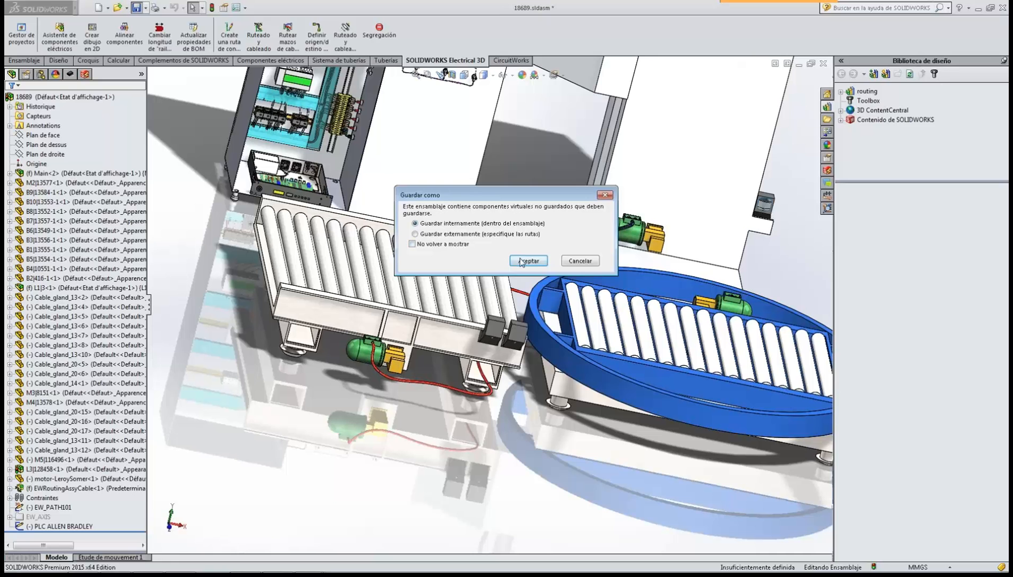
click(520, 260)
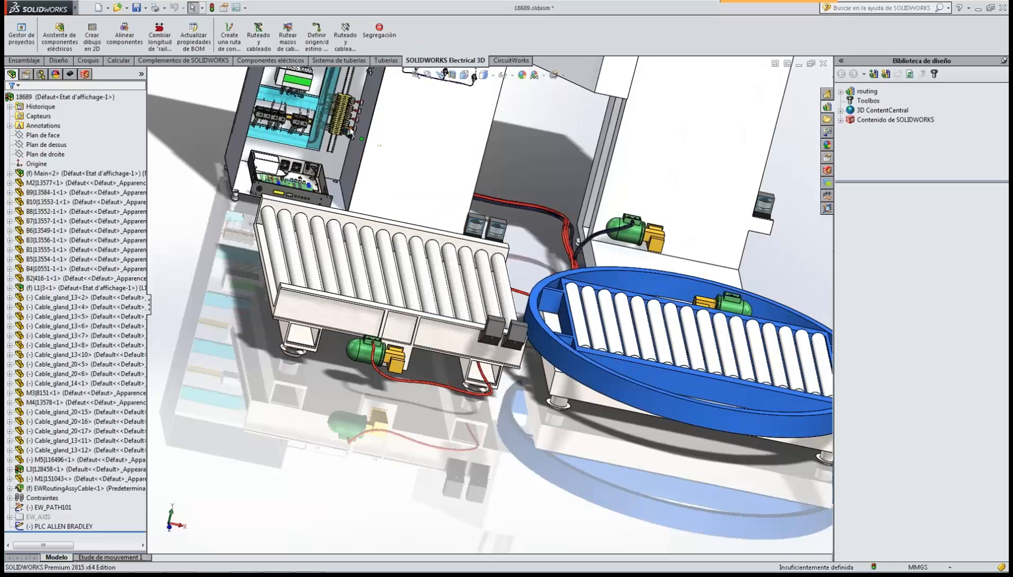
Inspect the dark cable's gland in the cabinet and its conductors' connections to the yellow terminal strip.
scroll(393, 153, down, 5)
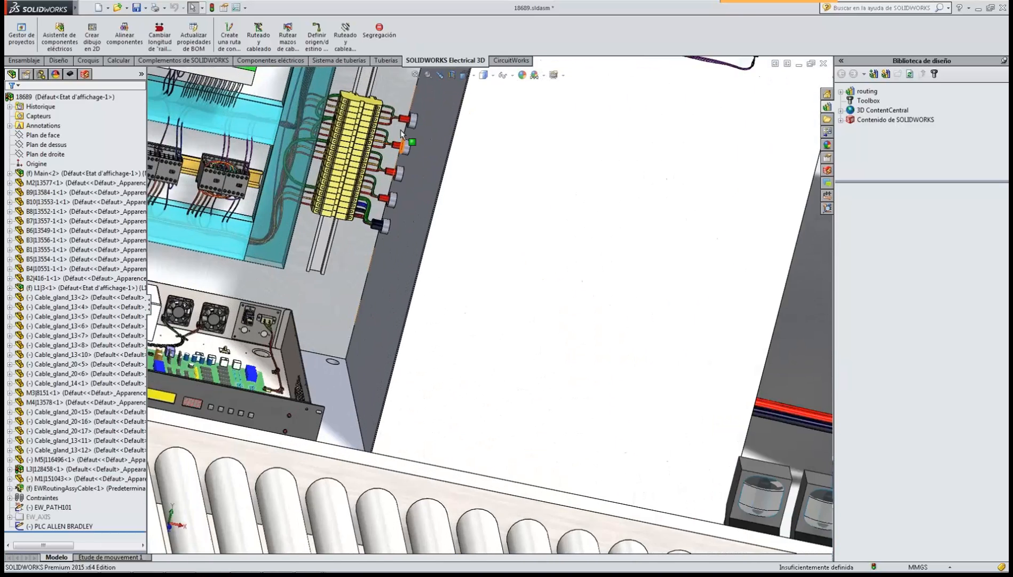
scroll(394, 130, down, 4)
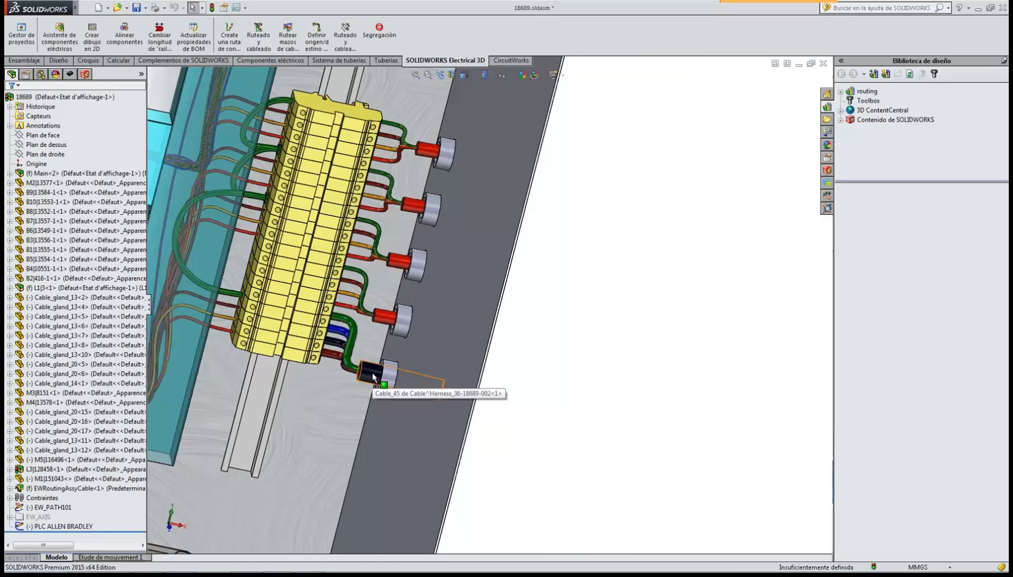
scroll(372, 377, down, 5)
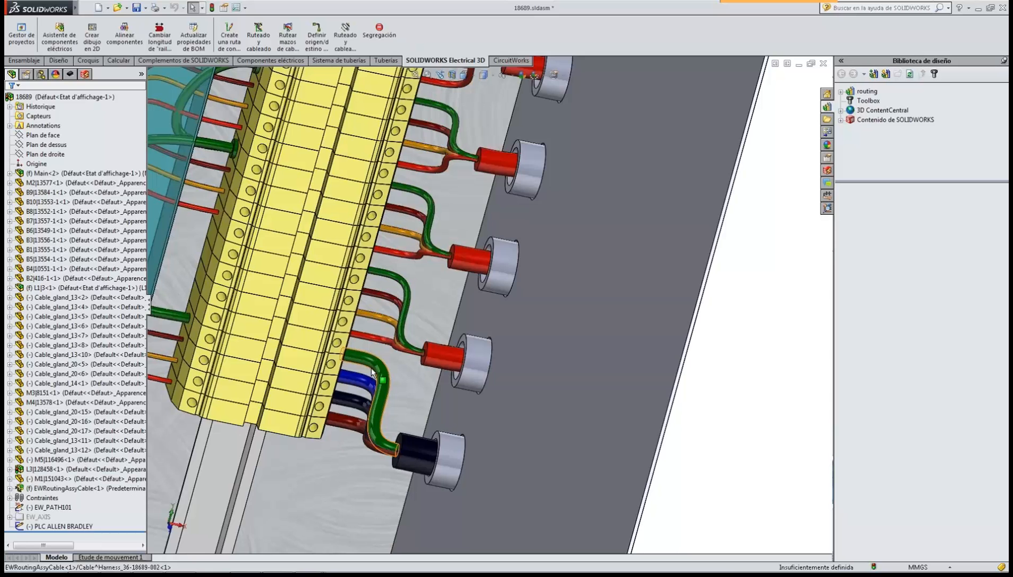
scroll(371, 367, up, 2)
scroll(374, 379, up, 3)
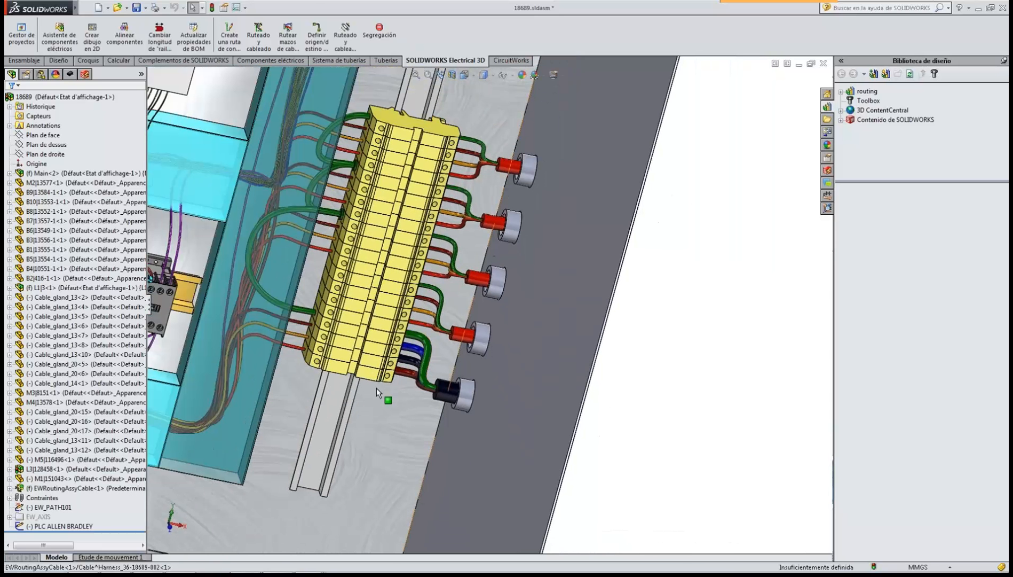
Switch to SOLIDWORKS Electrical and bring up the whole 07 - Esquemático drawing.
mouse_move(309, 570)
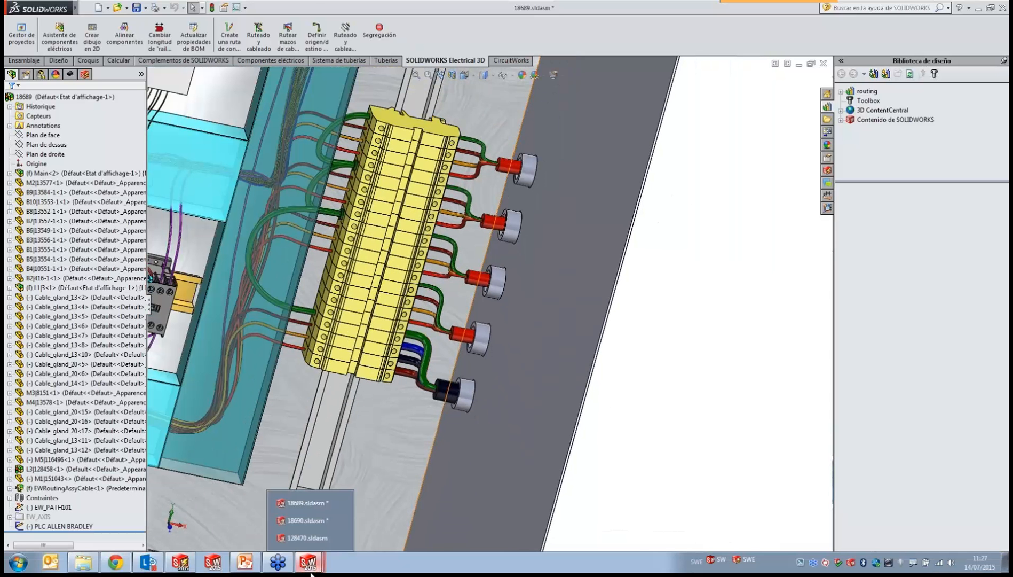
click(182, 567)
middle_click(352, 380)
middle_click(351, 380)
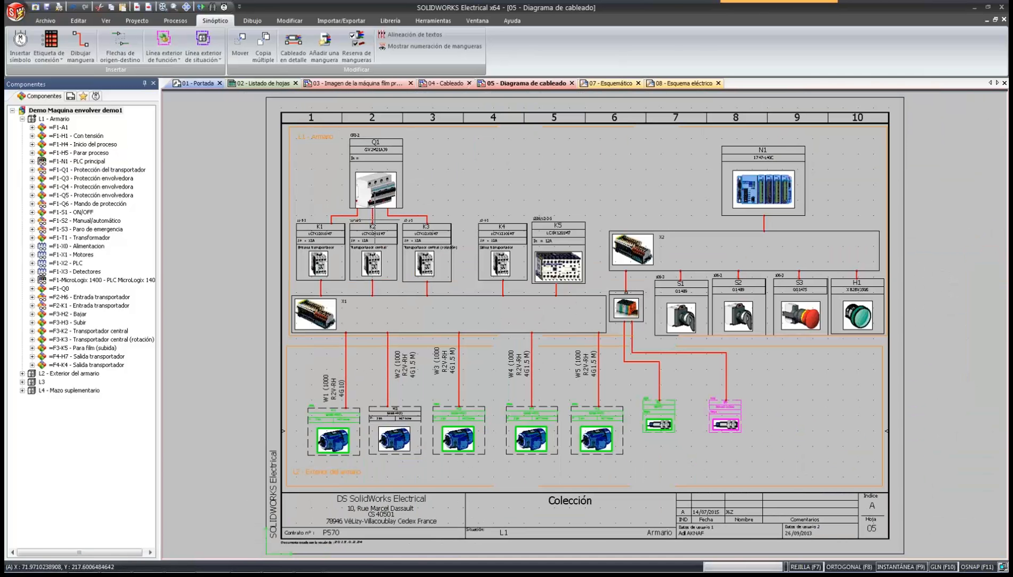
click(622, 84)
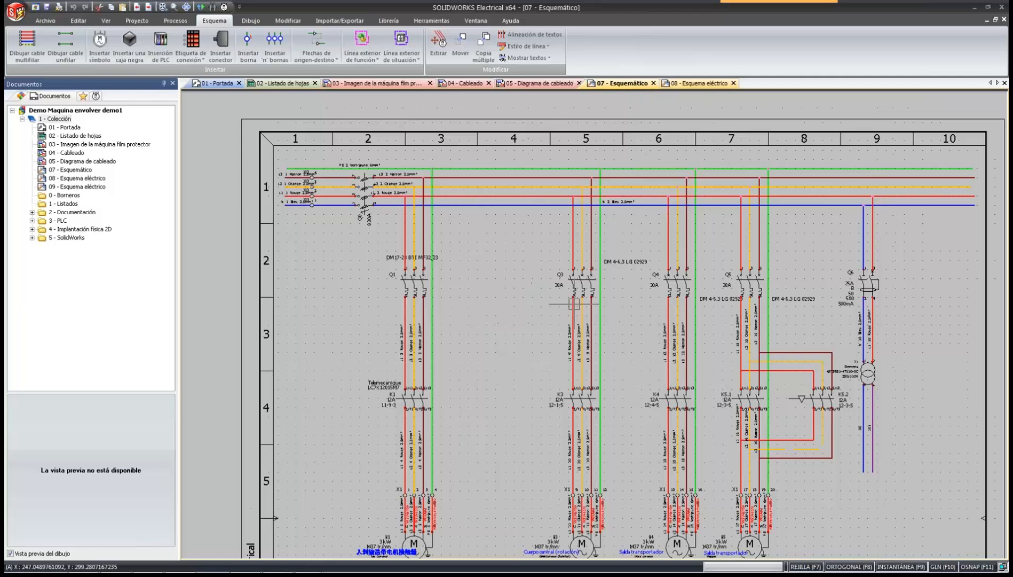
middle_click(566, 320)
middle_click(566, 319)
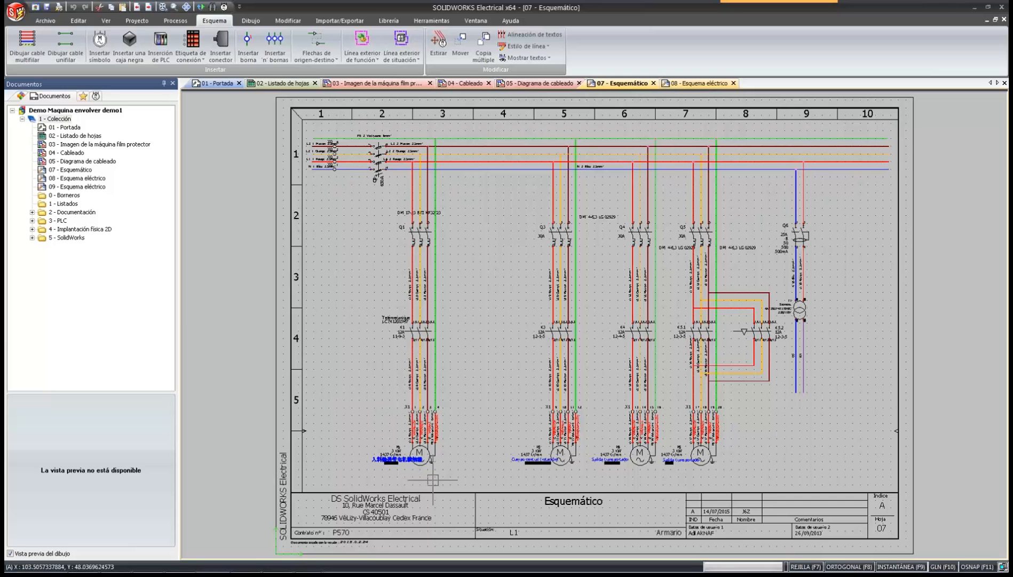
Create a macro in the Usuario group from the complete Q1–K1 motor branch of the schematic, and clear the selection.
click(83, 96)
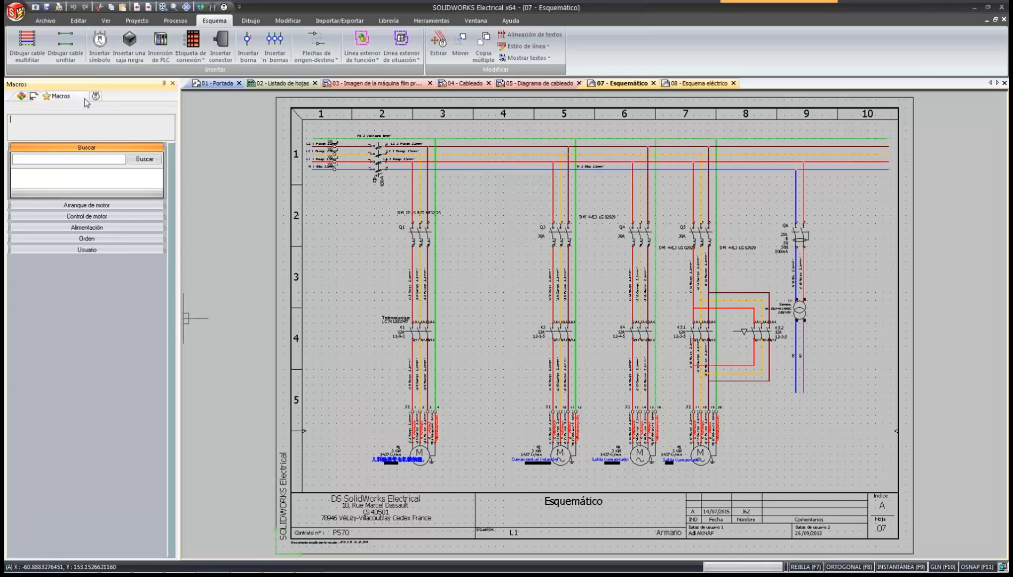
click(467, 481)
click(373, 196)
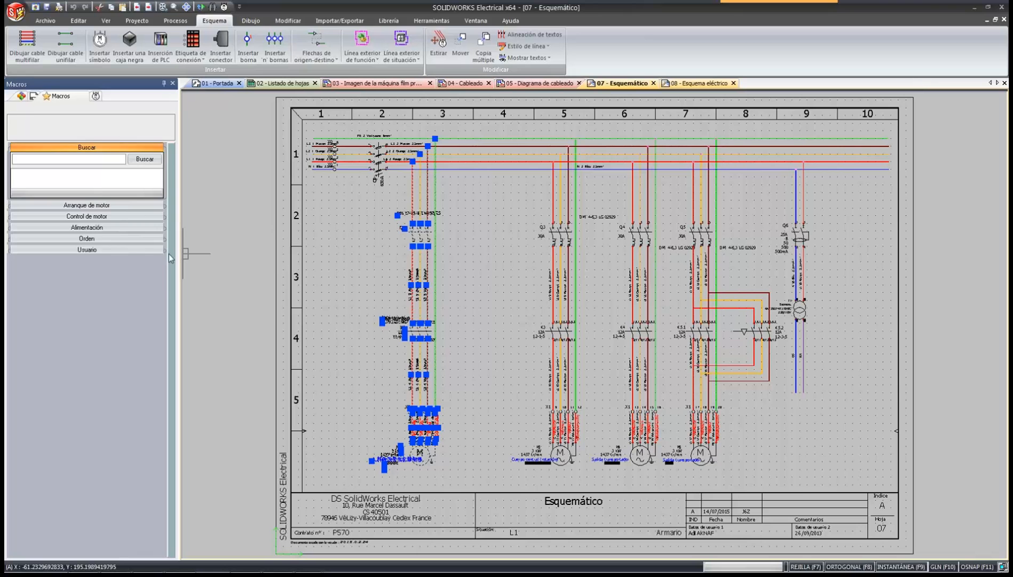
click(149, 251)
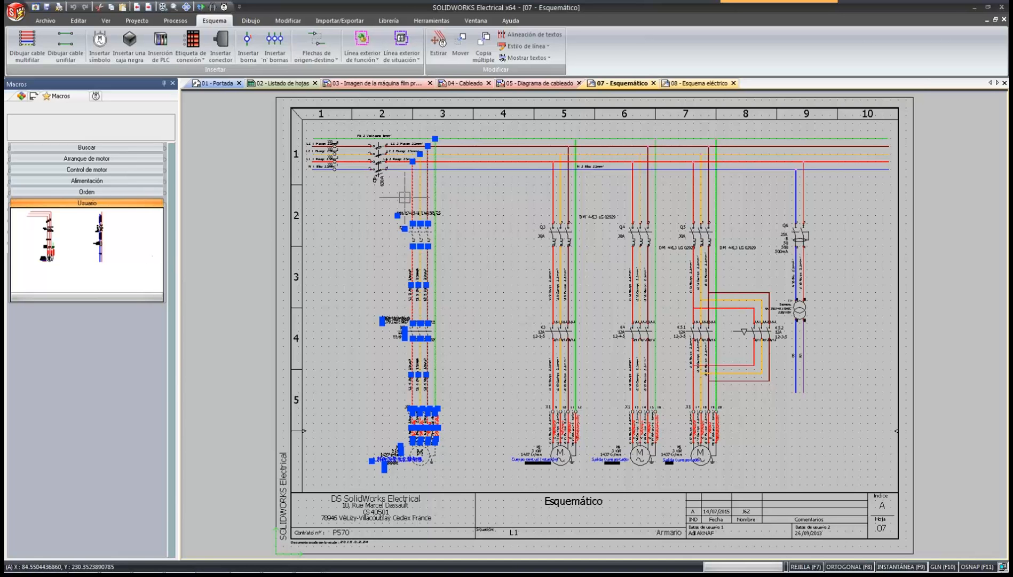
drag(410, 196, 147, 243)
click(683, 492)
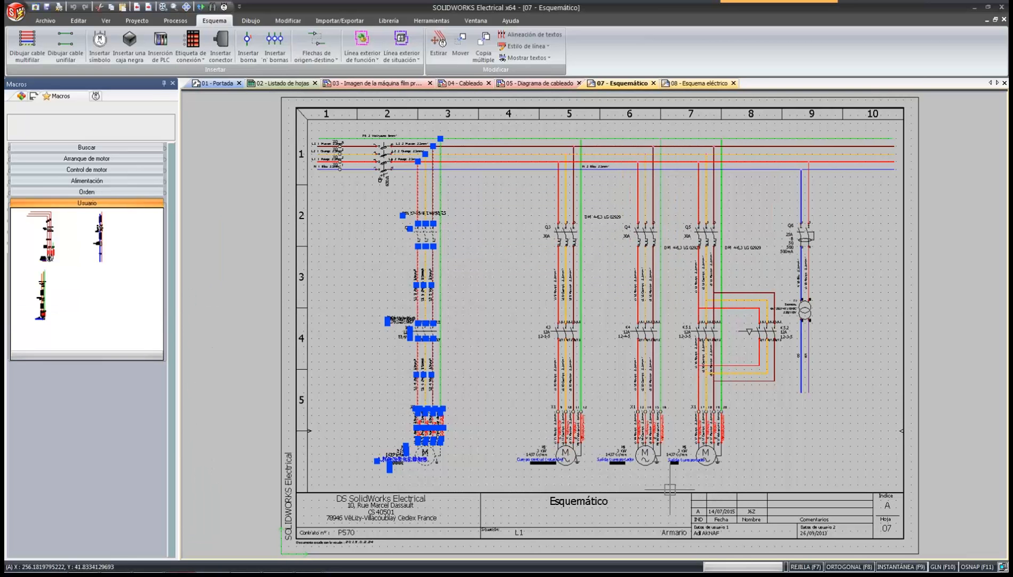
click(333, 396)
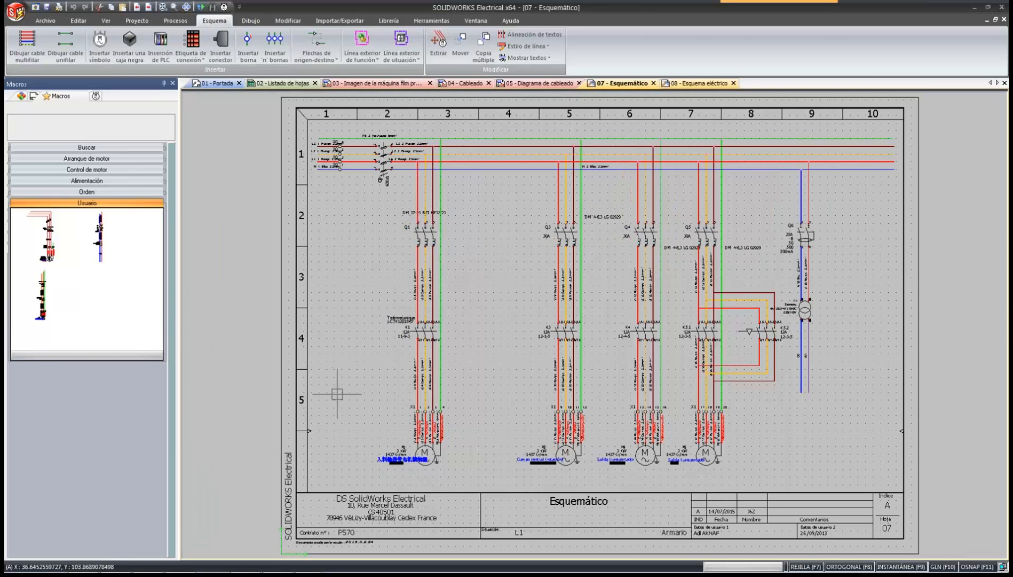
Insert the saved motor branch macro into the gap between the Q1 and Q3 branches, keeping the default special paste options.
mouse_move(40, 301)
mouse_down()
mouse_move(159, 345)
mouse_move(464, 228)
mouse_move(483, 196)
mouse_up()
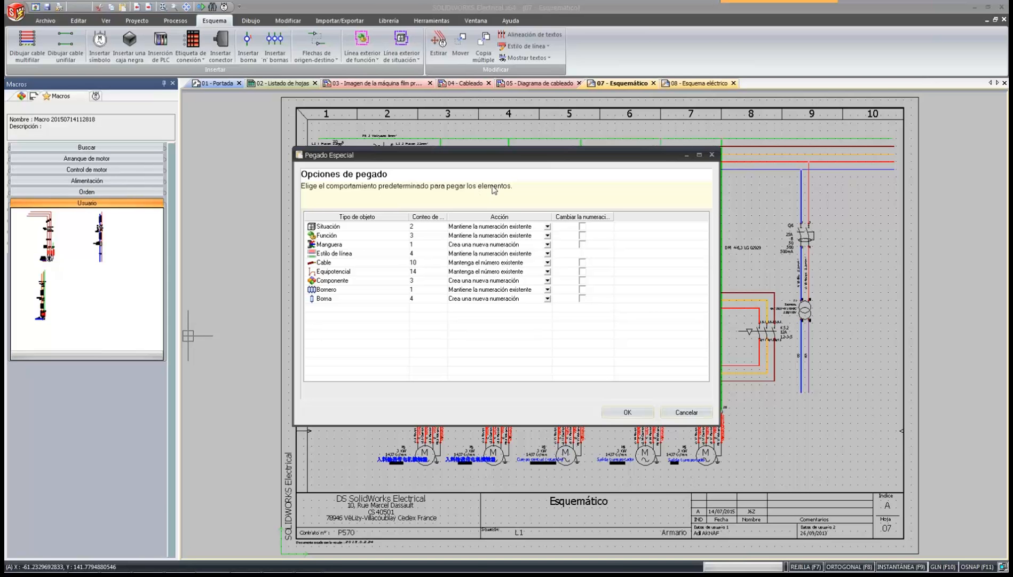
drag(505, 159, 531, 152)
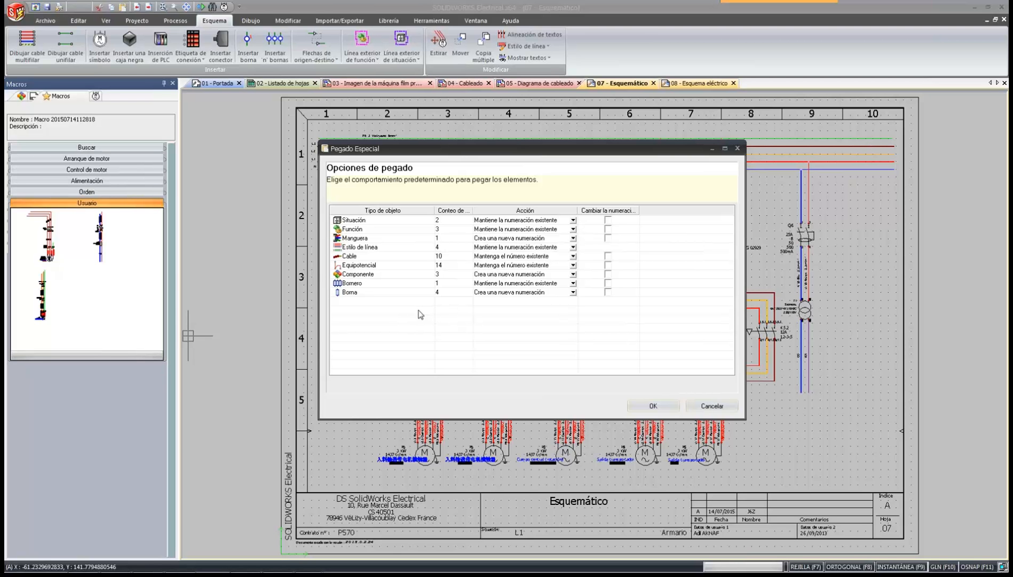
click(654, 406)
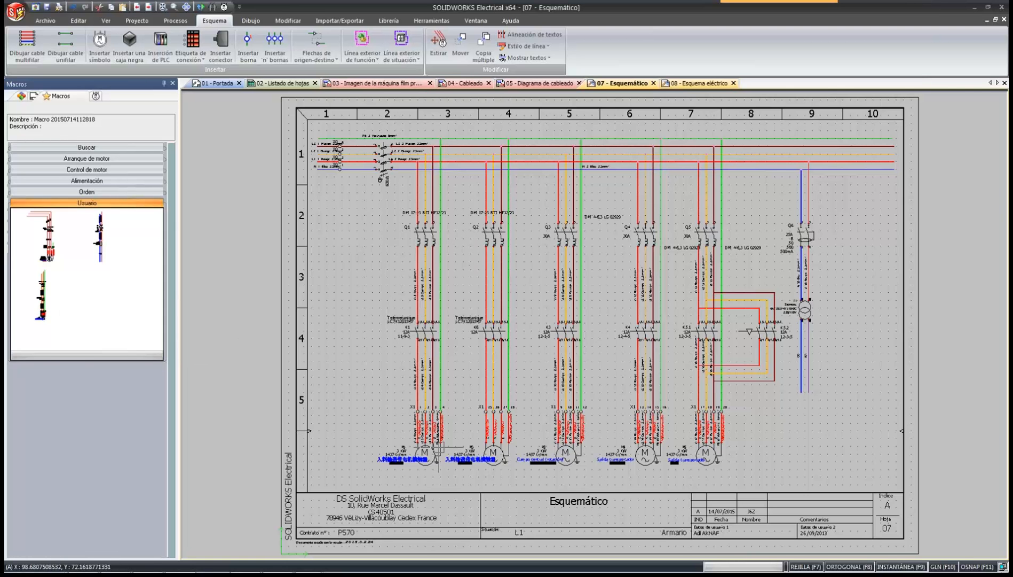
Delete the four X1 terminals 25 to 28 above motor M6 in the pasted branch.
scroll(486, 438, up, 4)
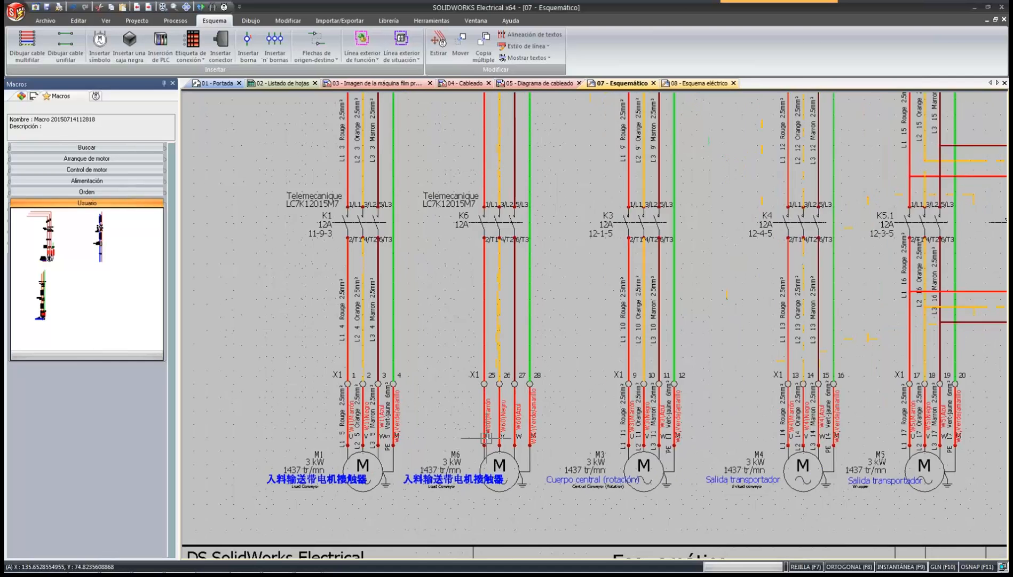
scroll(486, 438, up, 2)
middle_drag(485, 438, 519, 371)
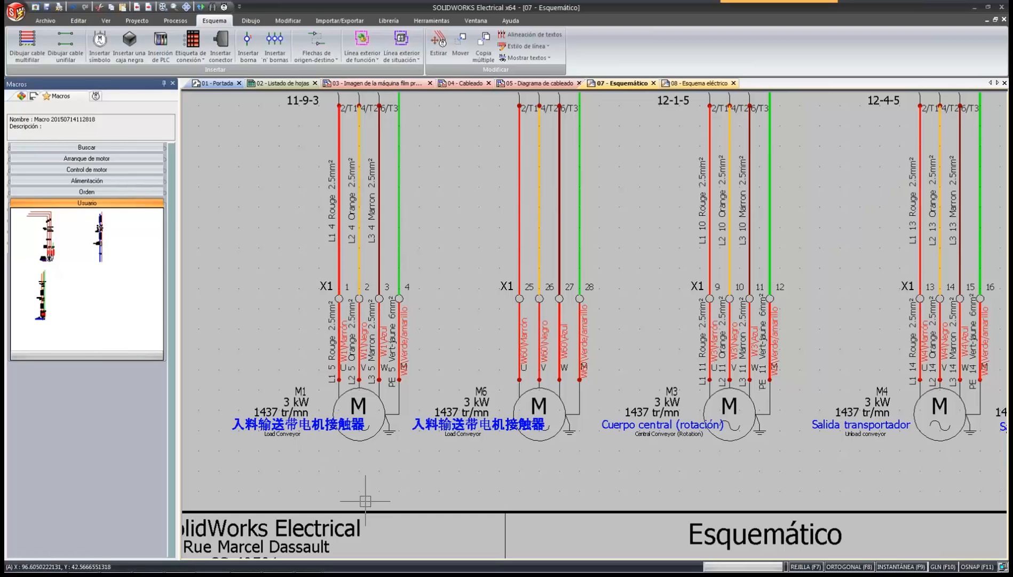
scroll(520, 300, up, 1)
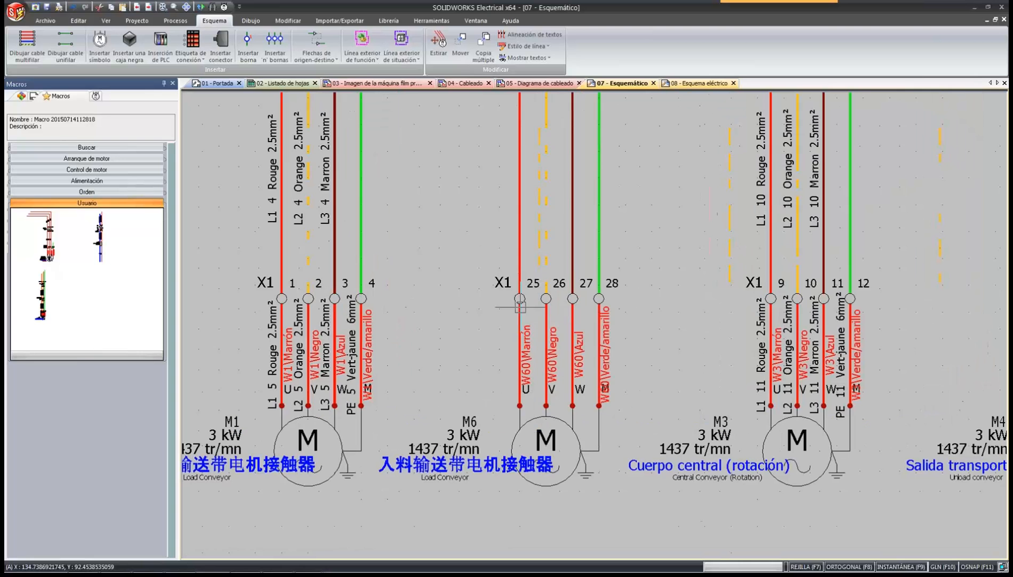
scroll(525, 365, up, 1)
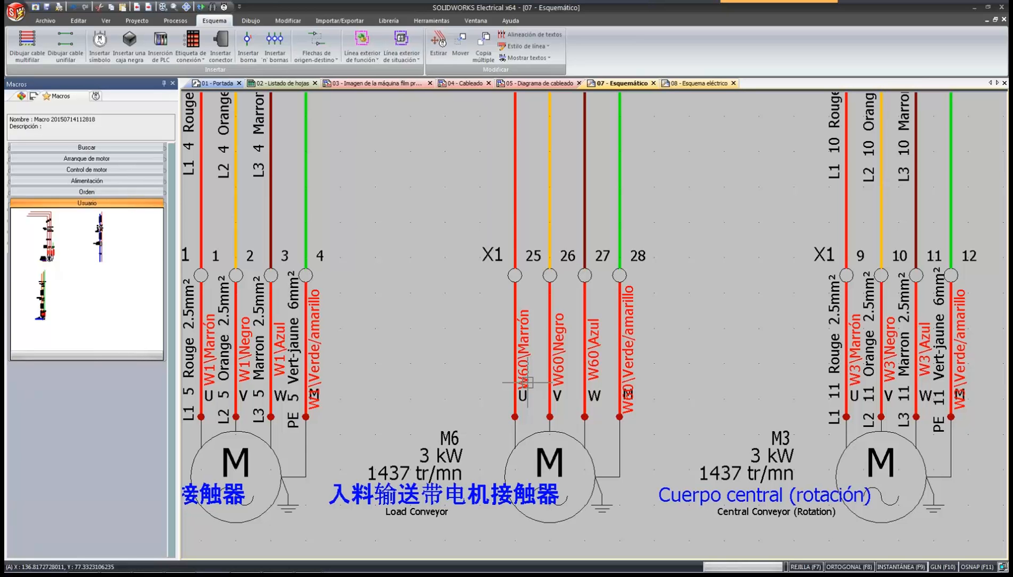
scroll(526, 382, down, 2)
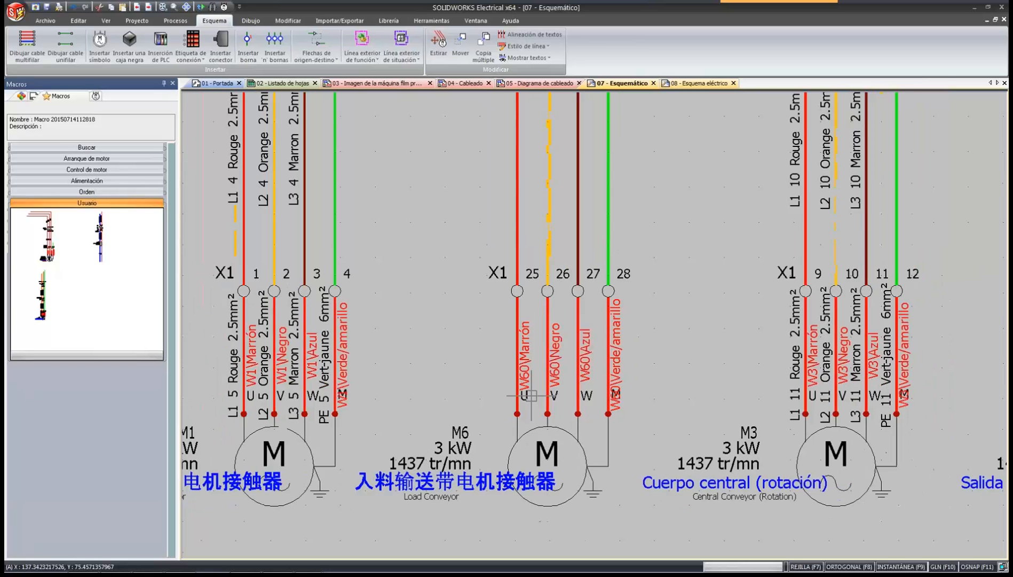
drag(434, 239, 674, 340)
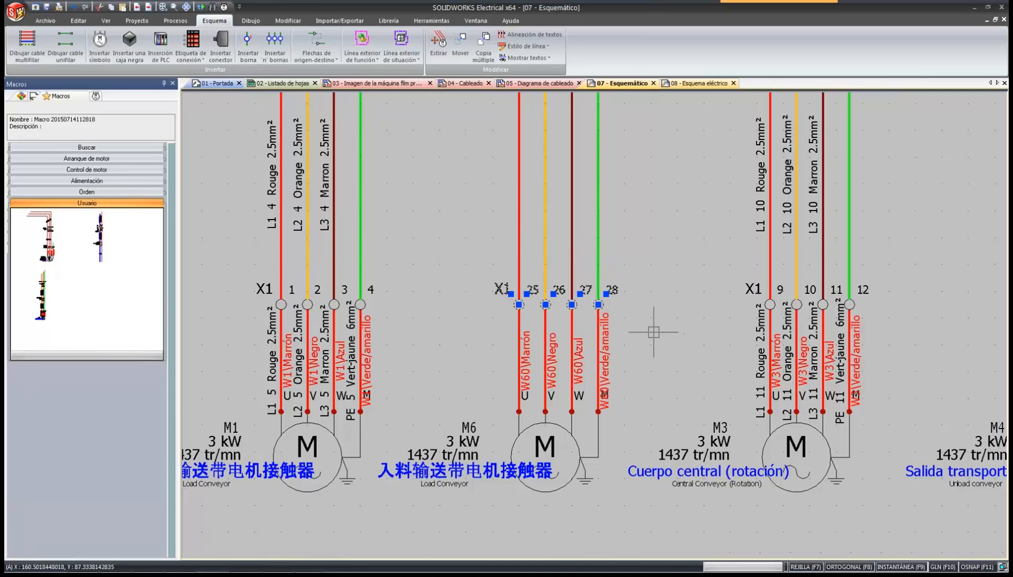
key(Delete)
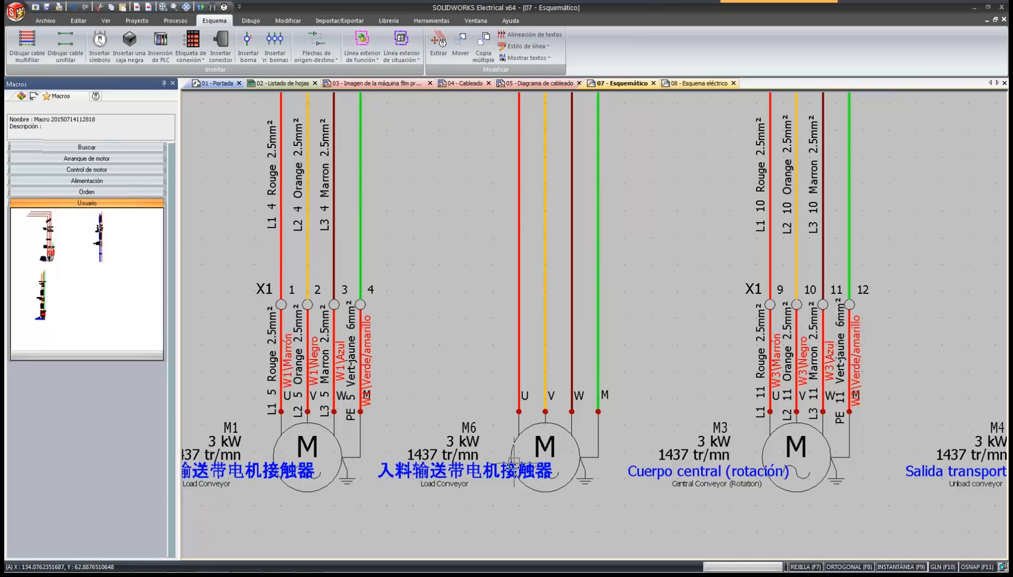
Associate the M6 motor symbol with existing component M2, limiting the component list to the same base class and filtering it by 2.
scroll(511, 465, up, 1)
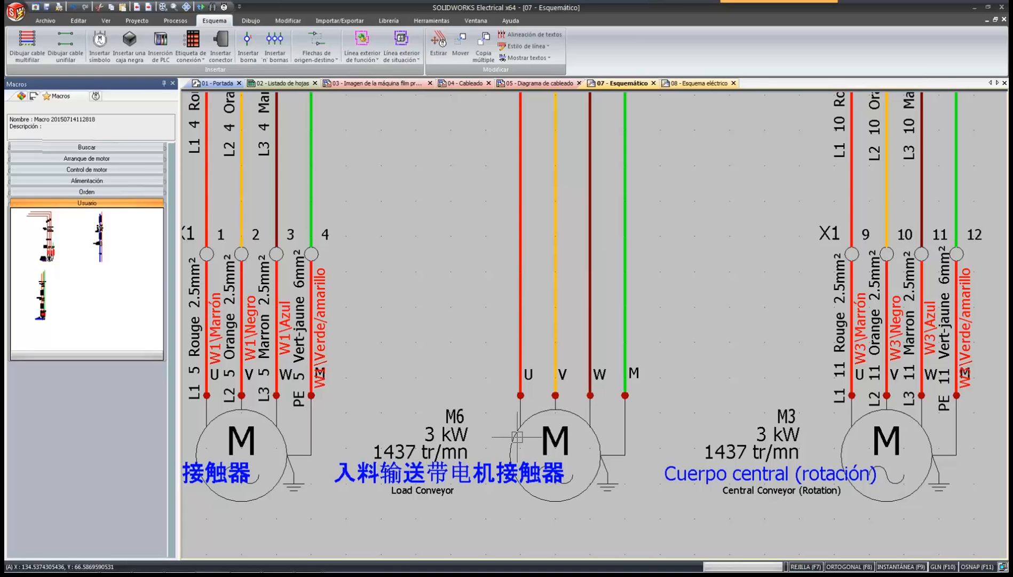
right_click(517, 436)
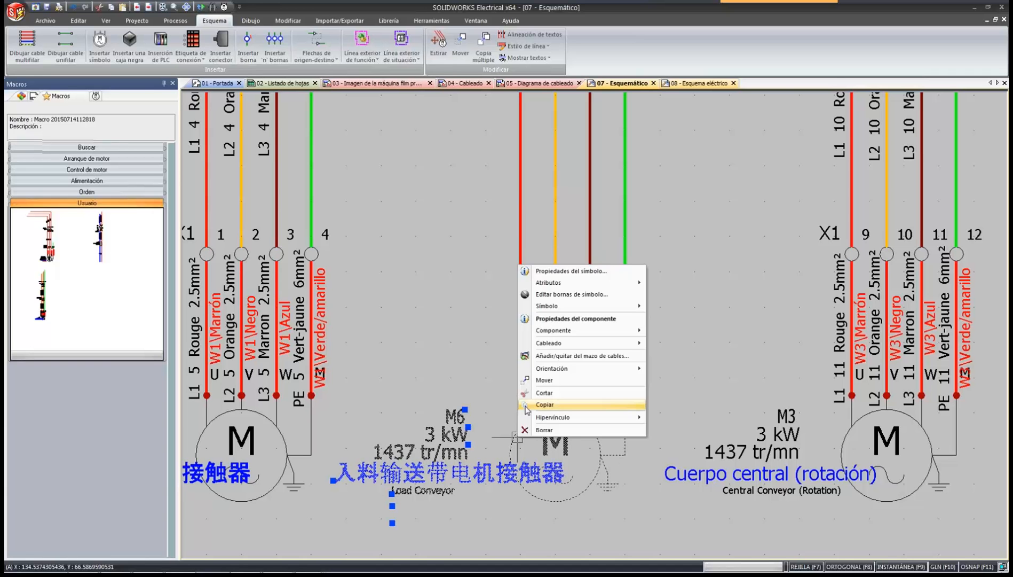
click(560, 271)
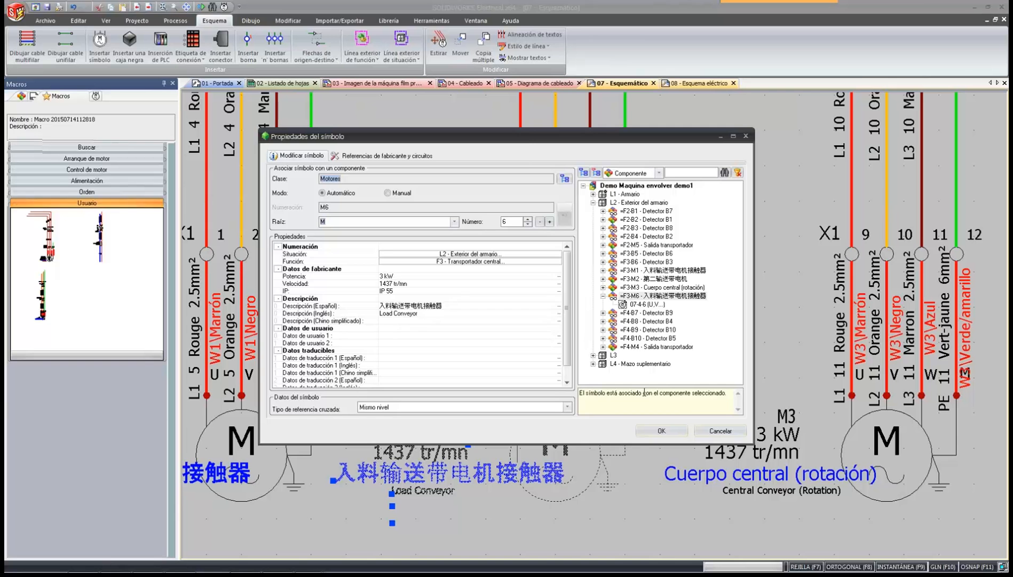
drag(522, 139, 630, 83)
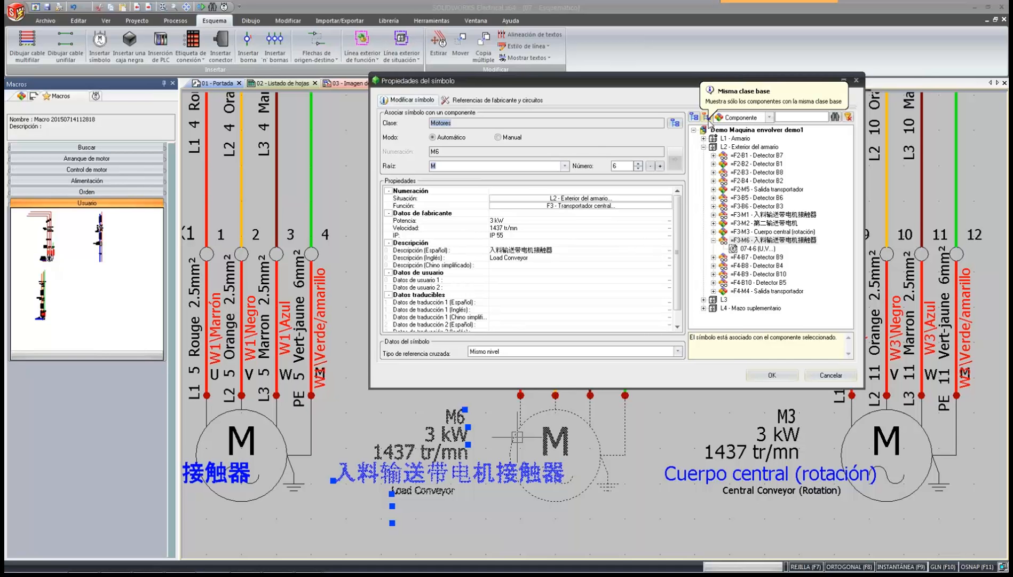
click(706, 117)
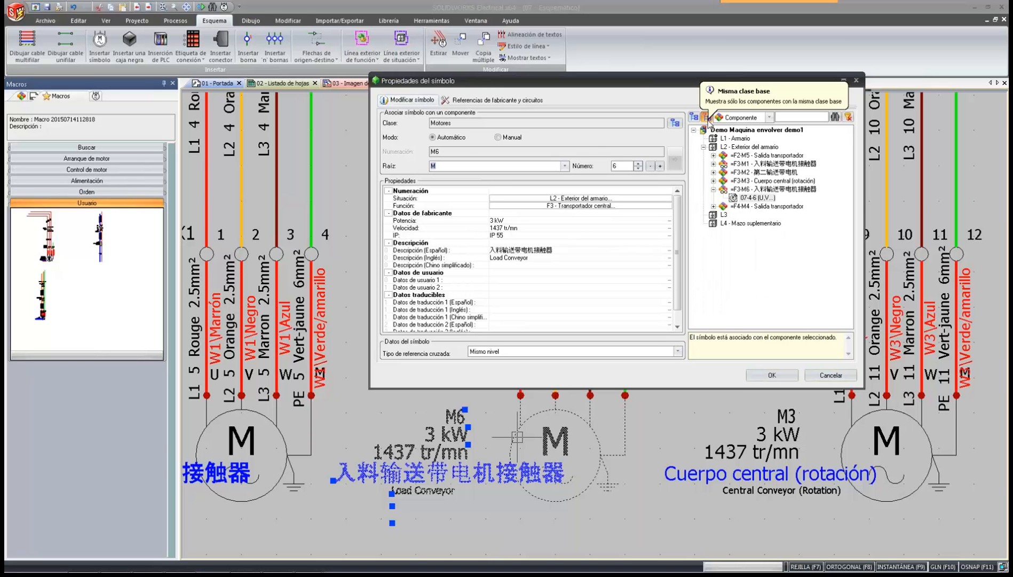
drag(454, 123, 427, 123)
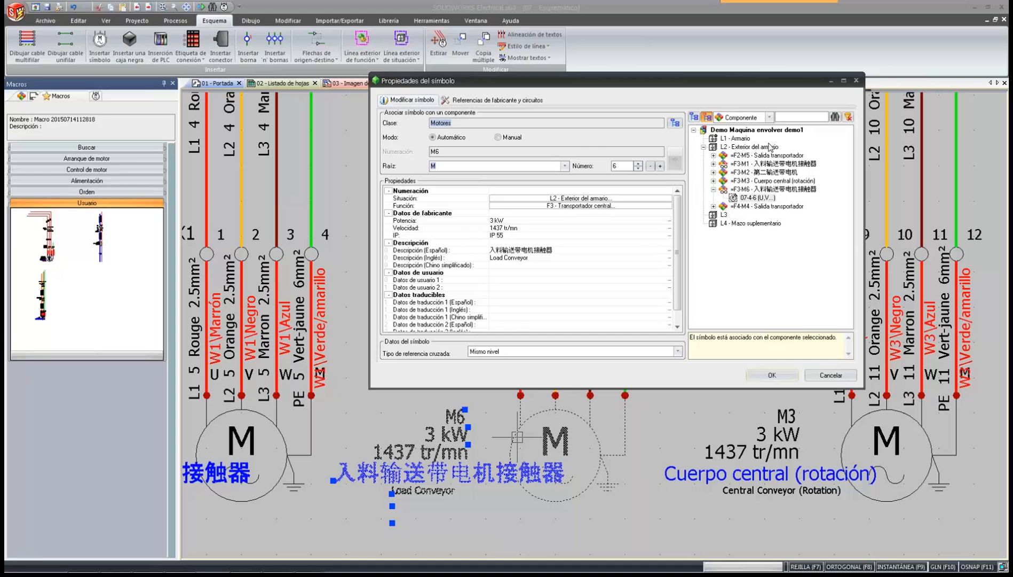
click(795, 117)
text(2)
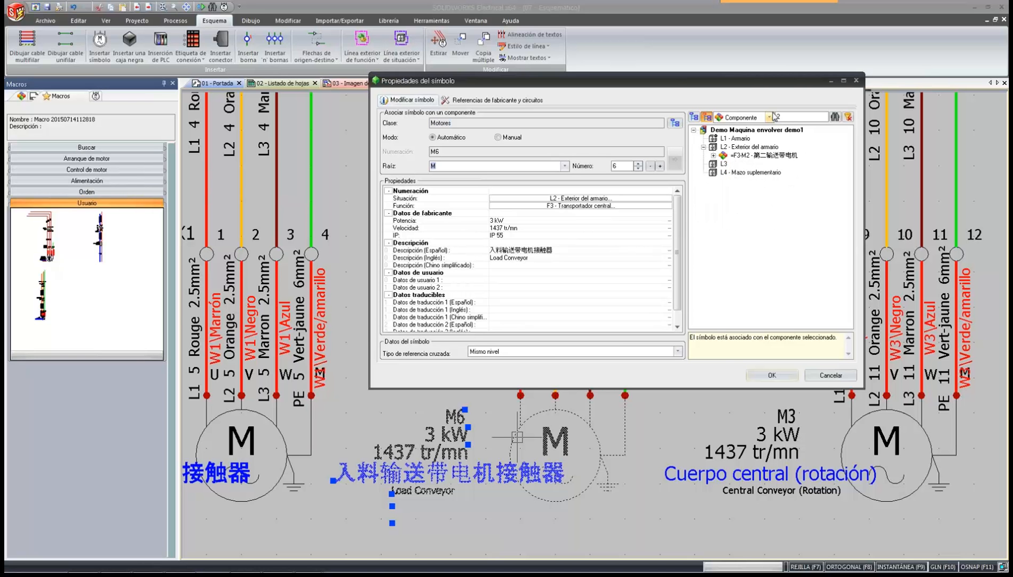
click(736, 157)
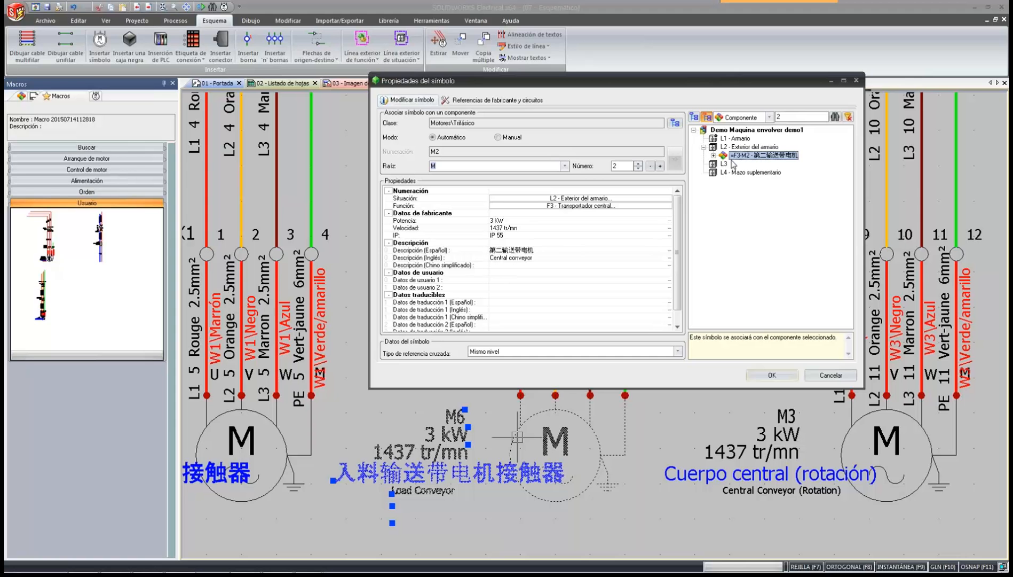
click(764, 376)
key(Escape)
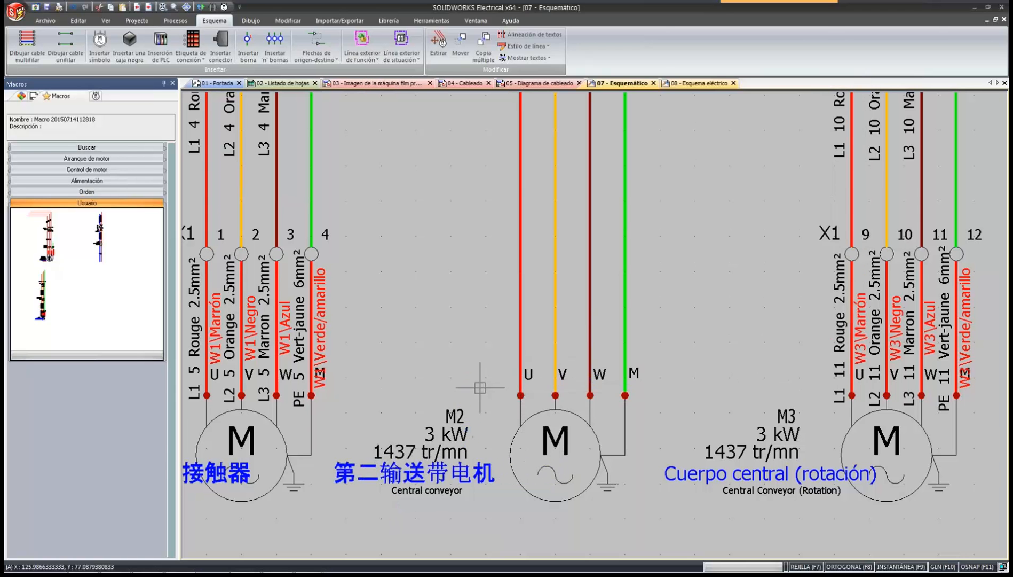
Insert multiple terminals across the four wires above motor M2, using strip X1 starting at number 5 and applying it to all terminals.
scroll(494, 392, down, 1)
middle_drag(493, 392, 474, 451)
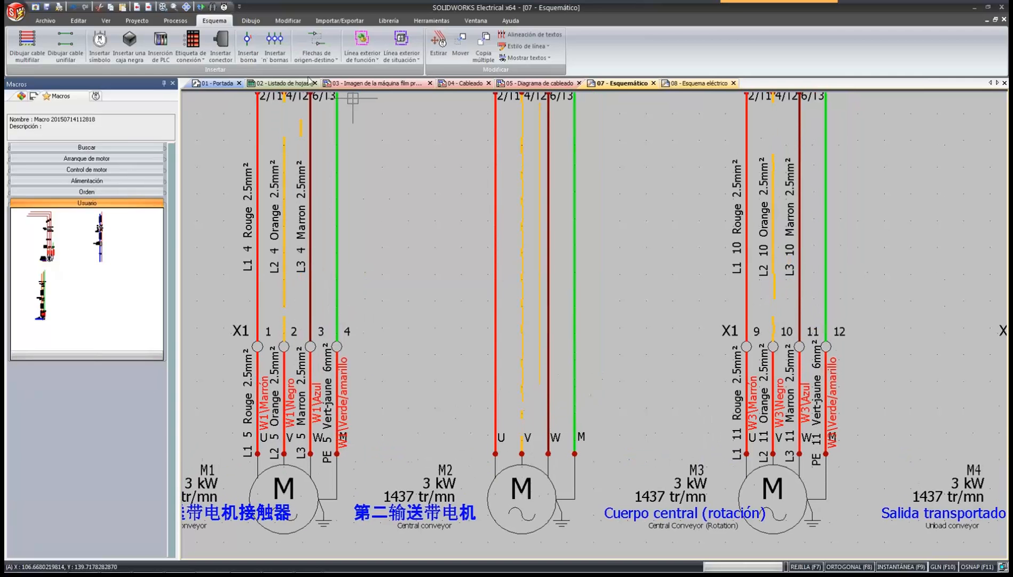
click(275, 43)
click(468, 339)
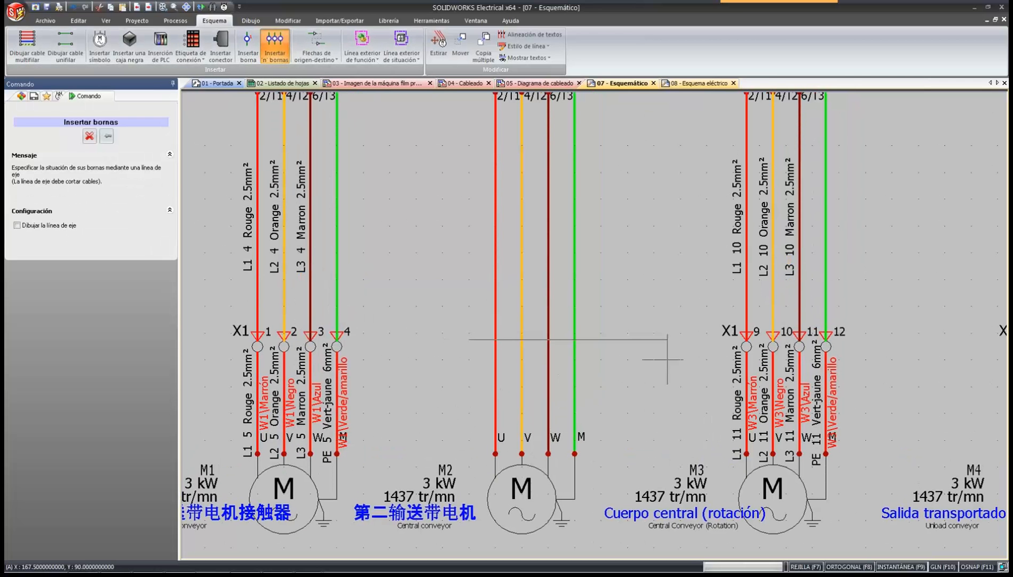
click(660, 326)
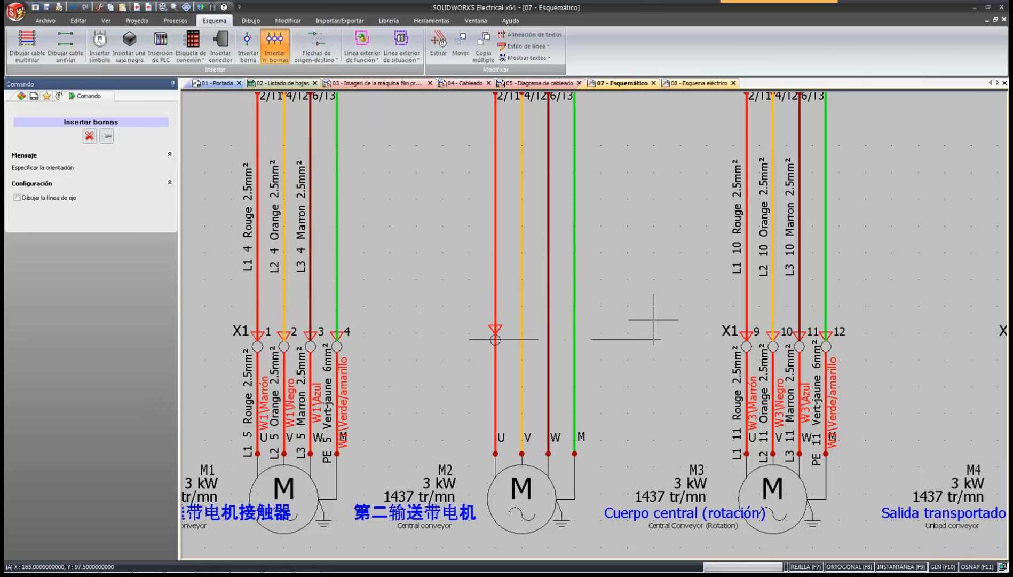
click(654, 319)
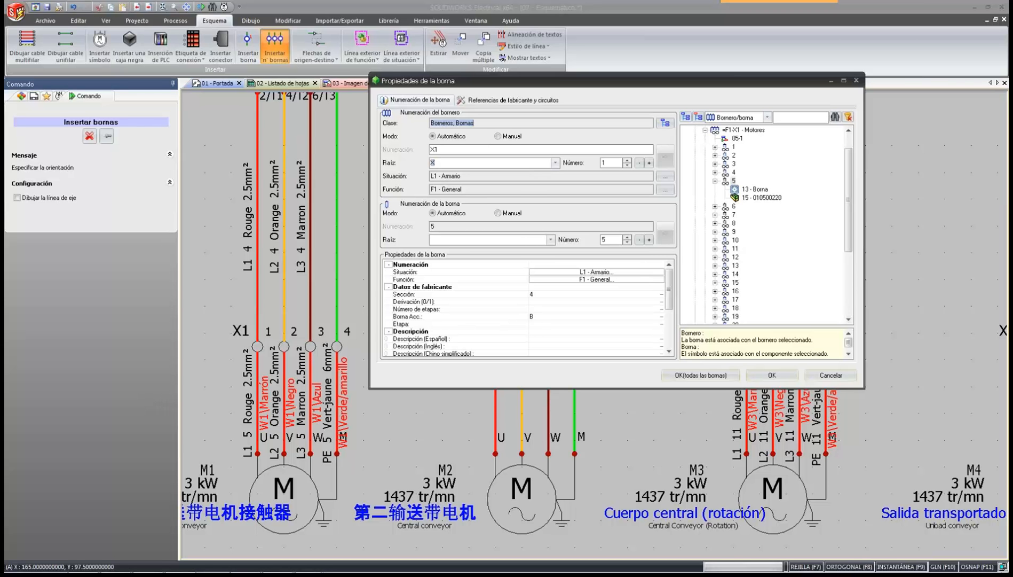
click(681, 376)
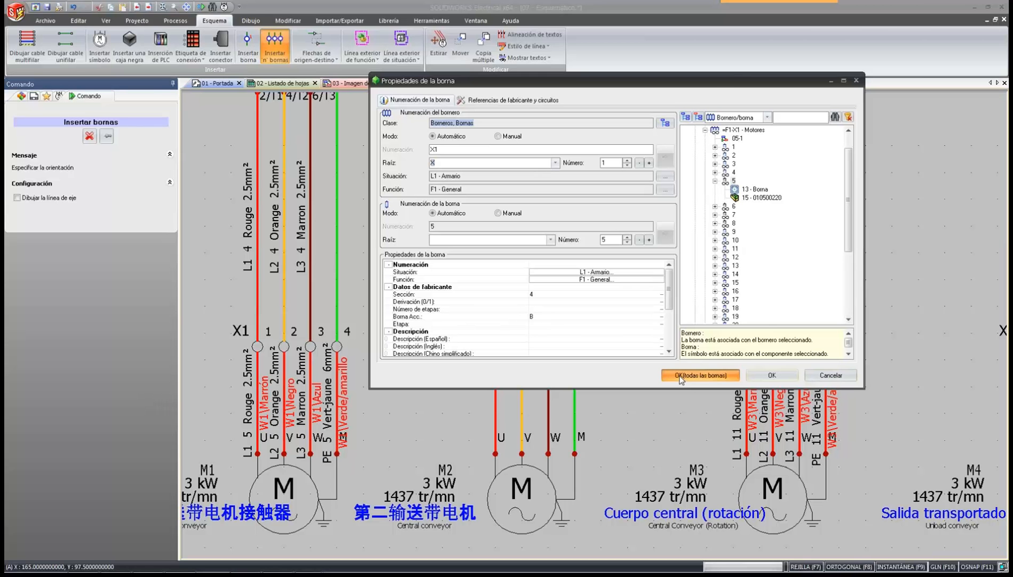
scroll(531, 425, up, 2)
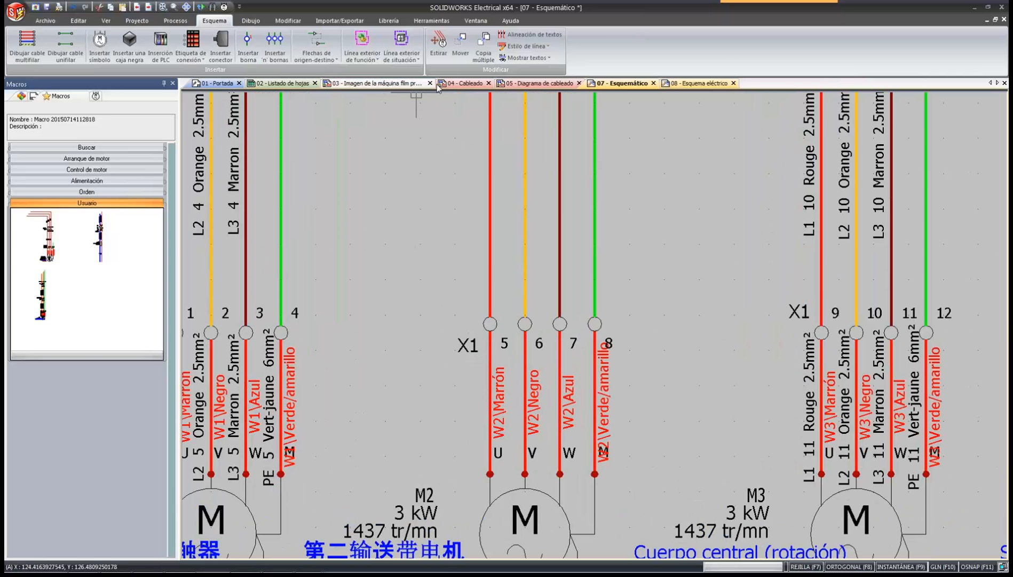
Check motor M2 and its cable W2 in the 05 - Diagrama de cableado drawing, and return to 07 - Esquemático.
click(535, 84)
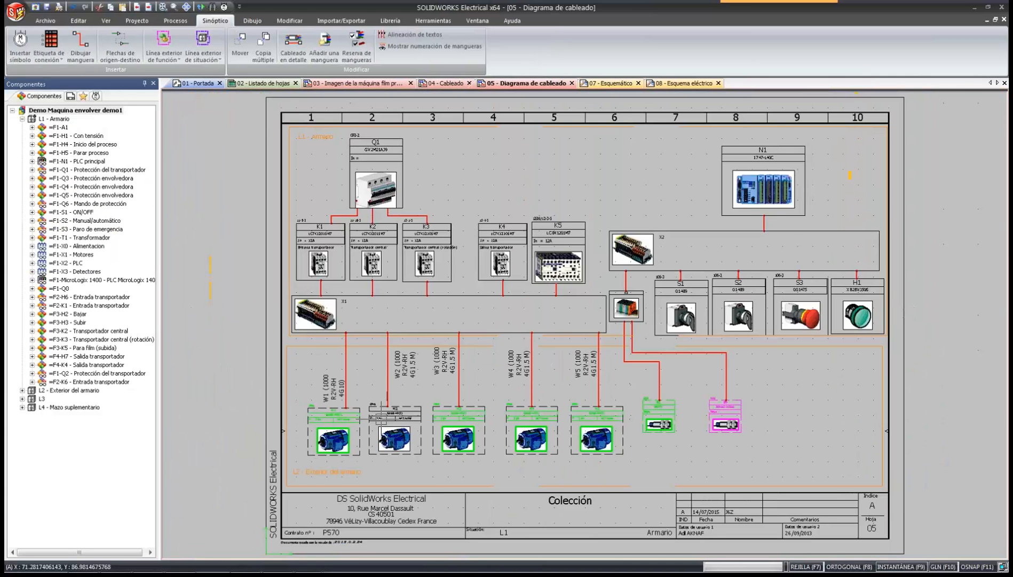
scroll(333, 424, up, 3)
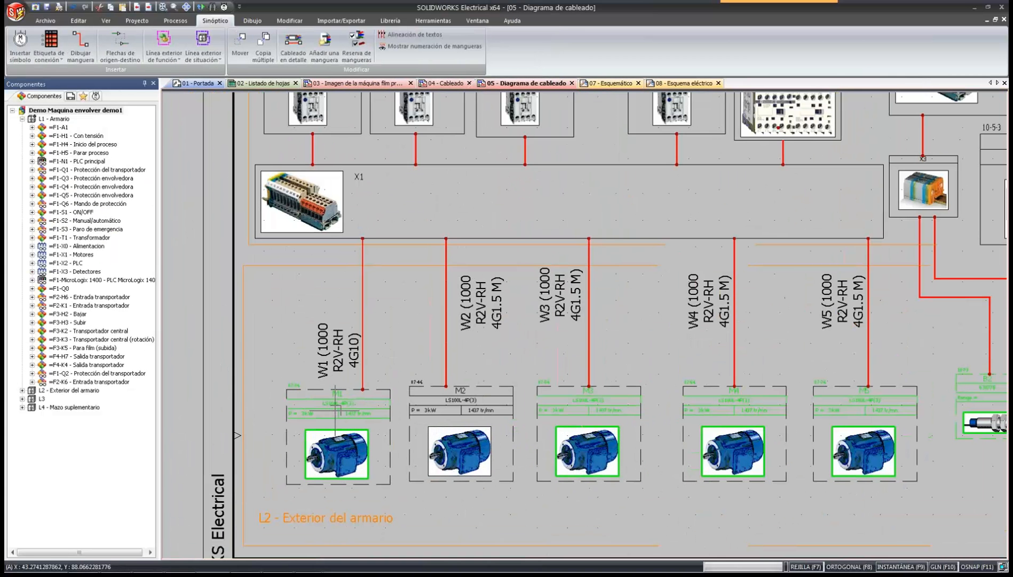
scroll(459, 388, up, 2)
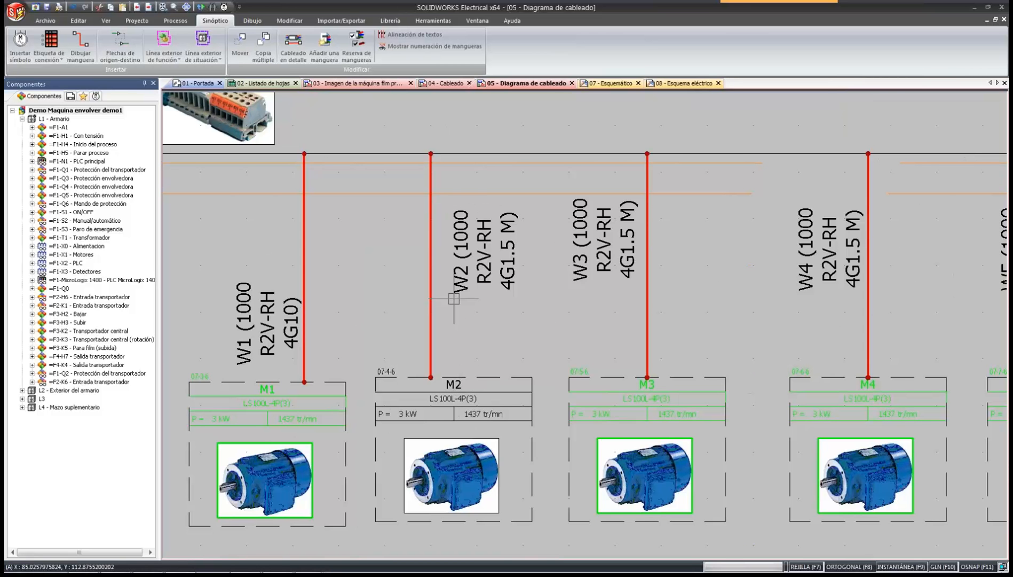
click(609, 83)
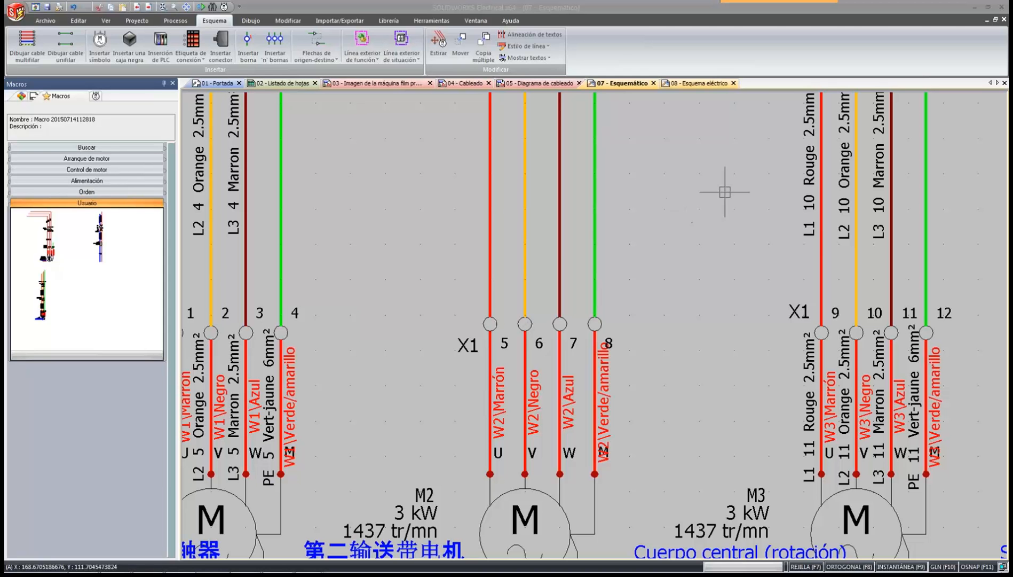
Review the line style properties of the green wire above terminal 8, and close them without changes.
right_click(594, 264)
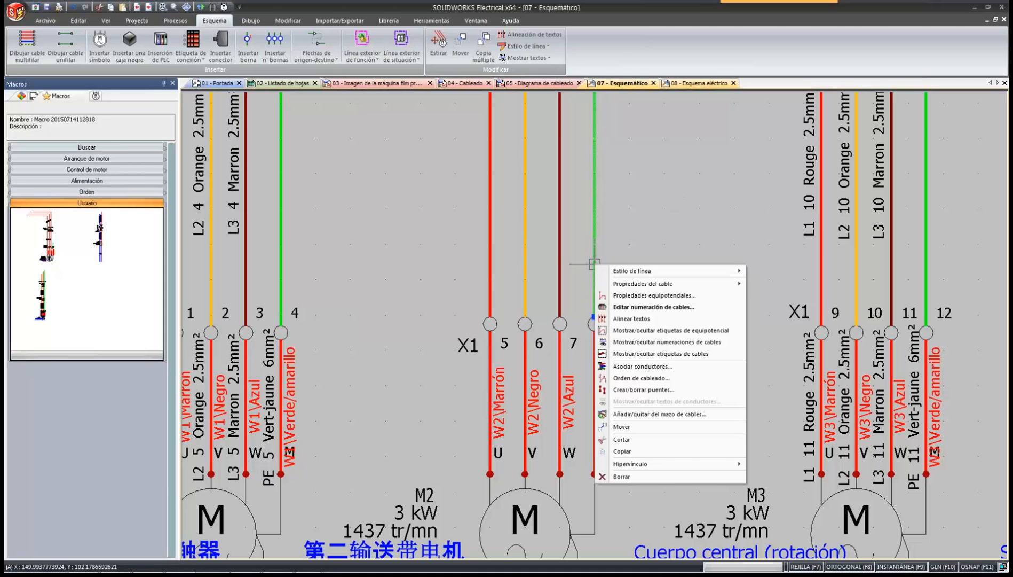
mouse_move(614, 271)
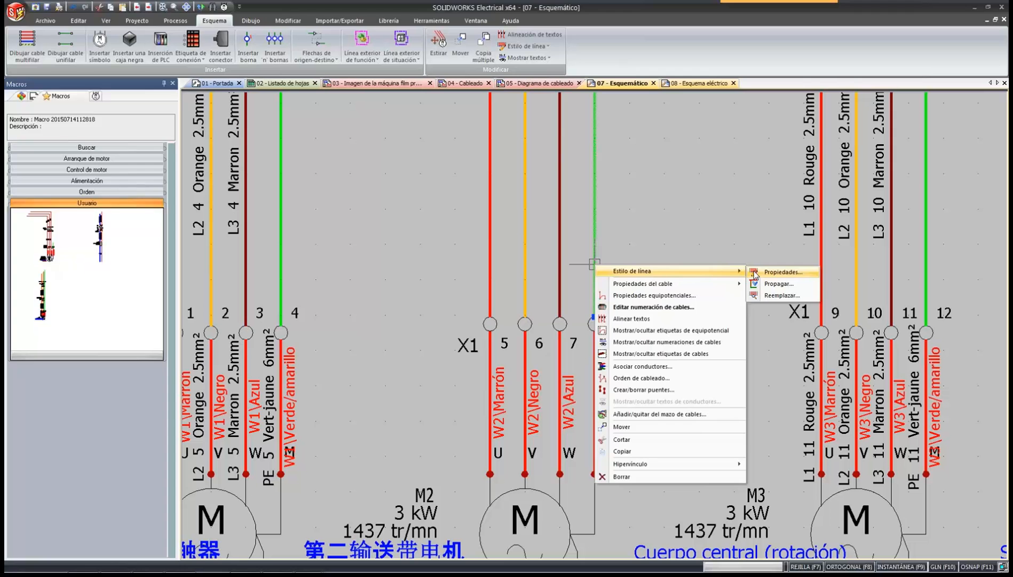
click(781, 272)
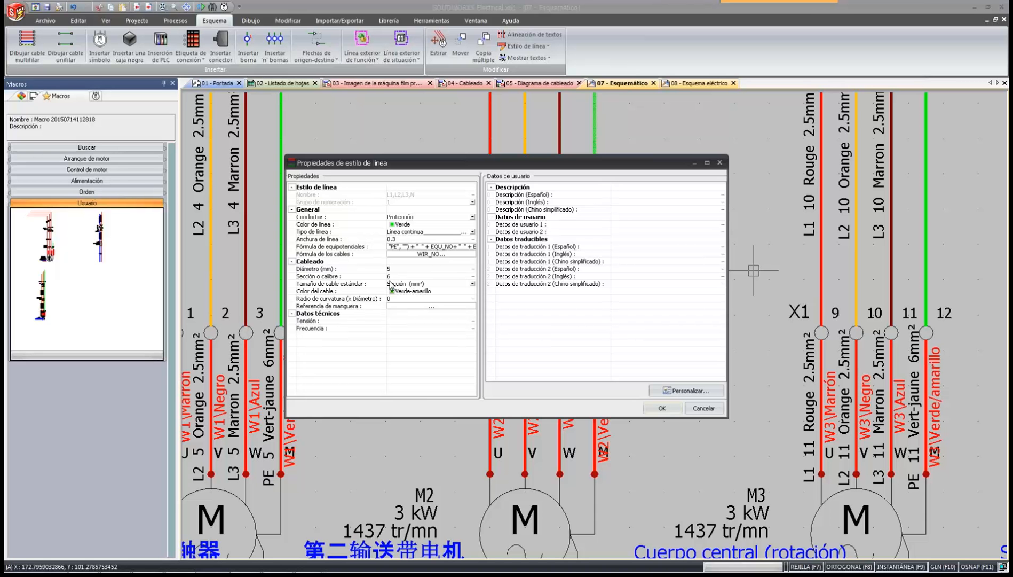
click(697, 412)
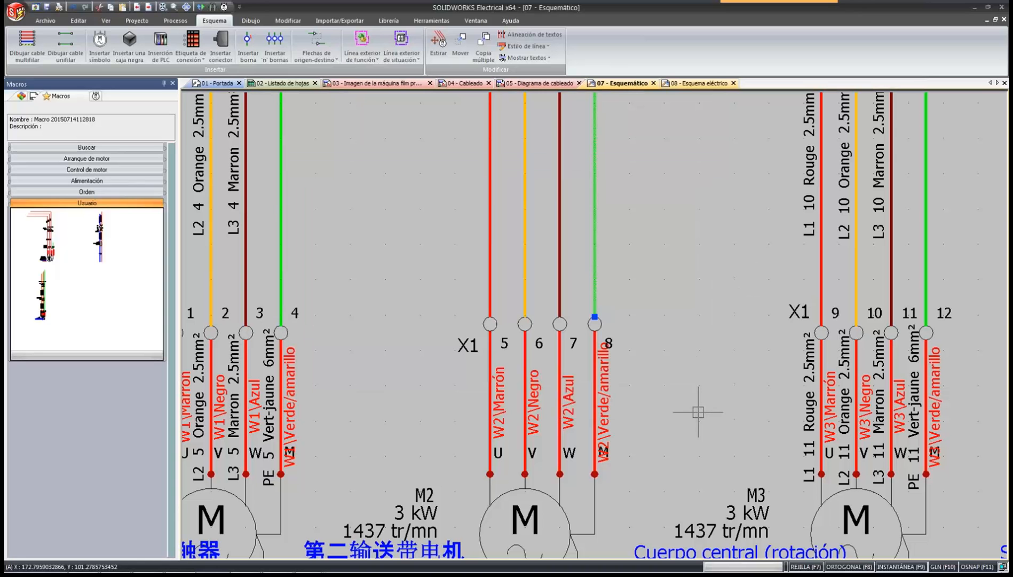
key(Escape)
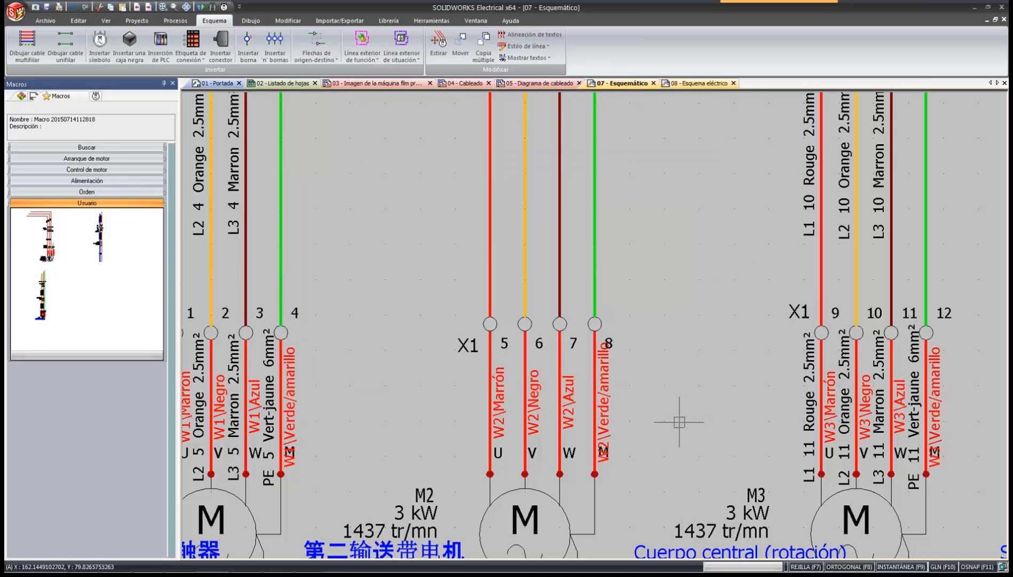
scroll(679, 421, down, 3)
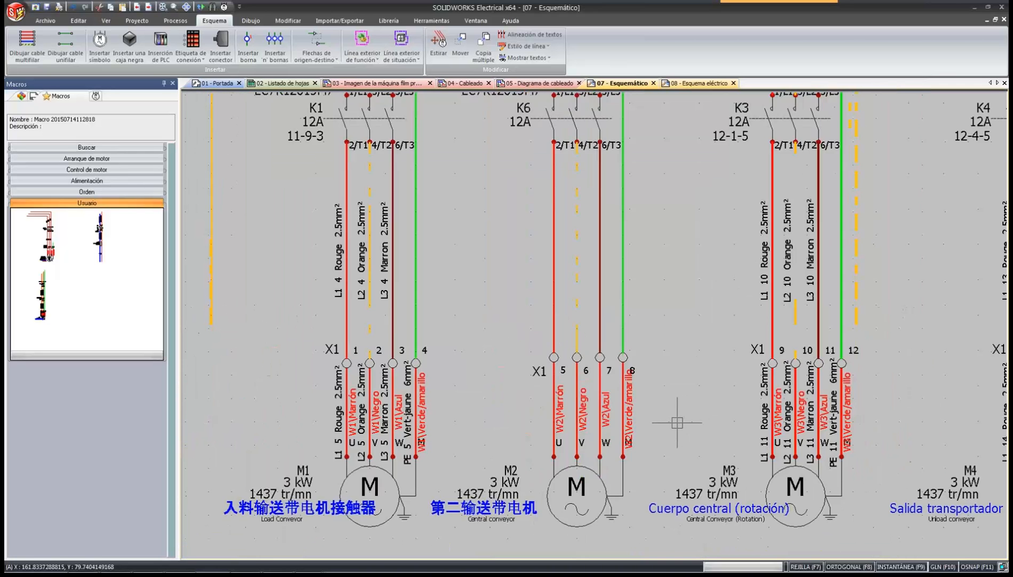
Follow motor M2's cross-reference from the schematic to its 05-2 - Motor symbol in the 05 - Diagrama de cableado drawing.
middle_drag(669, 376, 644, 497)
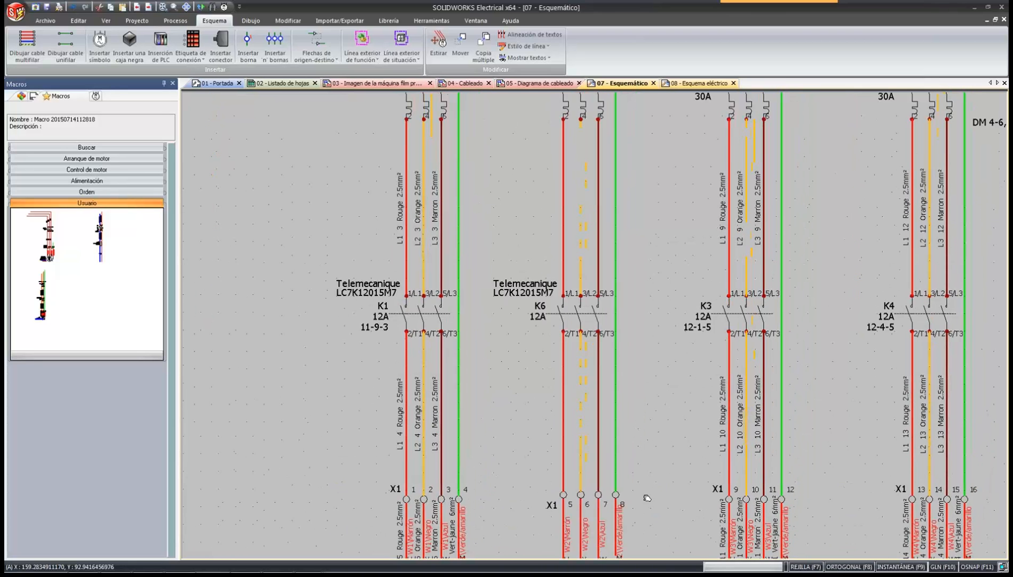
middle_drag(604, 249, 607, 109)
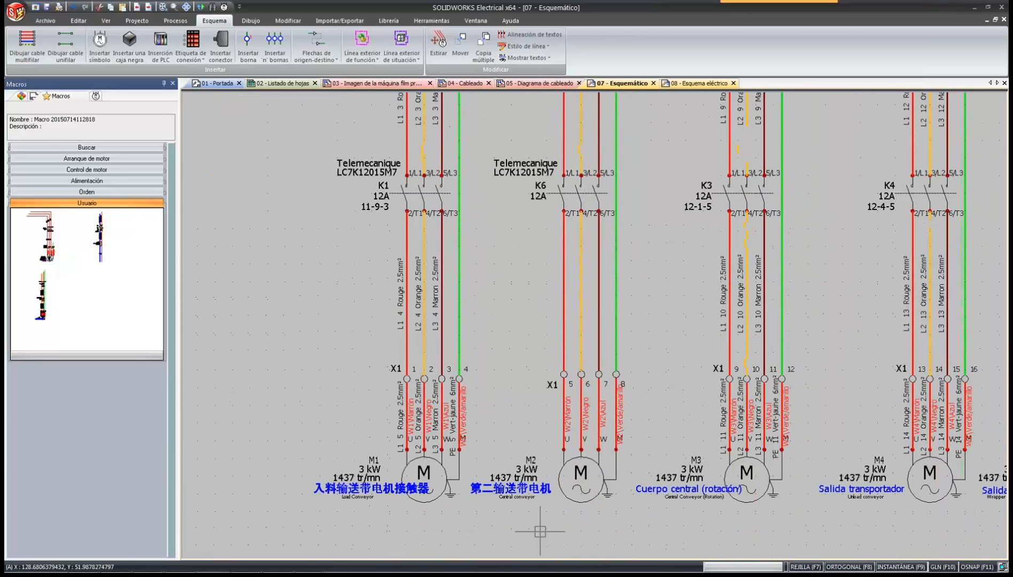
scroll(564, 505, up, 2)
right_click(567, 437)
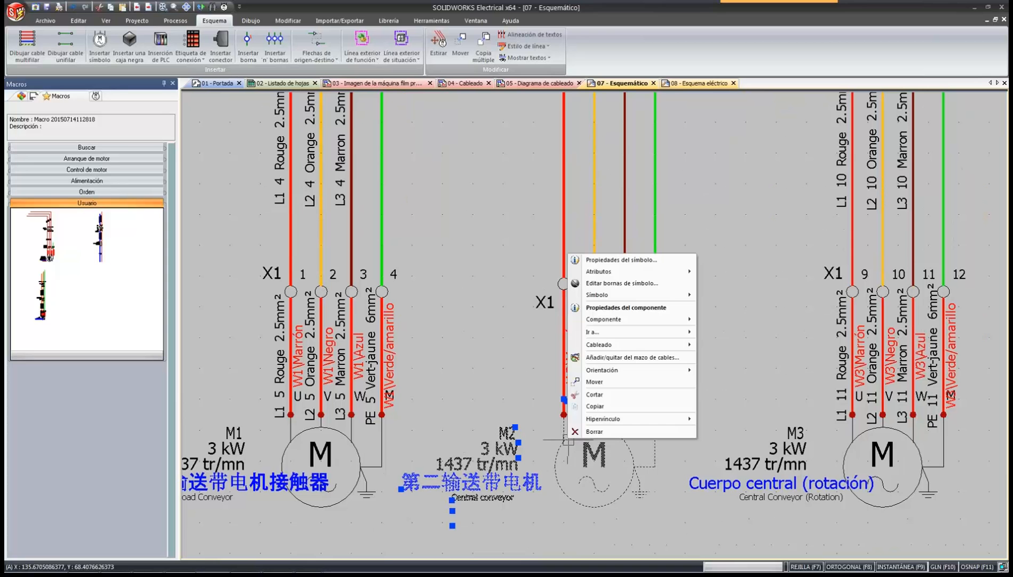
mouse_move(630, 332)
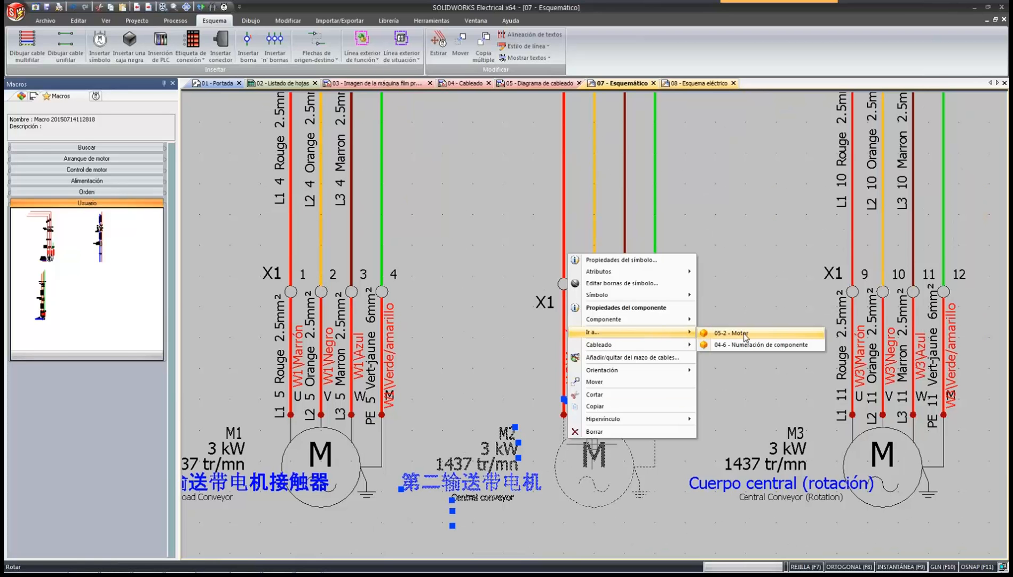
click(745, 333)
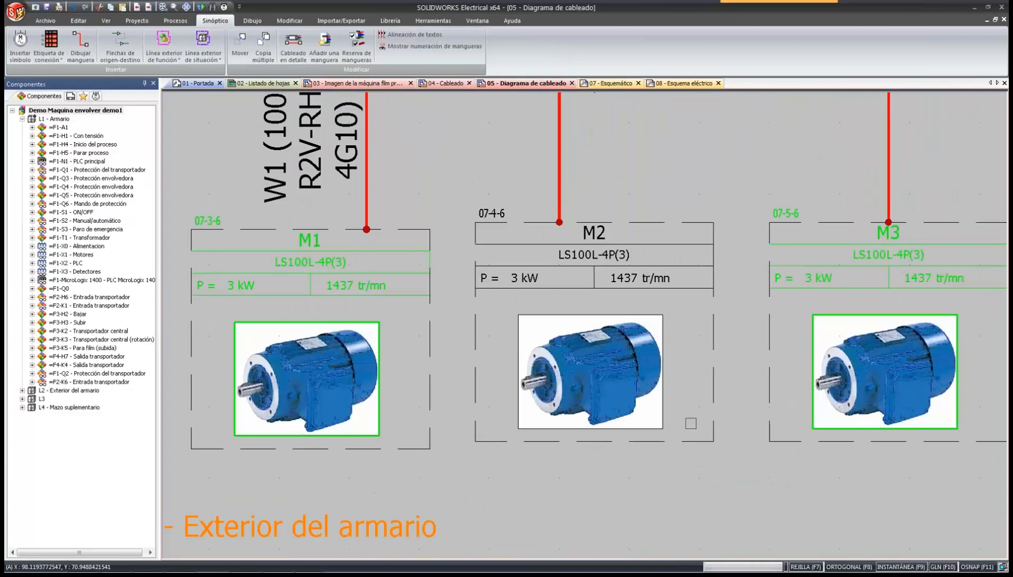
Follow M2's cross-reference to its component numbering in the 04 - Cableado drawing, and check where the motor sits on the machine layout.
right_click(656, 265)
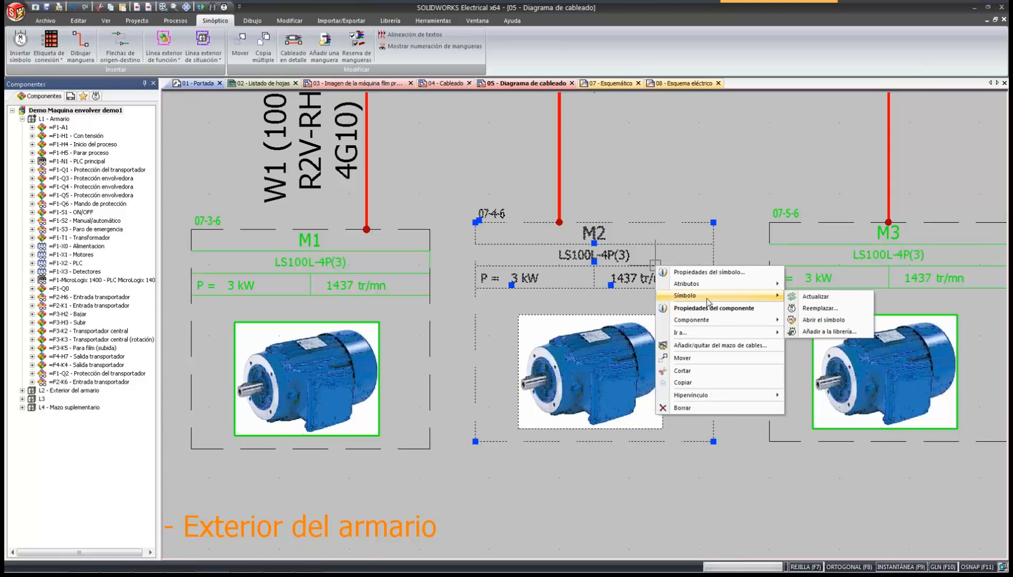
mouse_move(726, 332)
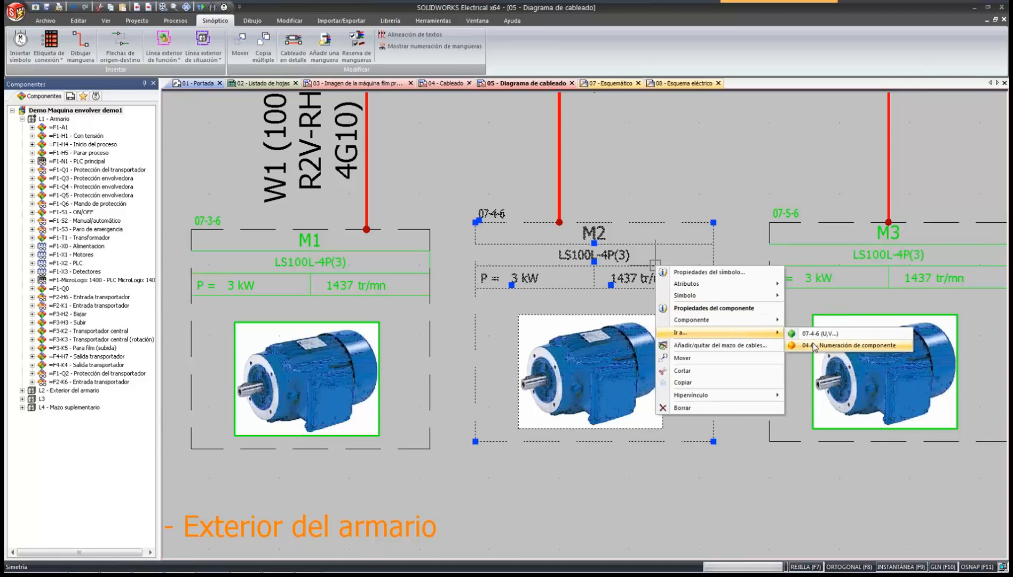
click(814, 346)
scroll(765, 352, down, 3)
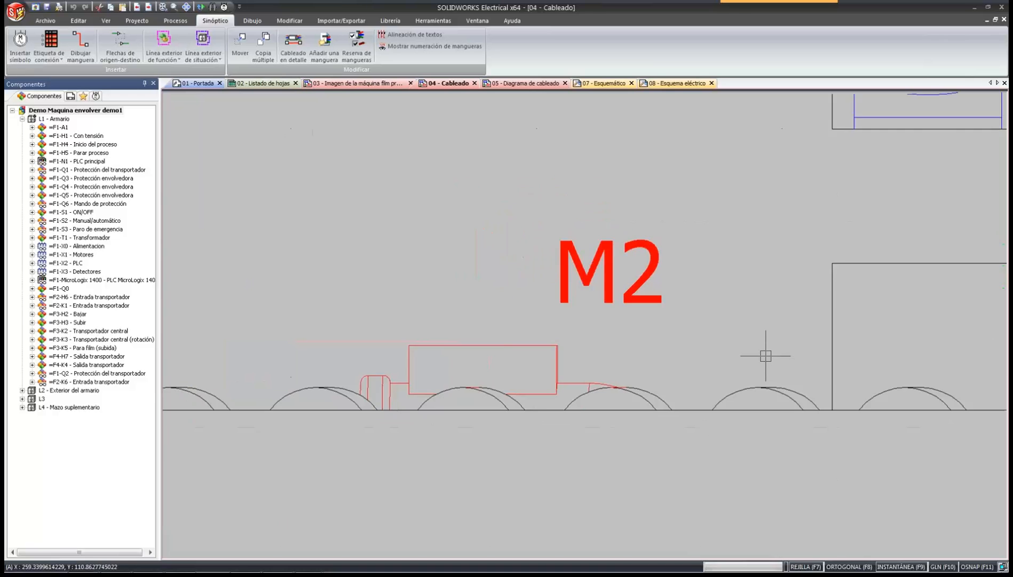
scroll(766, 355, down, 7)
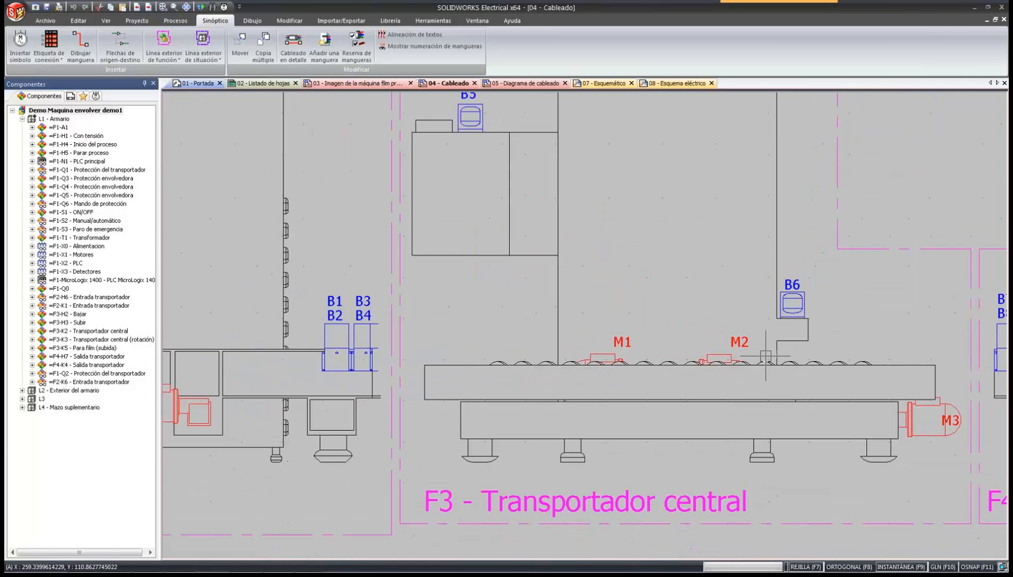
scroll(767, 355, down, 5)
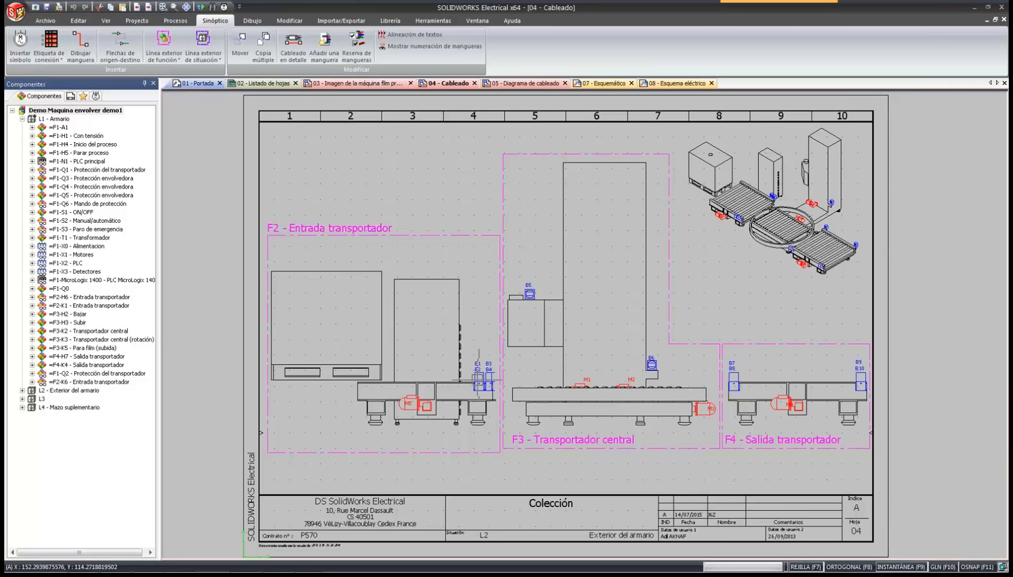
Follow motor M1's cross-reference 07-3-6 from the machine layout to the schematic, and compare the M1 circuit with the M2 circuit.
scroll(479, 381, up, 2)
scroll(479, 380, up, 3)
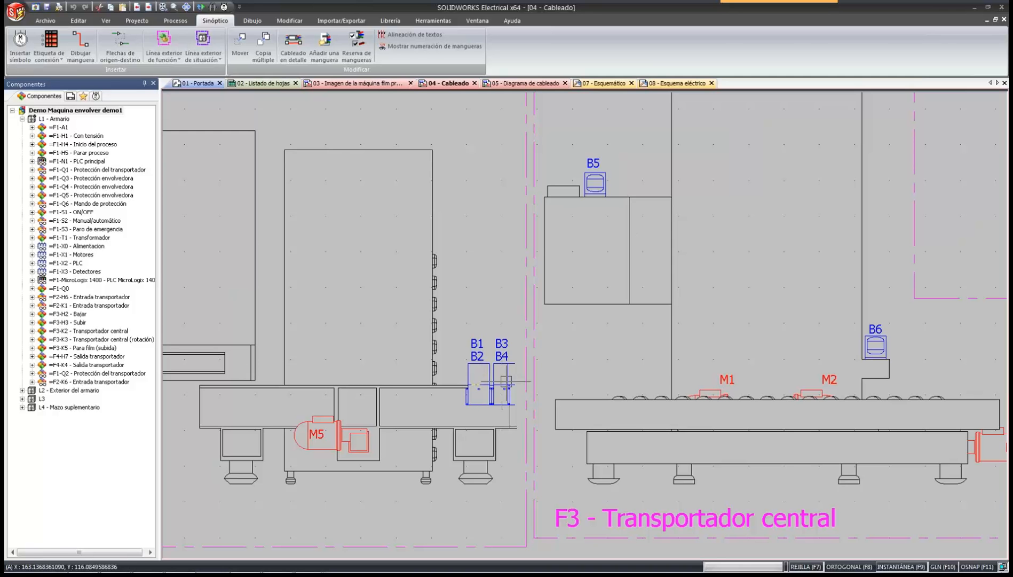
scroll(725, 378, up, 2)
click(725, 377)
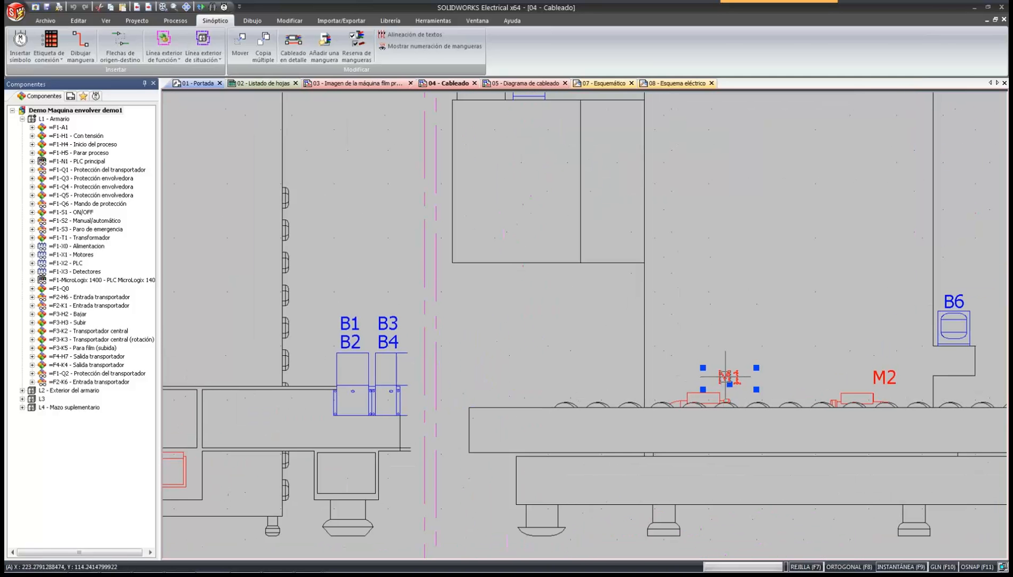
right_click(725, 377)
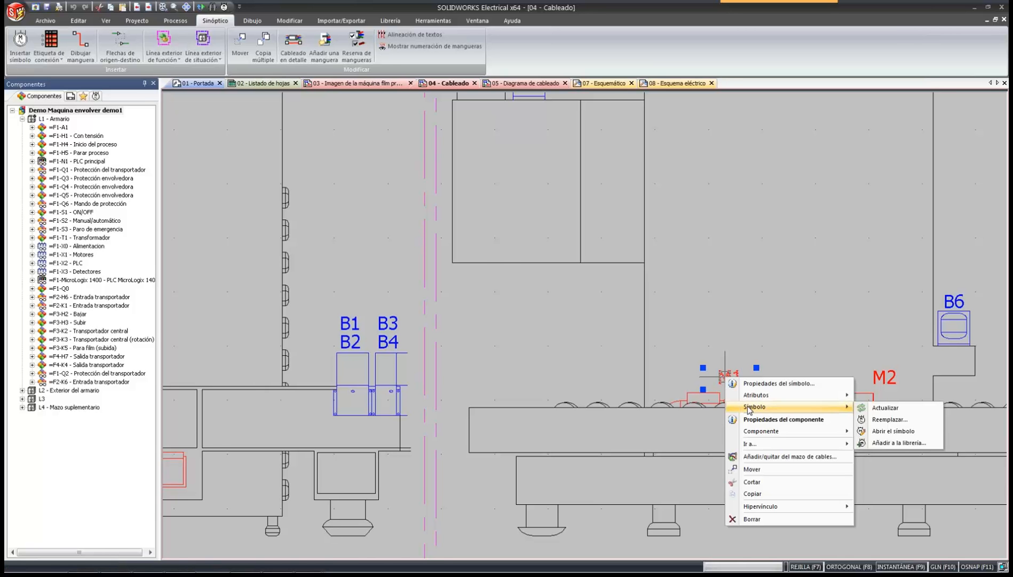
mouse_move(771, 445)
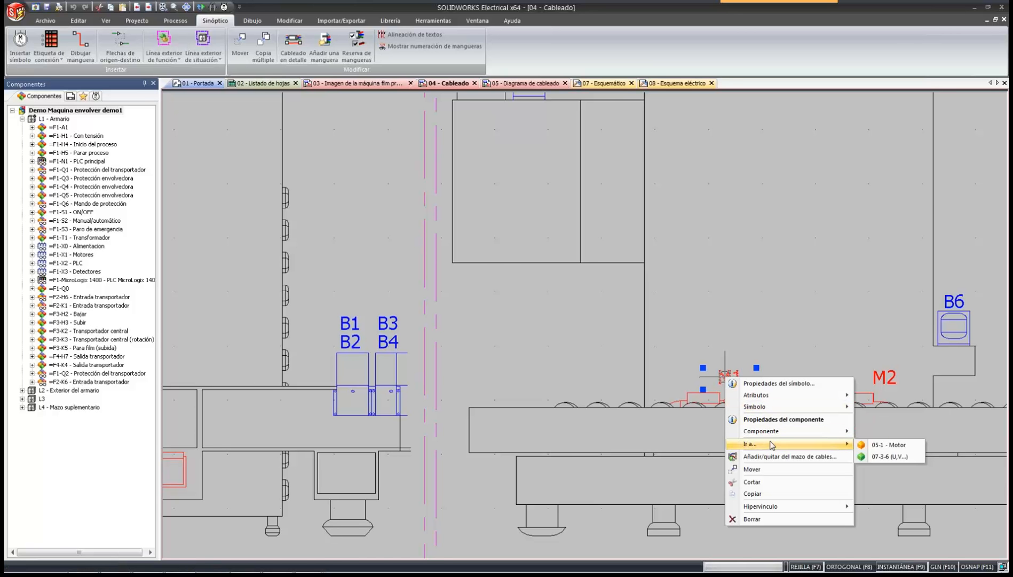
click(878, 457)
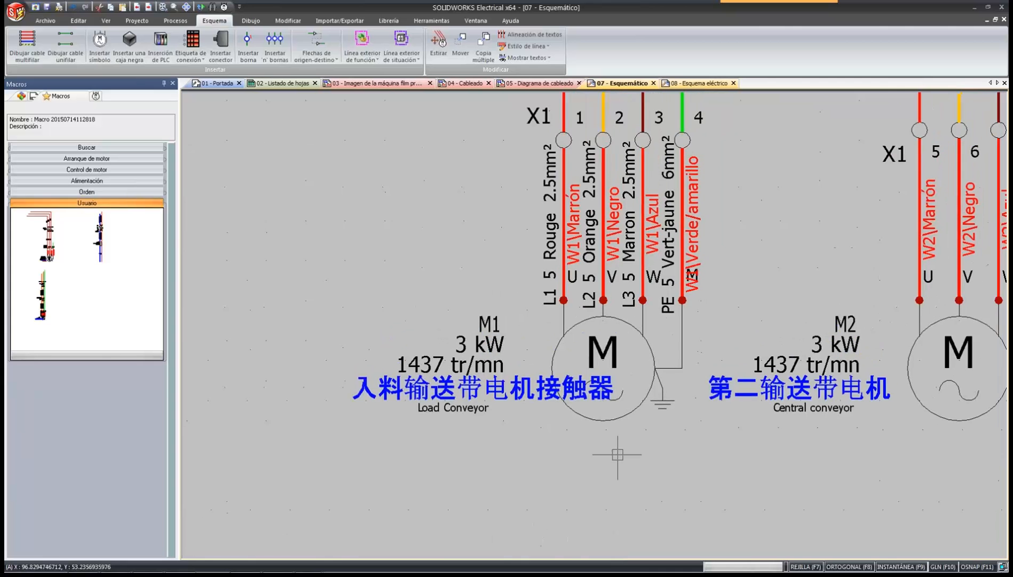
scroll(617, 454, down, 6)
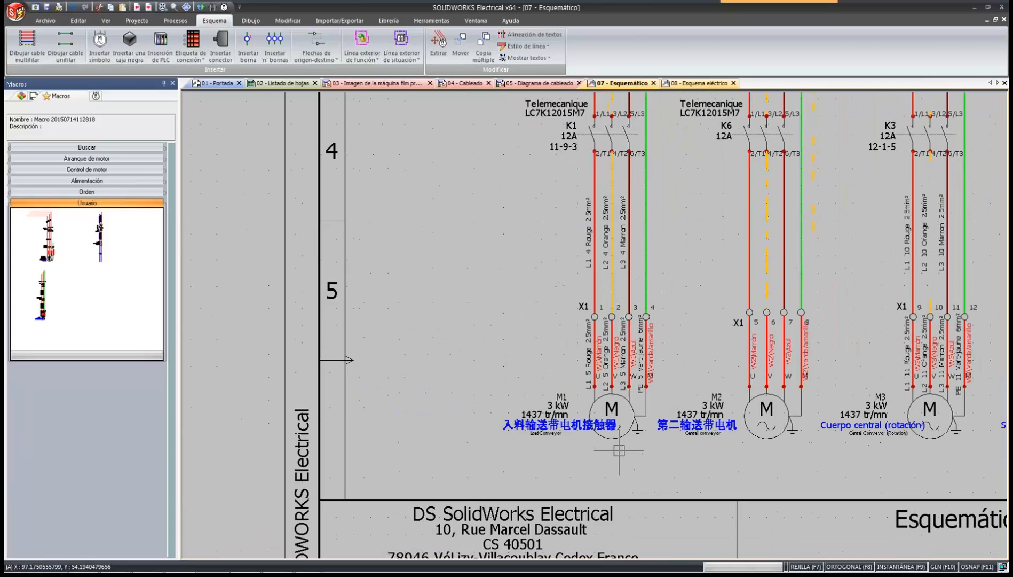
middle_drag(687, 302, 657, 454)
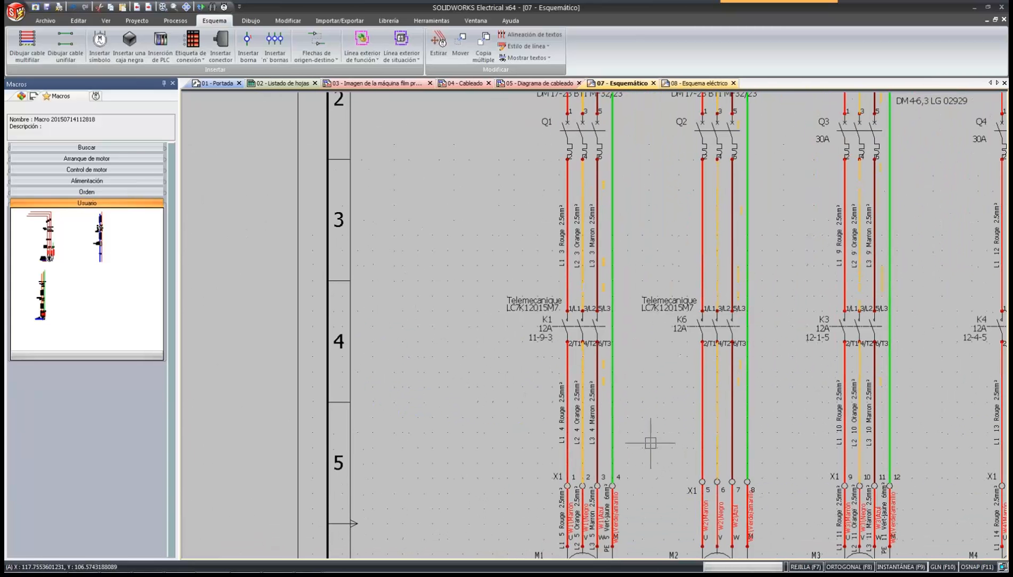
scroll(747, 373, up, 3)
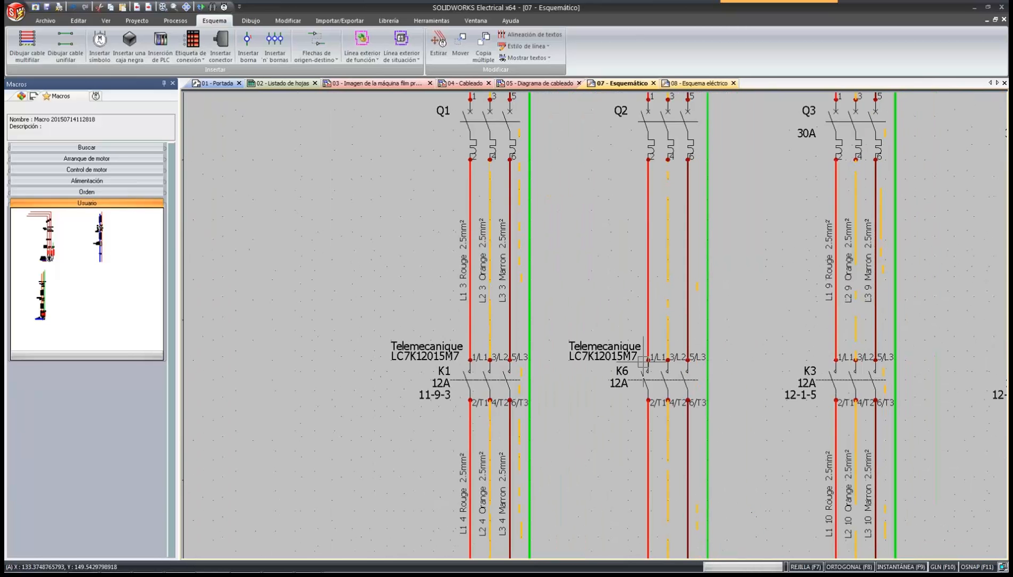
Reassociate contactor symbol K6 with the existing component K2 - Transportador central, filtering the component tree to contactors.
scroll(643, 361, up, 2)
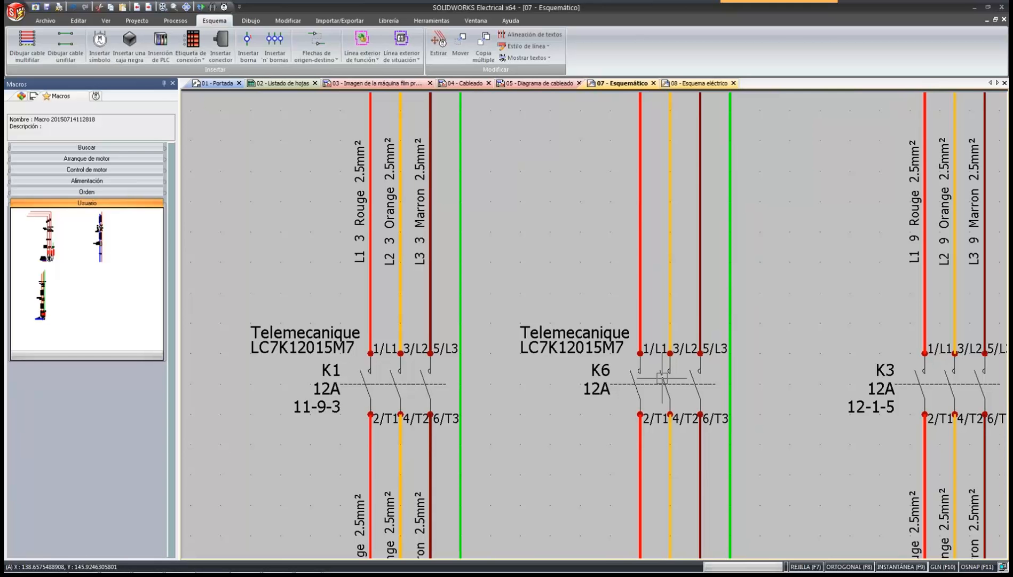
scroll(611, 401, up, 1)
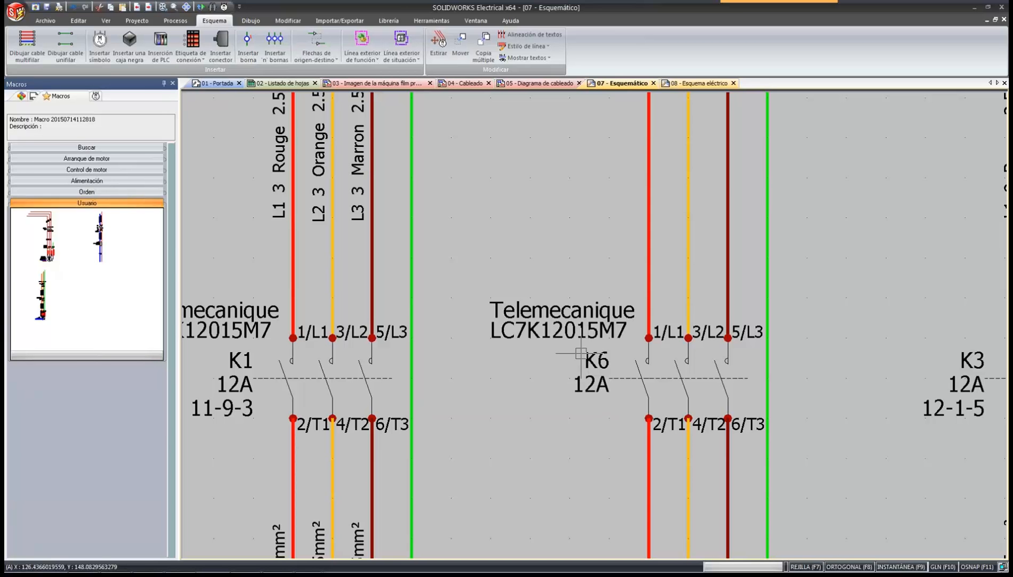
right_click(642, 379)
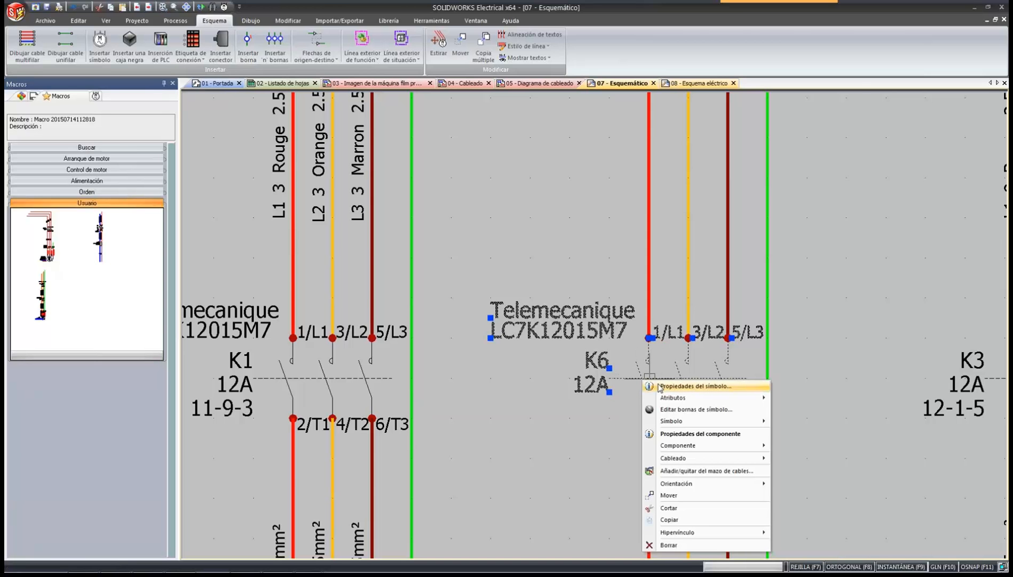
click(660, 387)
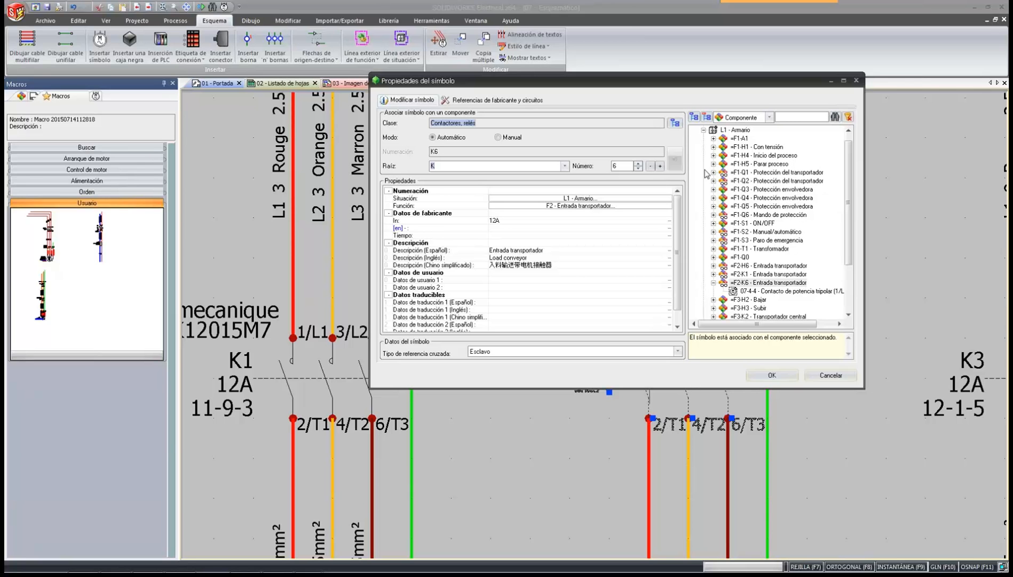
click(707, 116)
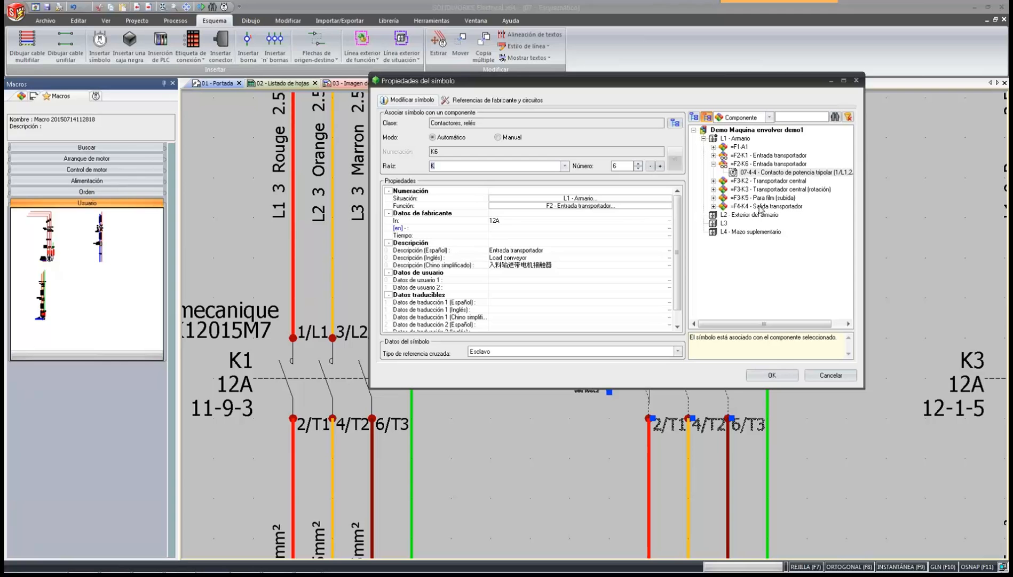
click(750, 181)
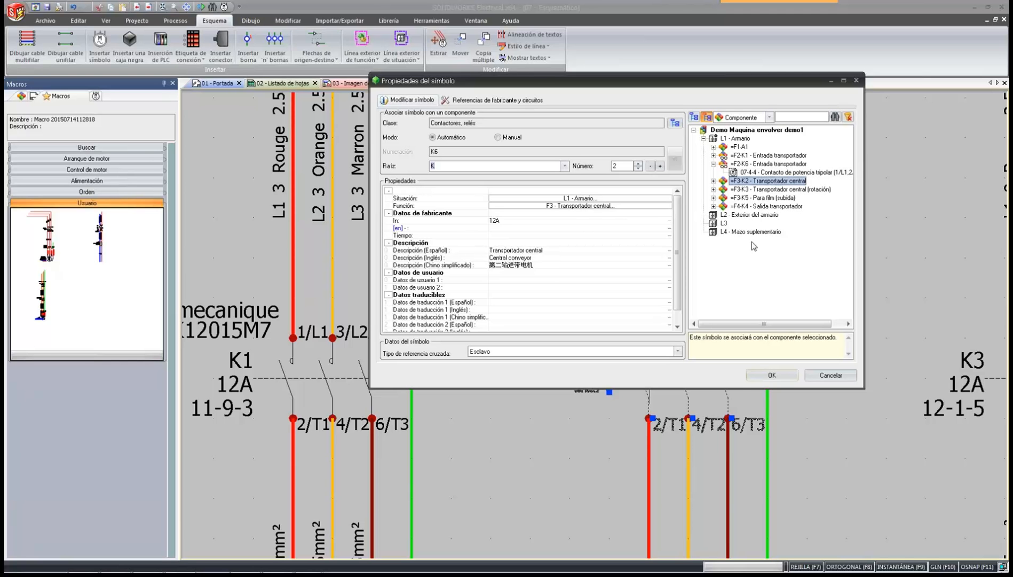
click(714, 180)
click(770, 374)
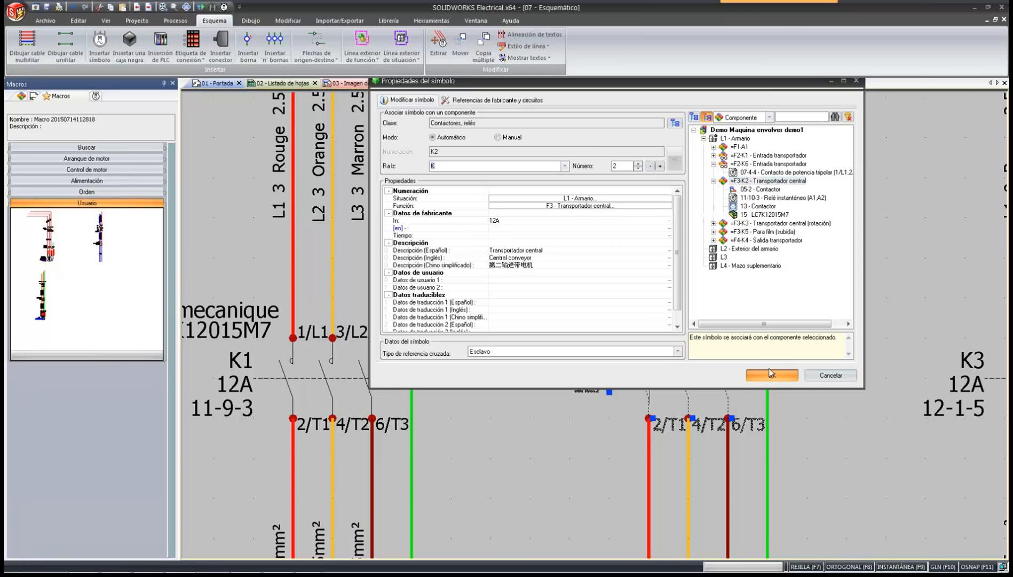
key(Escape)
Follow contactor K2's 11-10-3 cross-reference from its power contact to the linked instantaneous relay coil (A1,A2).
click(503, 383)
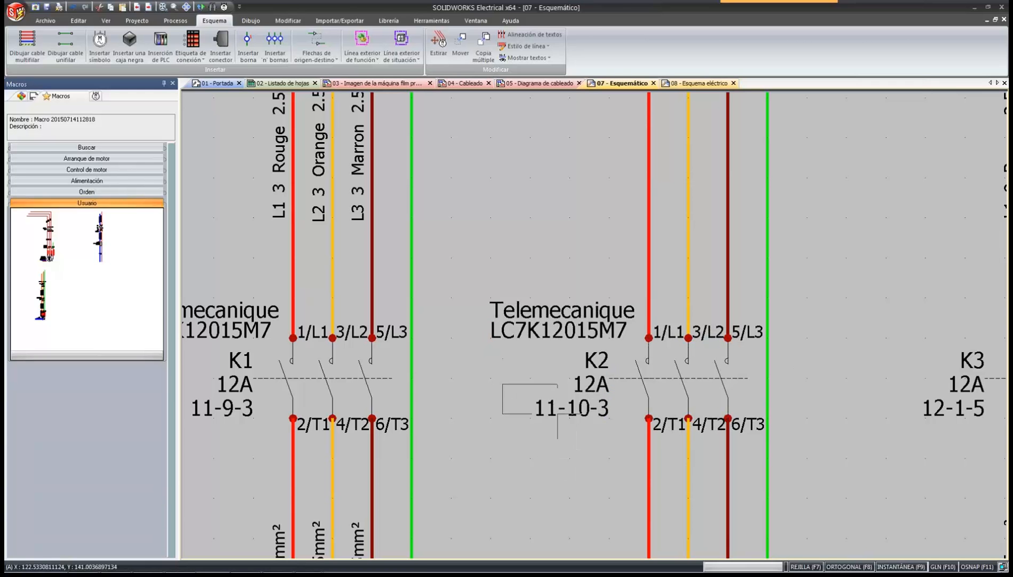
click(612, 433)
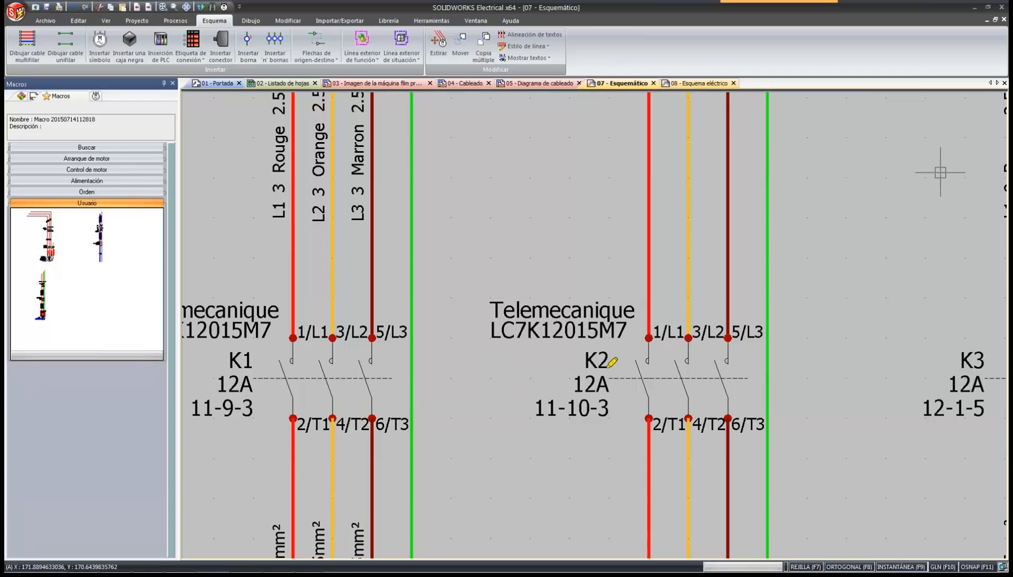
drag(536, 407, 611, 406)
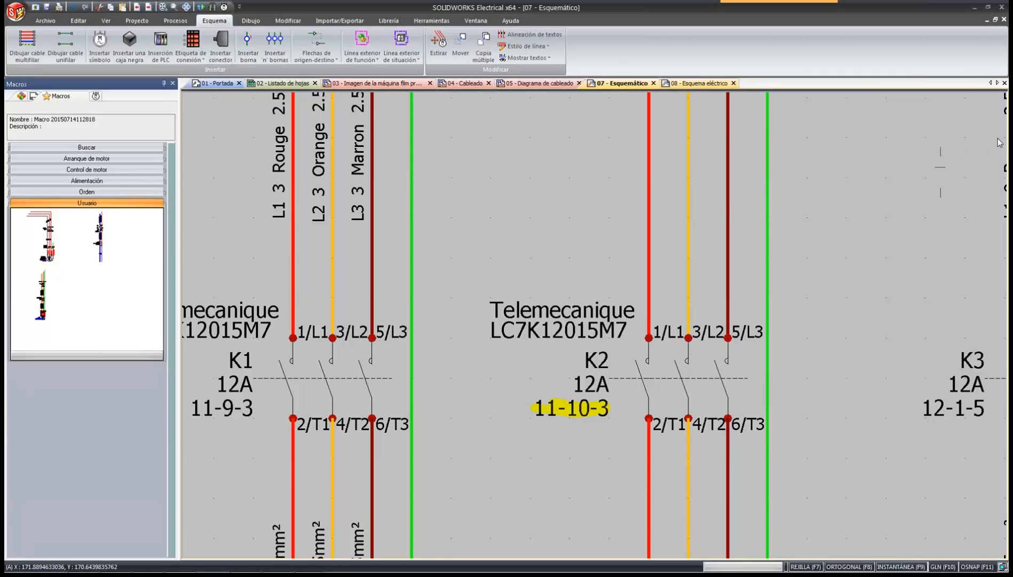
right_click(684, 390)
mouse_move(775, 283)
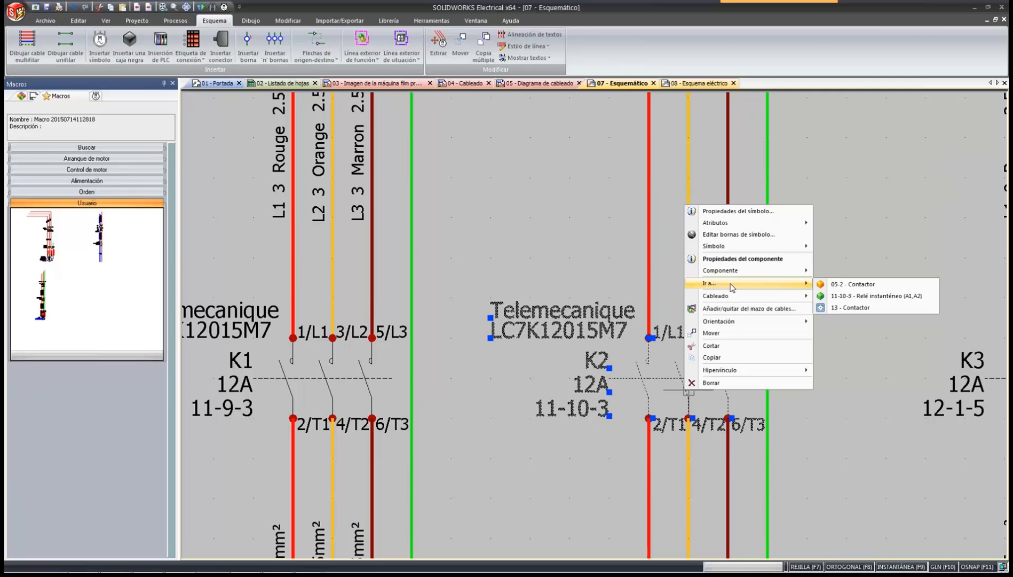
click(844, 296)
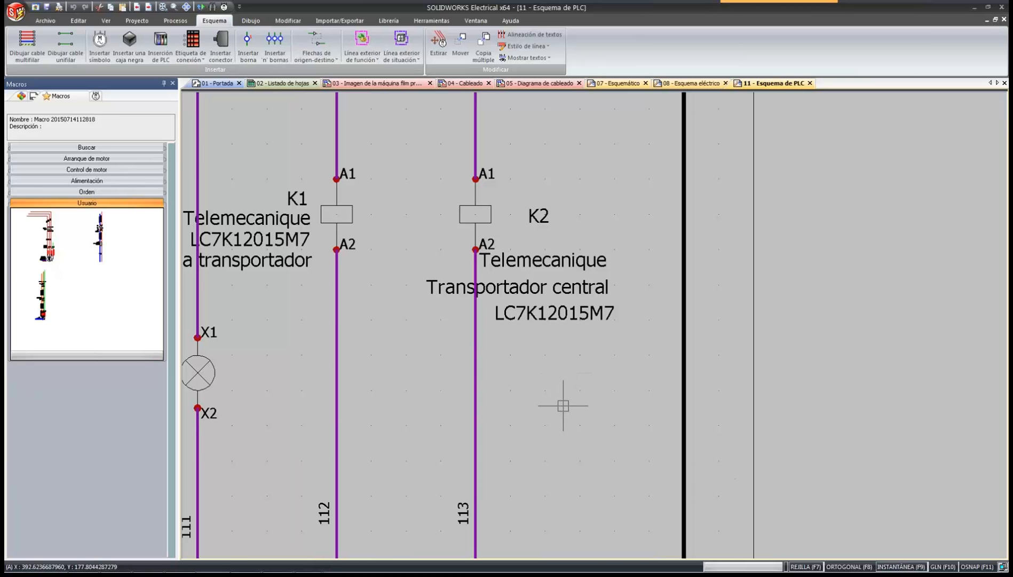
Examine the contact cross-reference tables of K1 and K2 below the PLC block on sheet 11.
scroll(564, 408, down, 2)
middle_drag(565, 448, 584, 255)
scroll(597, 387, down, 4)
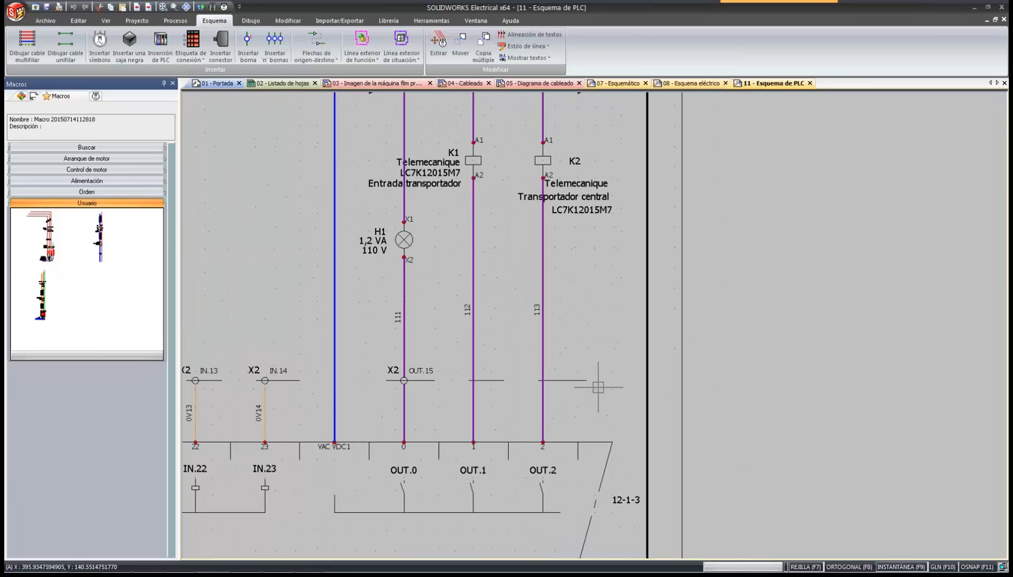
middle_drag(600, 351, 600, 209)
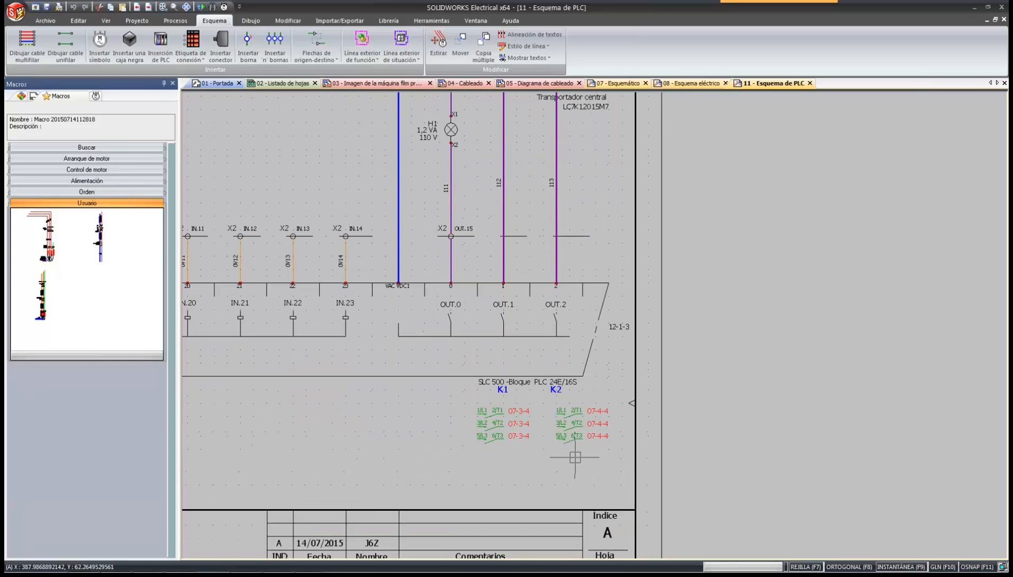
scroll(574, 439, up, 2)
scroll(574, 439, up, 2)
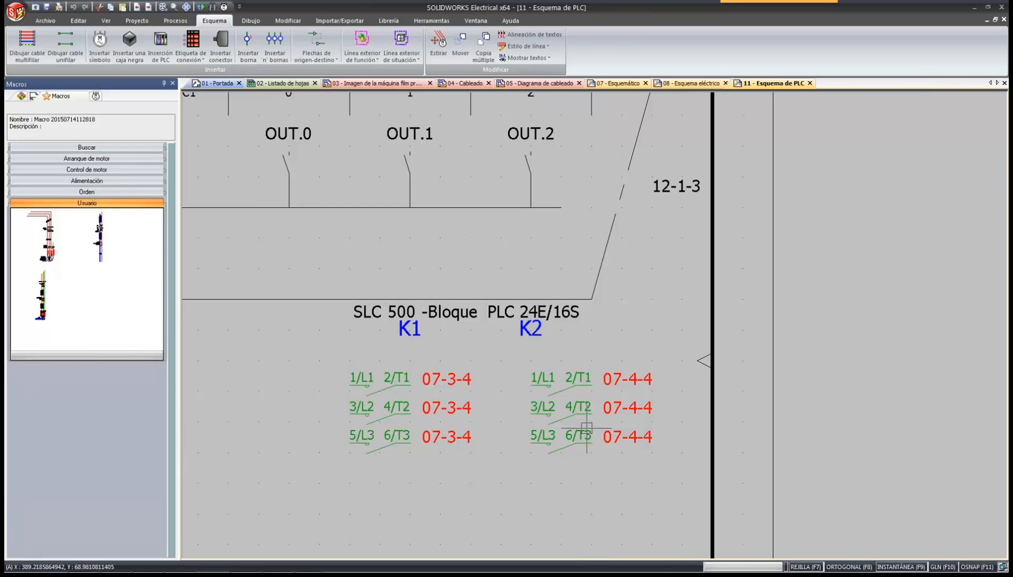
scroll(630, 386, up, 2)
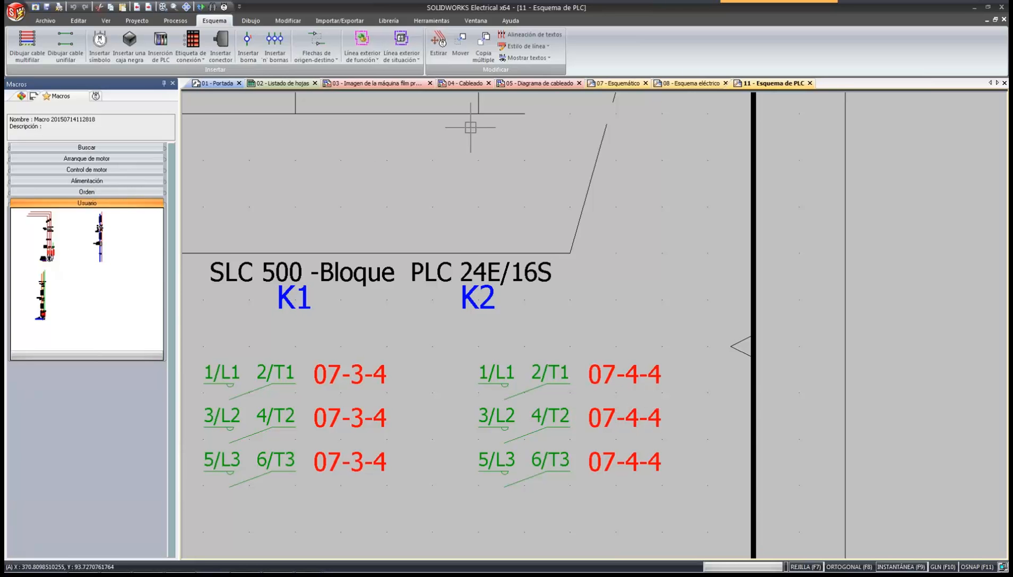
On sheet 07, automatically insert origin-destination arrows for wires 00 and 101 below transformer T1.
click(613, 86)
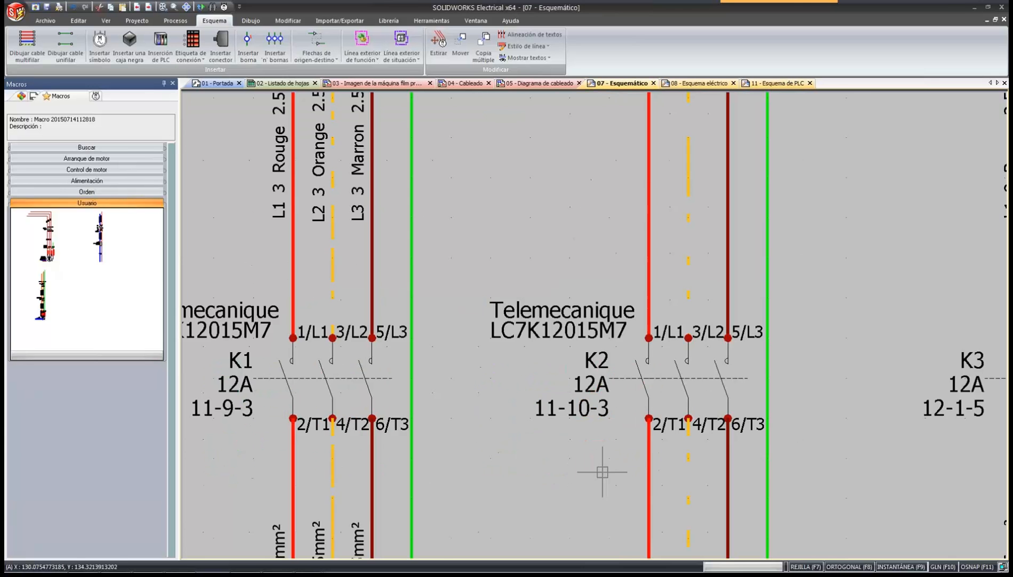
scroll(602, 473, down, 4)
scroll(593, 484, down, 1)
middle_drag(680, 472, 328, 351)
middle_drag(768, 429, 596, 437)
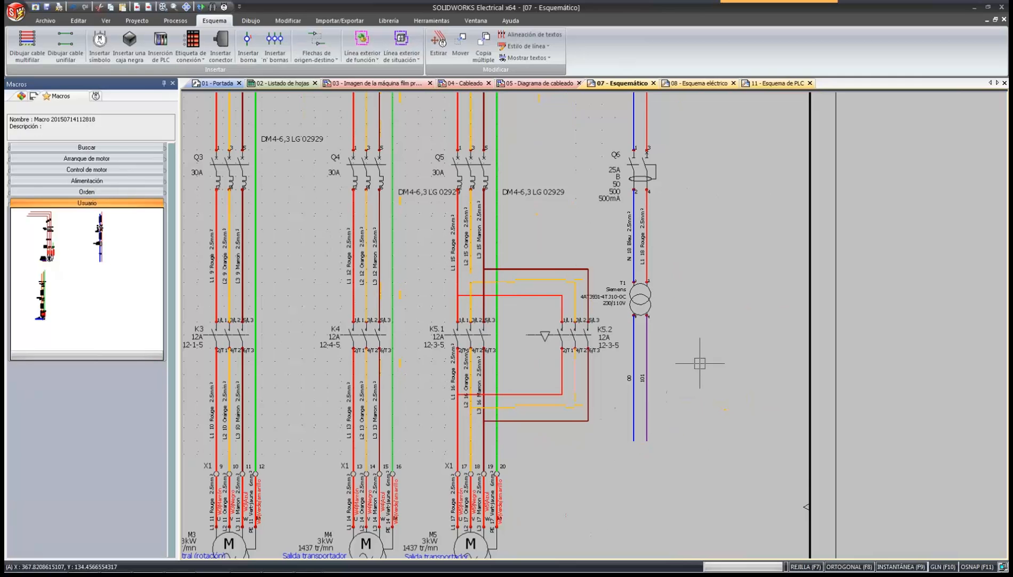
scroll(702, 362, up, 2)
scroll(631, 386, up, 1)
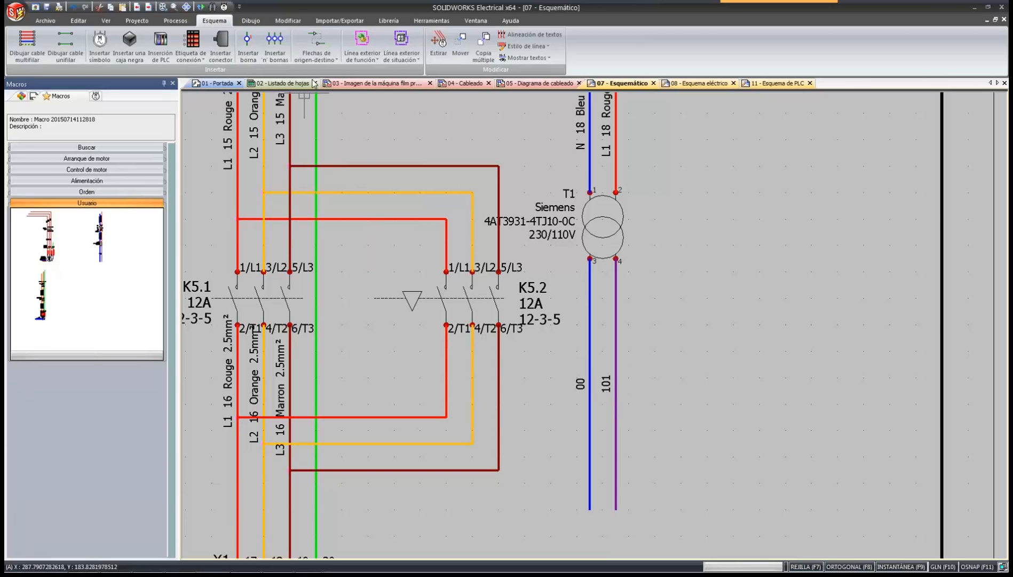
click(318, 60)
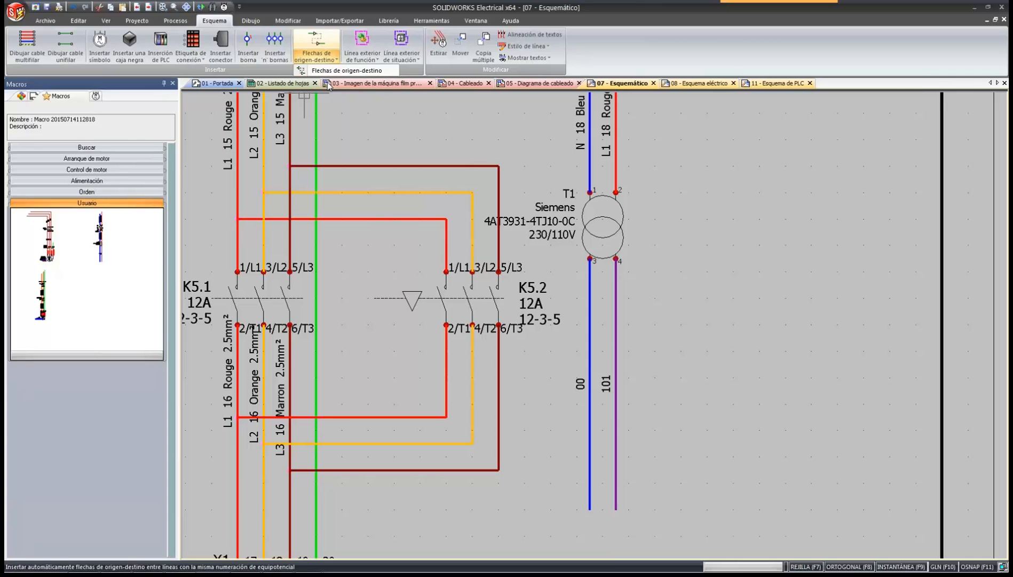
click(329, 83)
click(584, 421)
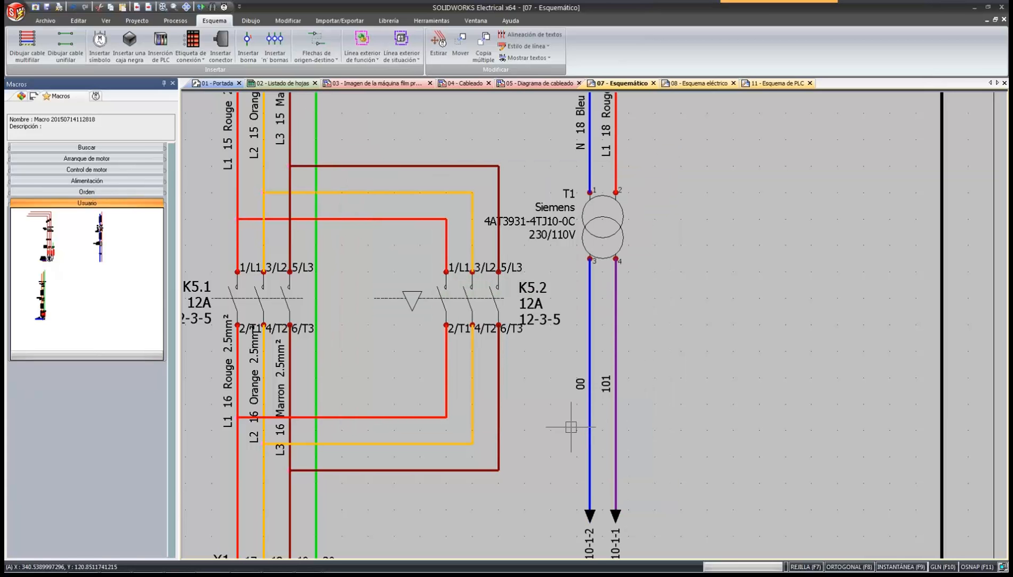
Follow the origin arrow of wire 00 to its destination arrow 10-1-2 on the PLC schematic.
scroll(583, 421, down, 1)
scroll(587, 344, up, 3)
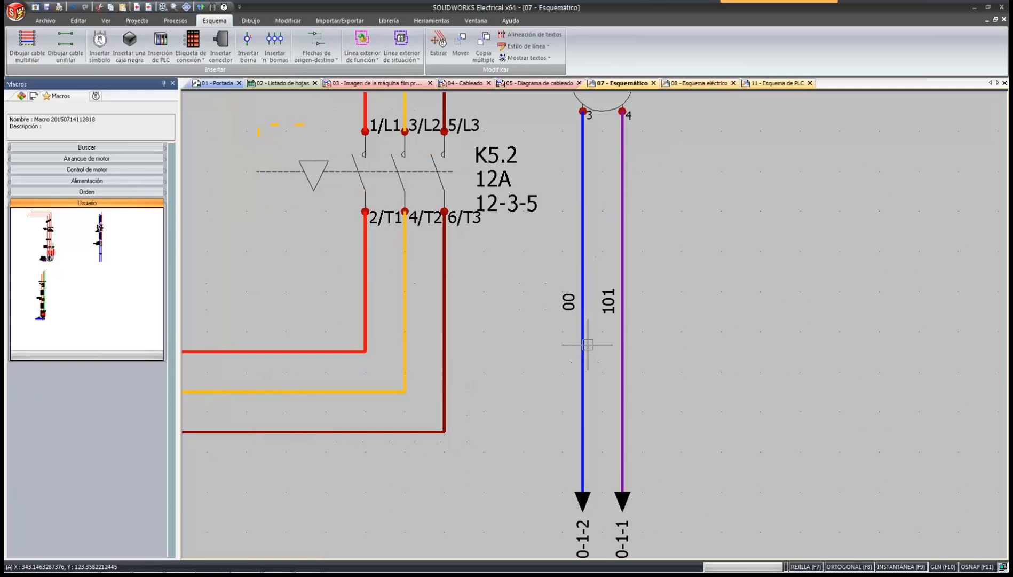
middle_drag(588, 344, 586, 290)
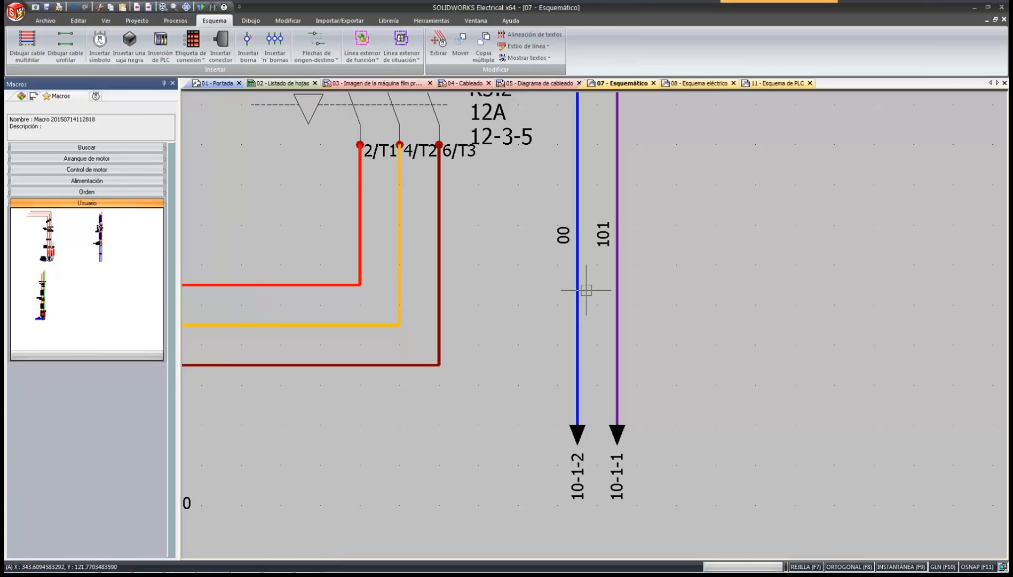
scroll(579, 483, up, 1)
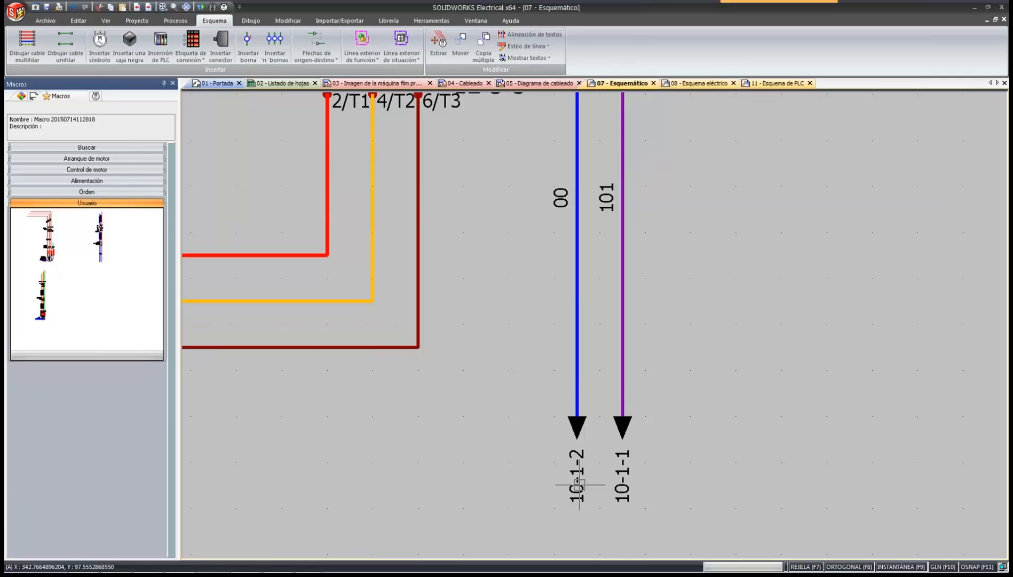
middle_drag(579, 484, 585, 460)
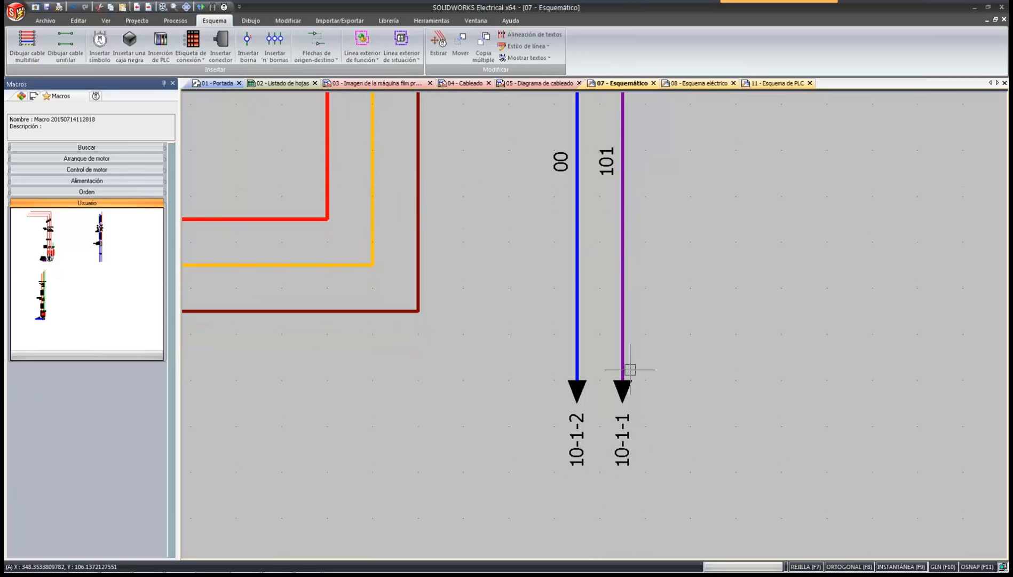
right_click(574, 414)
mouse_move(600, 422)
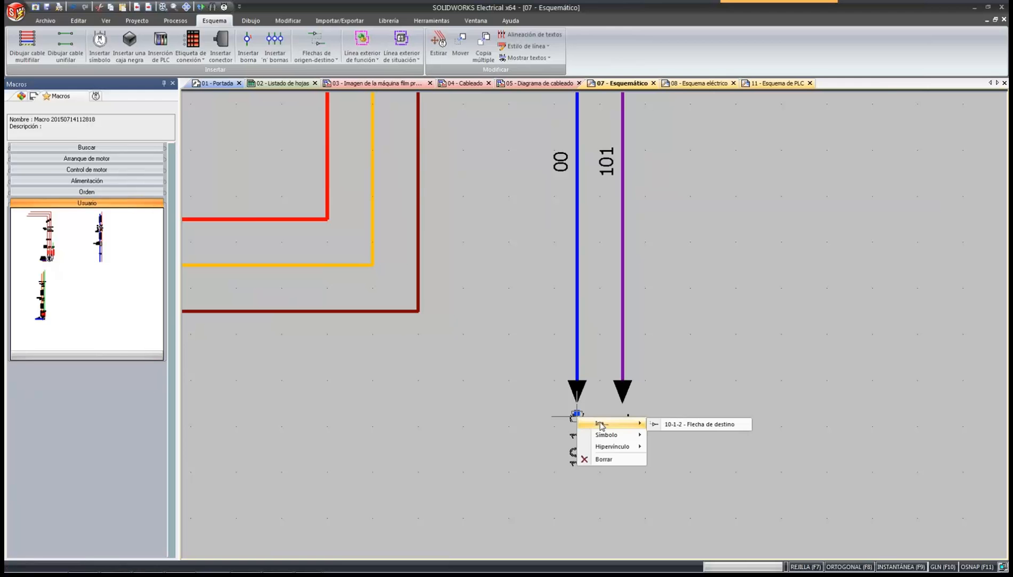
click(716, 424)
Examine the 07-9-5 destination arrows, the PLC inputs and the 11-1-6 cross-reference on sheet 10.
scroll(640, 402, down, 3)
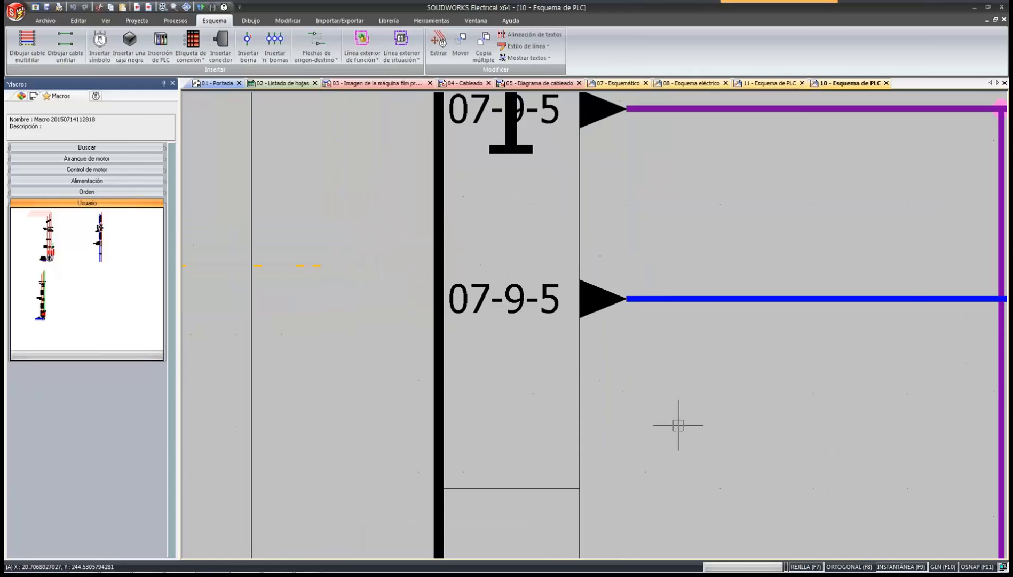
scroll(737, 410, down, 1)
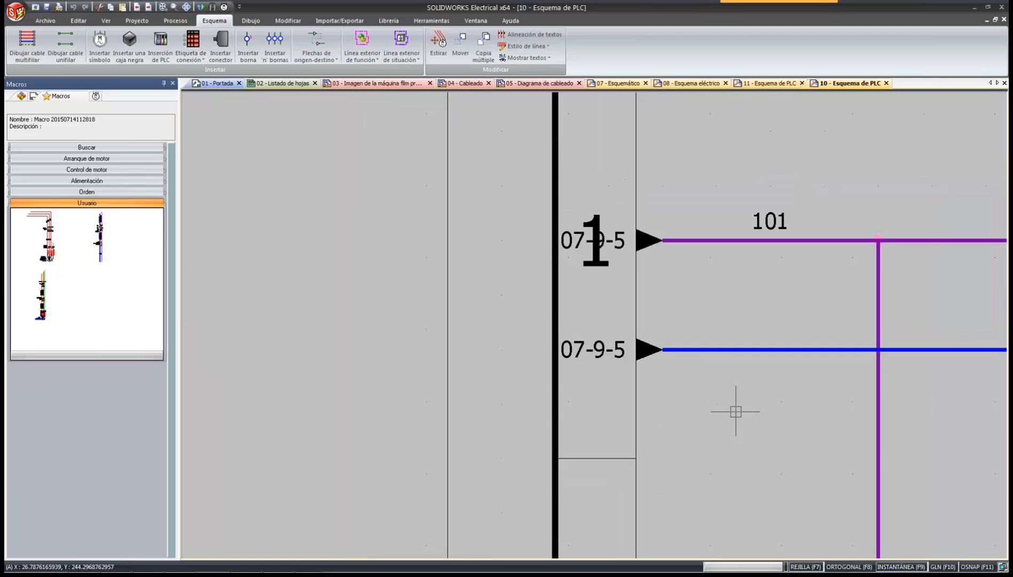
middle_drag(737, 410, 667, 387)
middle_click(667, 387)
middle_click(667, 387)
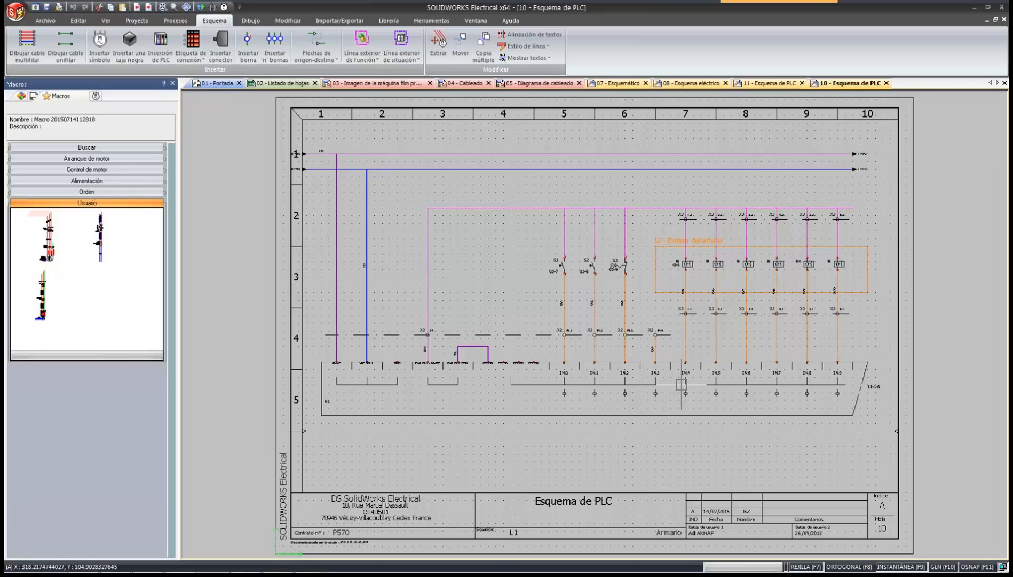
scroll(884, 407, up, 5)
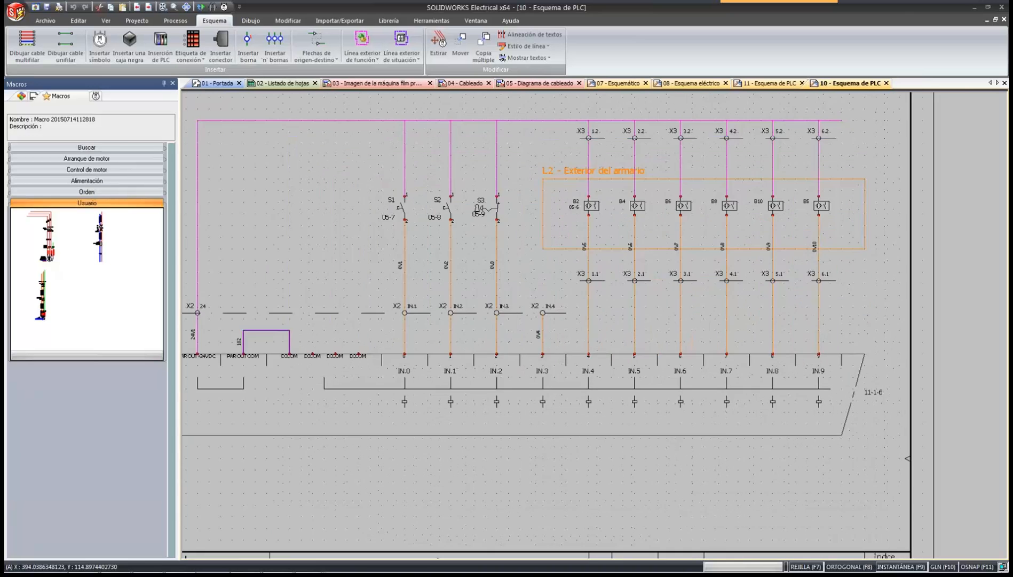
scroll(884, 407, up, 3)
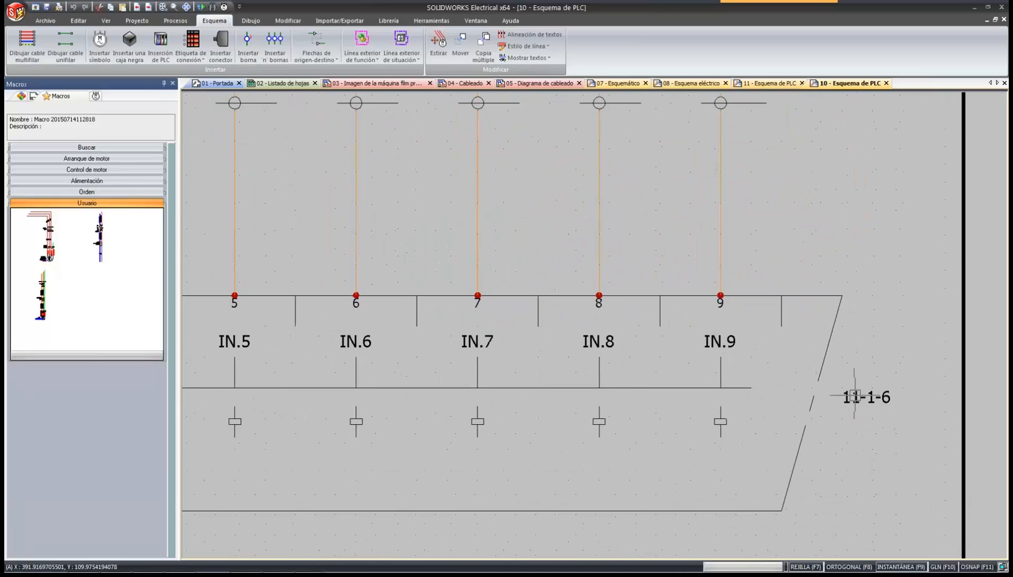
scroll(823, 444, down, 2)
scroll(824, 443, down, 6)
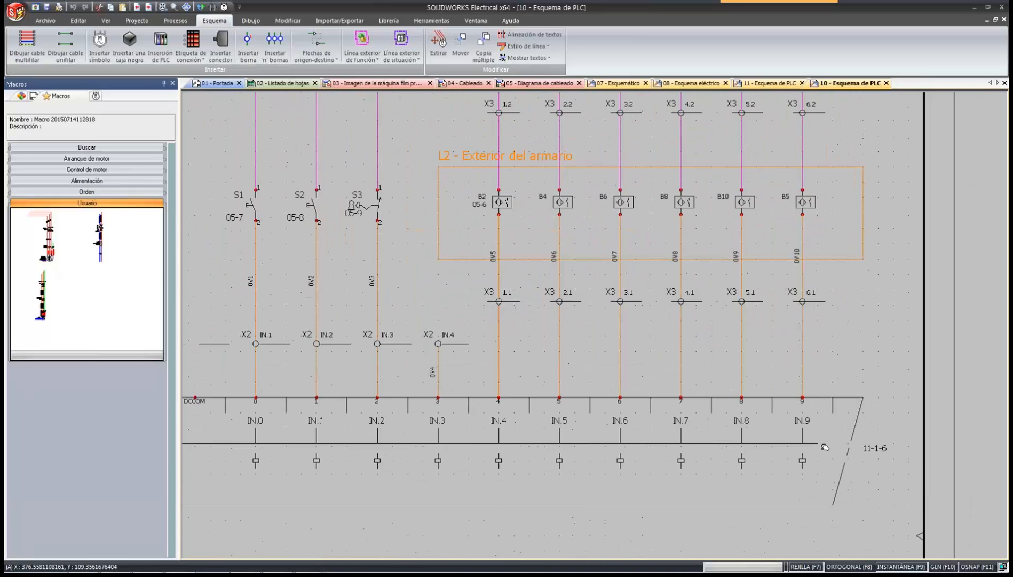
scroll(760, 432, down, 2)
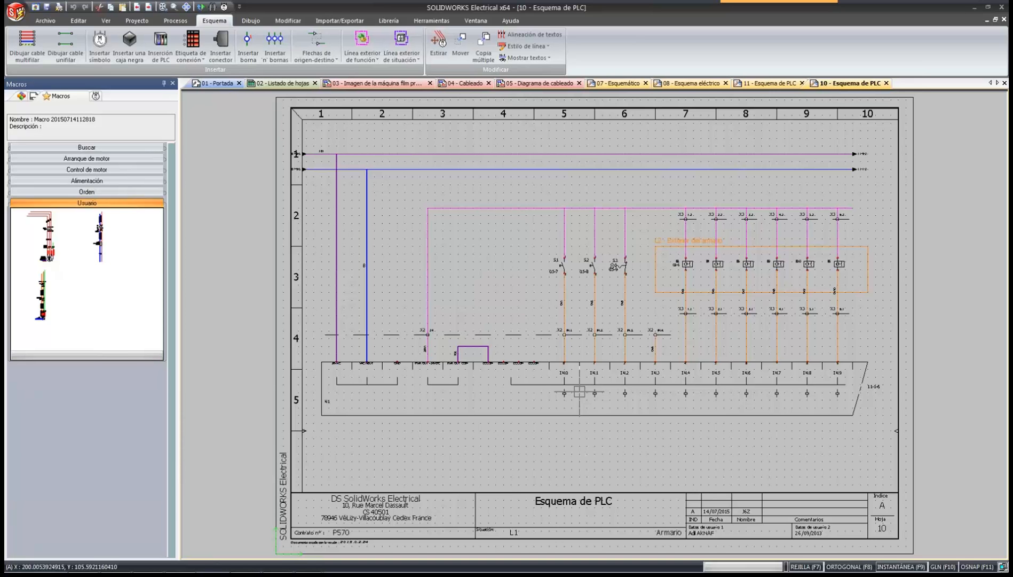
Open the project's PLC manager, select N1 - PLC principal and enlarge the manager window.
click(175, 20)
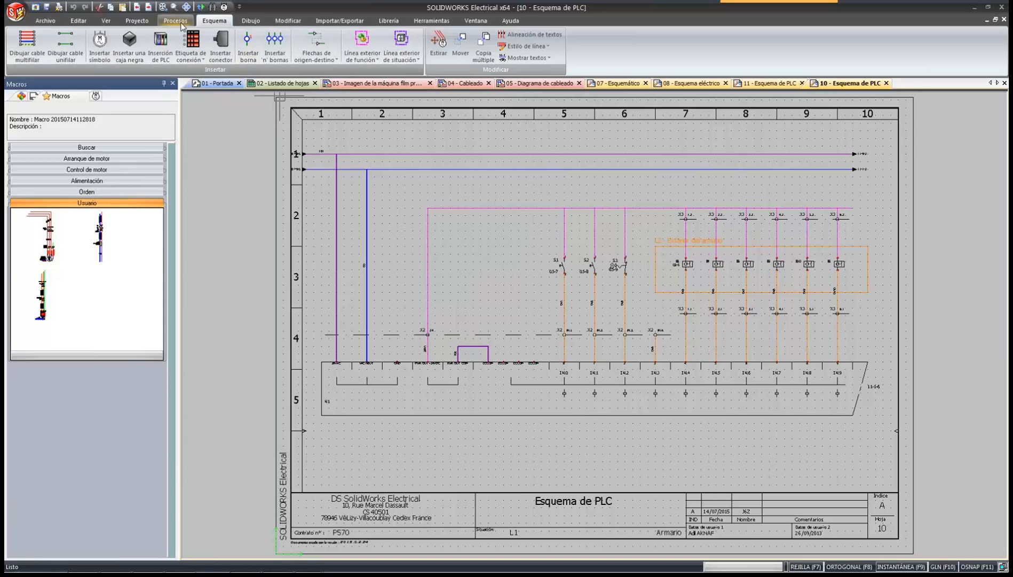
click(136, 20)
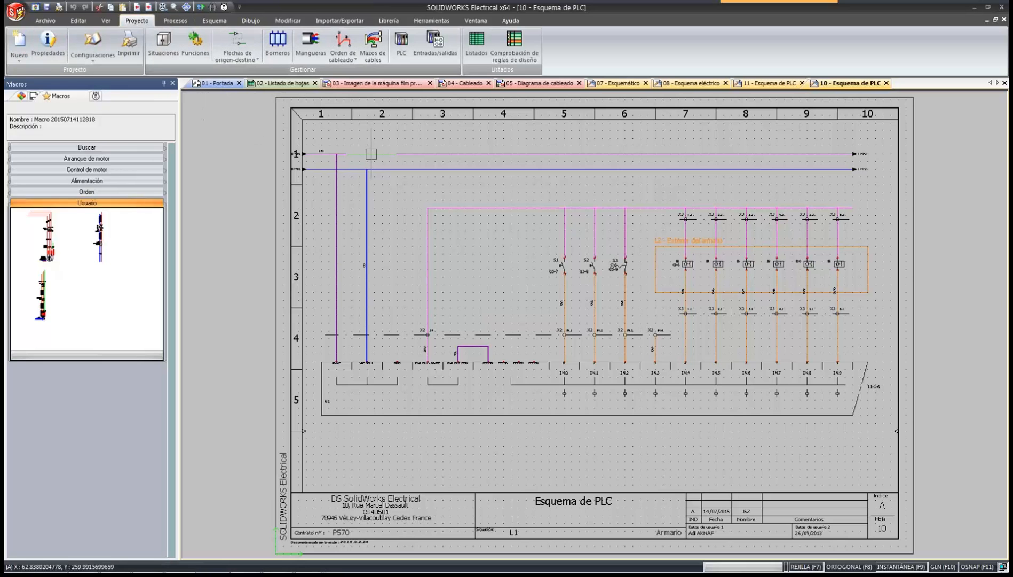
click(400, 42)
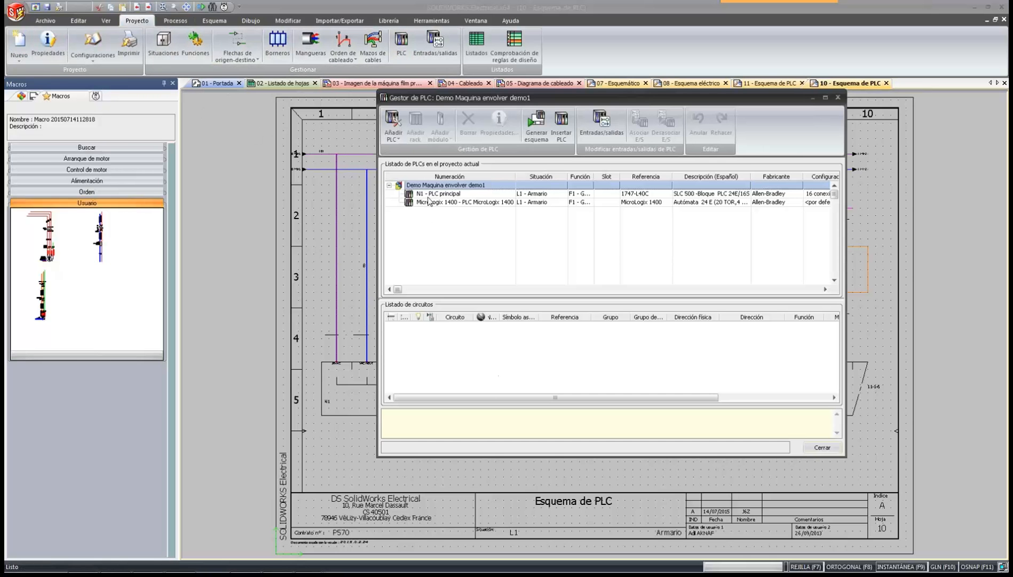
click(422, 195)
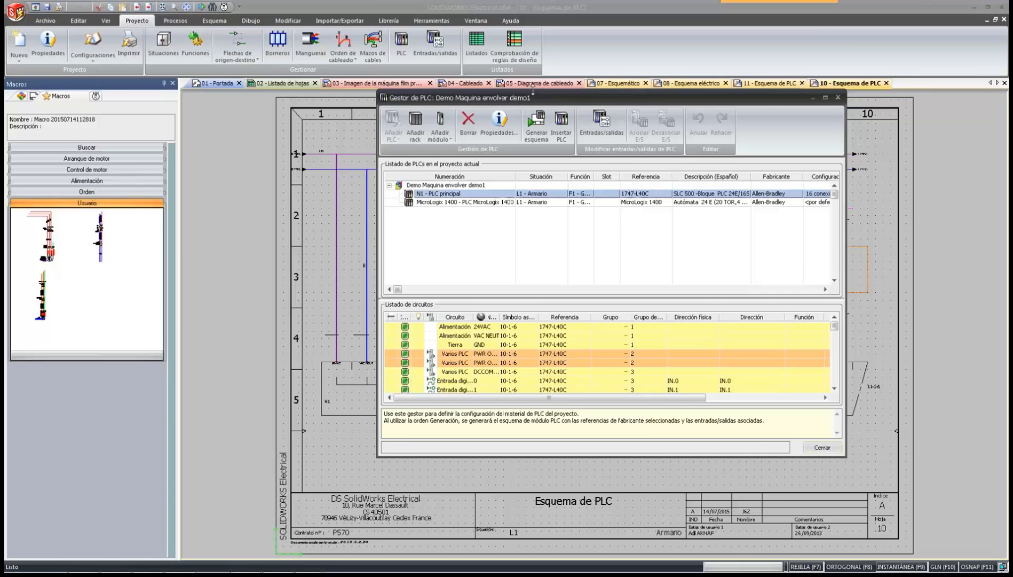
drag(532, 90, 533, 30)
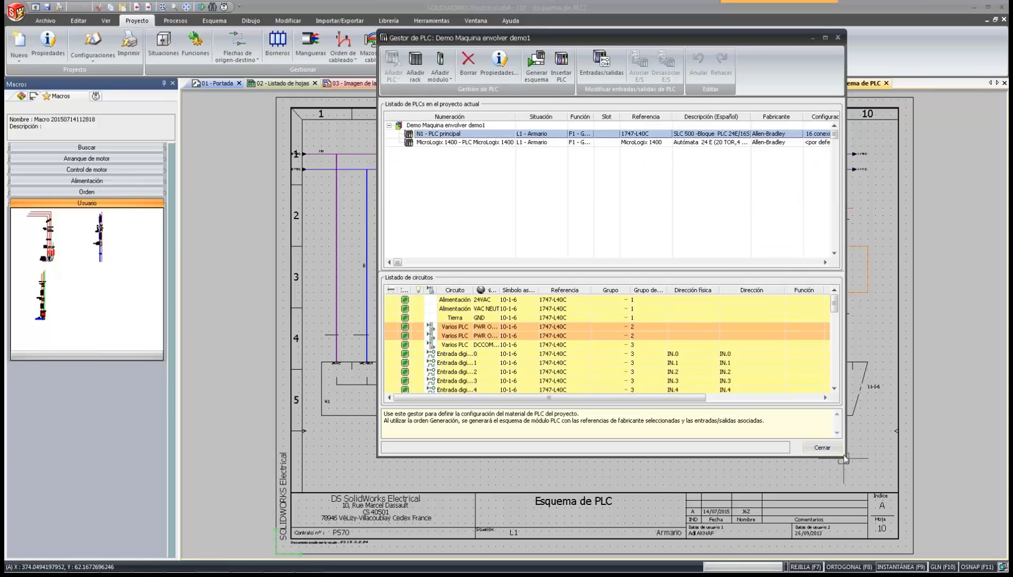
drag(844, 458, 913, 548)
Compare the circuit lists of the MicroLogix 1400 and N1 PLCs, widening the Símbolo asociado column.
click(510, 142)
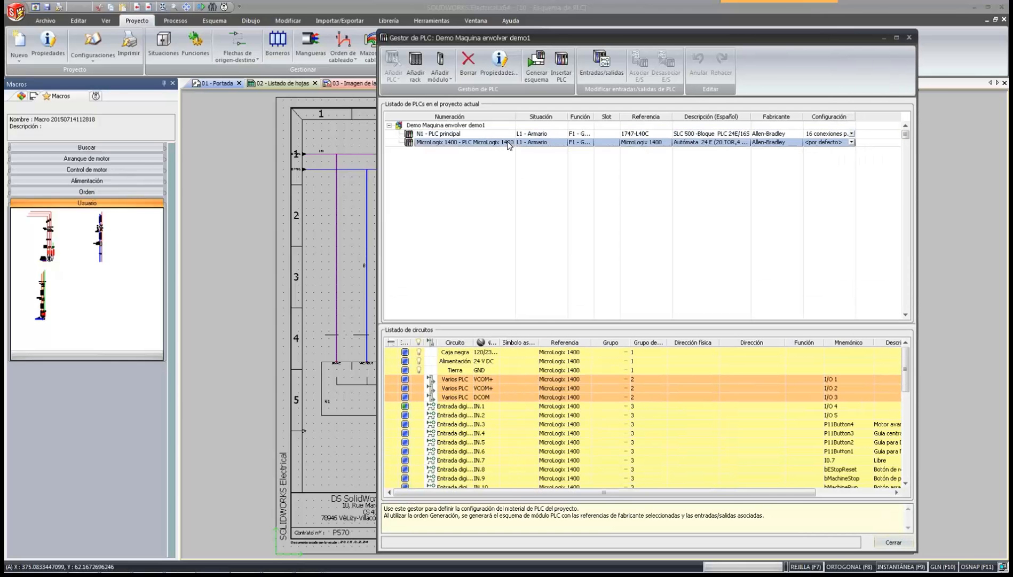
click(511, 135)
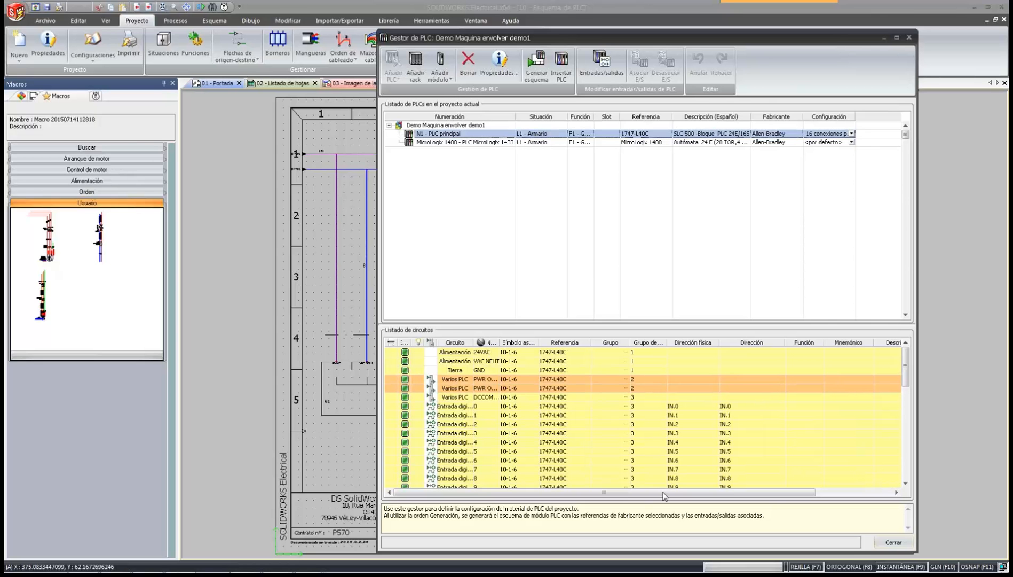
drag(667, 492, 637, 490)
drag(538, 342, 588, 342)
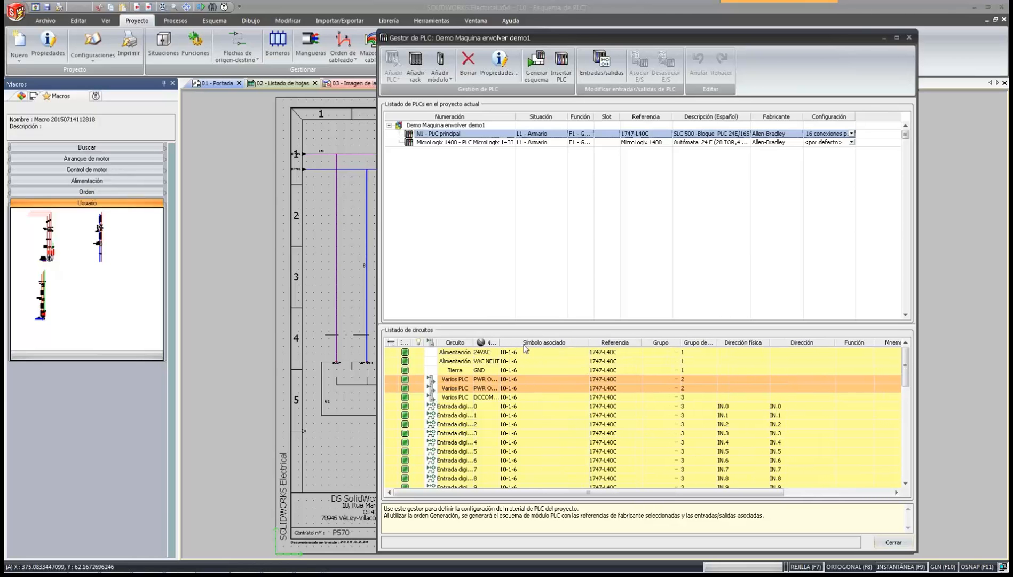
Examine the associated symbol references of N1's power, input and output circuits in the circuit list.
click(514, 416)
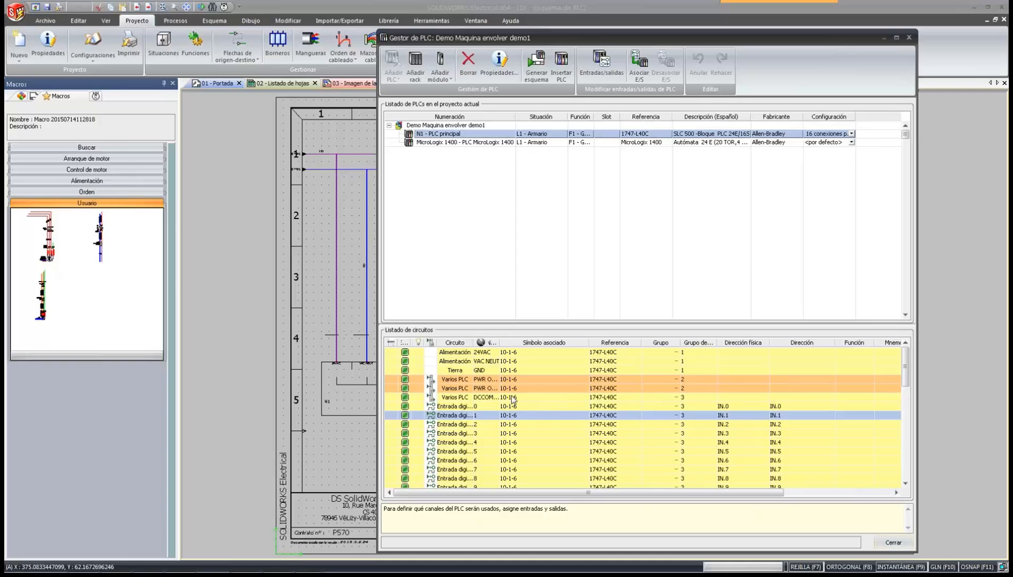
click(514, 397)
click(513, 425)
click(511, 446)
scroll(513, 448, down, 3)
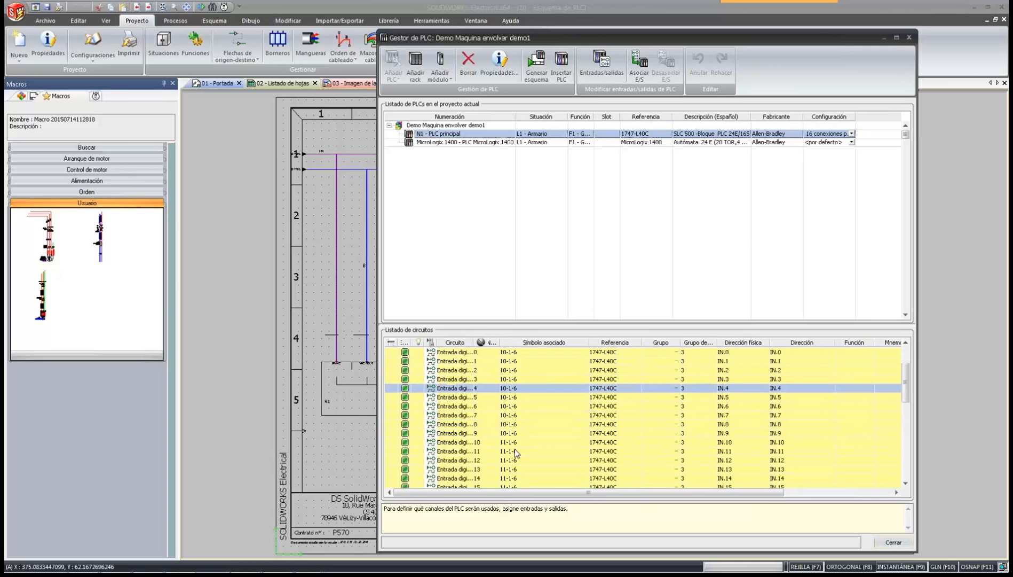
click(514, 416)
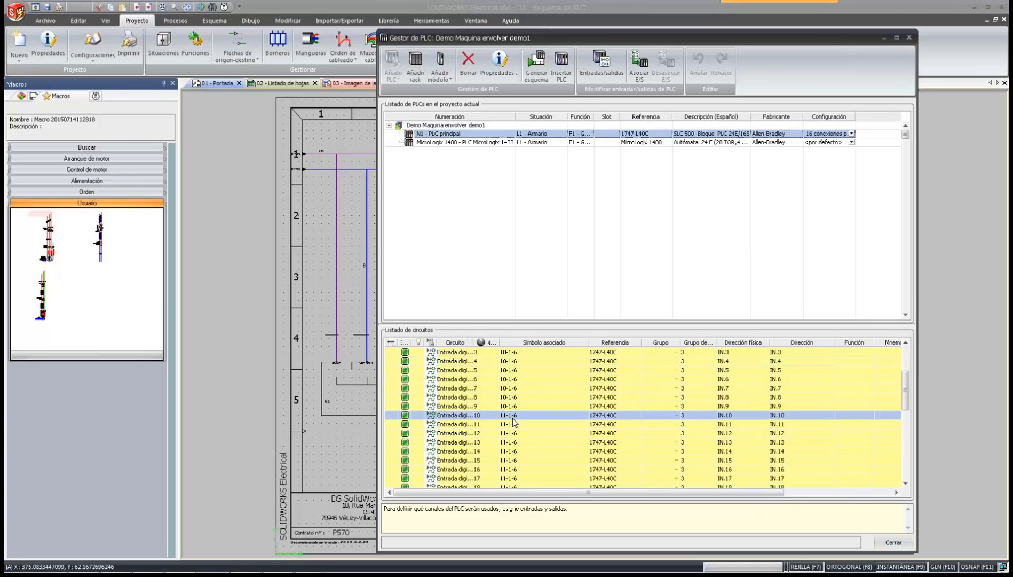
scroll(514, 422, down, 3)
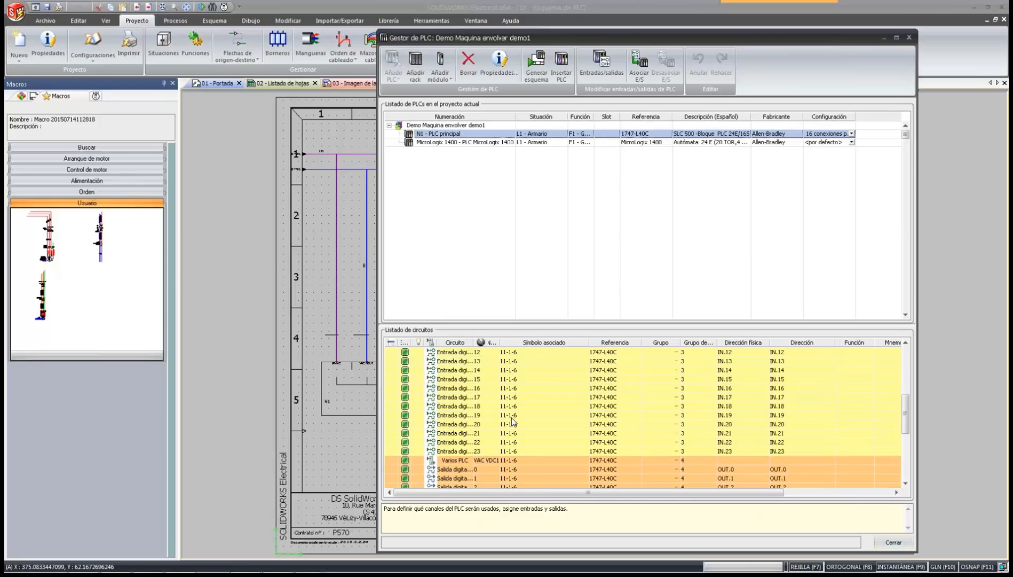
Generate the schematics of the MicroLogix 1400 PLC into the 3 - PLC folder.
click(466, 143)
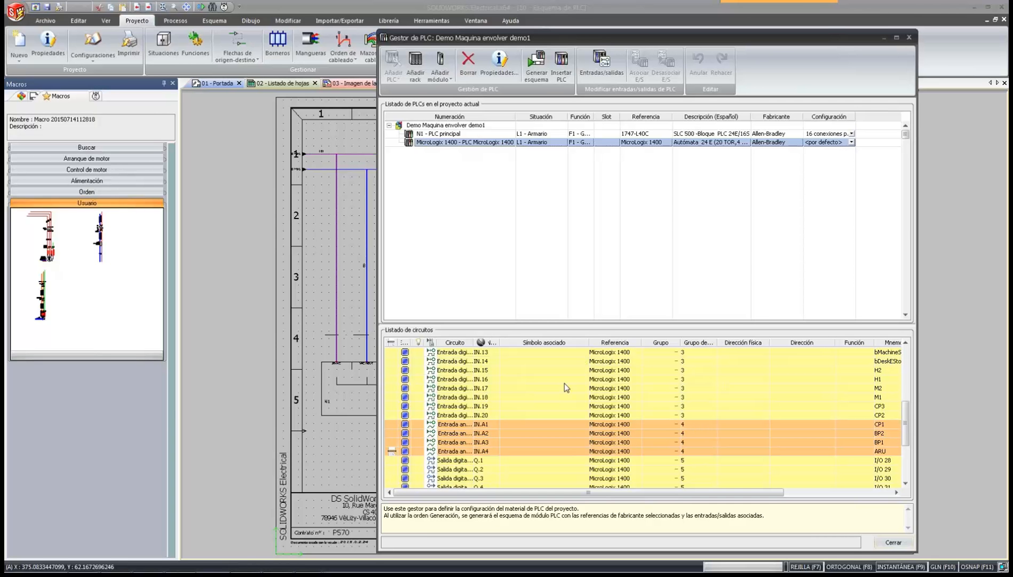
click(536, 80)
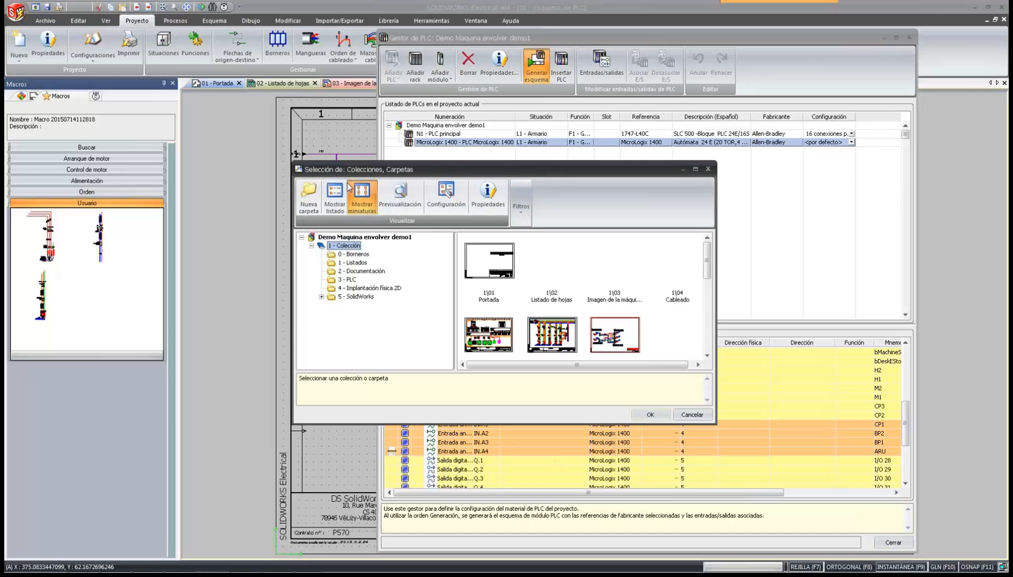
click(322, 296)
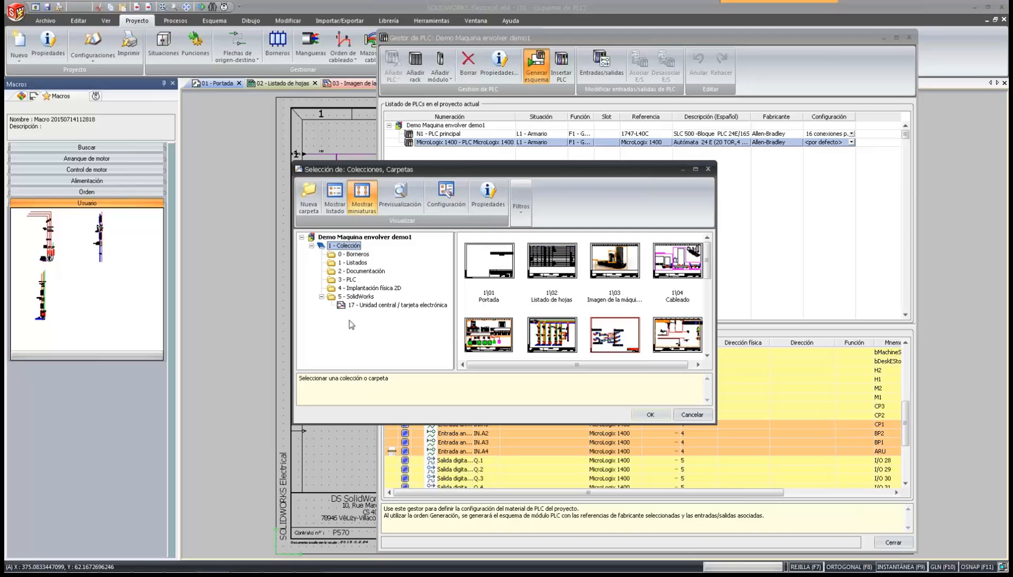
click(350, 280)
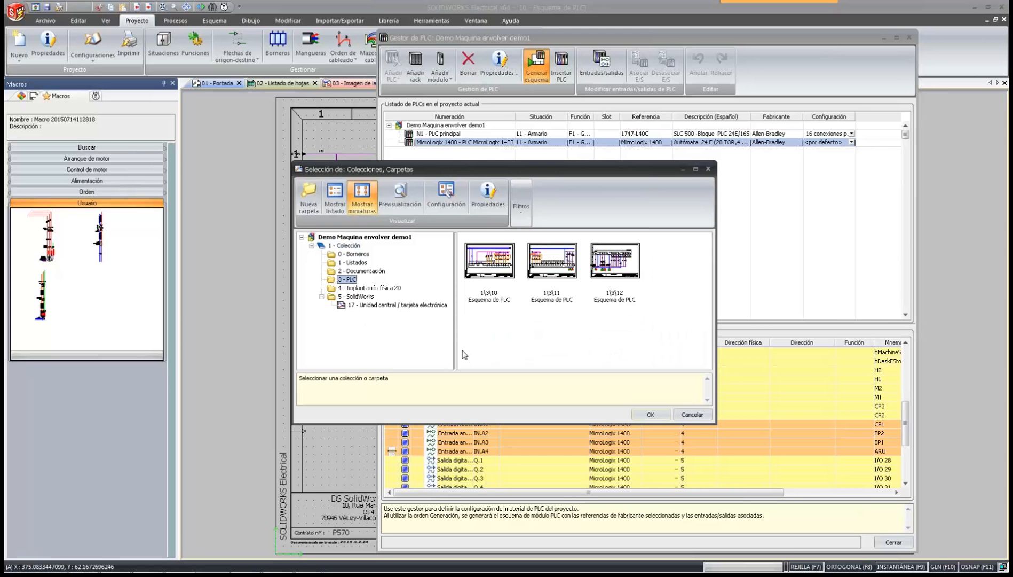
click(641, 414)
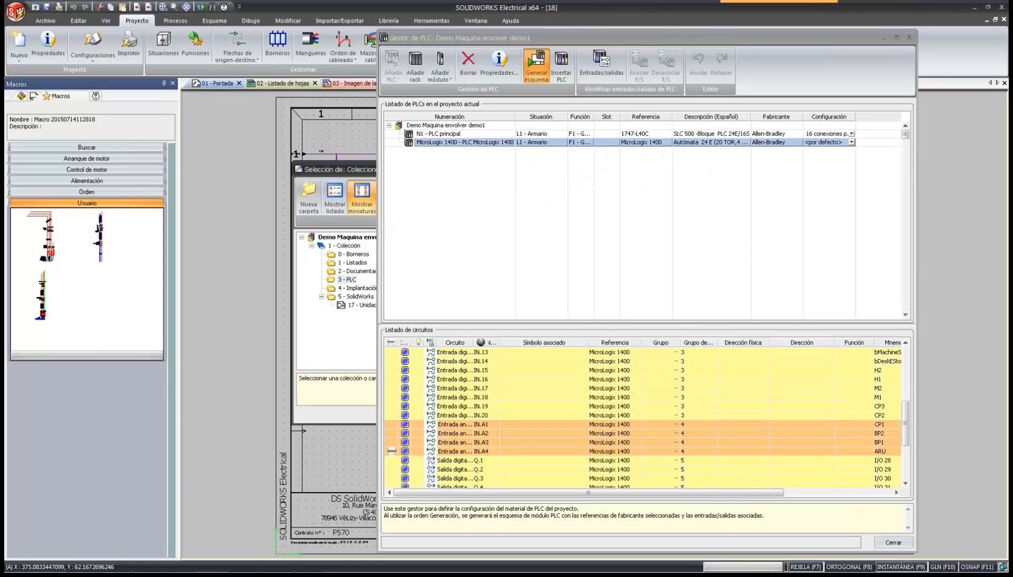
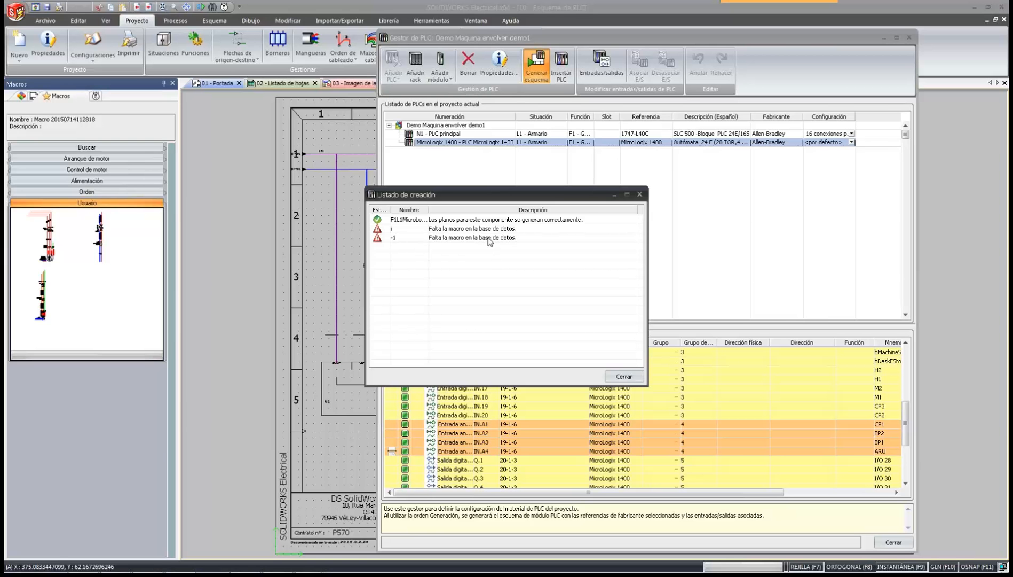
Review the creation report with a wider Estado column, then close the report and the PLC manager.
drag(390, 209, 437, 210)
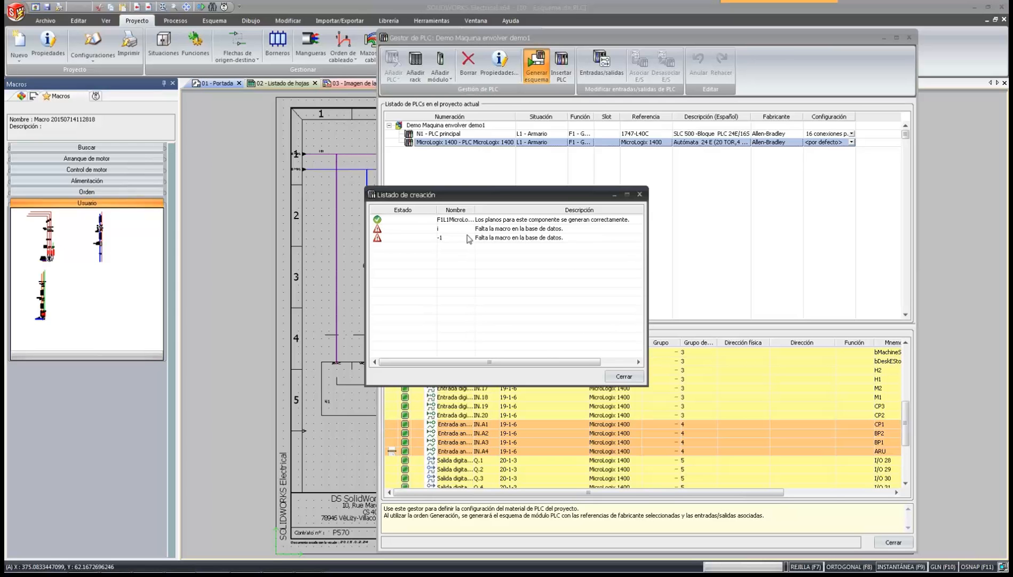
click(622, 377)
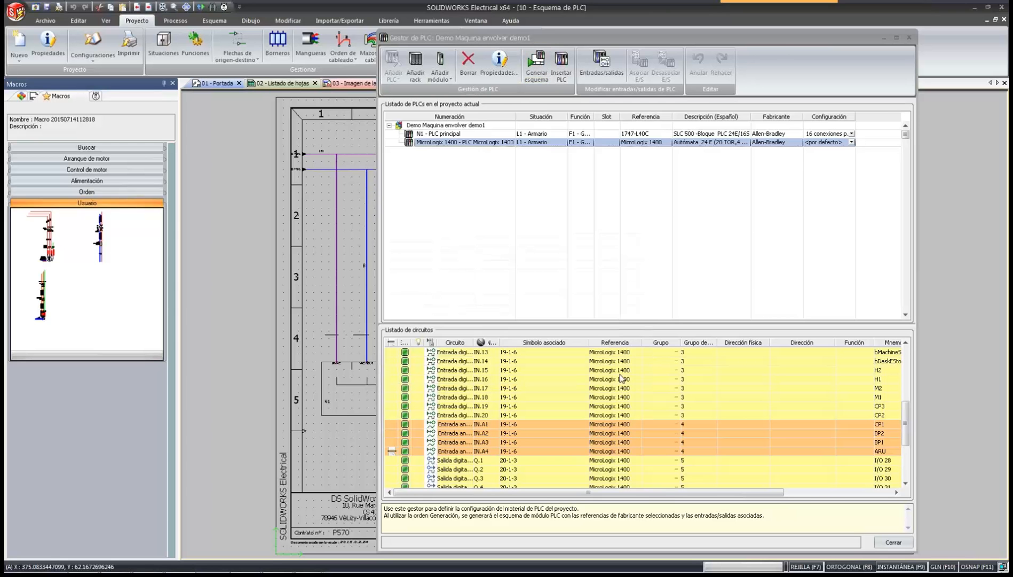
click(899, 543)
Open the generated sheet 18 - Esquema automático from the 3 - PLC folder in the project documents.
click(33, 96)
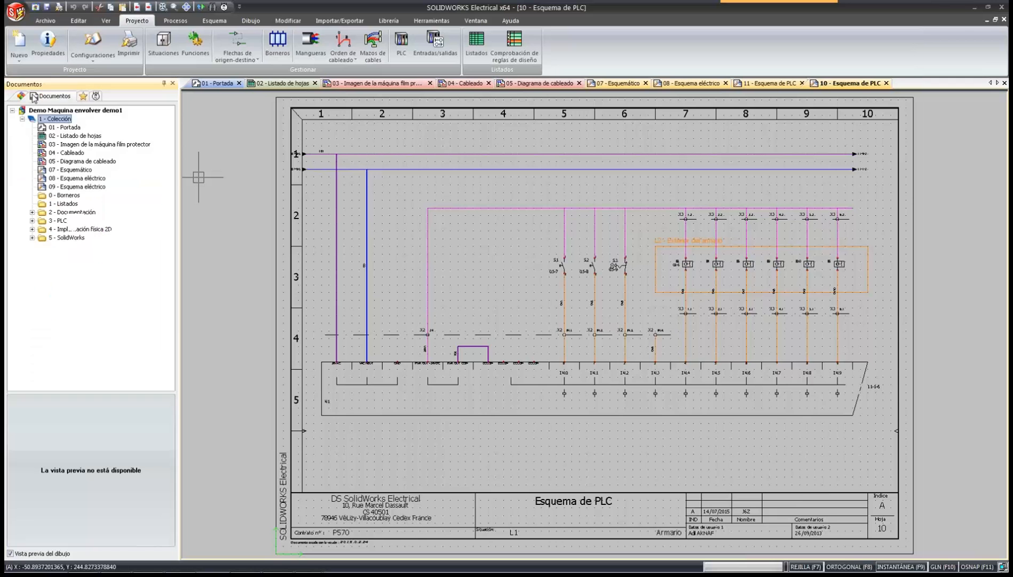
click(32, 220)
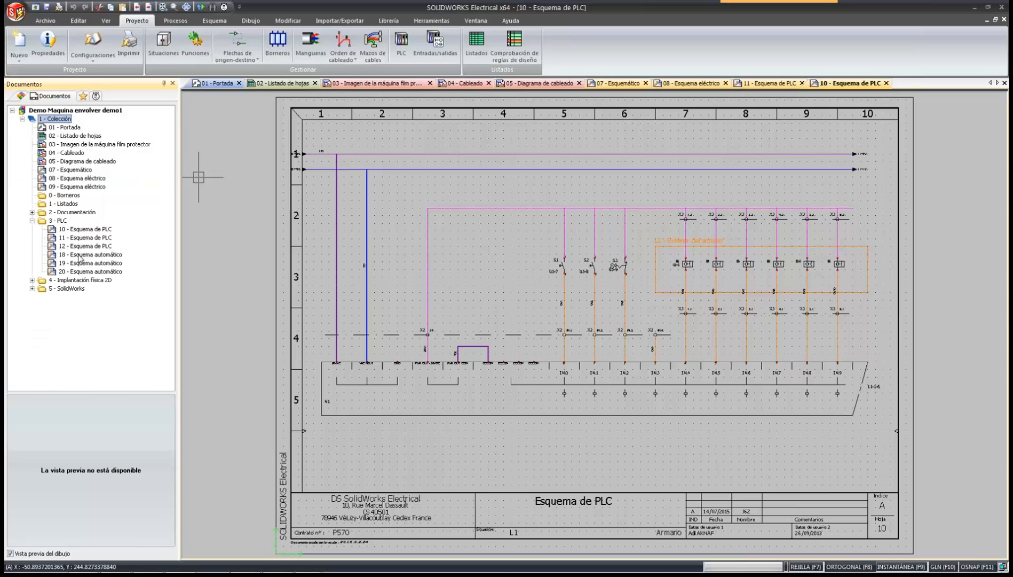
click(80, 255)
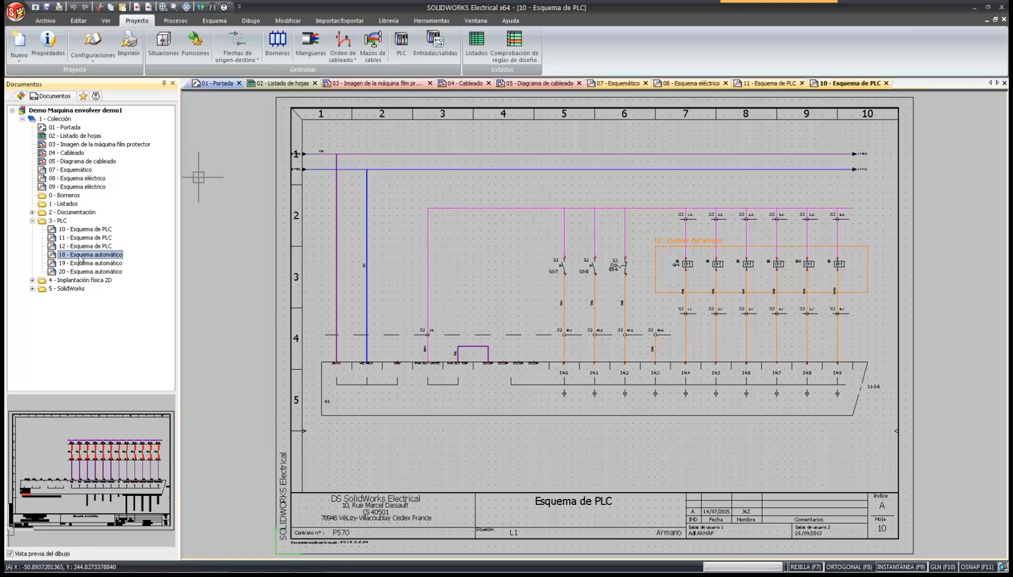
double_click(80, 256)
Examine the PLC inputs, switches S4 to S15, X1 terminals and the sheet cross-reference on sheet 18.
scroll(389, 323, down, 2)
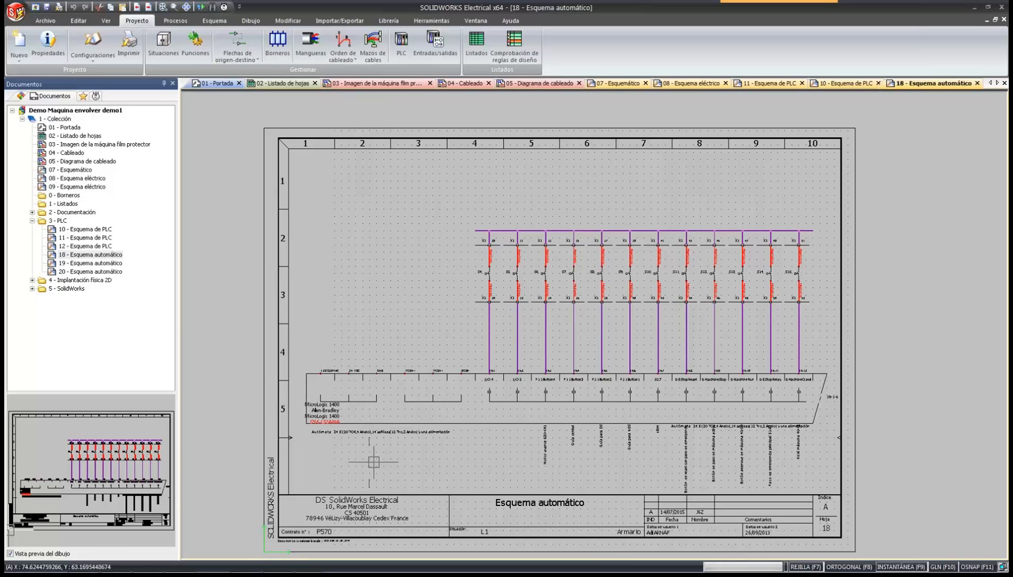
scroll(825, 401, up, 1)
scroll(824, 401, up, 2)
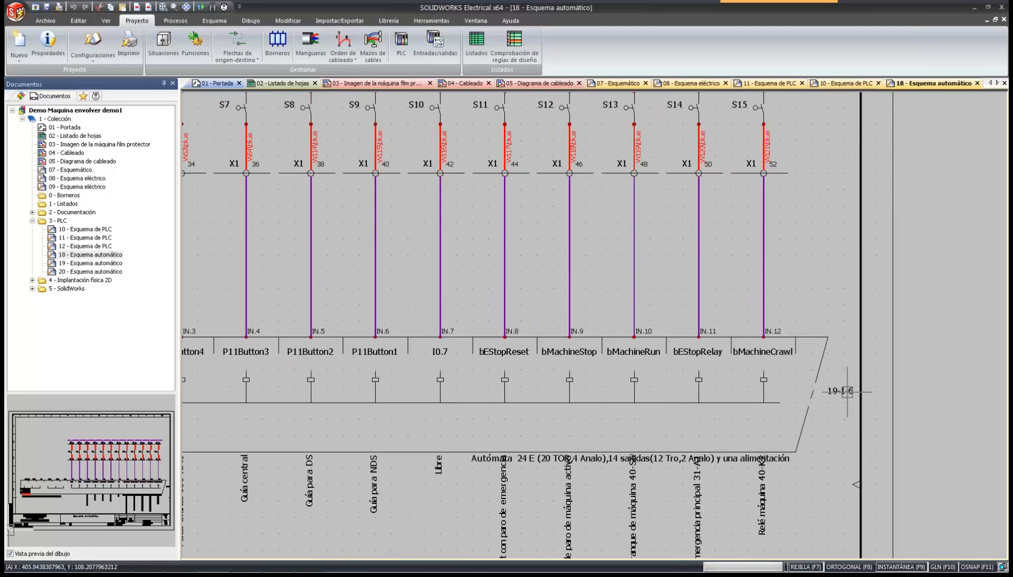
middle_drag(701, 364, 815, 535)
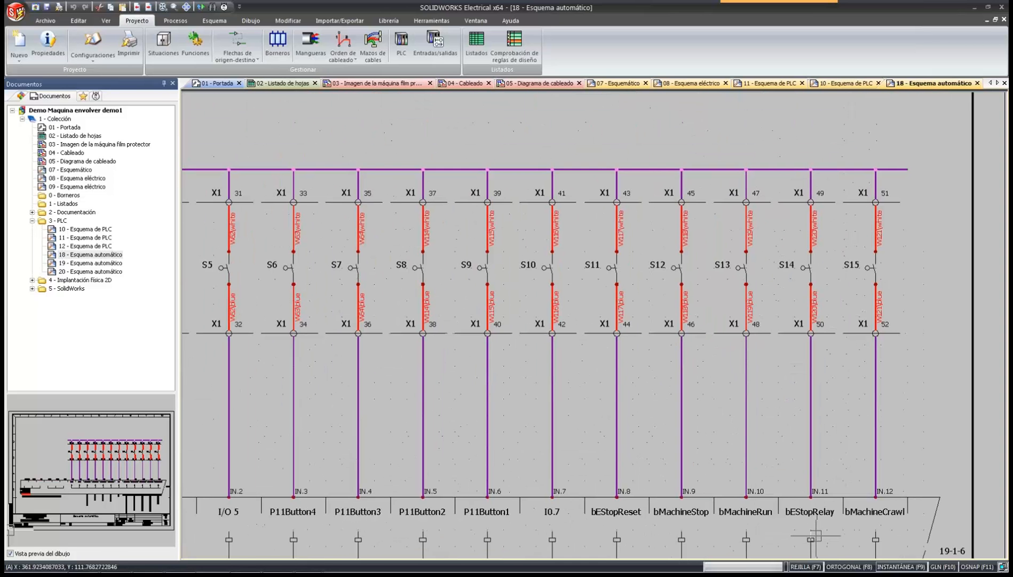
scroll(693, 455, down, 1)
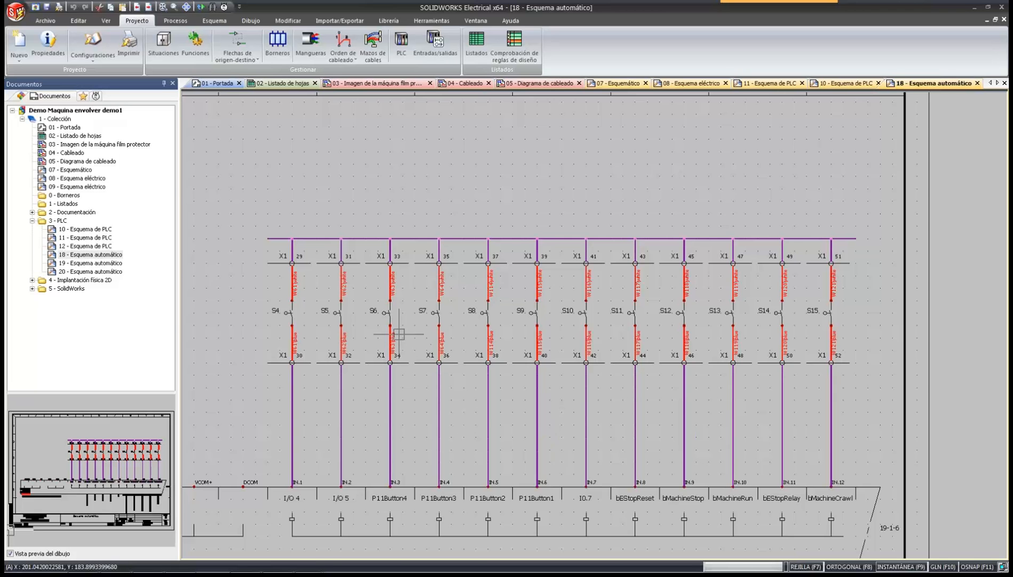
Look at the symbol replacement option for switch S6 on sheet 18 without applying it.
scroll(399, 334, up, 2)
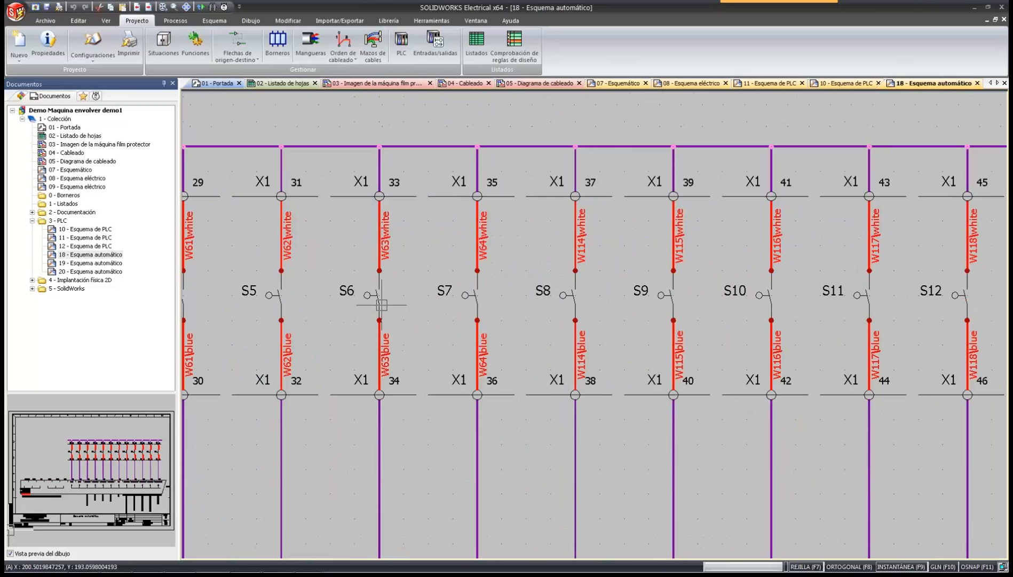
right_click(381, 305)
mouse_move(454, 346)
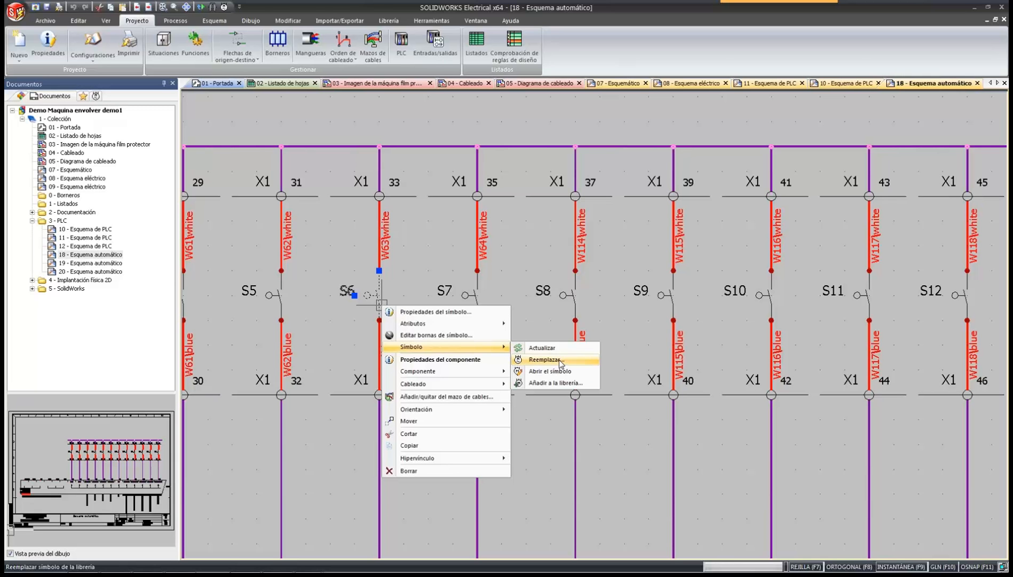
click(443, 242)
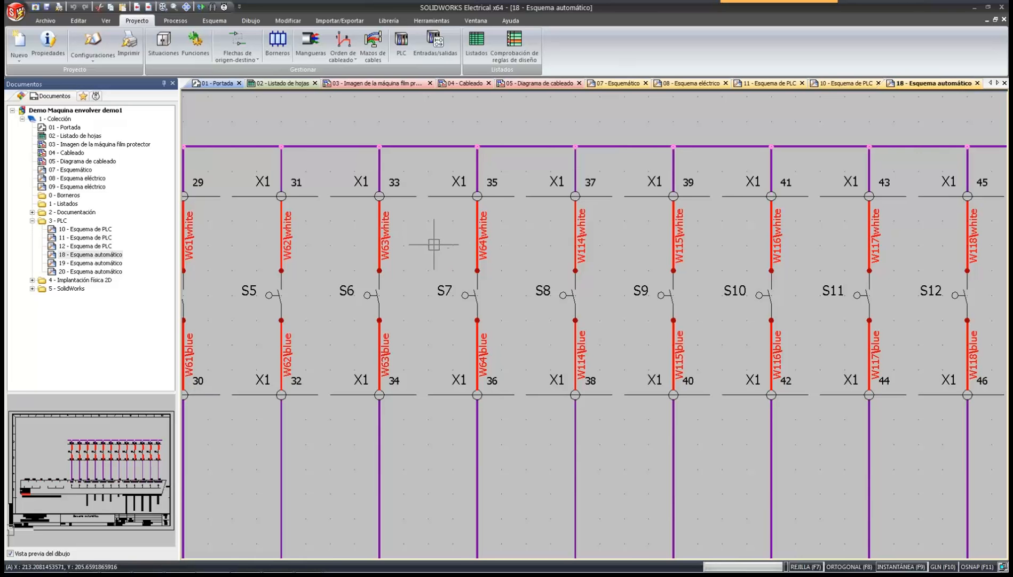
scroll(379, 255, down, 2)
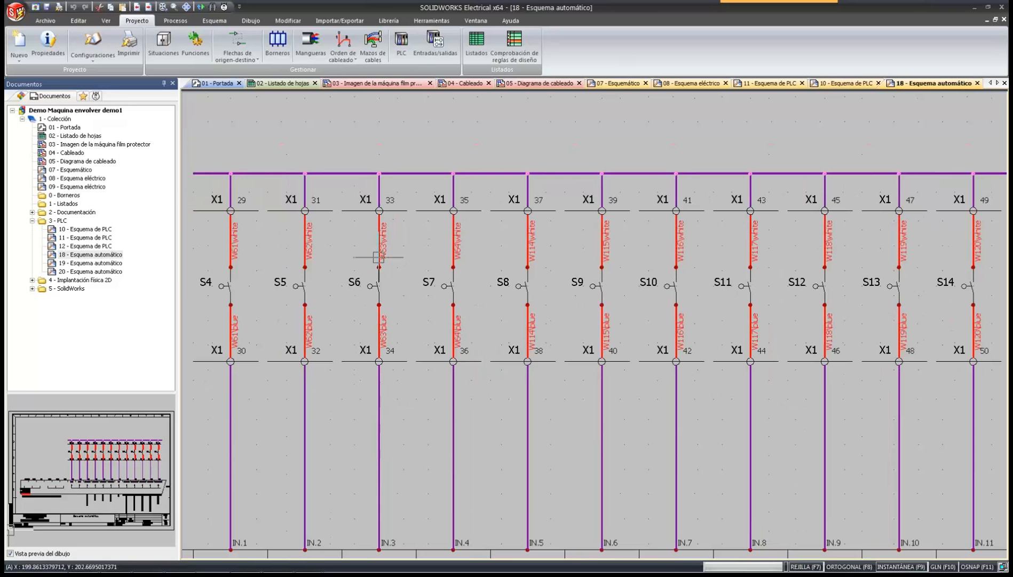
Open sheet 19 - Esquema automático and inspect the continuation of the MicroLogix 1400 inputs.
double_click(90, 263)
scroll(434, 336, down, 2)
scroll(434, 337, up, 3)
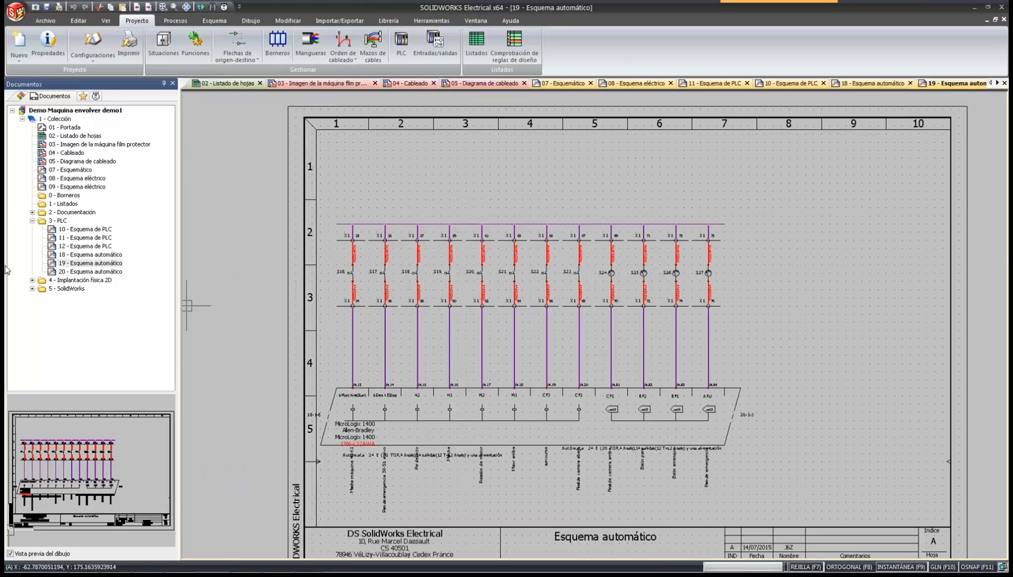
Open sheet 20 - Esquema automático and examine the PLC outputs with relay coils K8 to K19.
double_click(90, 271)
middle_drag(347, 297, 532, 317)
scroll(362, 420, up, 3)
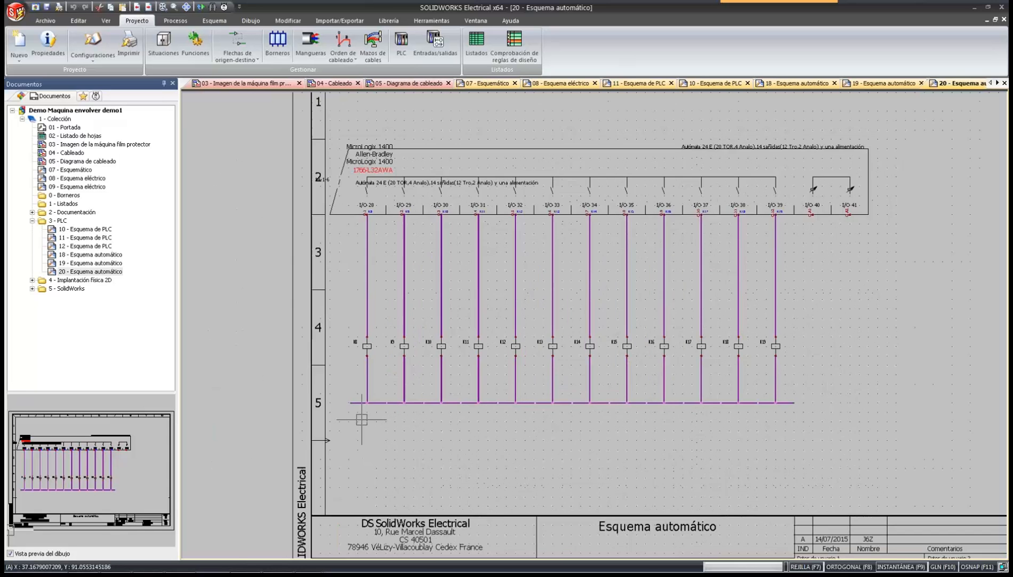
middle_drag(717, 394, 710, 393)
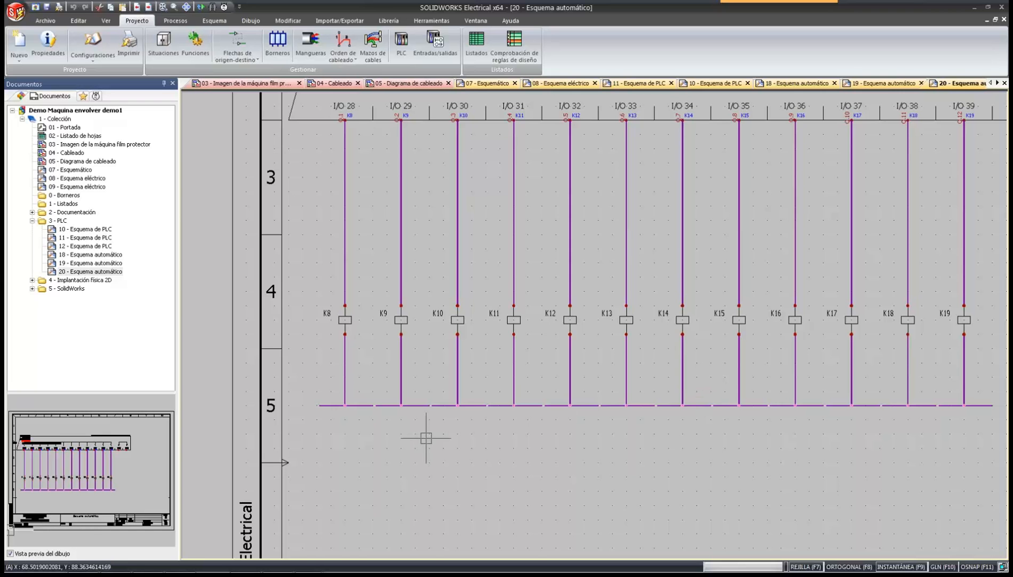
middle_drag(428, 437, 362, 411)
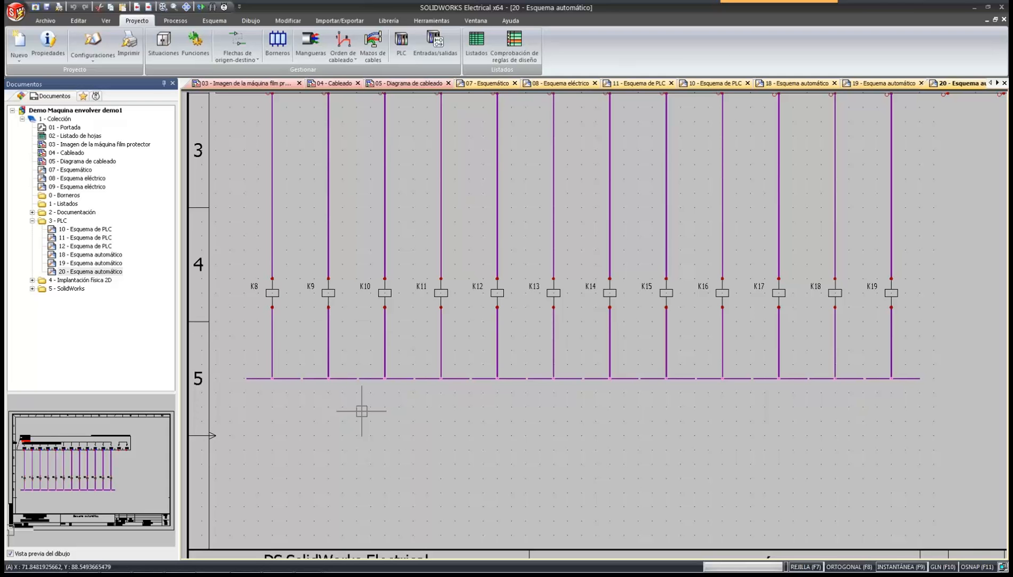
Stretch the first segment of the common wire below coils K8 to K19 into one continuous line past K19.
scroll(302, 384, up, 4)
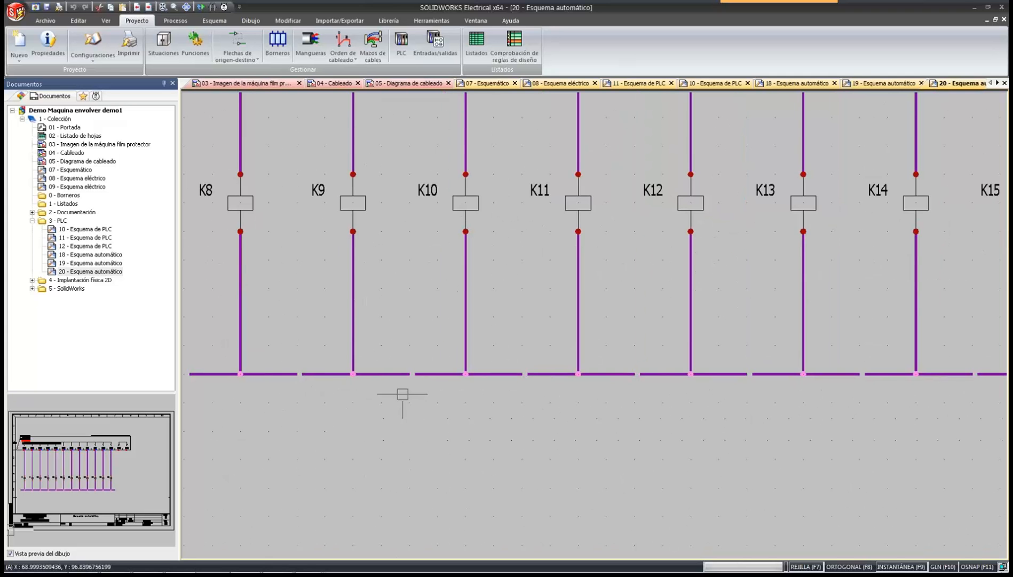
scroll(421, 427, down, 1)
scroll(422, 427, down, 2)
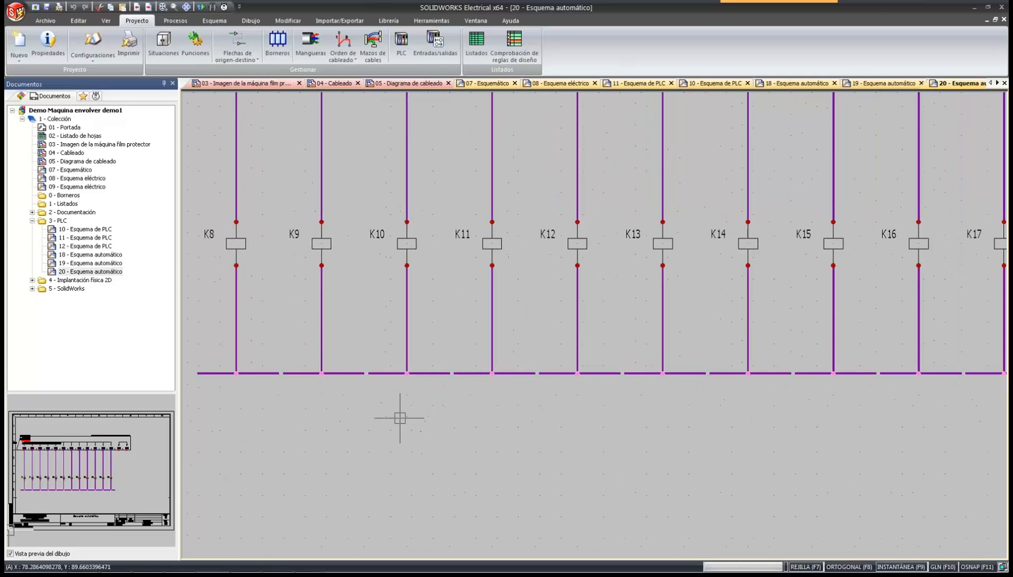
scroll(401, 418, down, 1)
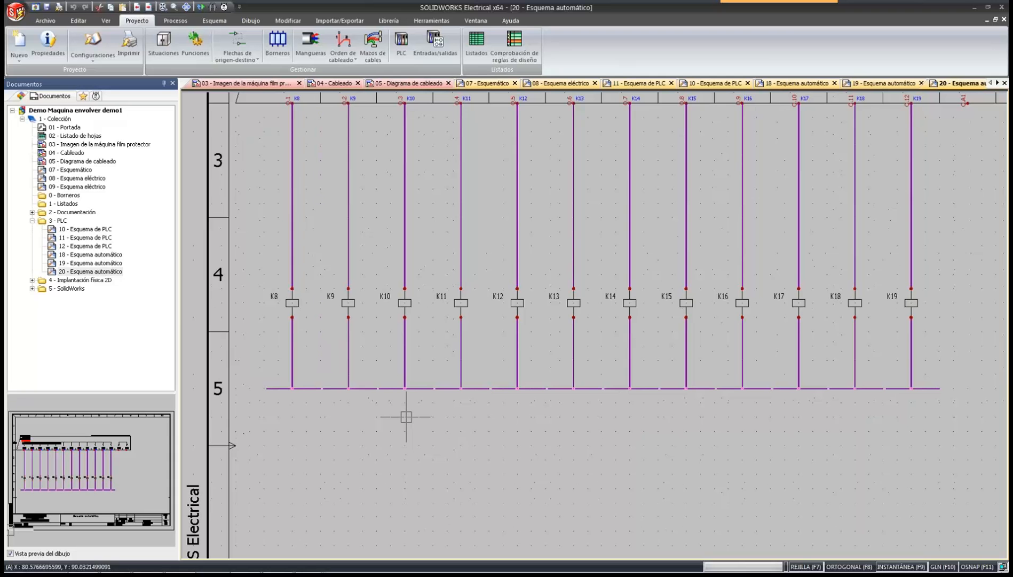
click(320, 388)
click(320, 388)
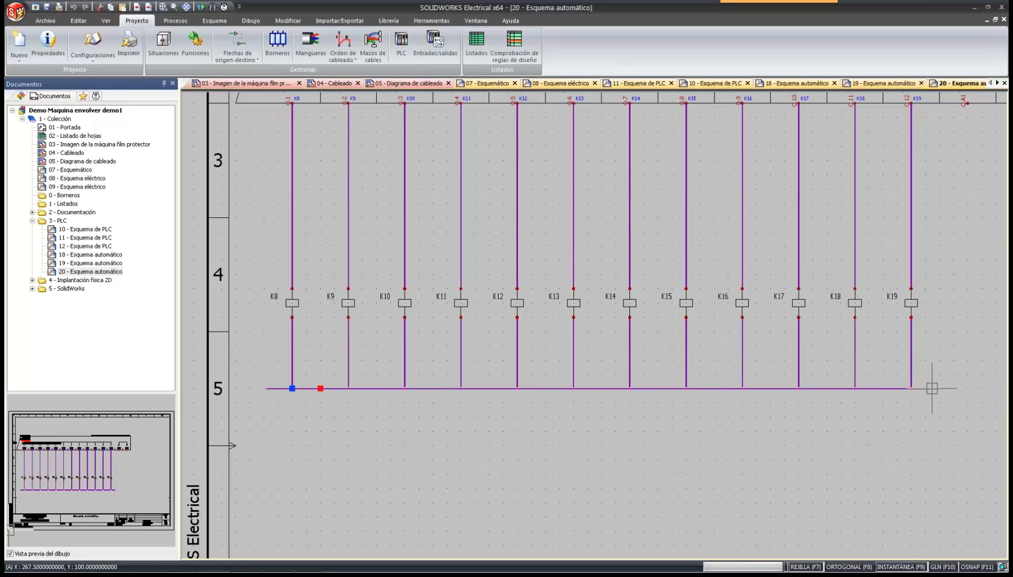
click(933, 388)
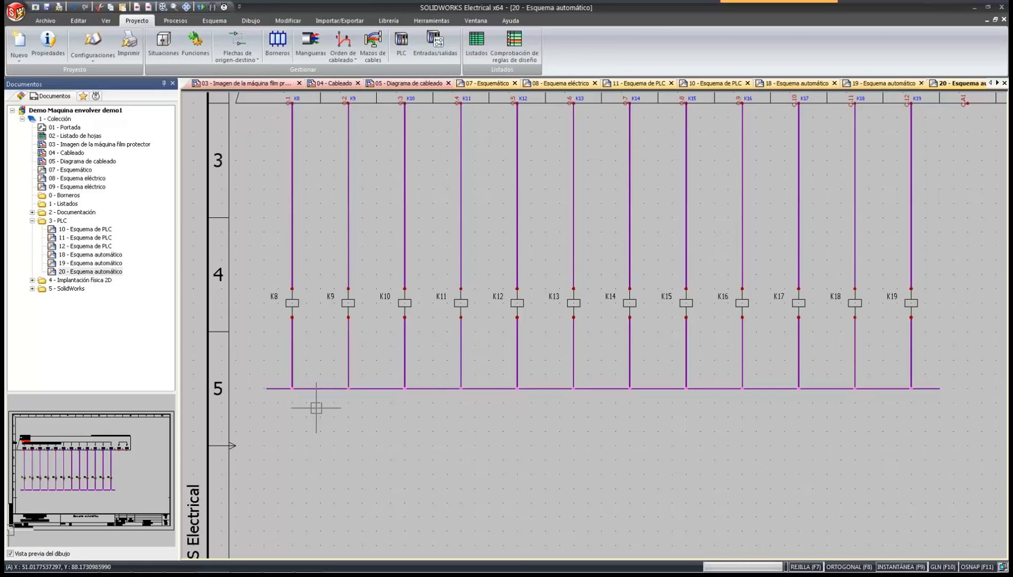
Check the individual segments of the common wire between the K8, K9, K10 and K11 branches.
scroll(314, 407, up, 5)
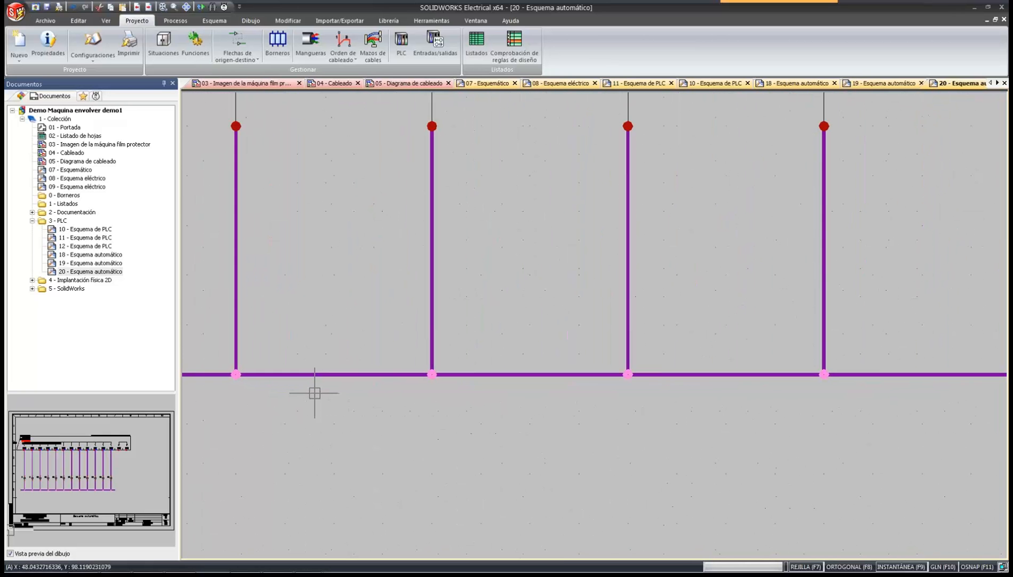
click(324, 374)
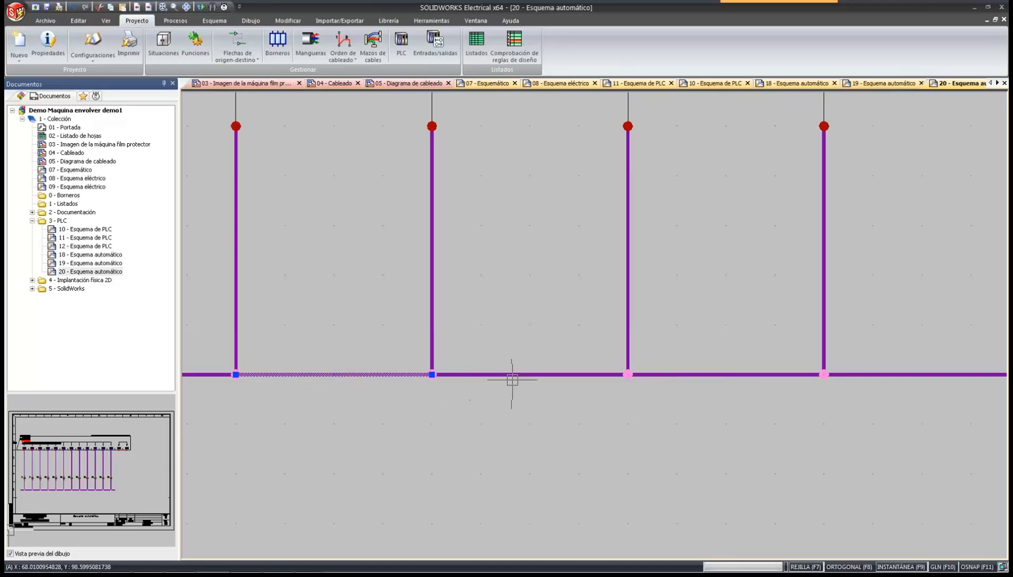
click(541, 375)
click(689, 374)
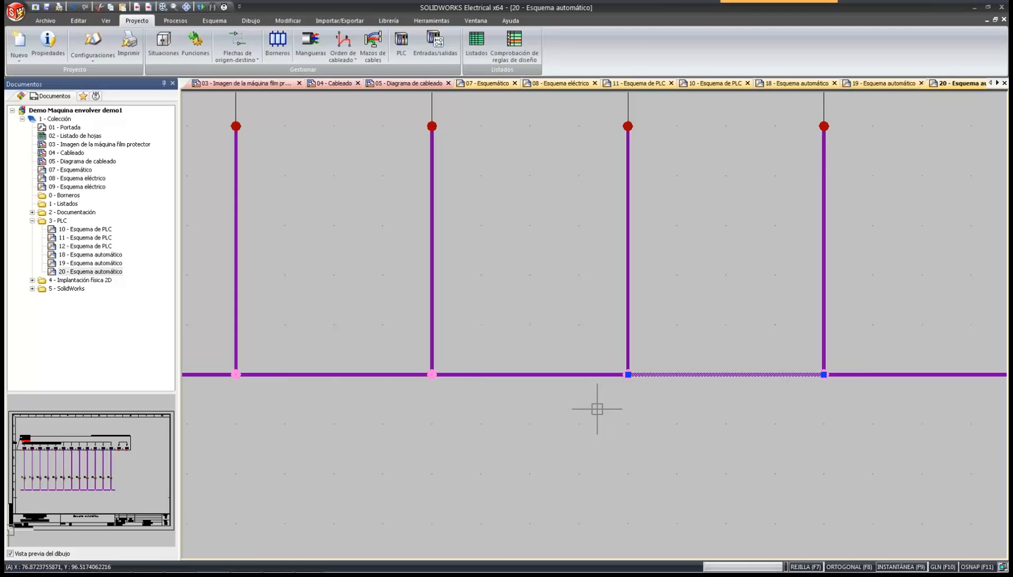
scroll(575, 395, down, 5)
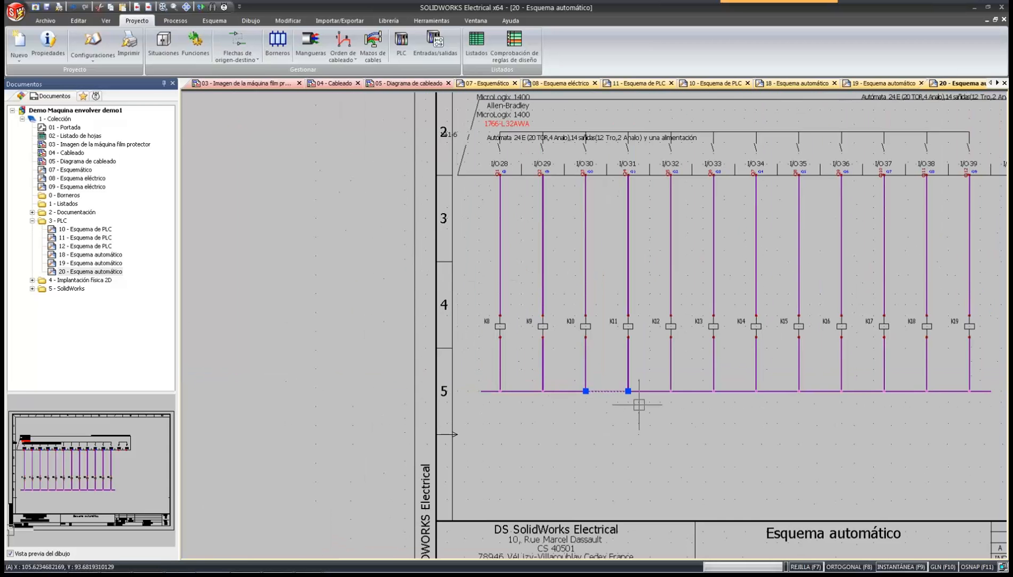
middle_drag(639, 404, 478, 447)
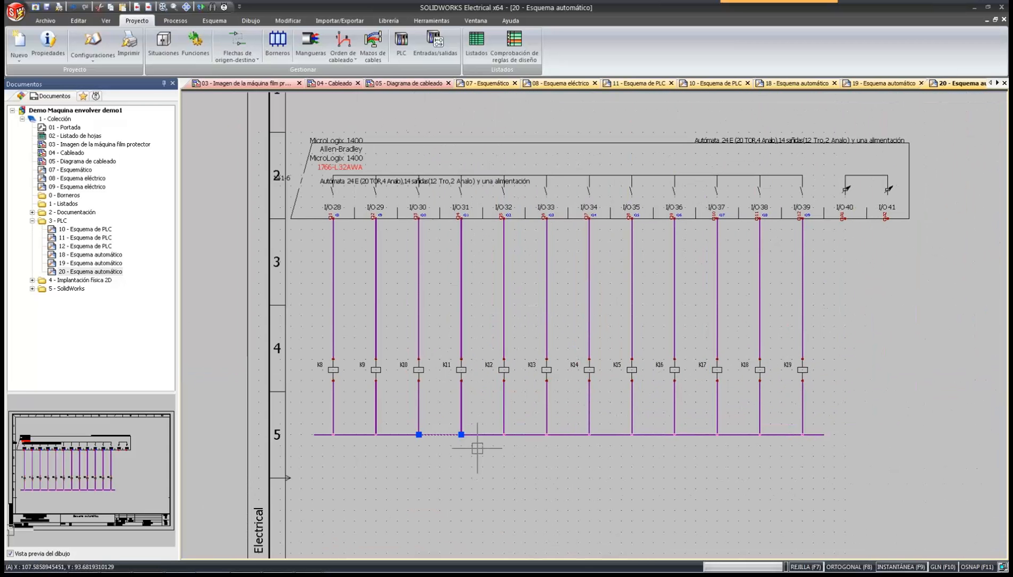
In the origin-destination manager, link the upper common wire of sheet 18 to that of sheet 19 with a single insertion.
click(244, 66)
click(251, 69)
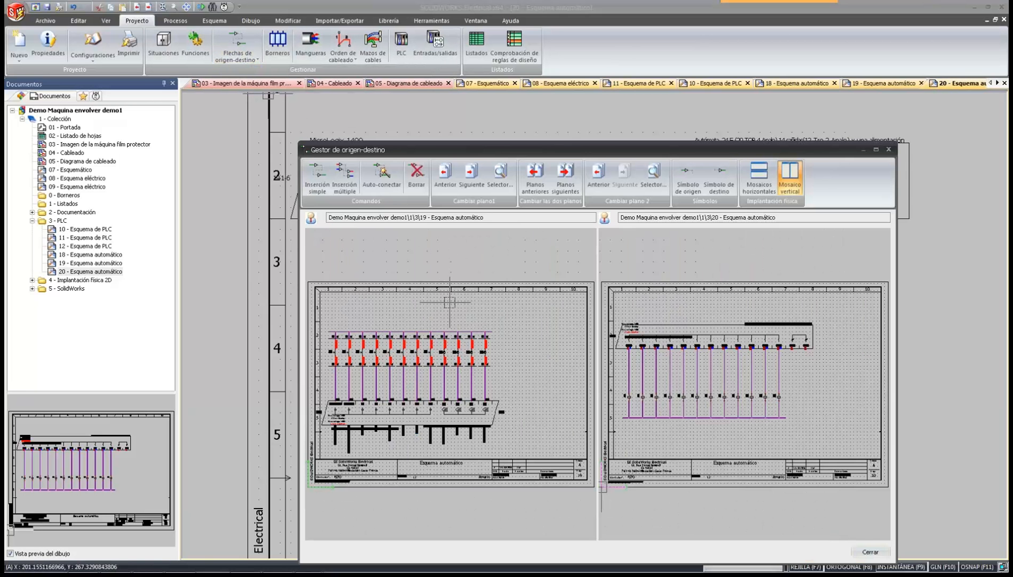
click(535, 173)
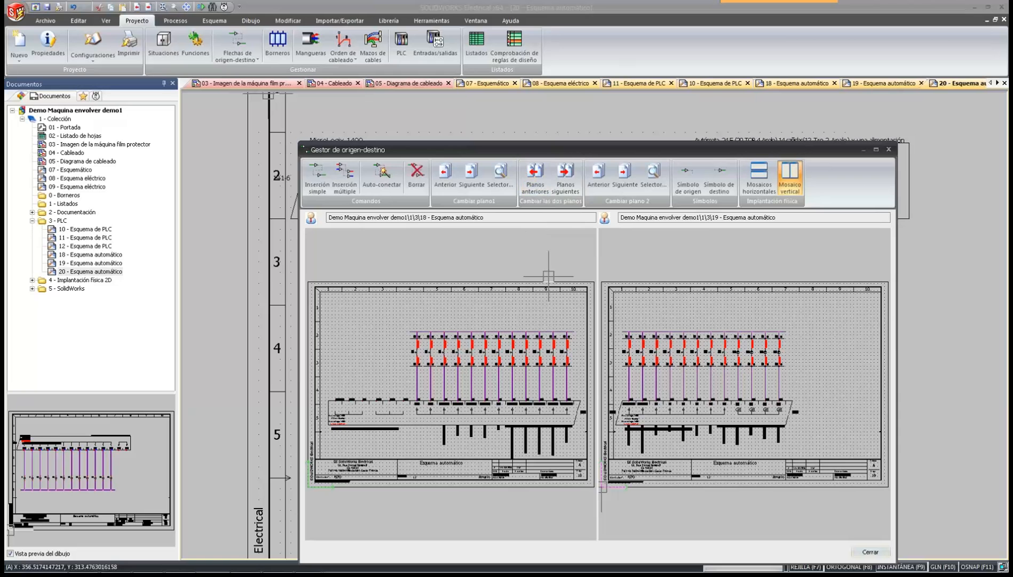
click(318, 182)
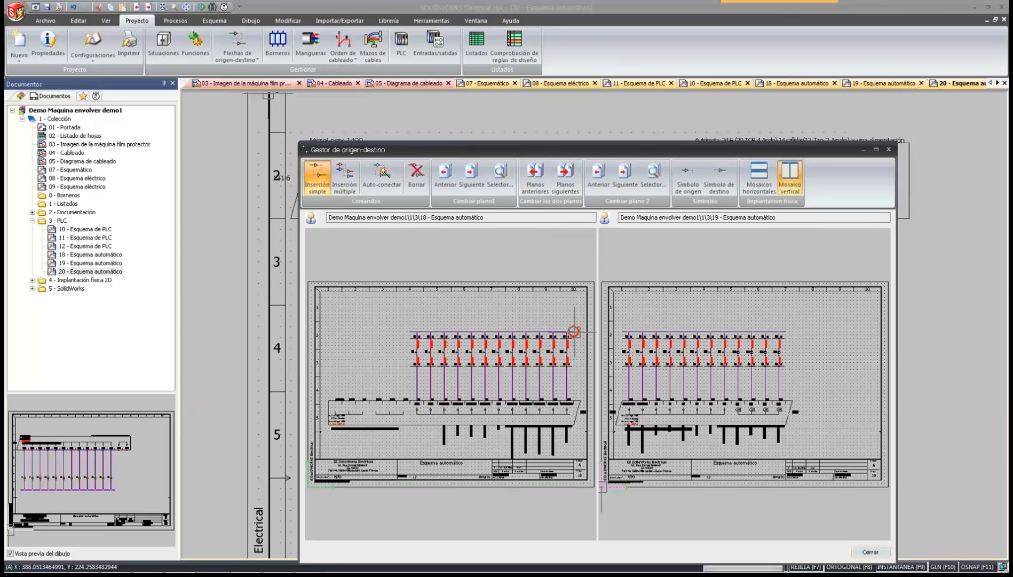
click(574, 331)
click(617, 331)
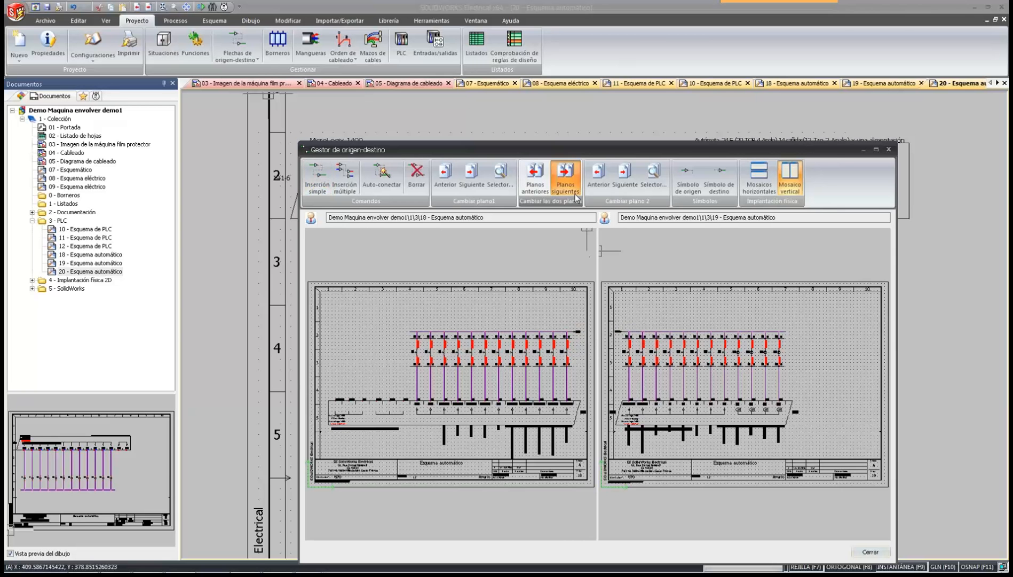
Link the upper common wire of sheet 19 to the common coil wire of sheet 20, and check the arrow on sheet 20.
click(565, 173)
click(313, 184)
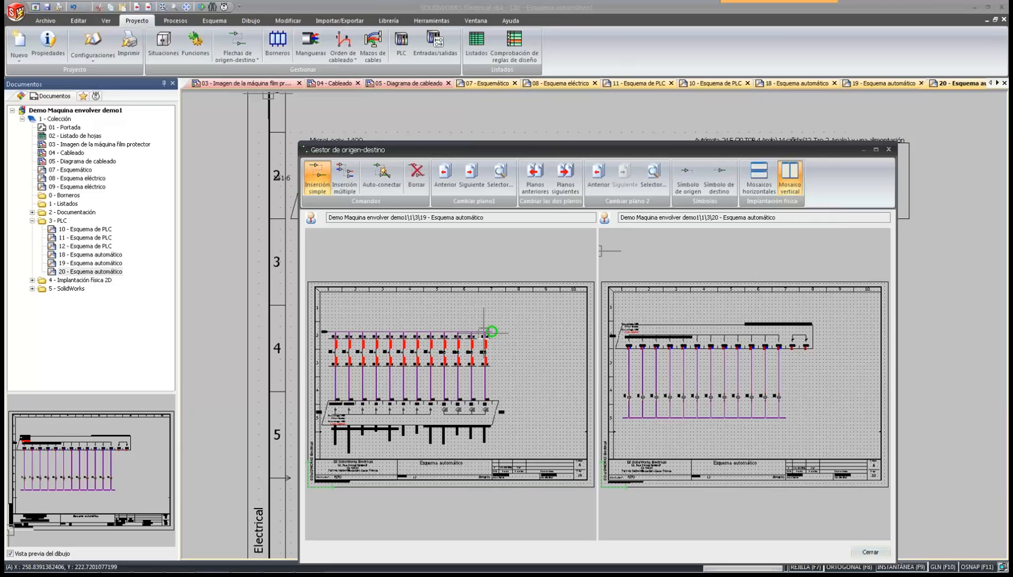
click(514, 352)
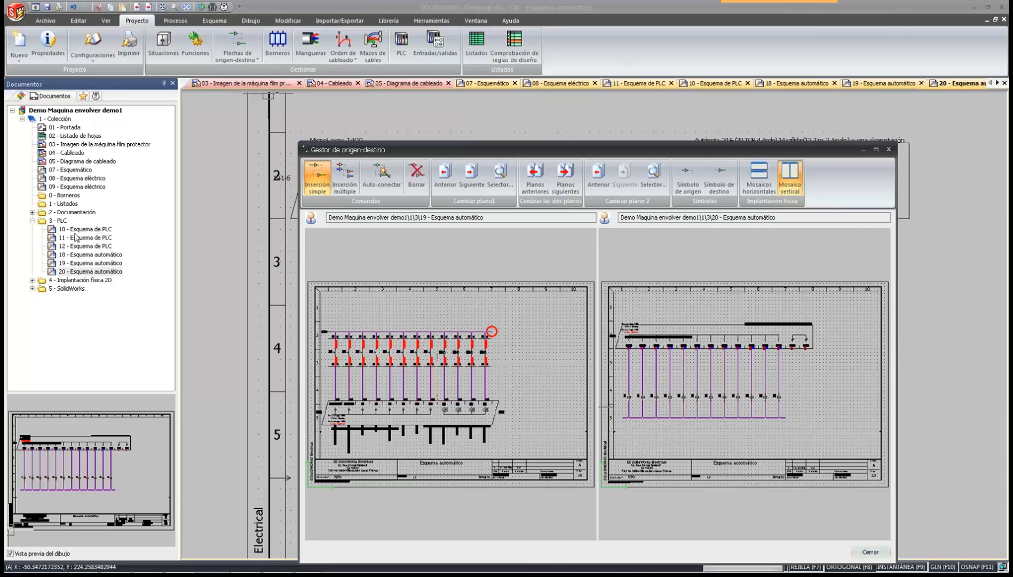
click(628, 421)
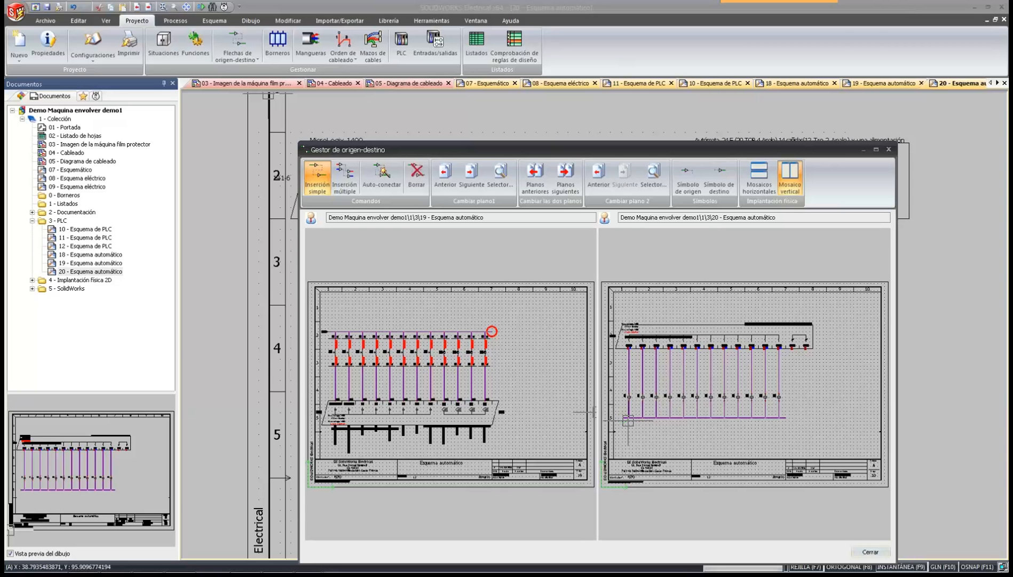
click(629, 421)
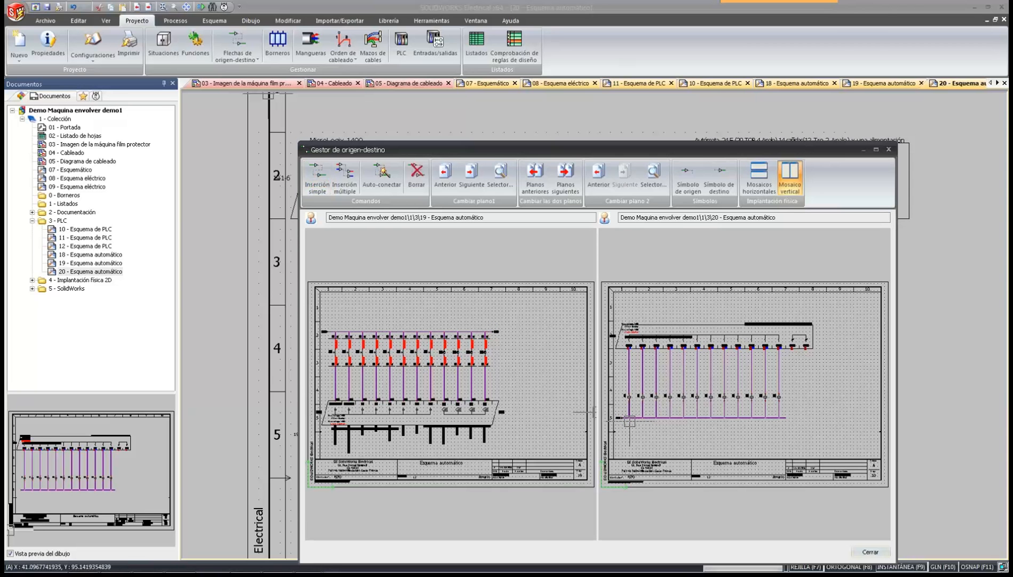
click(870, 552)
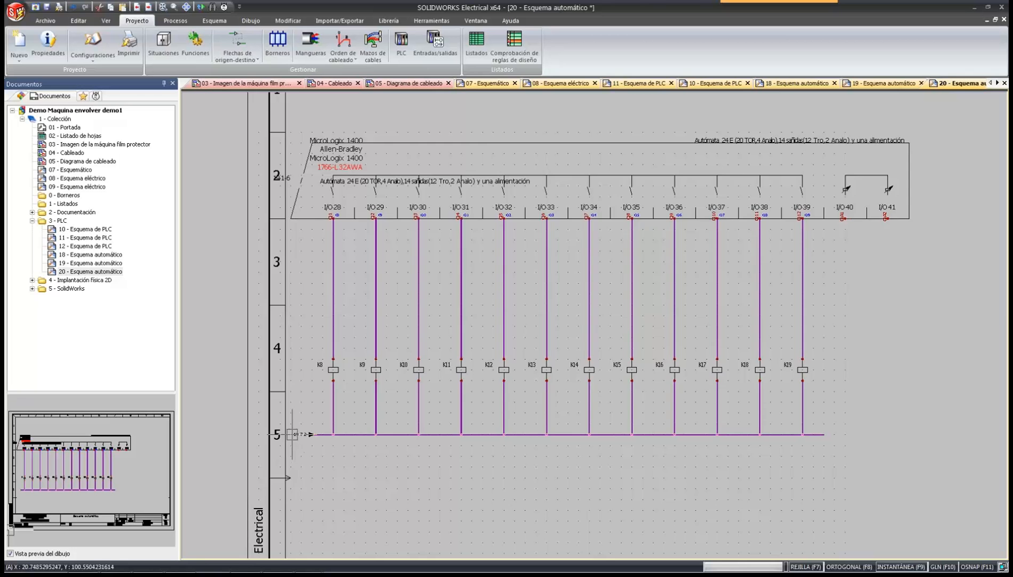
scroll(294, 432, up, 3)
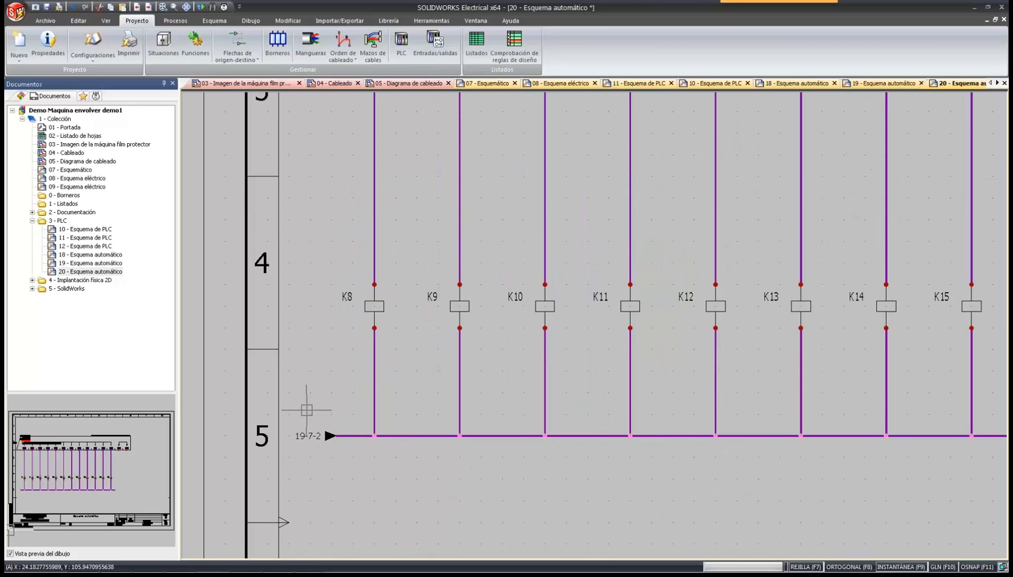
scroll(313, 391, down, 4)
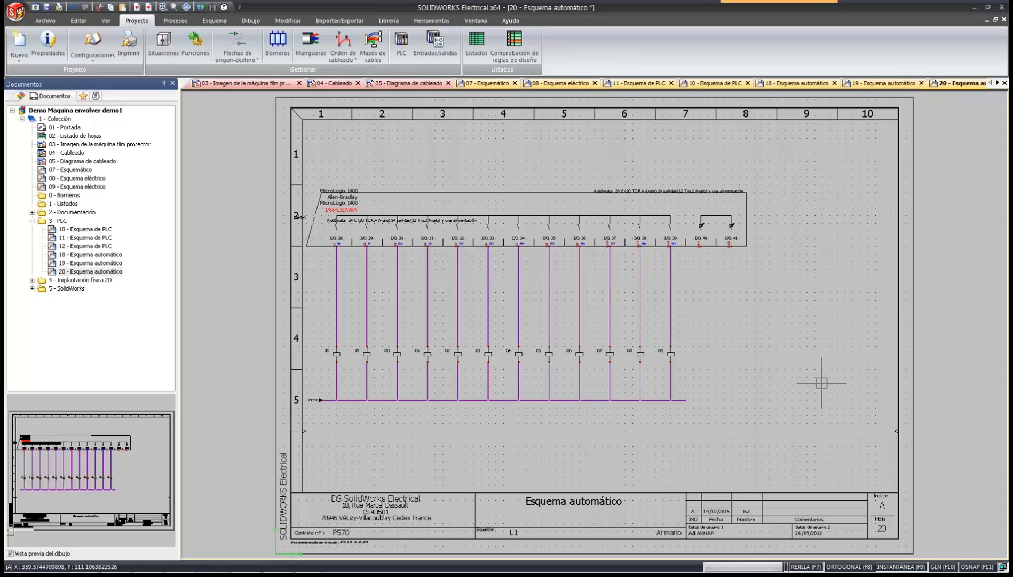
Open the manufacturer reference manager, look over its classification and additional content options, and close it.
click(1000, 154)
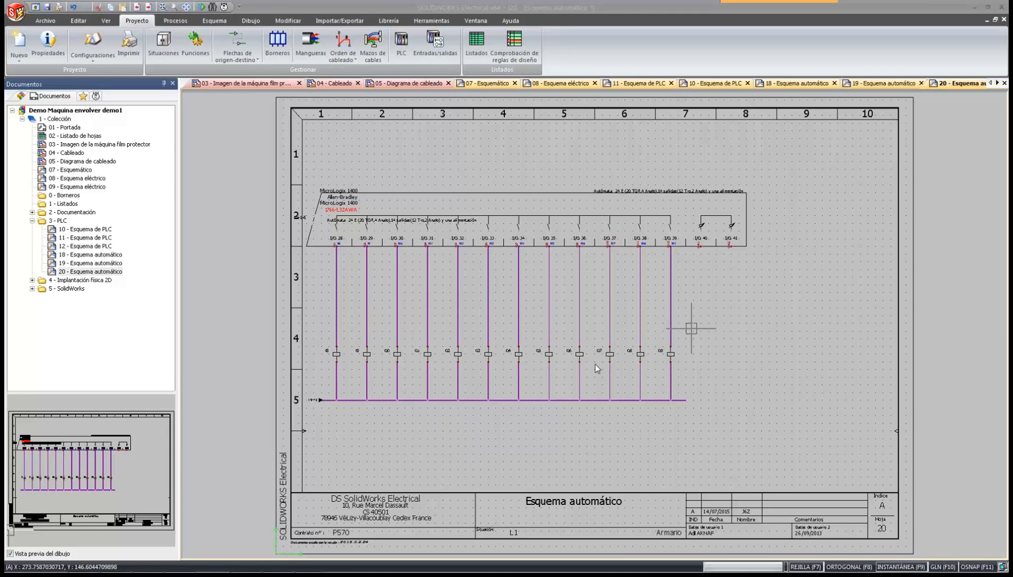
click(387, 21)
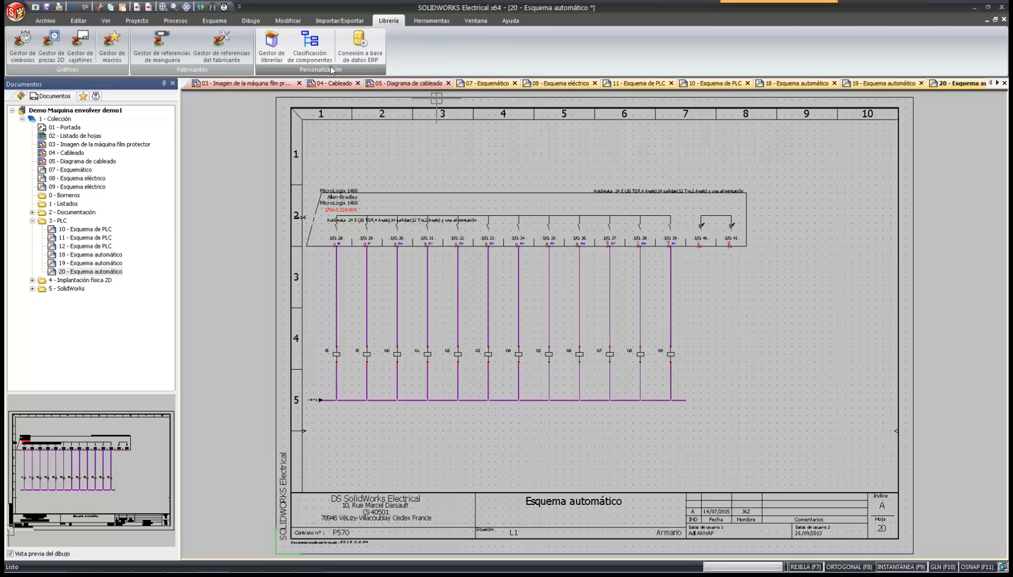
click(233, 52)
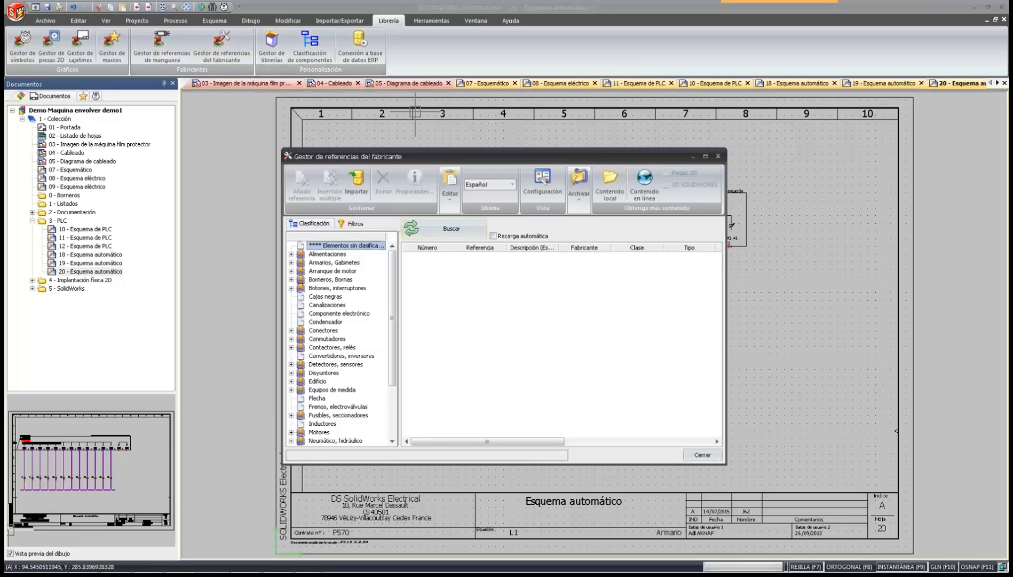
drag(429, 157, 410, 80)
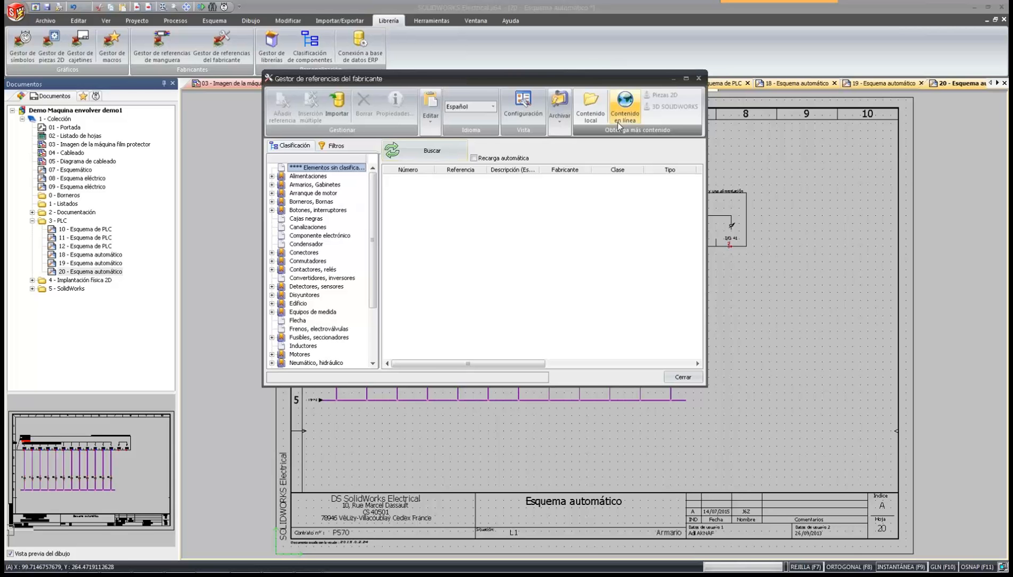
click(698, 80)
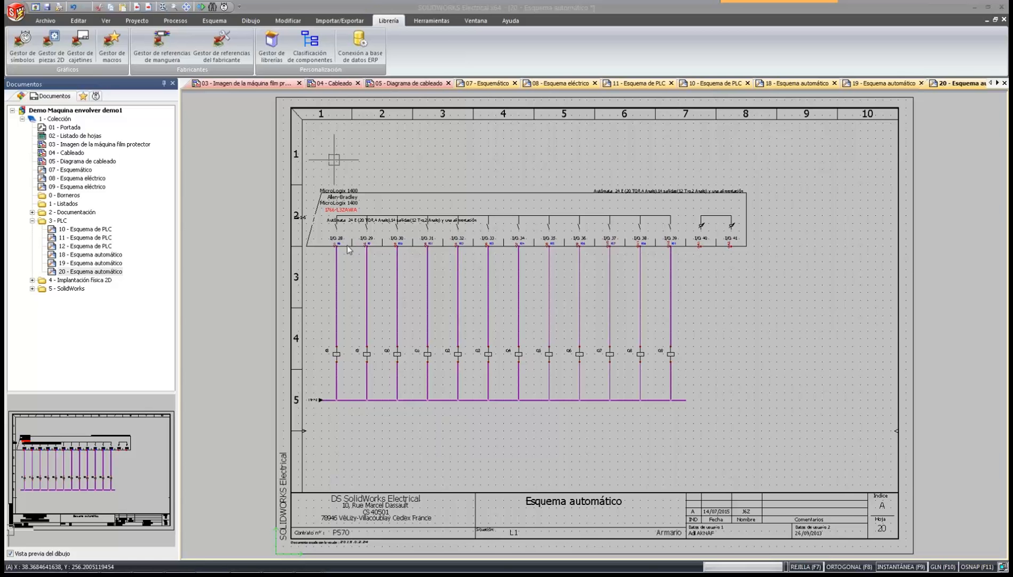
From the manufacturer reference manager, view the online SOLIDWORKS Electrical Portal page in the browser and the local content, and close the manager.
click(234, 47)
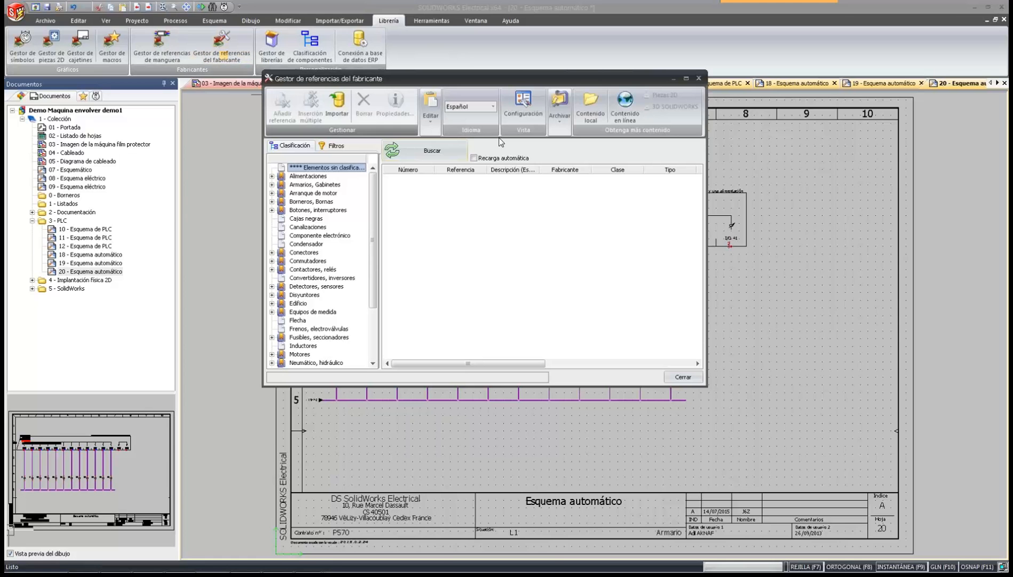
click(629, 109)
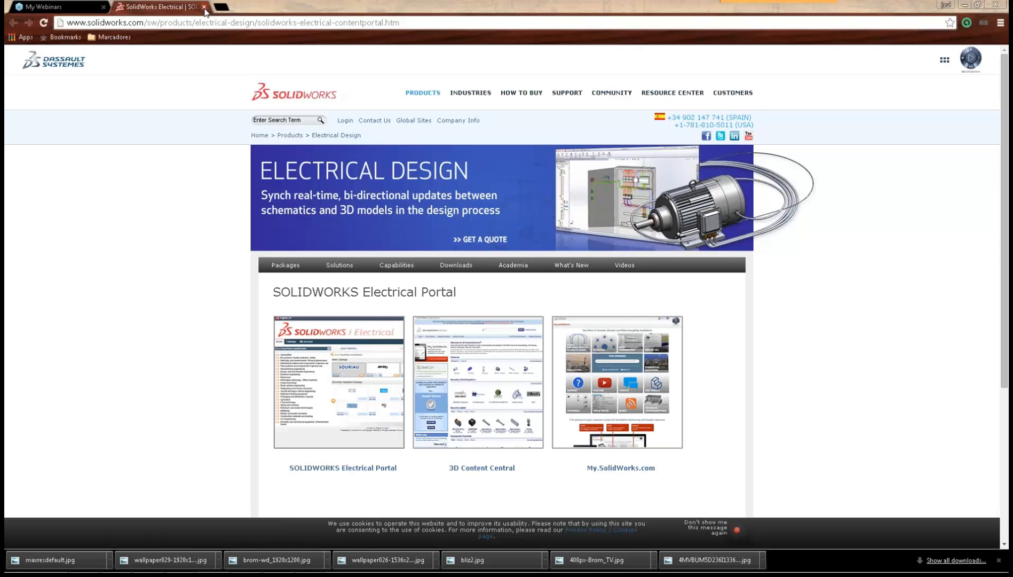
mouse_move(313, 571)
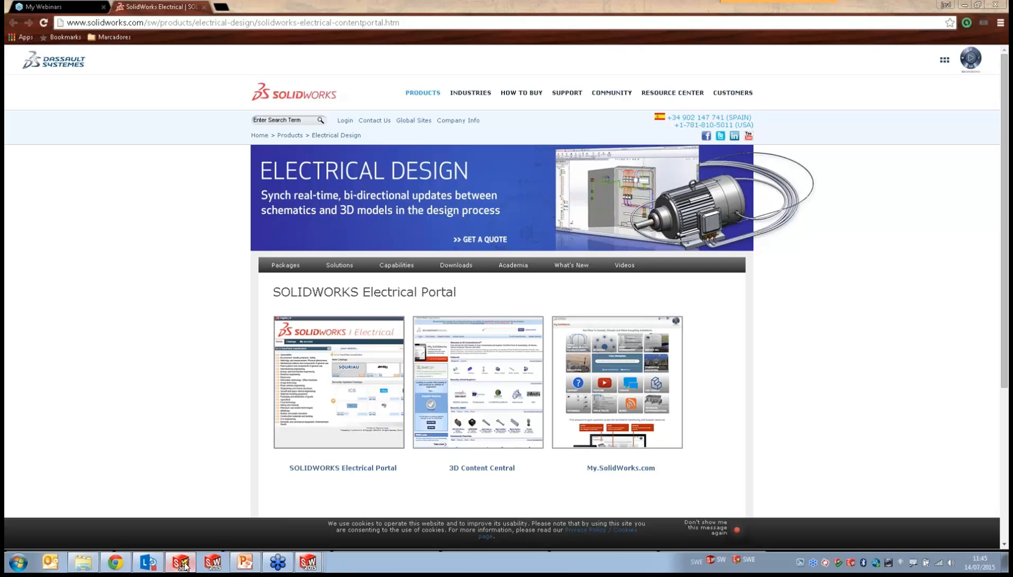
click(312, 566)
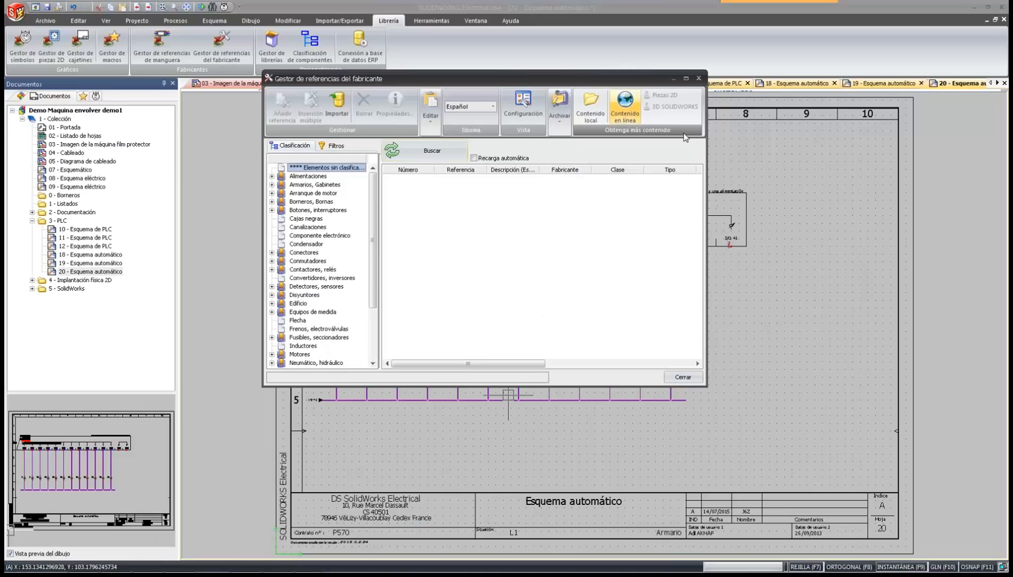
click(591, 101)
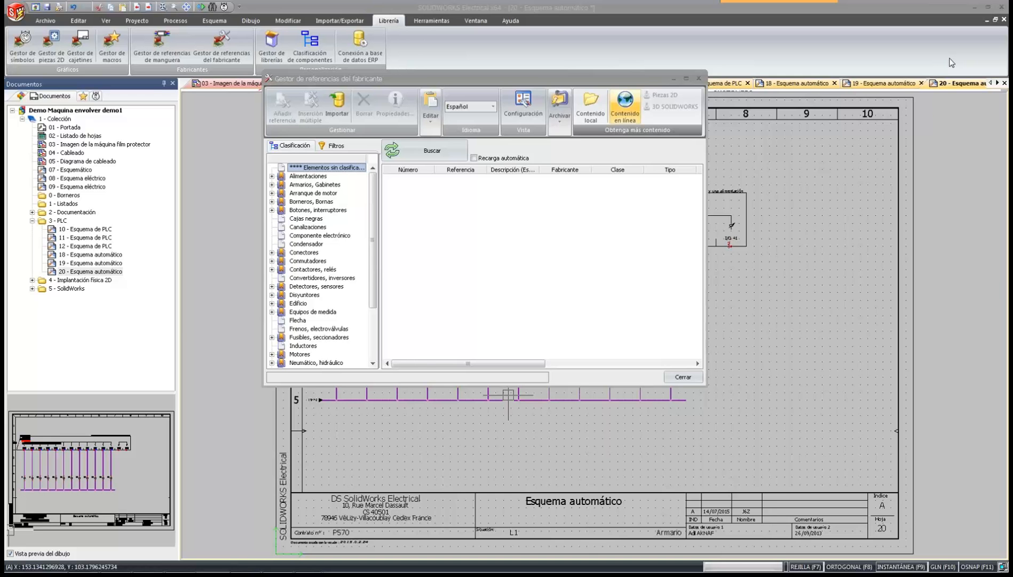
click(699, 78)
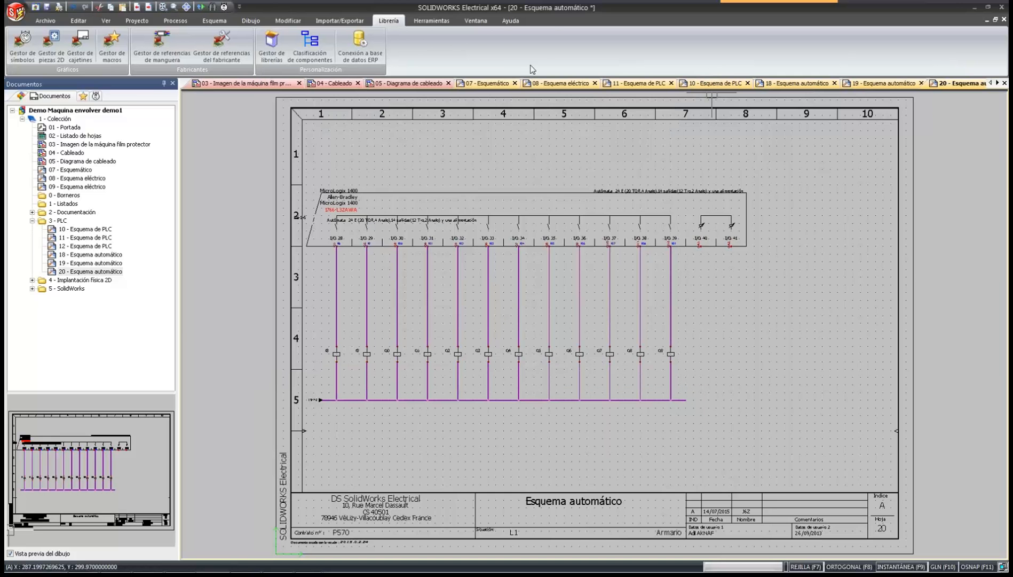
Number the new wires of the project without modifying those already numbered.
click(214, 21)
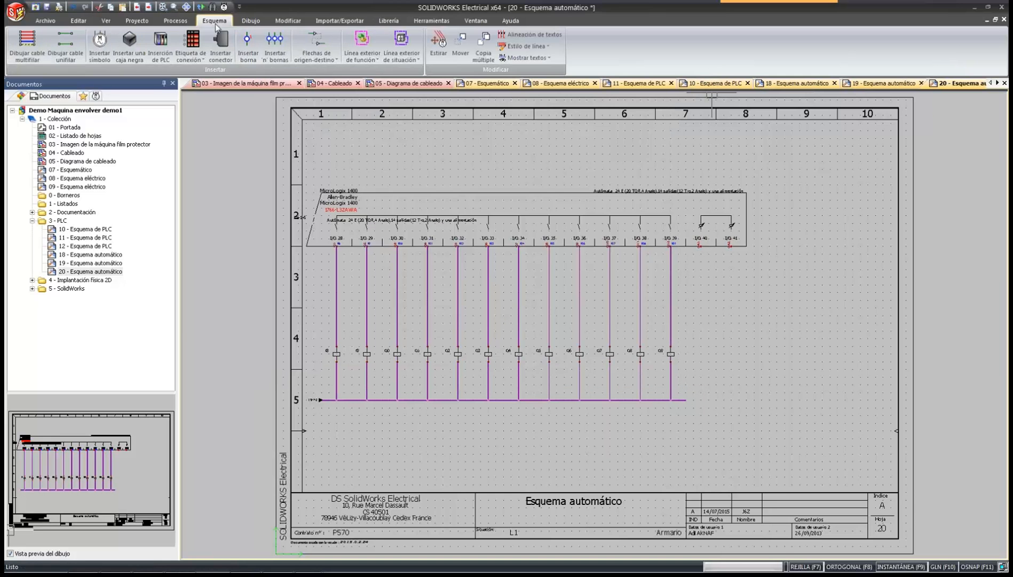
click(175, 20)
click(82, 56)
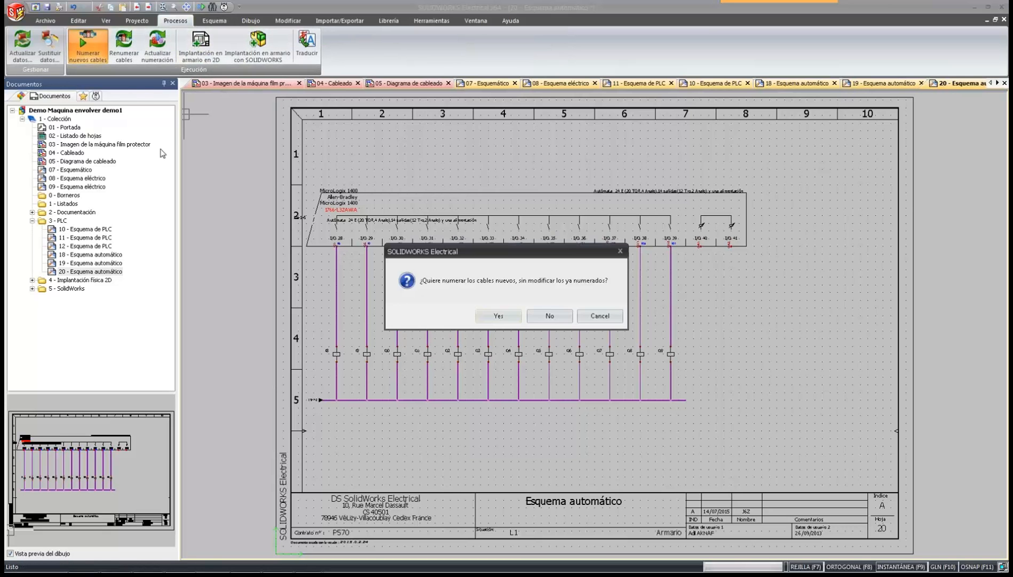
click(498, 314)
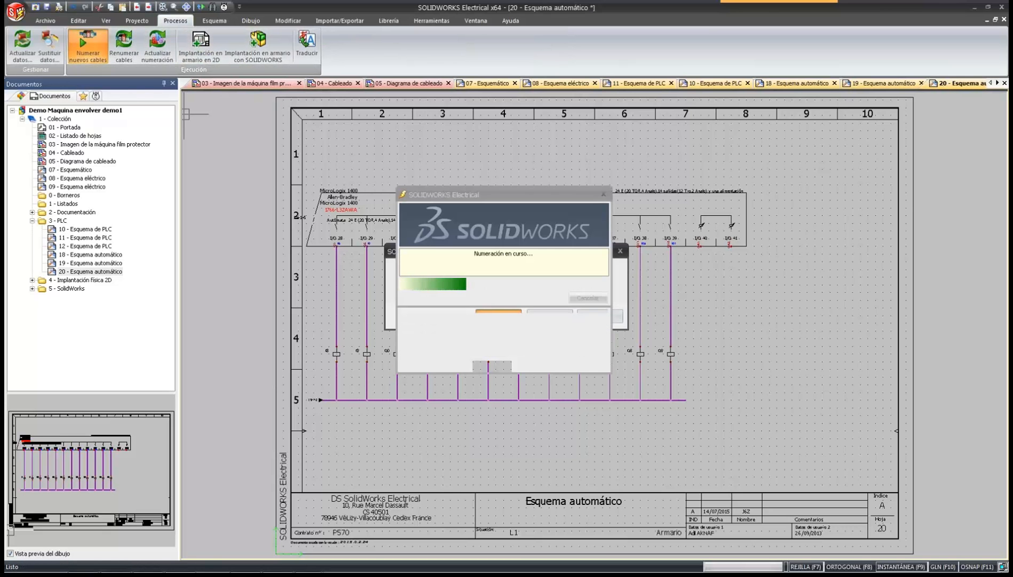
Check the new wire numbers on sheet 20, and renumber all drawings of the collection from 1 in increments of 1.
scroll(328, 262, up, 4)
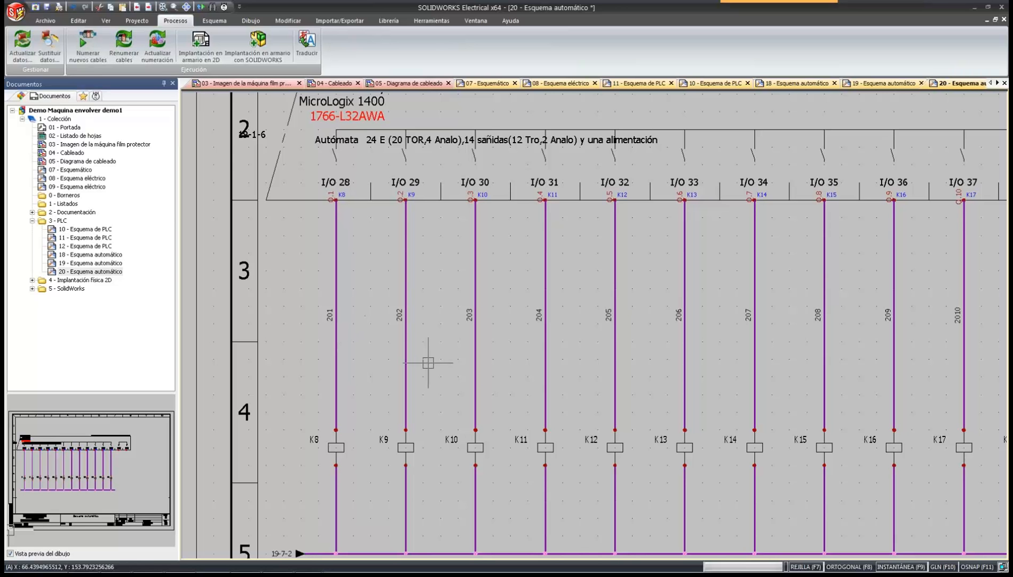
scroll(428, 363, down, 2)
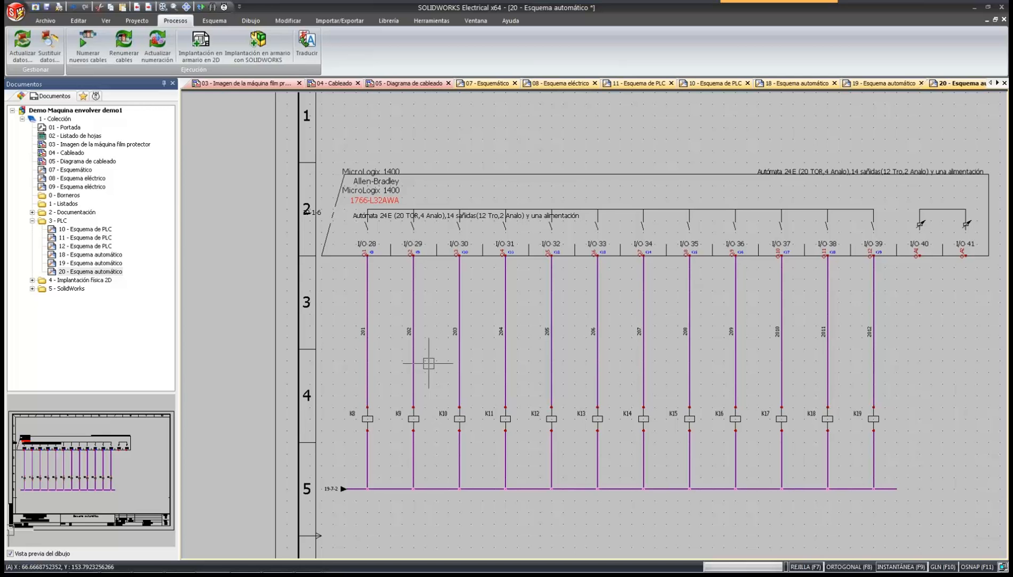
middle_drag(423, 362, 362, 344)
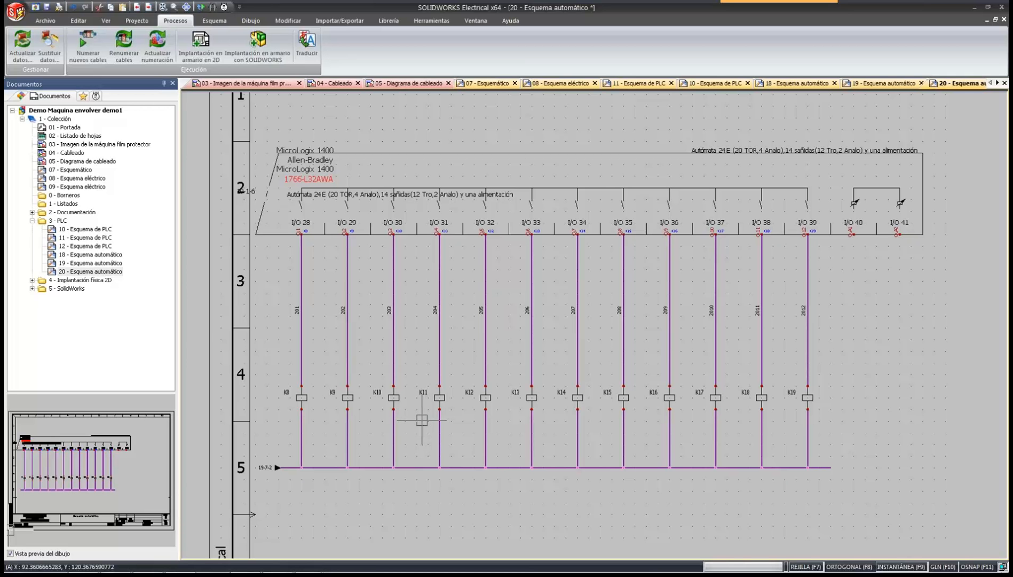
click(94, 273)
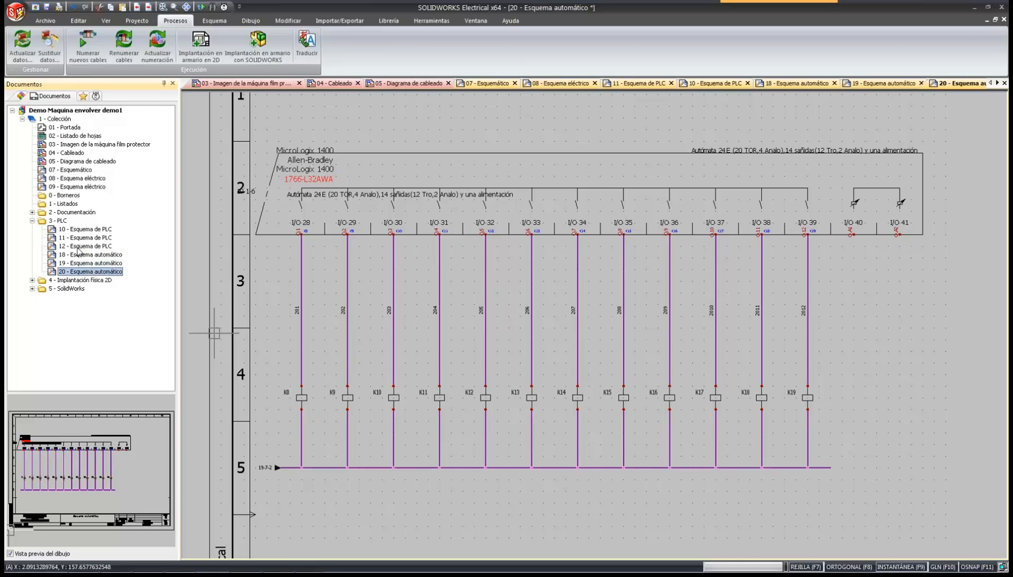
click(78, 247)
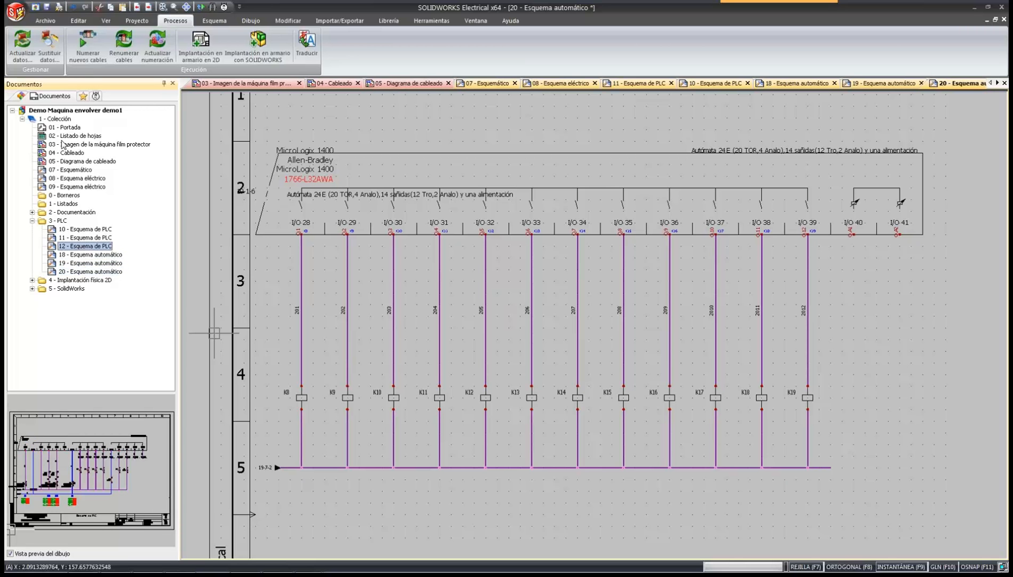
right_click(63, 119)
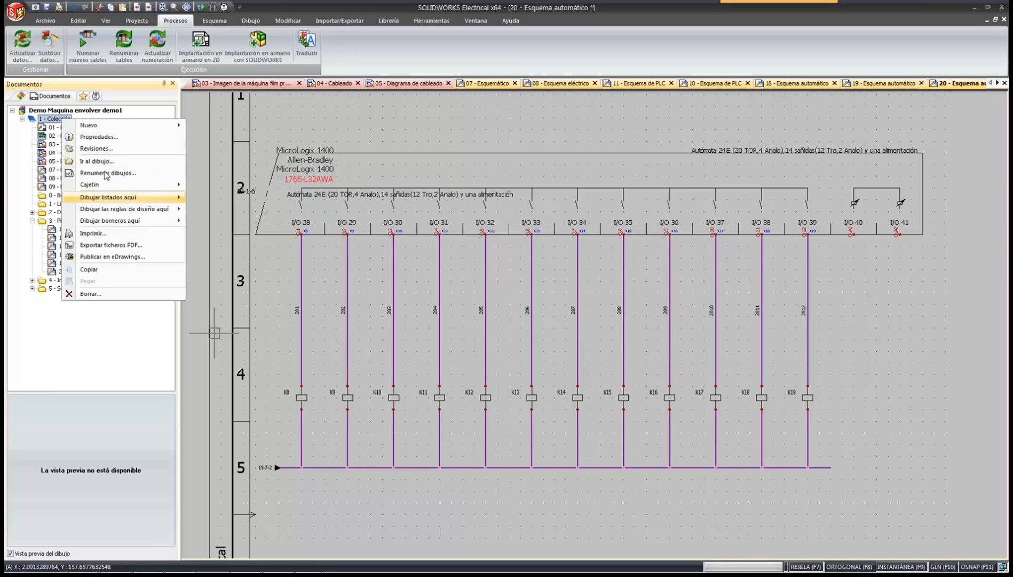
click(107, 174)
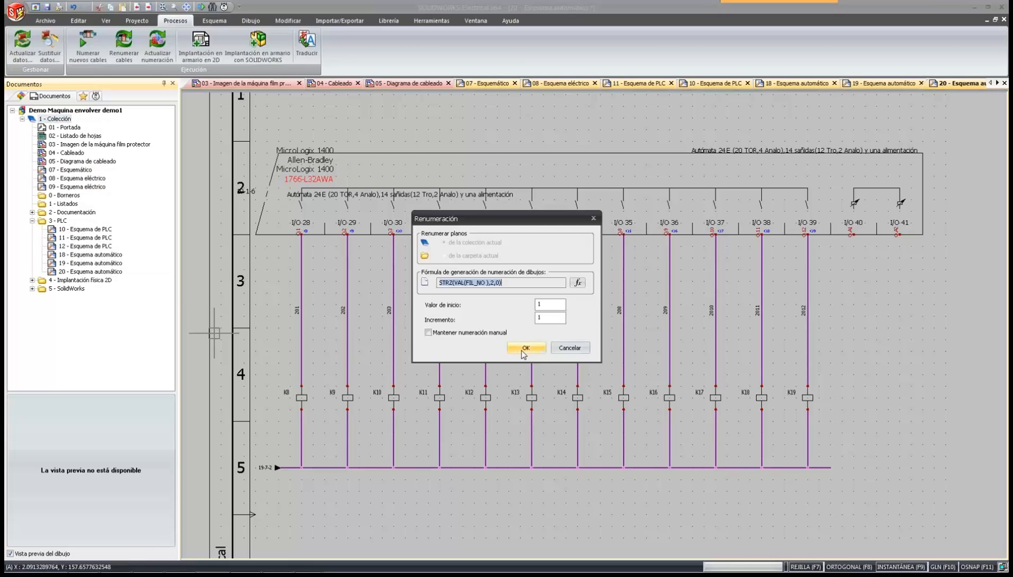
click(524, 349)
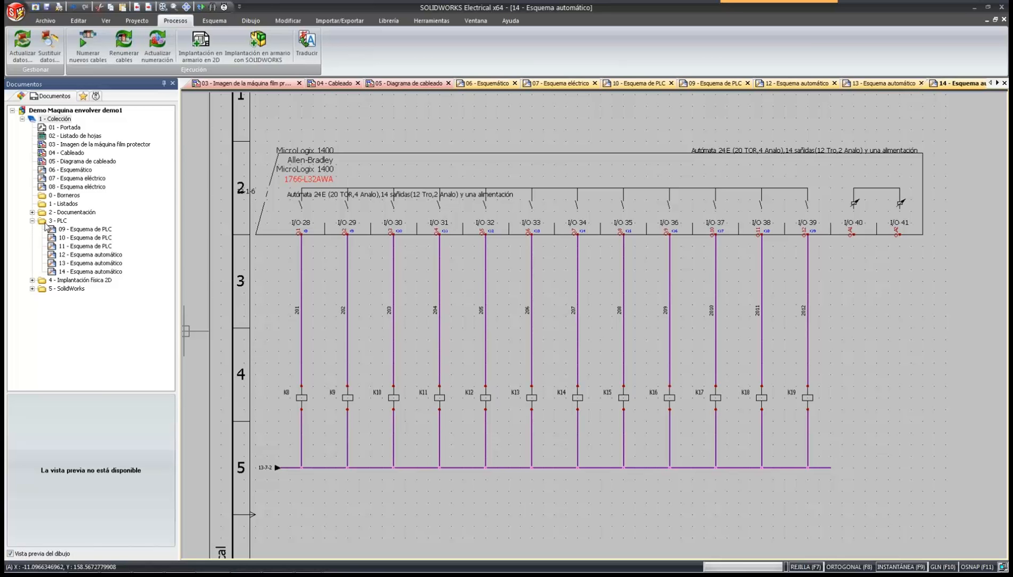
Open the 15 - Implantación física 2D drawing from the physical layout folder and view the inside of the cabinet up close.
click(32, 280)
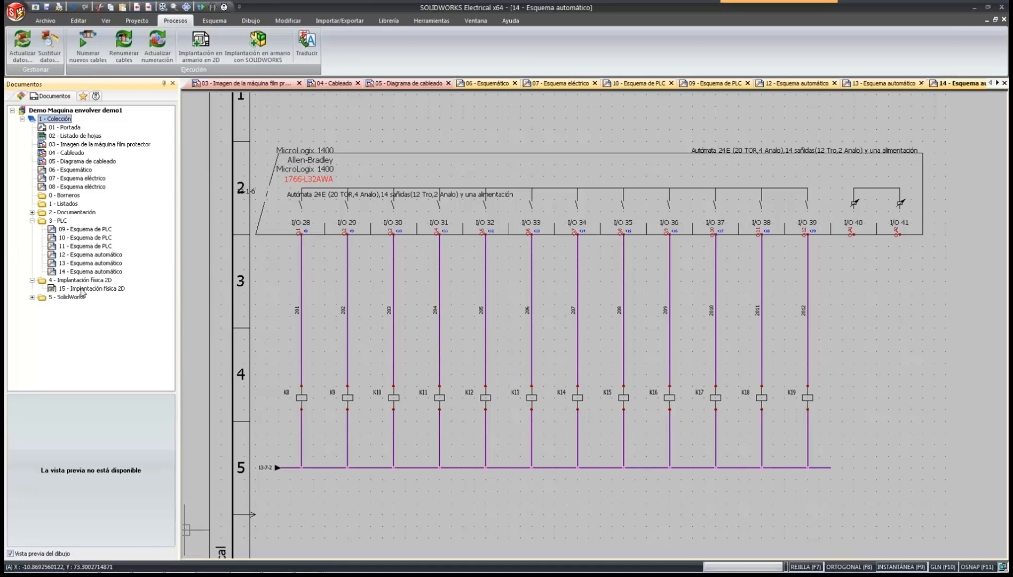
double_click(81, 289)
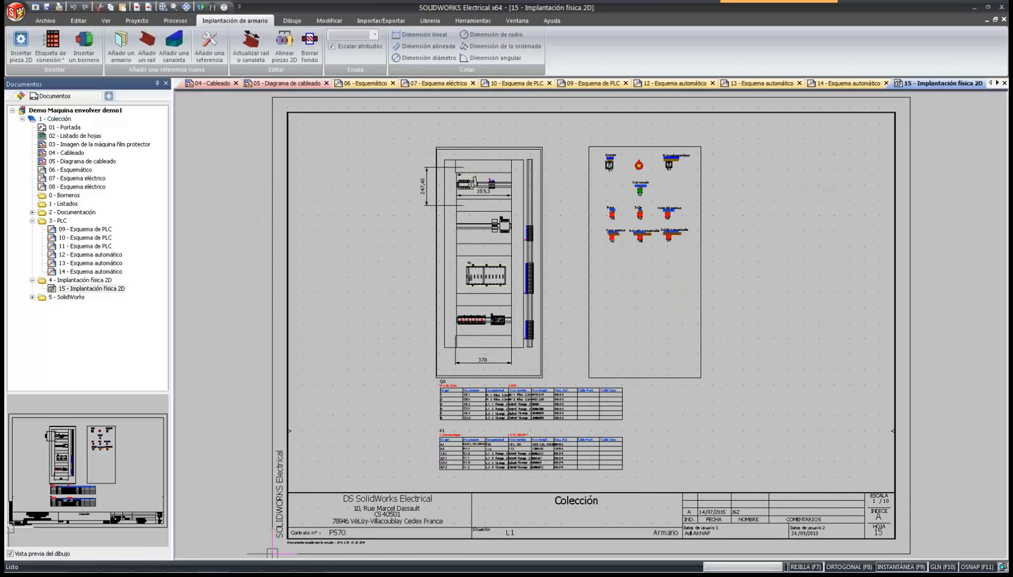
scroll(537, 208, up, 2)
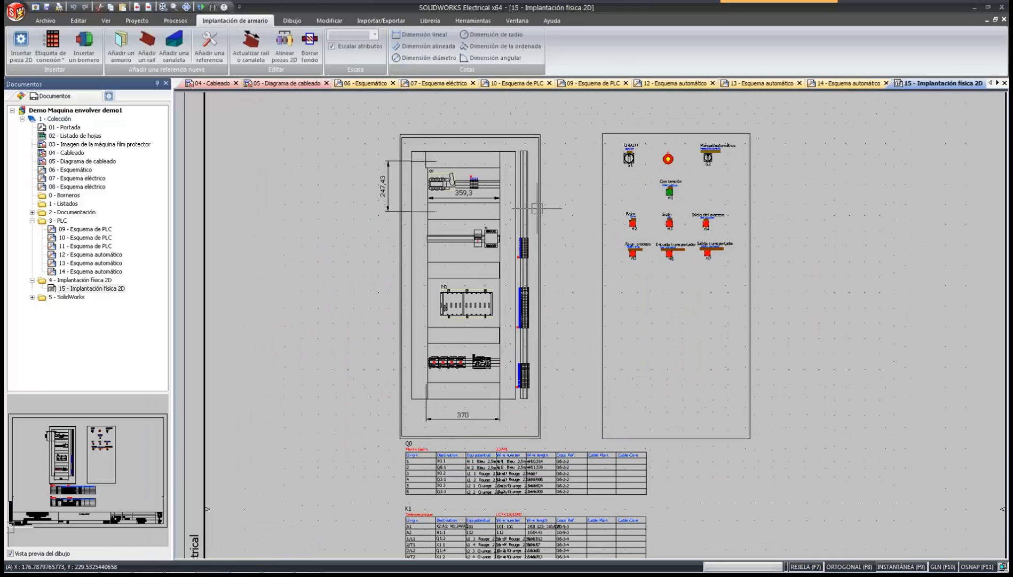
scroll(537, 208, up, 3)
middle_drag(392, 290, 399, 296)
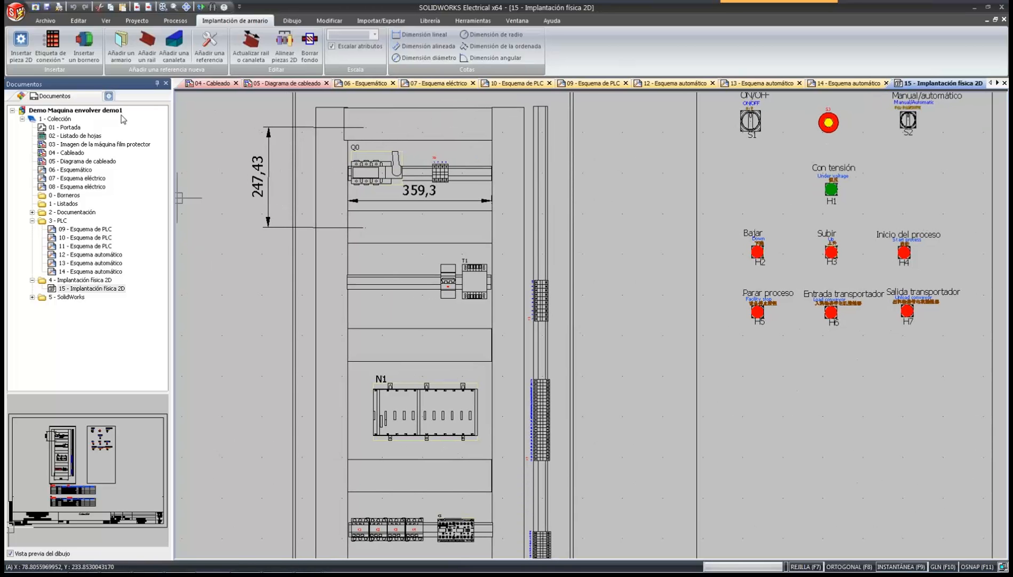
Look through the cabinet layout components of L1 and hide those already inserted.
click(109, 98)
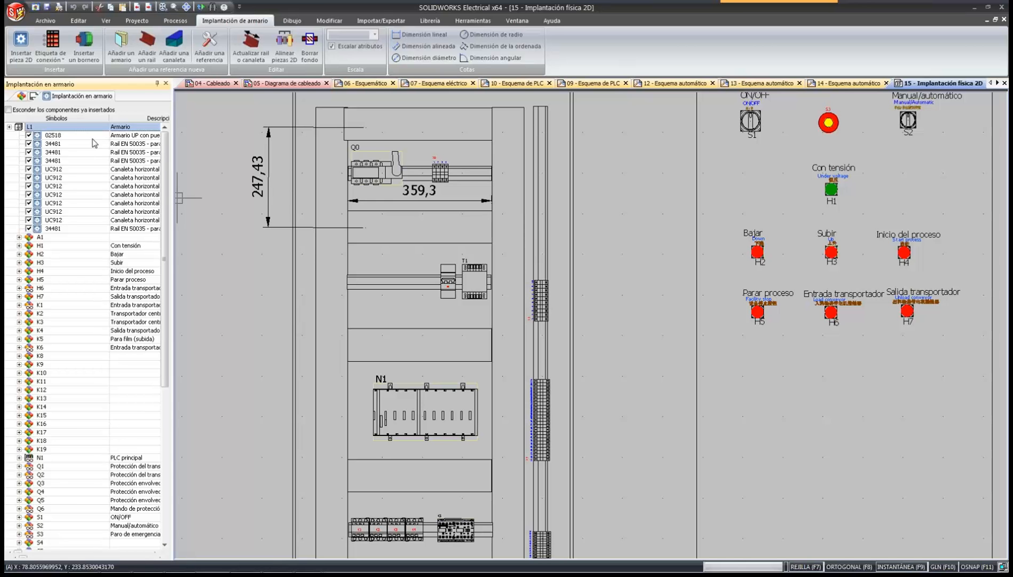
click(158, 195)
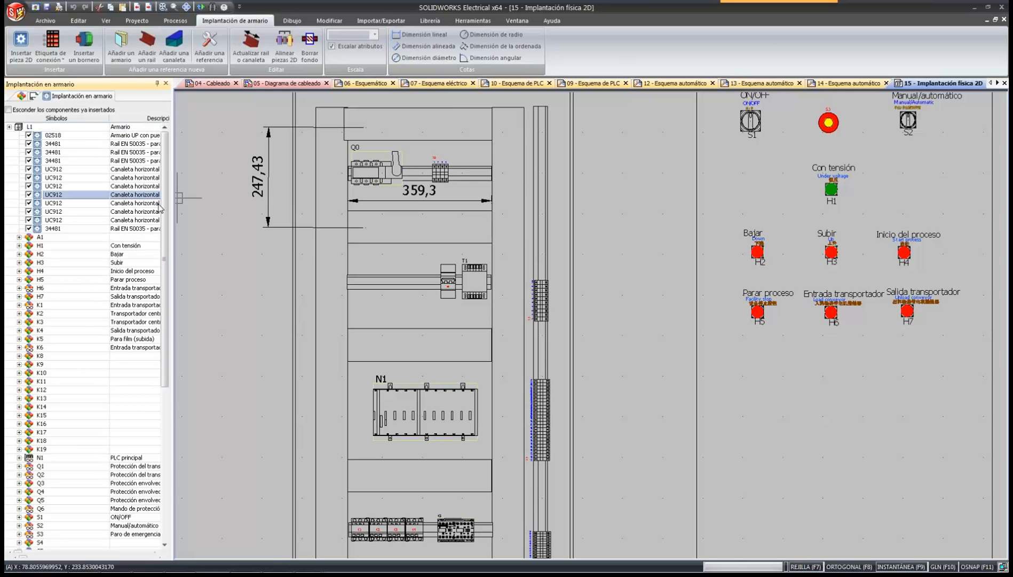
scroll(159, 209, down, 7)
scroll(160, 194, up, 7)
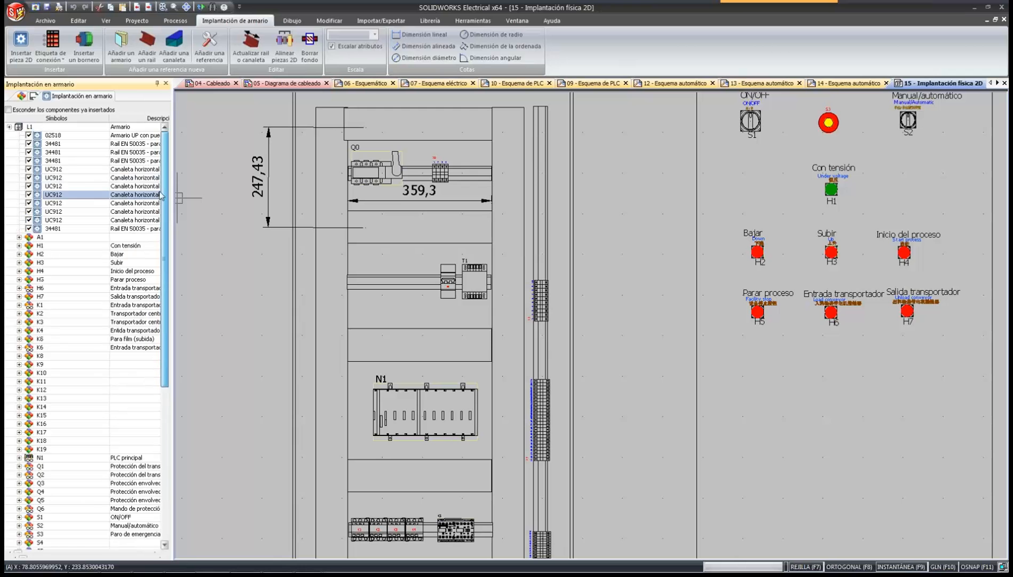
click(8, 109)
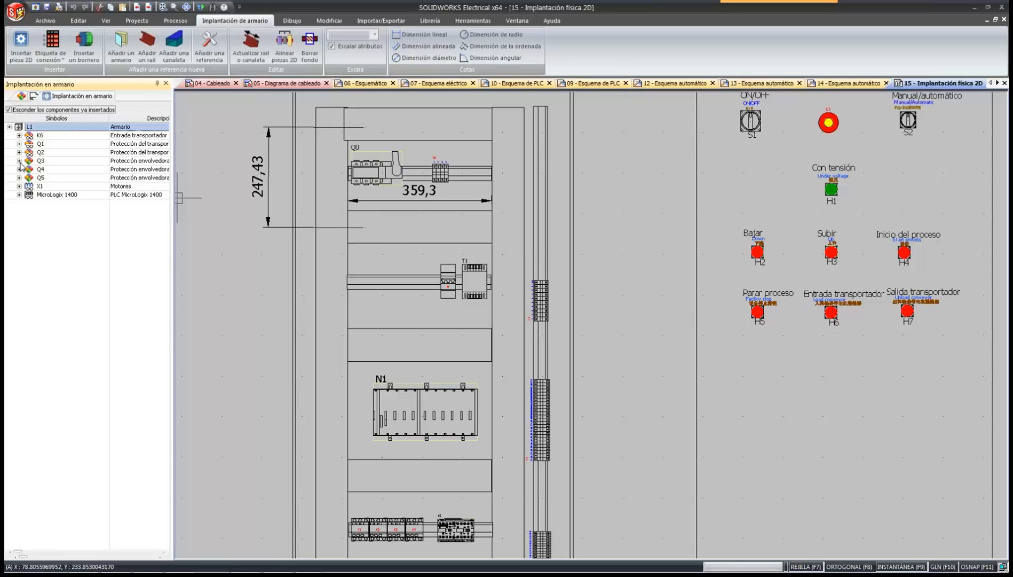
Insert protections Q1 to Q5 together in a horizontal row with spacing 0 on the second rail, beside transformer T1.
click(38, 145)
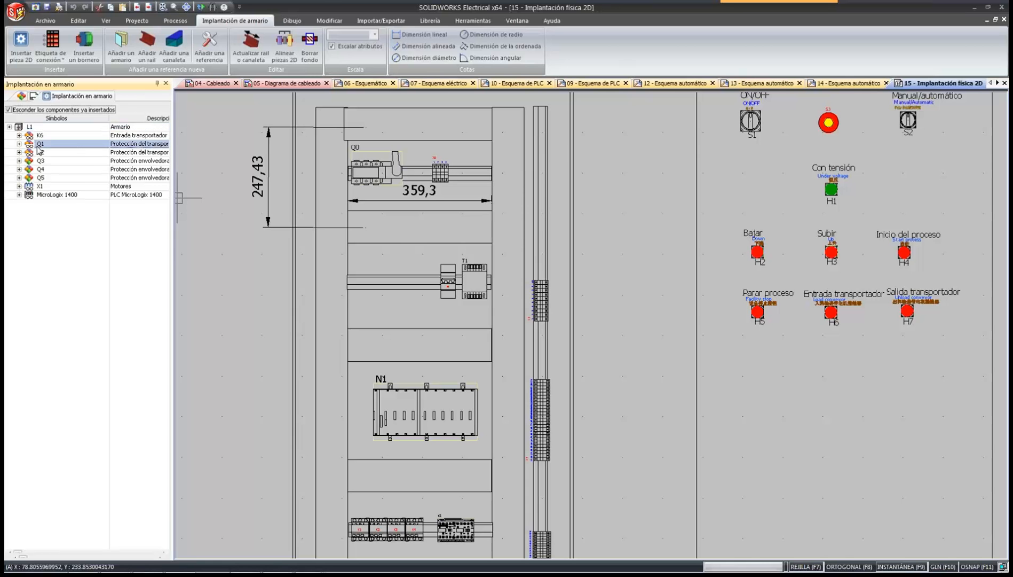
shift+click(41, 177)
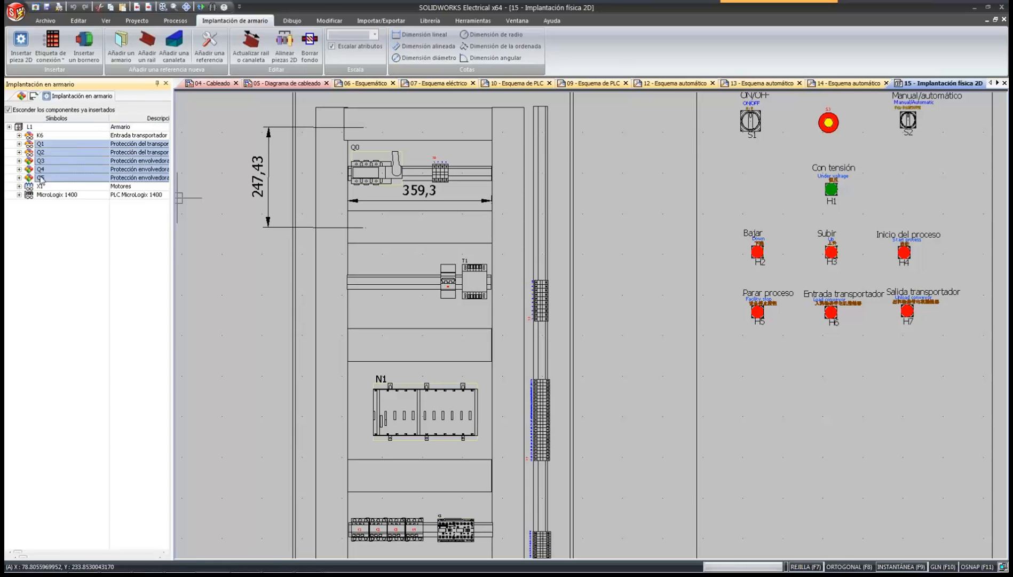
right_click(41, 178)
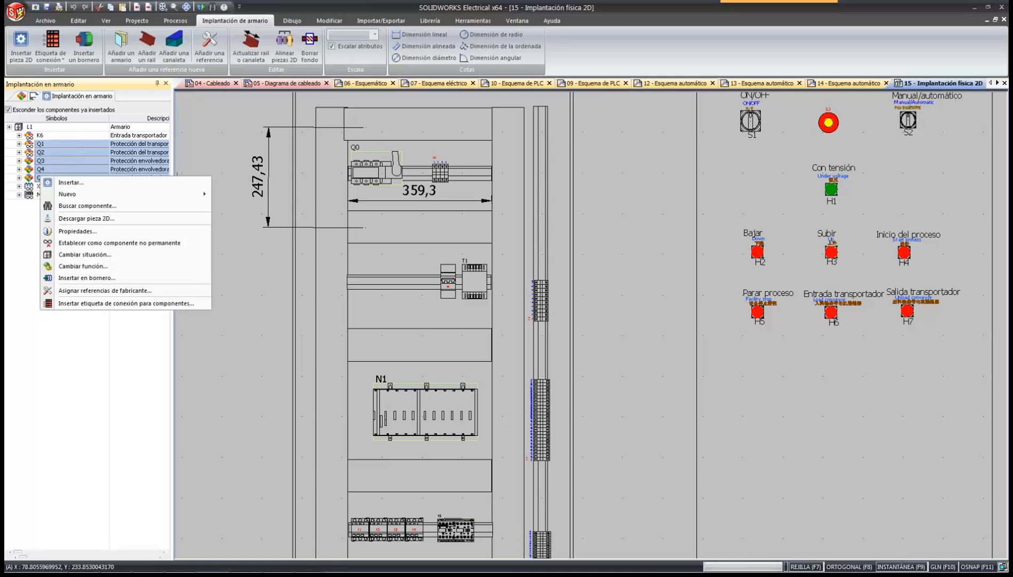
click(69, 182)
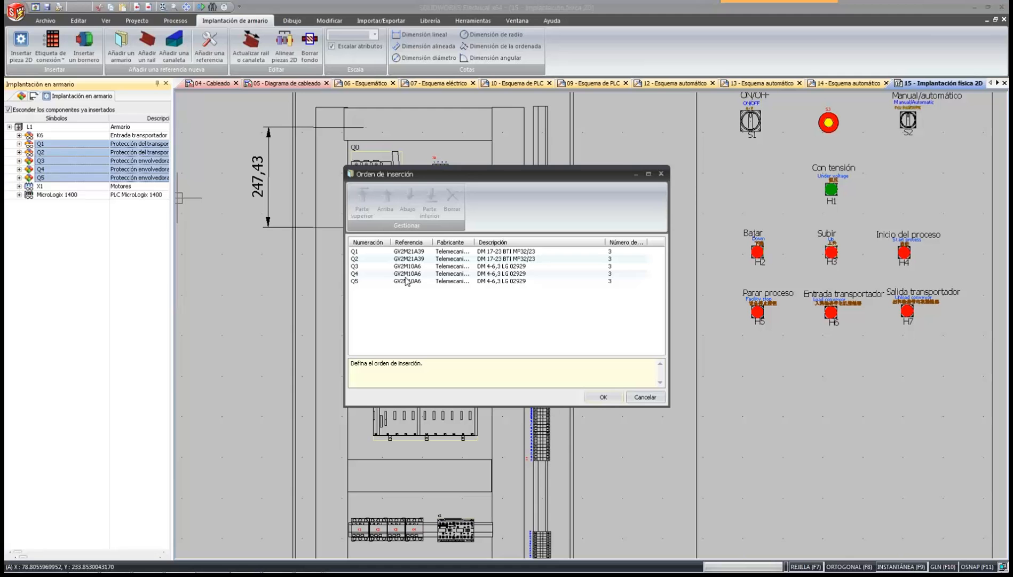
click(597, 397)
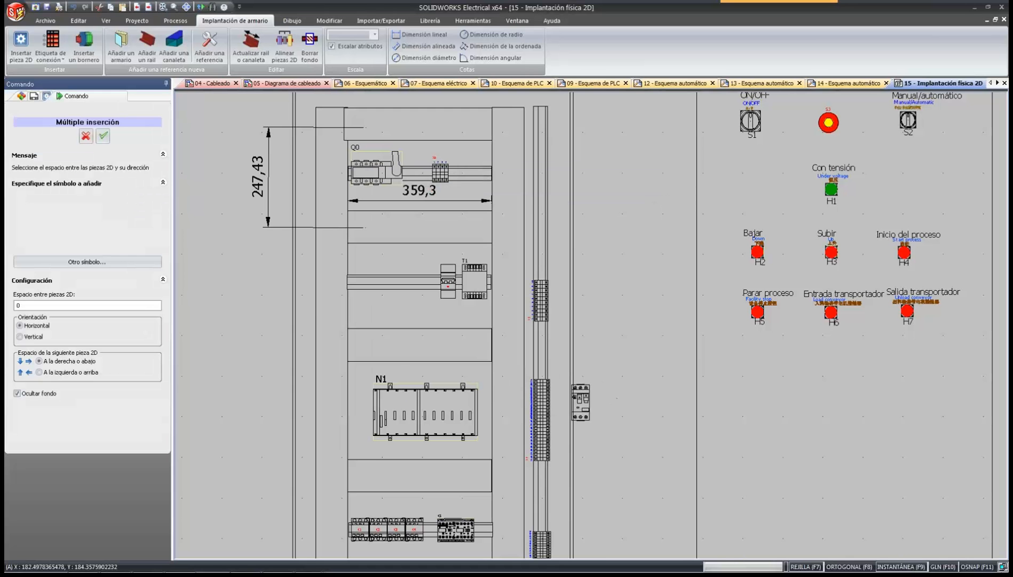
click(357, 282)
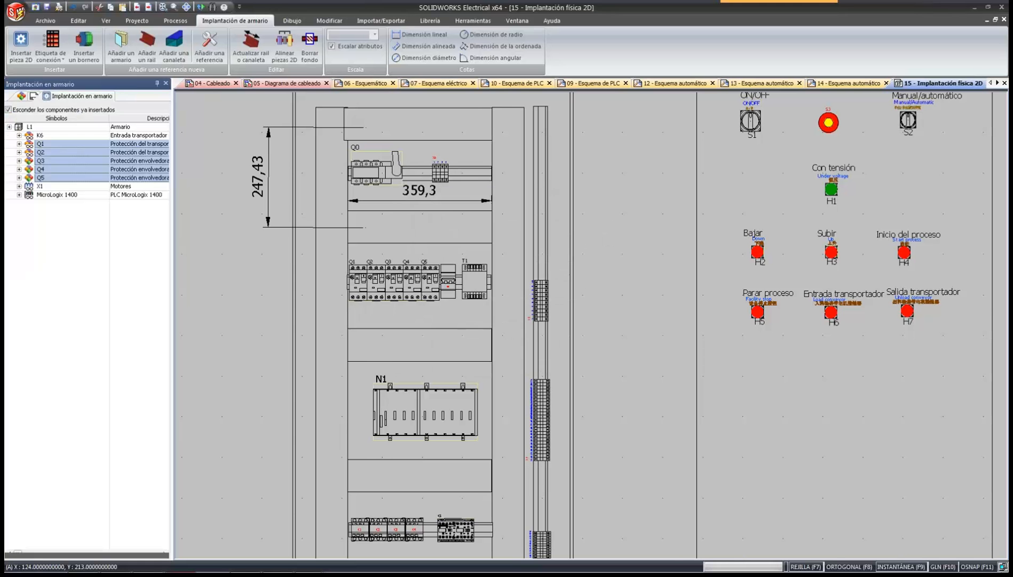
scroll(431, 282, up, 3)
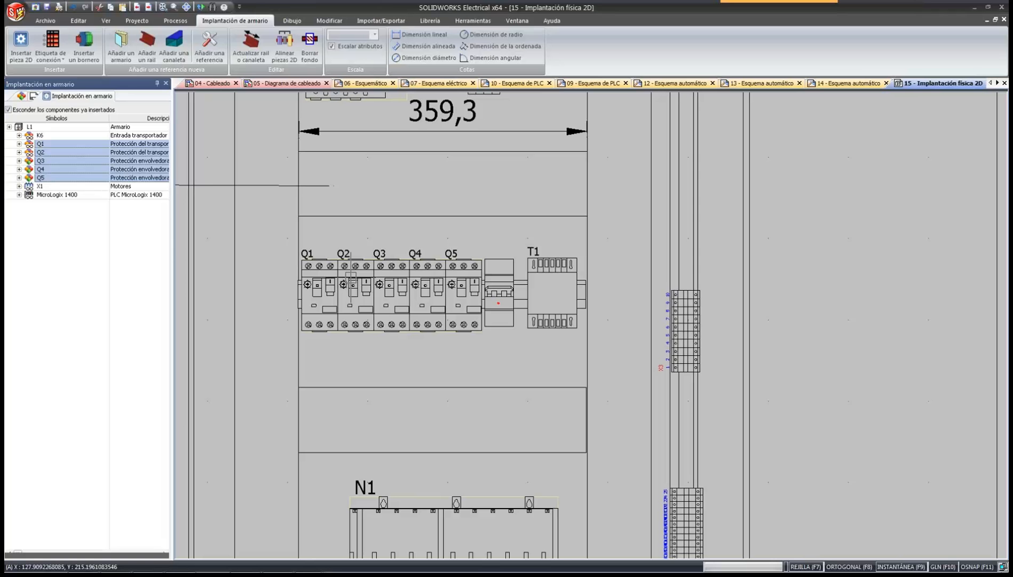
scroll(351, 277, down, 5)
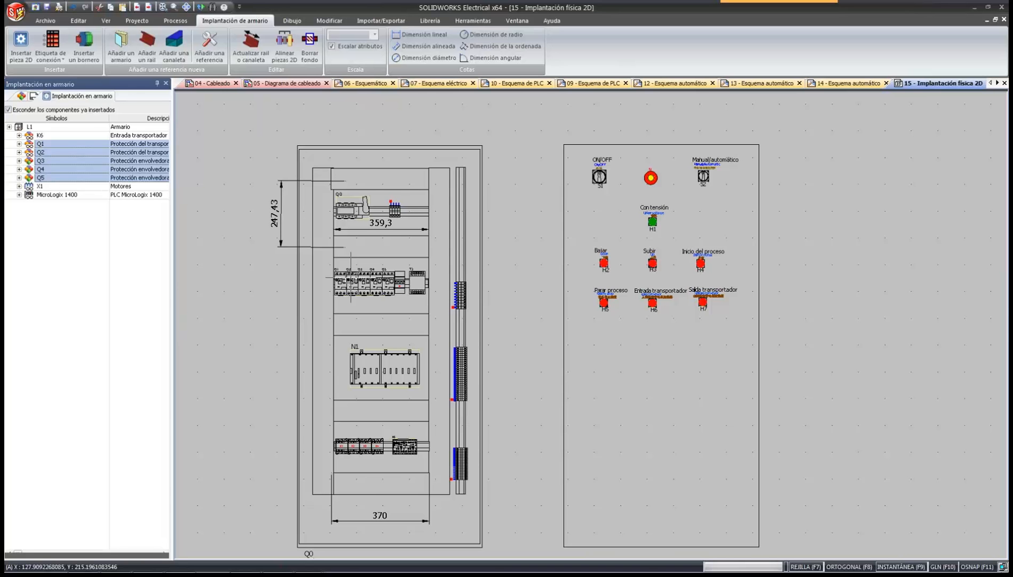
View the whole cabinet layout, and switch to SOLIDWORKS with the cabinet assembly 18690.sldasm.
middle_drag(399, 482, 387, 457)
scroll(396, 422, down, 3)
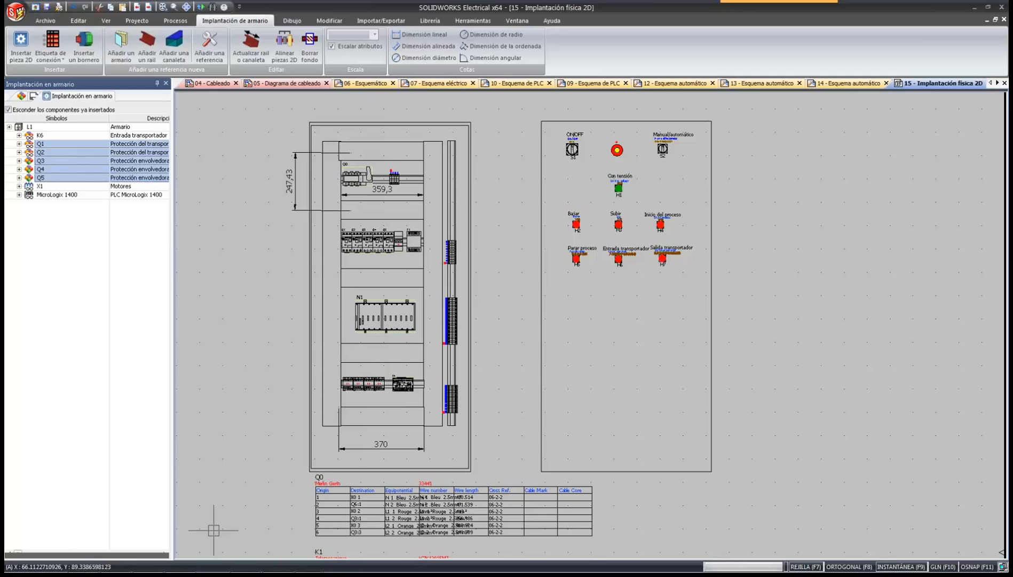
mouse_move(206, 566)
mouse_move(308, 564)
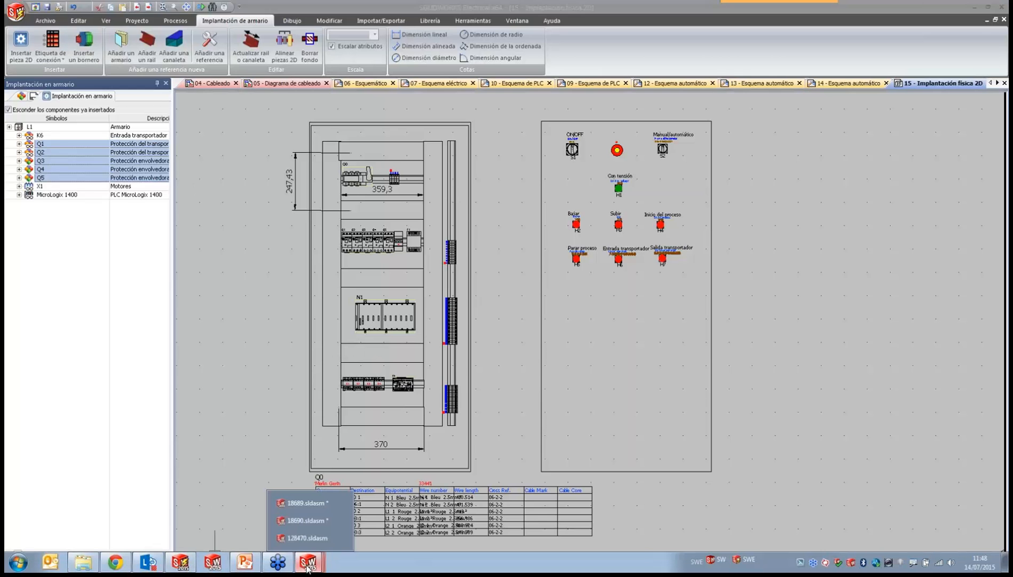
click(307, 524)
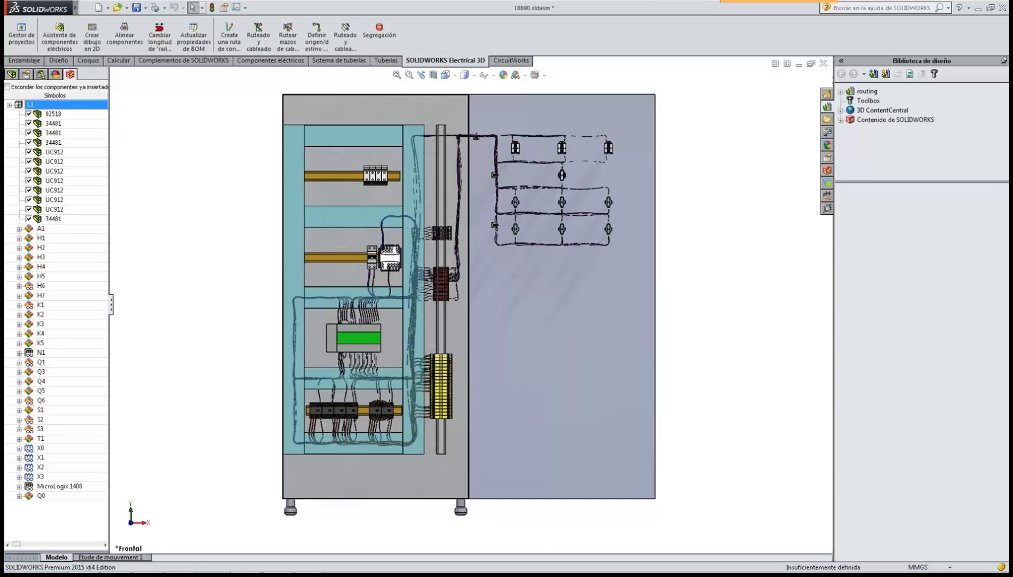
Widen the name column of the electrical project documents and open drawing 15, the 2D physical layout, in the viewer.
click(827, 171)
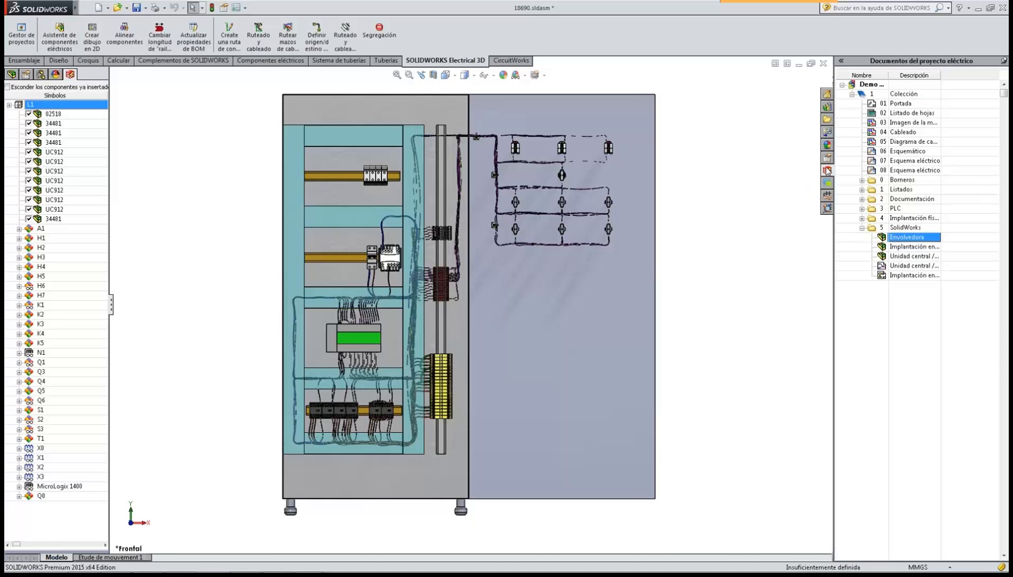
click(862, 218)
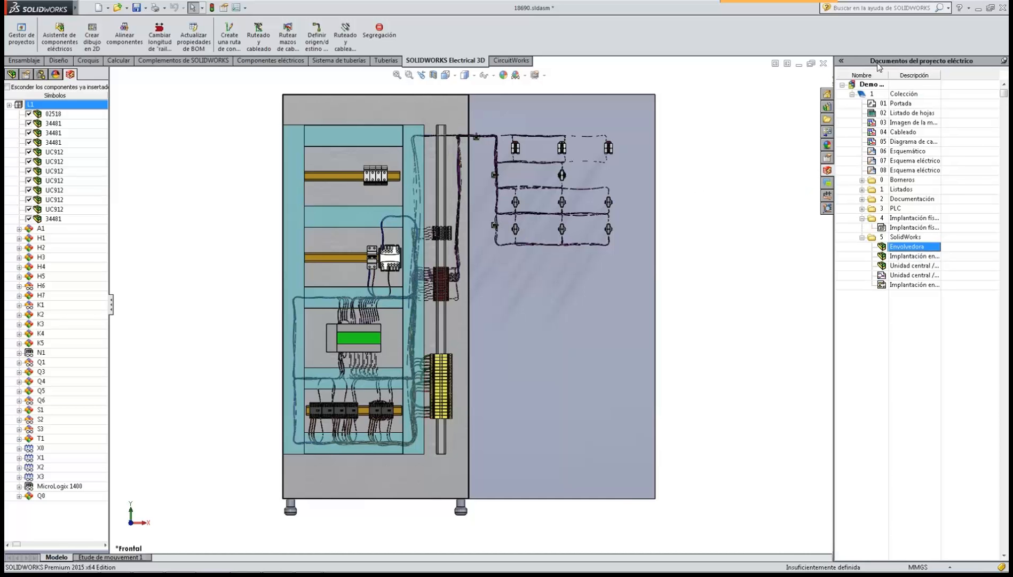
drag(886, 73, 925, 74)
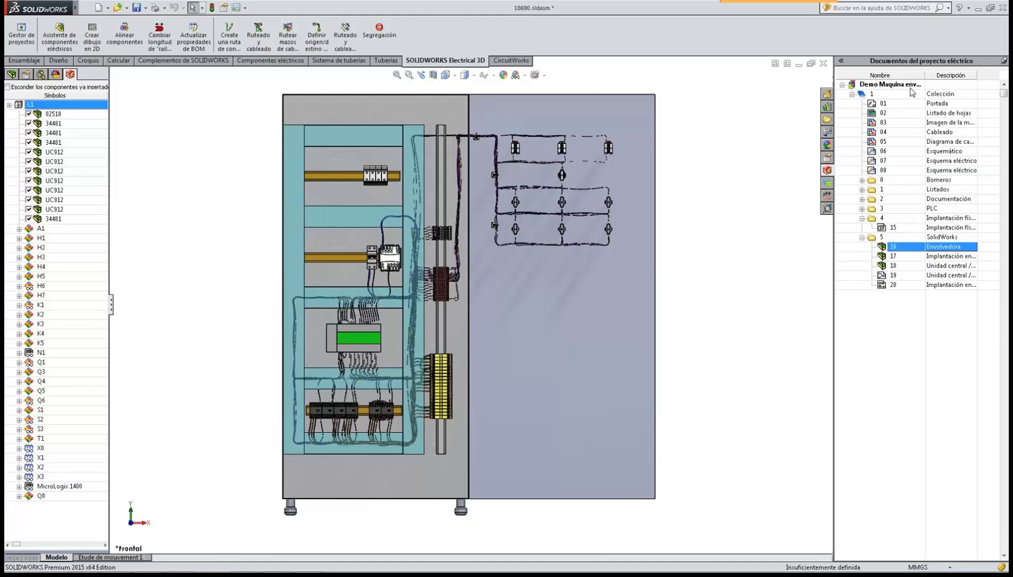
click(908, 229)
double_click(906, 229)
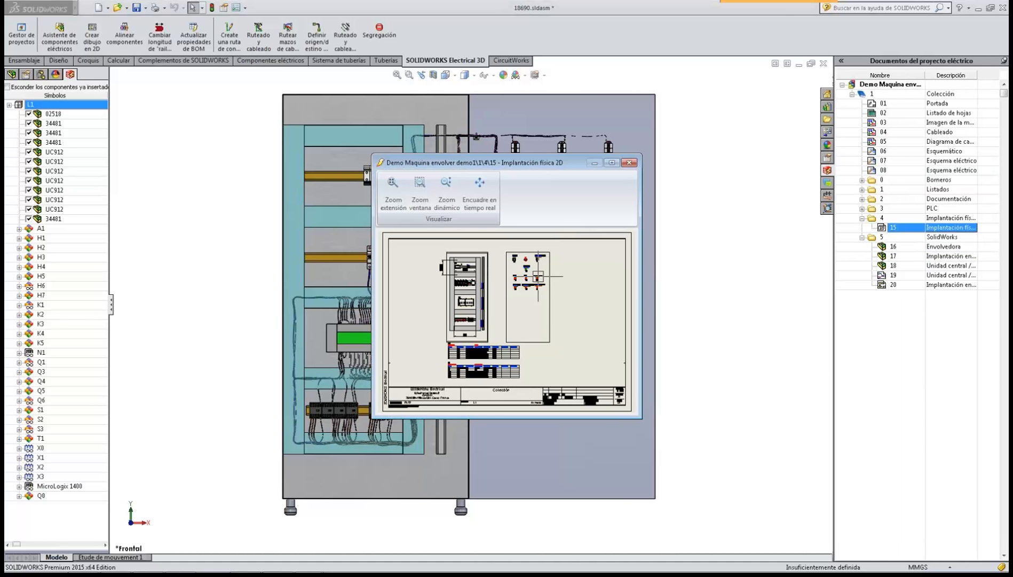
Enlarge the viewer window and examine the upper rails of the cabinet with the Q0 and Q1 to Q5 devices.
scroll(441, 276, up, 3)
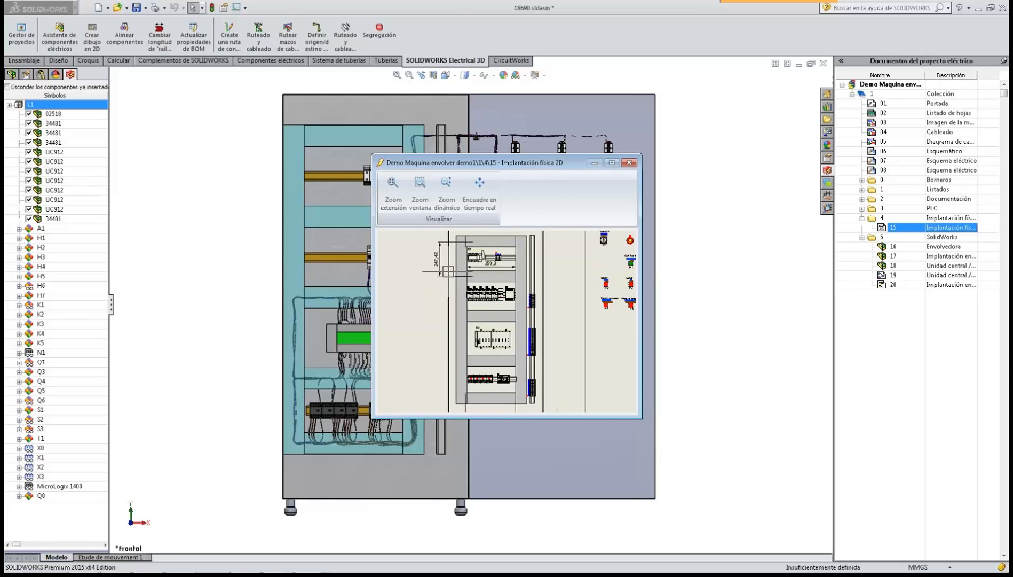
drag(373, 154, 114, 18)
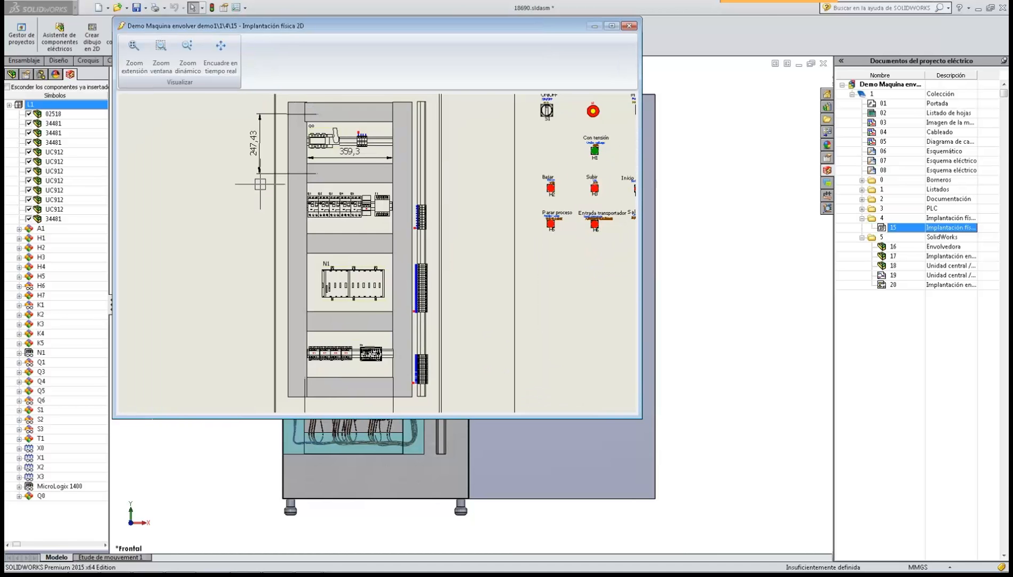
scroll(298, 193, up, 2)
scroll(298, 194, up, 2)
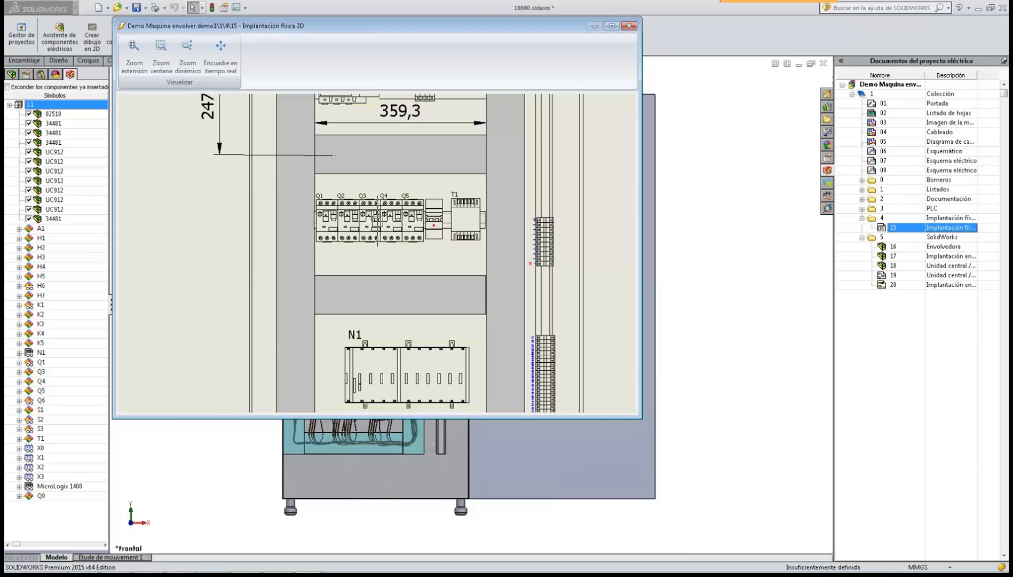
middle_drag(260, 174, 261, 301)
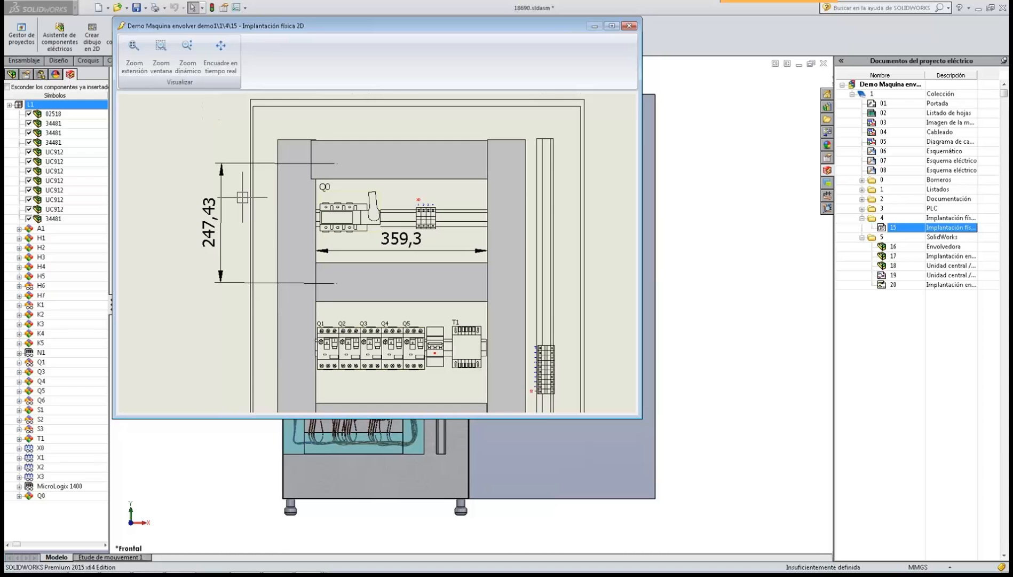
Close the 2D layout viewer and hide the already inserted components in the electrical component tree.
click(628, 27)
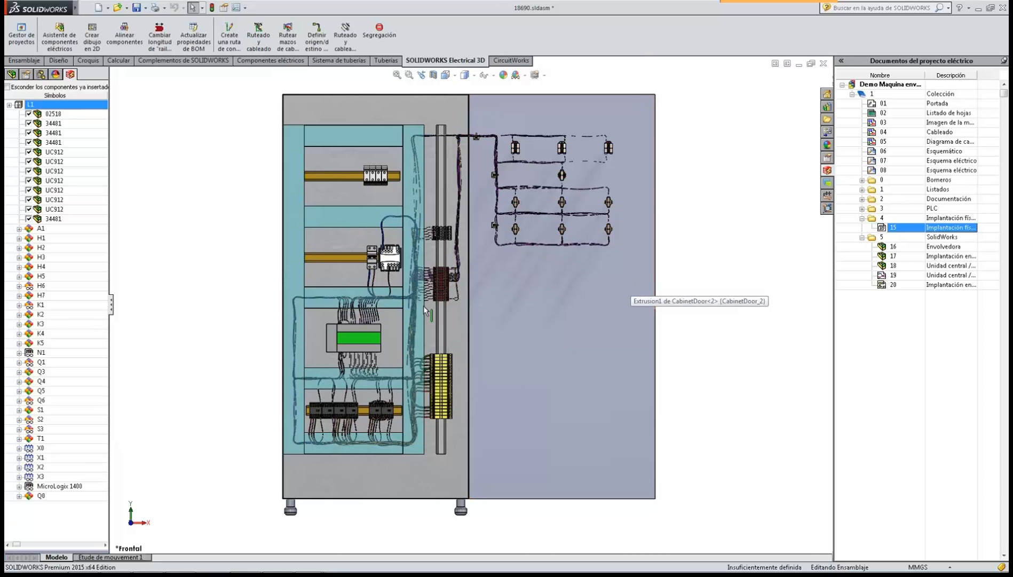
scroll(298, 238, down, 3)
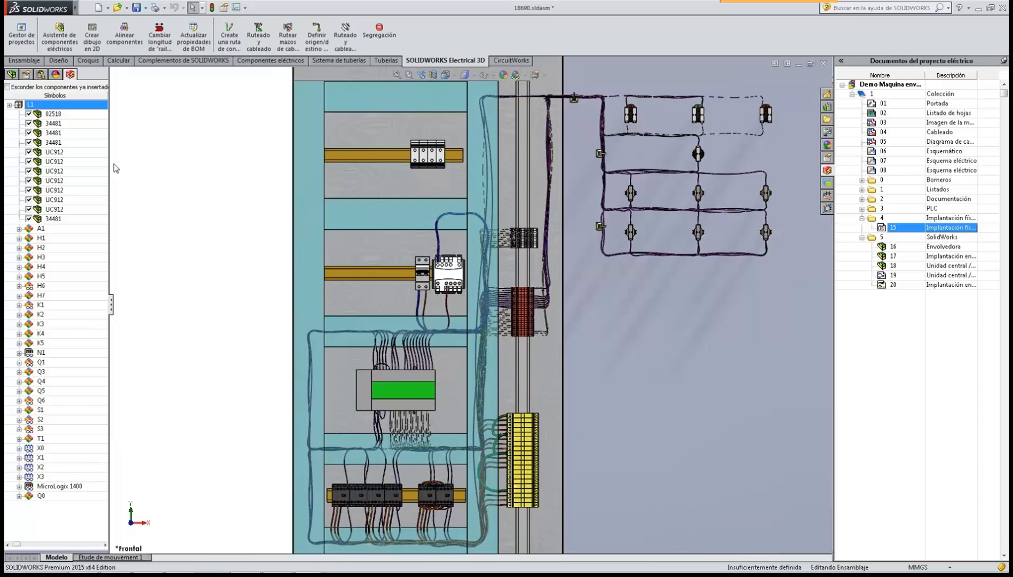
click(7, 87)
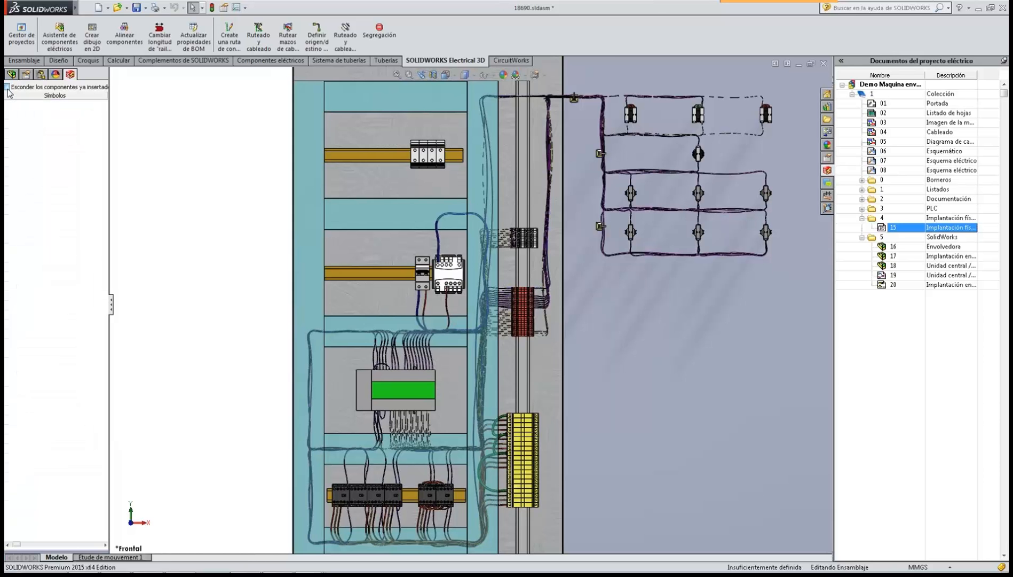
Insert protections Q1 to Q5 in that order on the second rail, as one row extending right towards transformer T1.
click(38, 123)
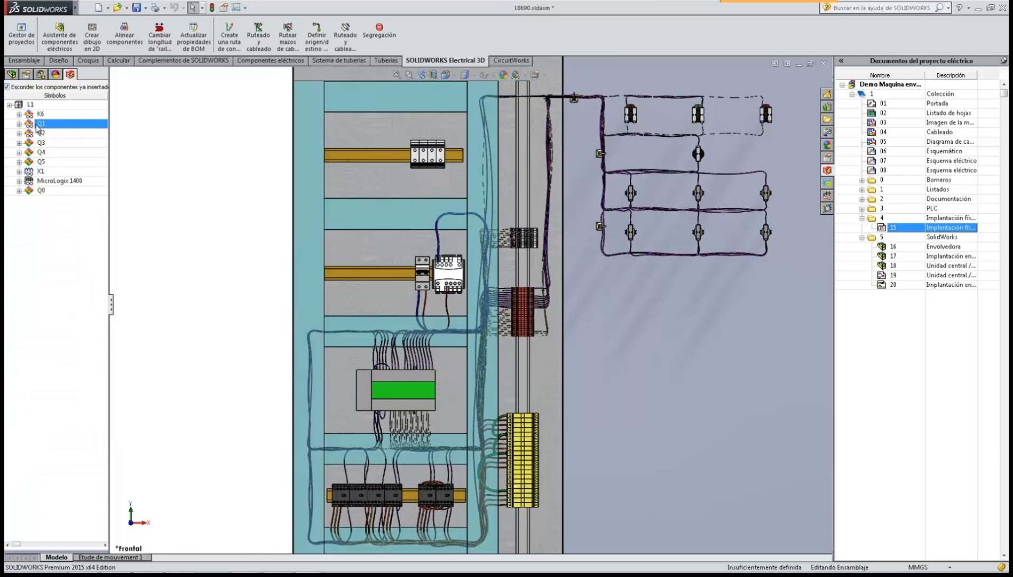
shift+click(52, 162)
right_click(52, 164)
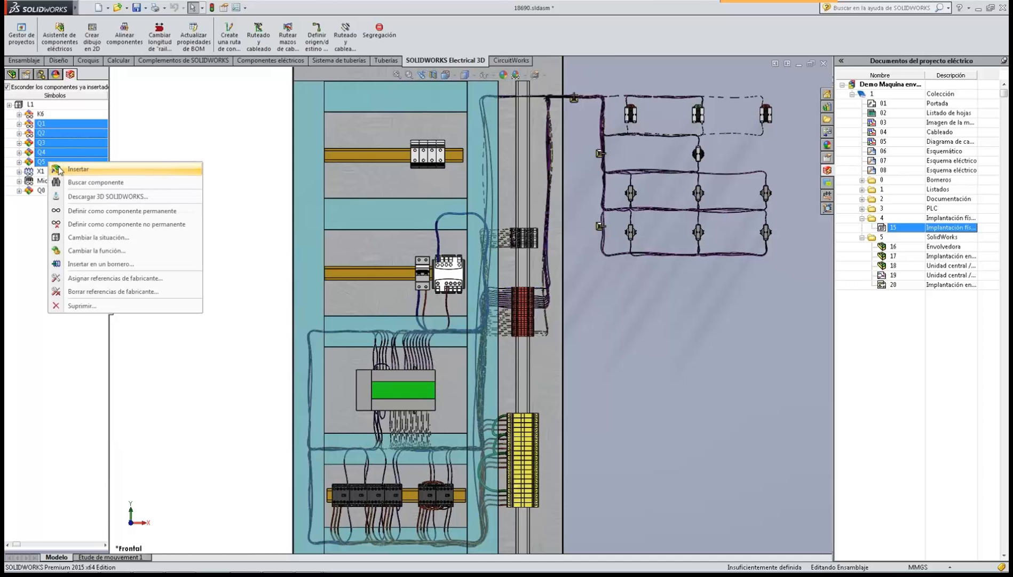
click(75, 169)
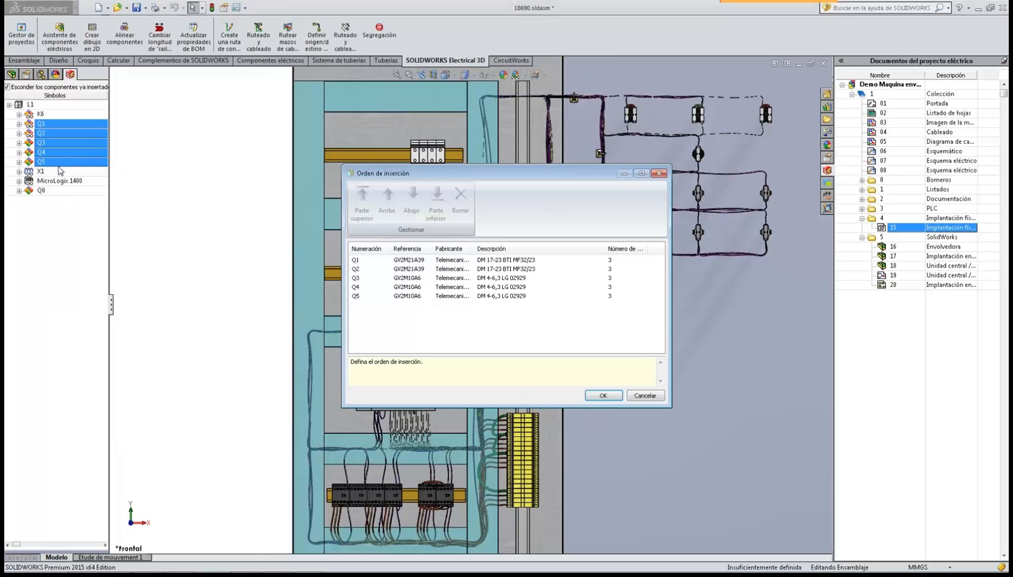
click(604, 395)
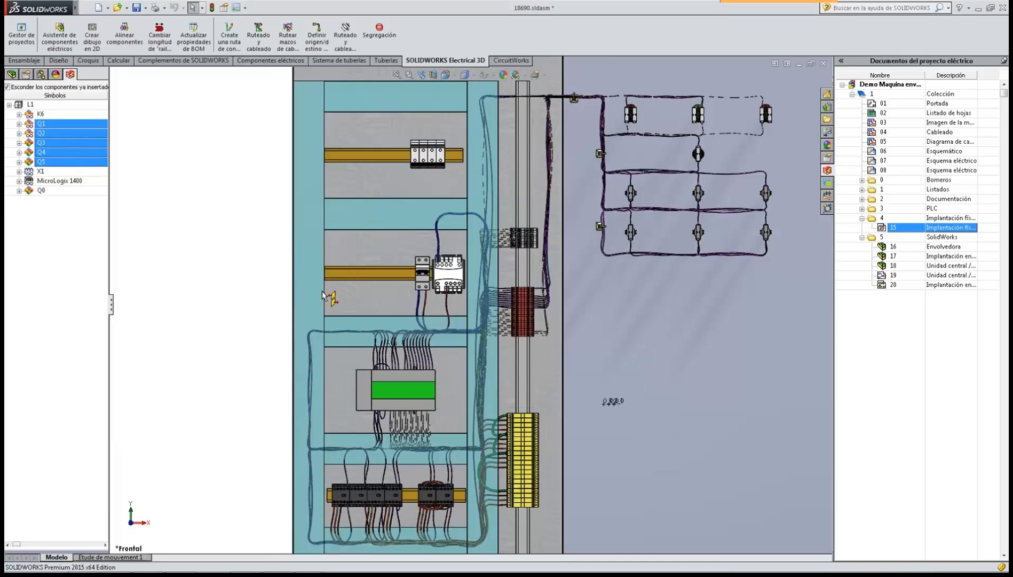
click(345, 282)
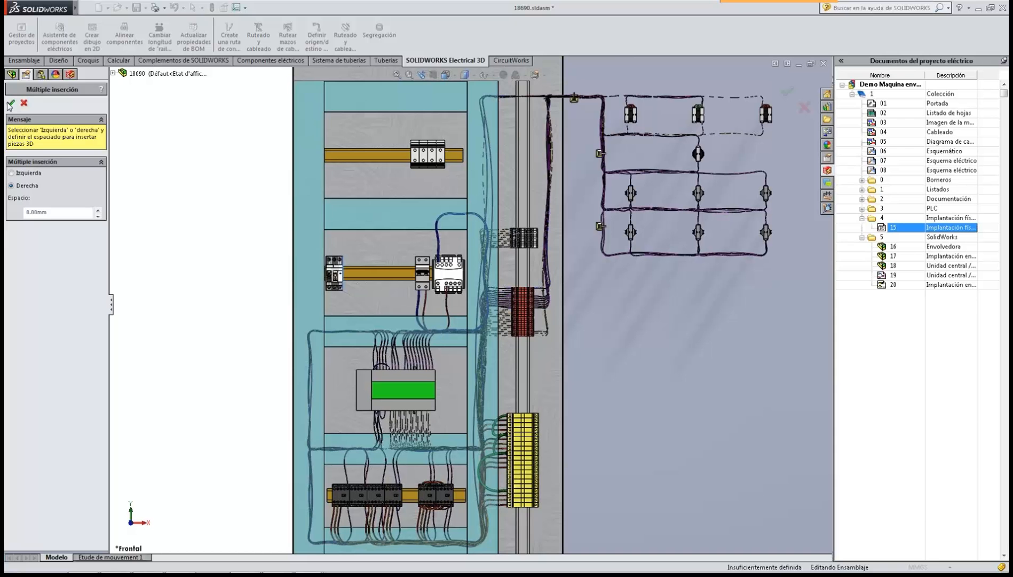
click(8, 103)
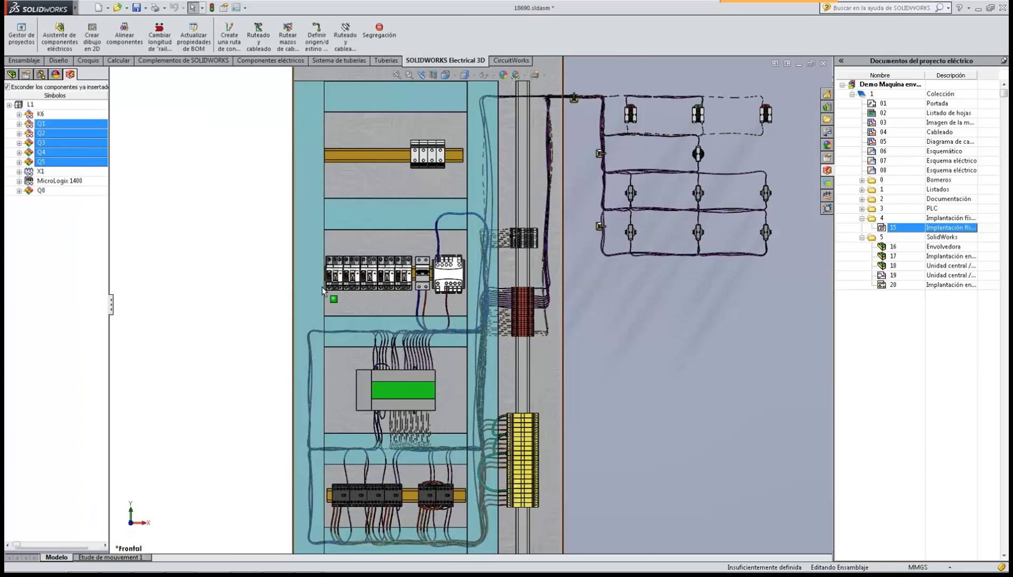
Slide the row of protections Q1 to Q5 slightly along the second rail, and save the assembly.
scroll(321, 272, down, 2)
scroll(388, 272, down, 5)
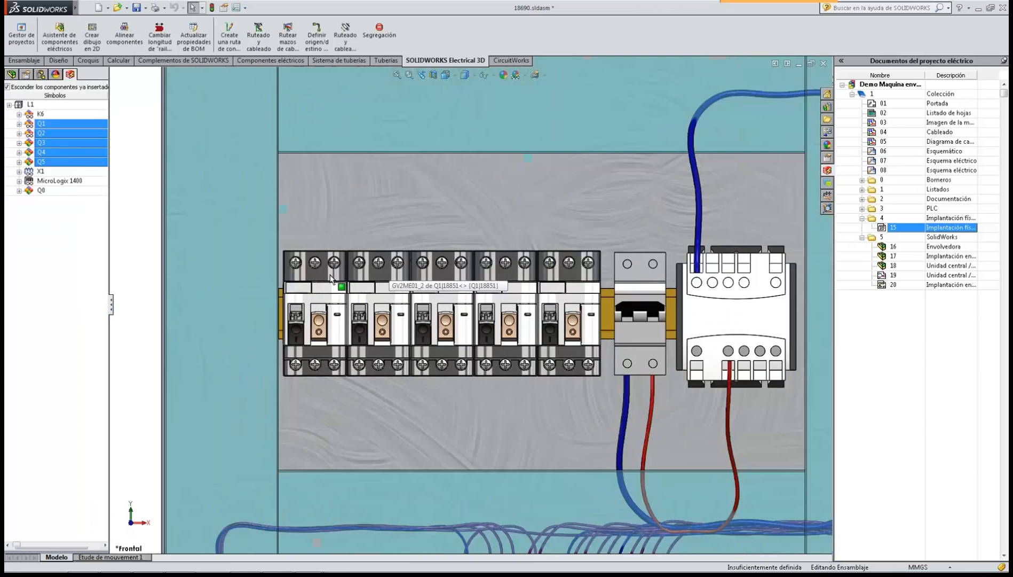
click(319, 281)
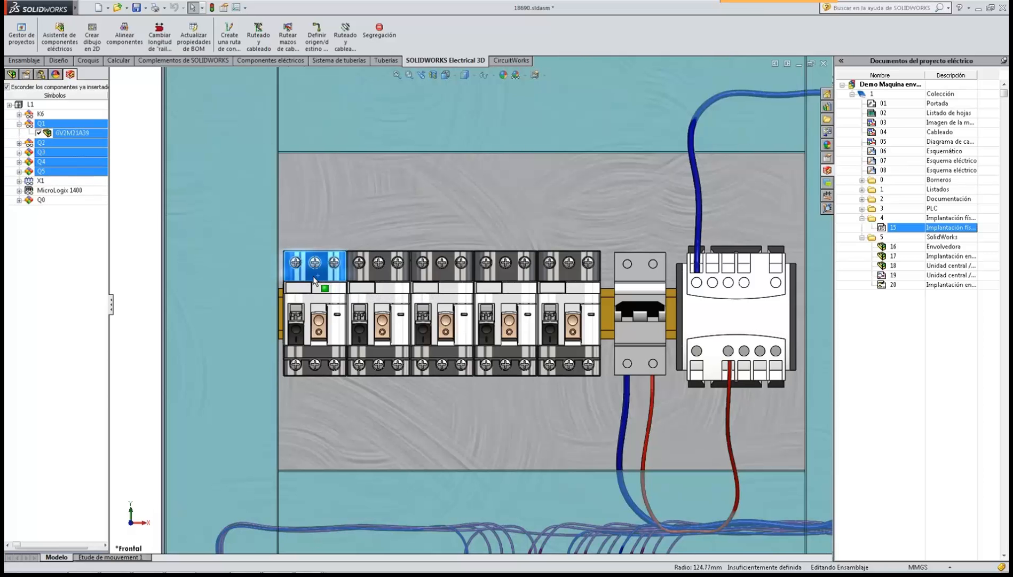
mouse_move(318, 281)
mouse_down()
mouse_move(331, 282)
mouse_move(316, 283)
mouse_up()
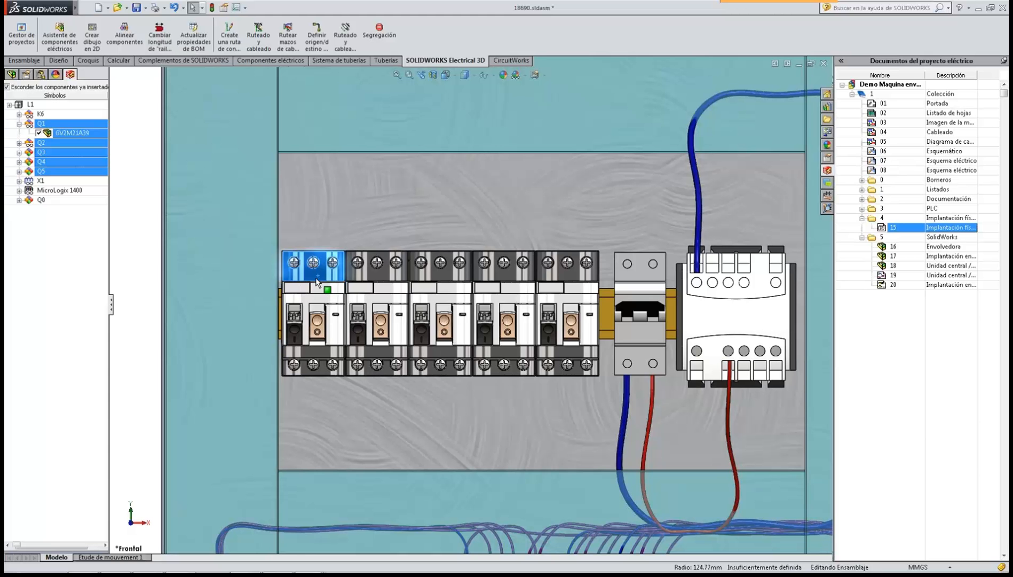
mouse_move(316, 275)
mouse_down()
mouse_move(329, 275)
mouse_move(319, 275)
mouse_up()
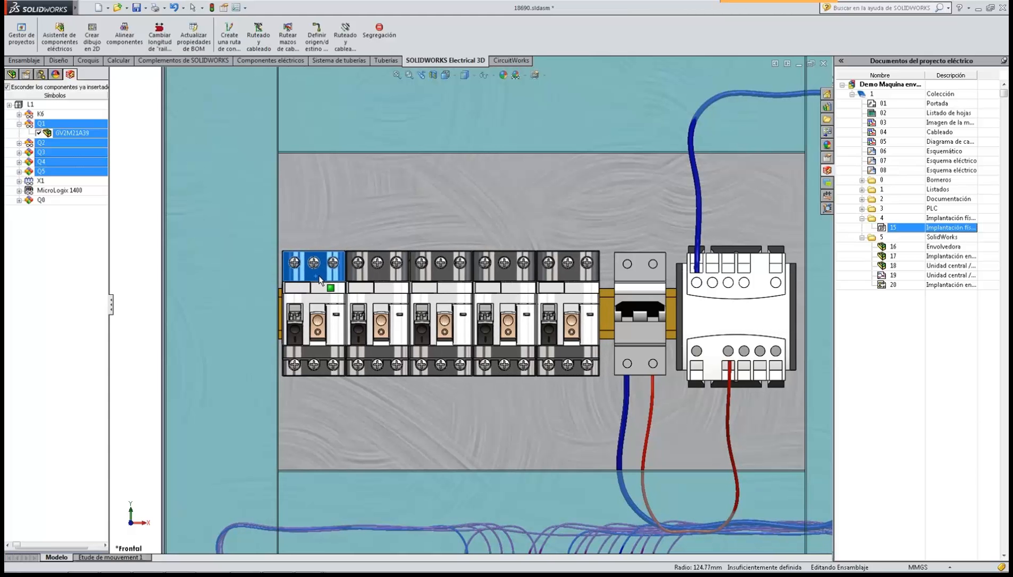
key(f)
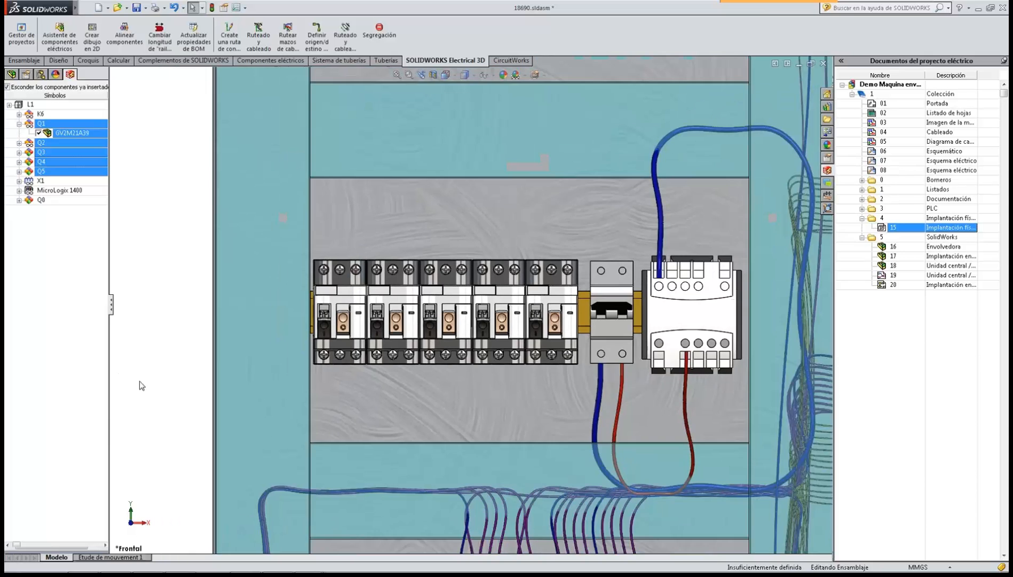
click(136, 8)
click(229, 163)
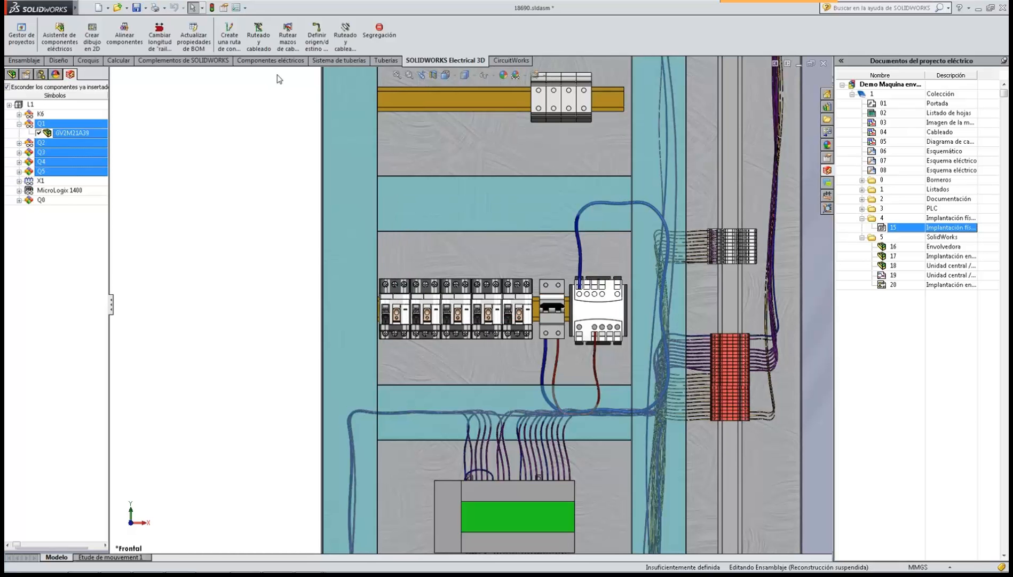
Route the wires of only the selected components Q1 to Q5, using SOLIDWORKS routing with splines.
click(259, 37)
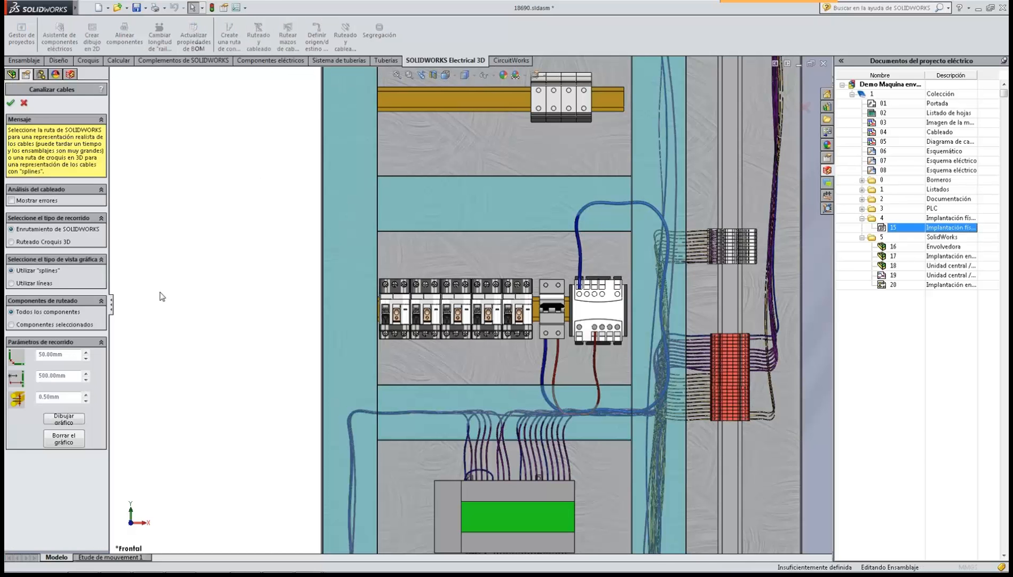
click(11, 324)
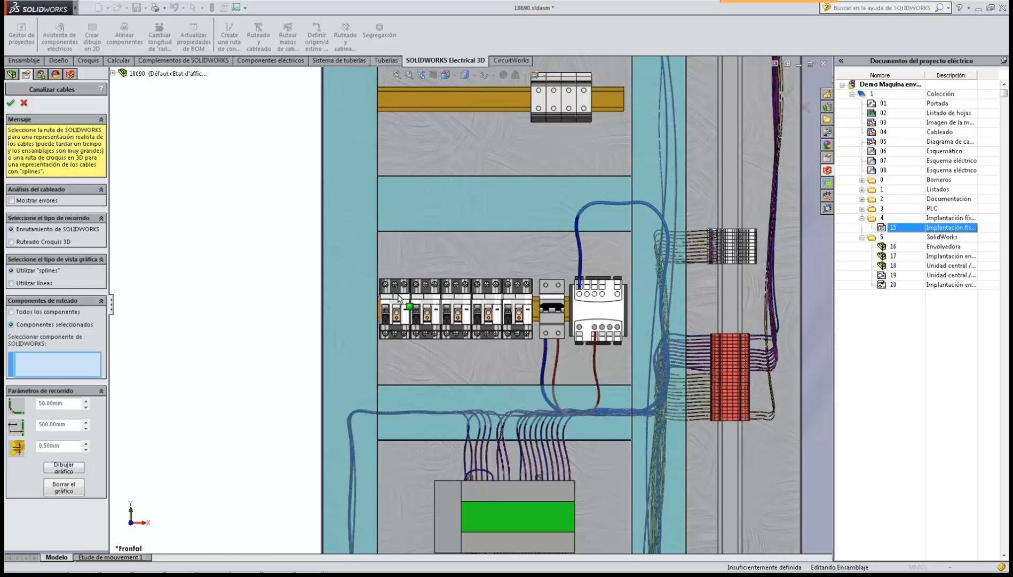
click(406, 309)
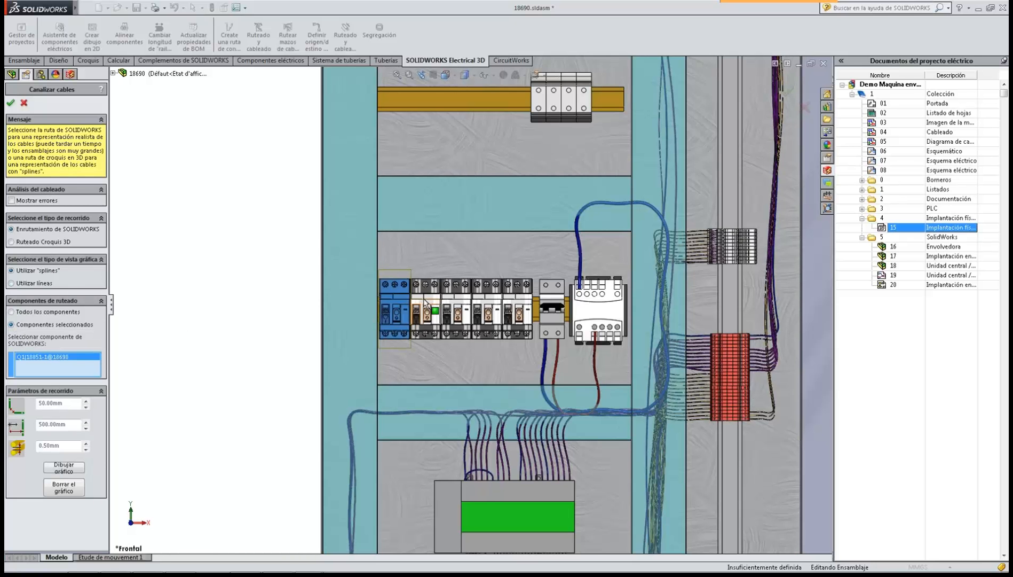
click(435, 308)
click(463, 309)
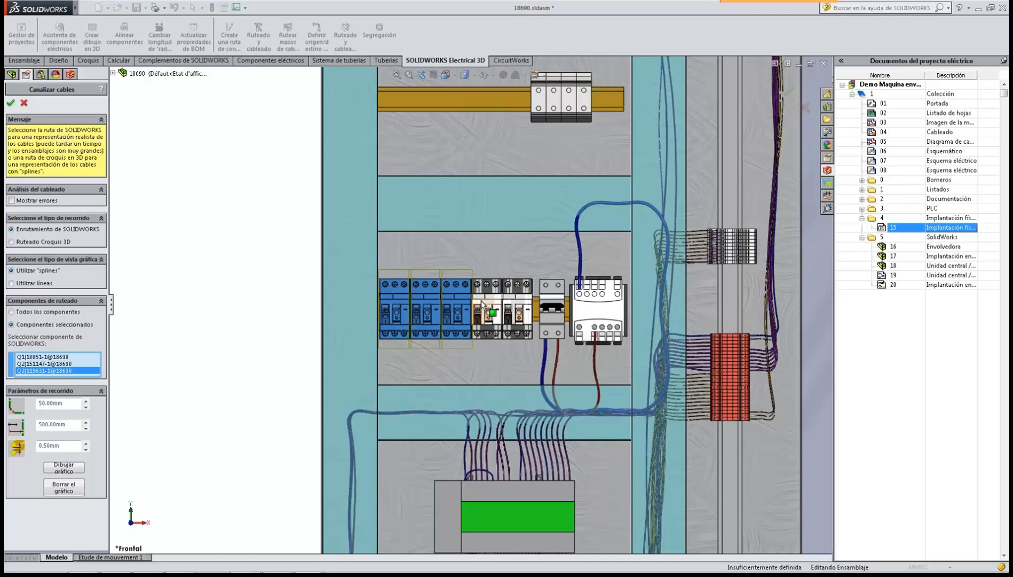
click(484, 307)
click(516, 301)
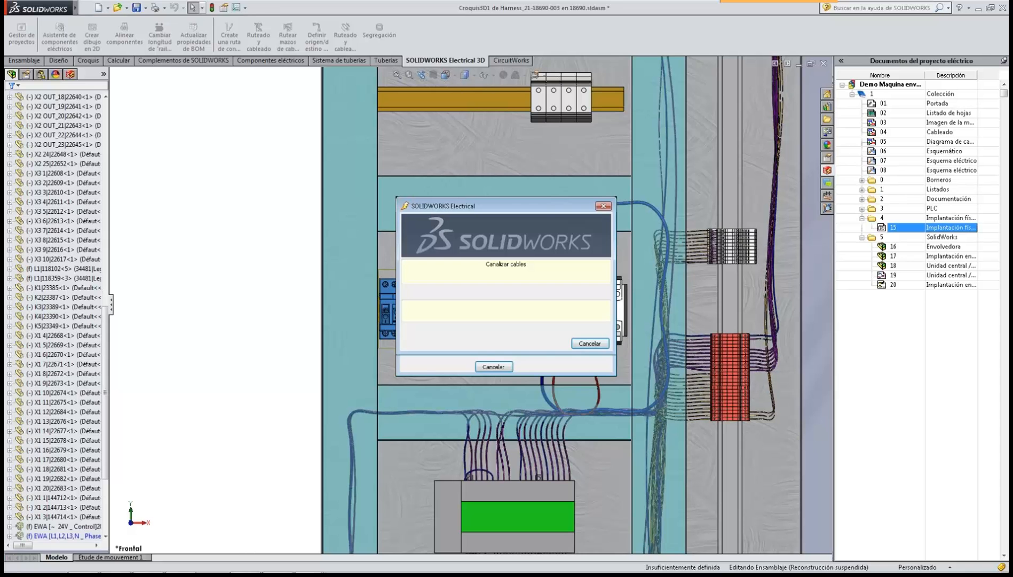
mouse_move(11, 574)
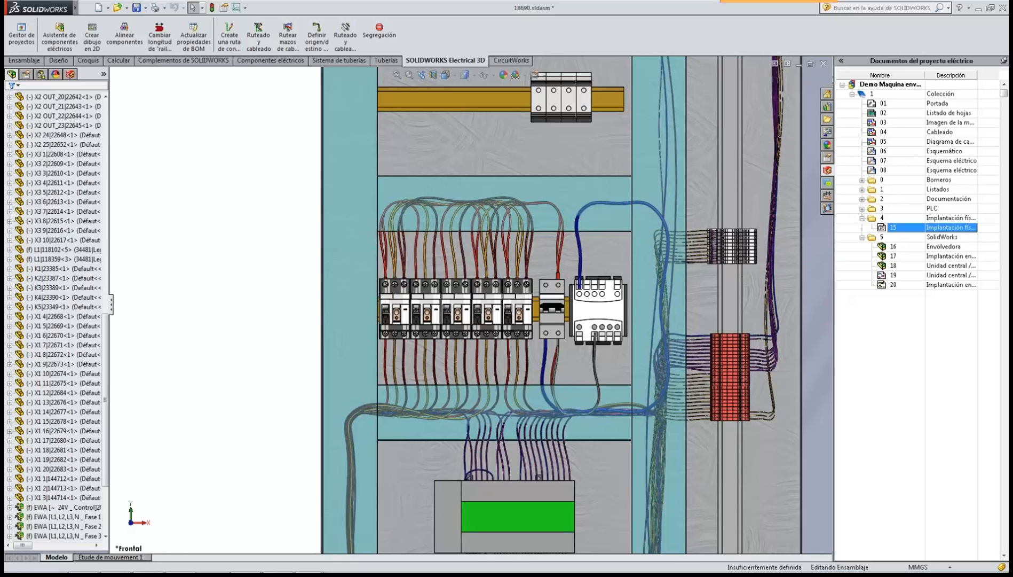
Examine the routed wires around protections Q1 to Q5 up close and from an angle, including their upper terminals.
scroll(428, 417, down, 2)
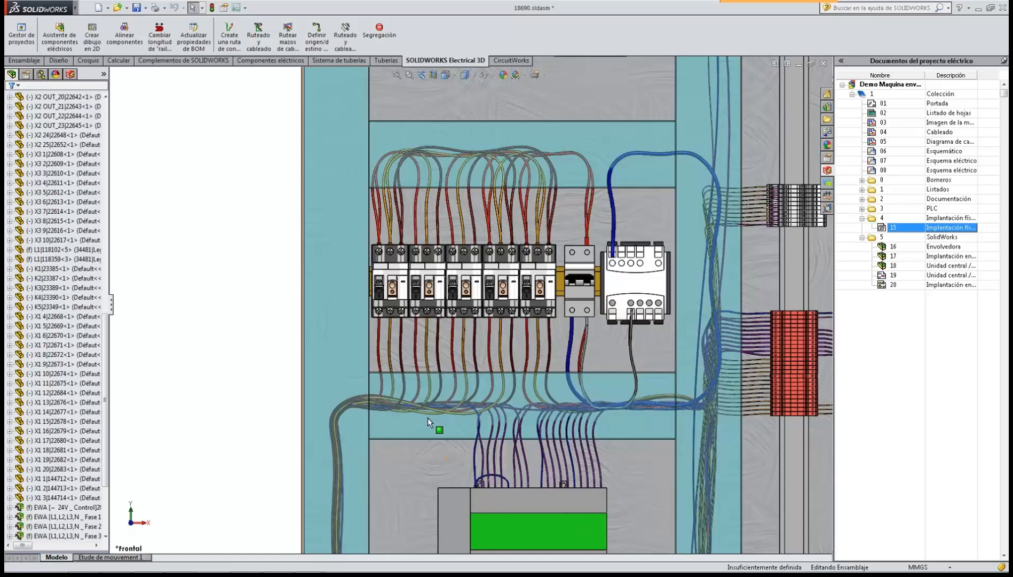
scroll(428, 417, up, 3)
scroll(444, 327, down, 2)
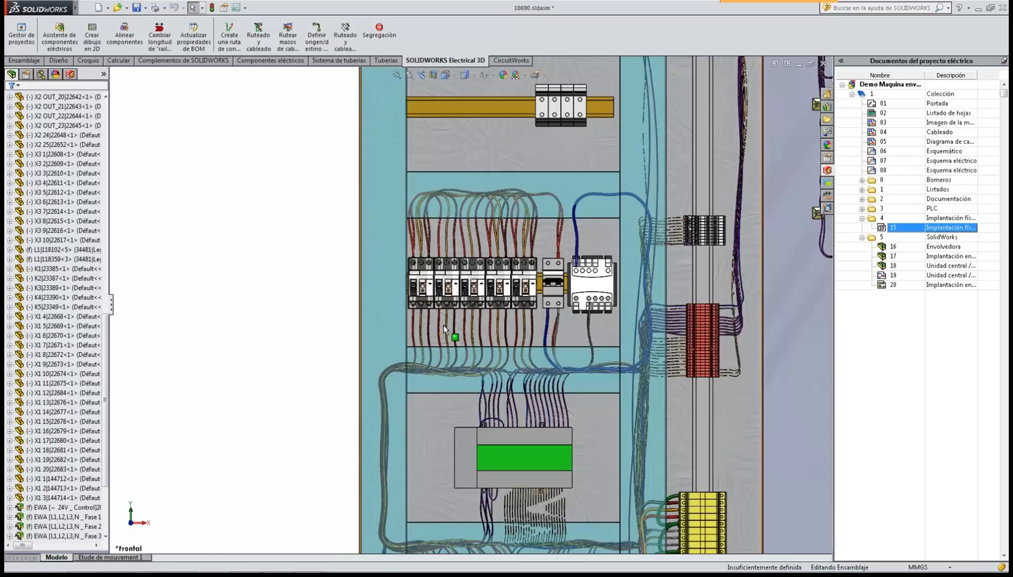
middle_drag(443, 327, 466, 363)
scroll(497, 328, down, 5)
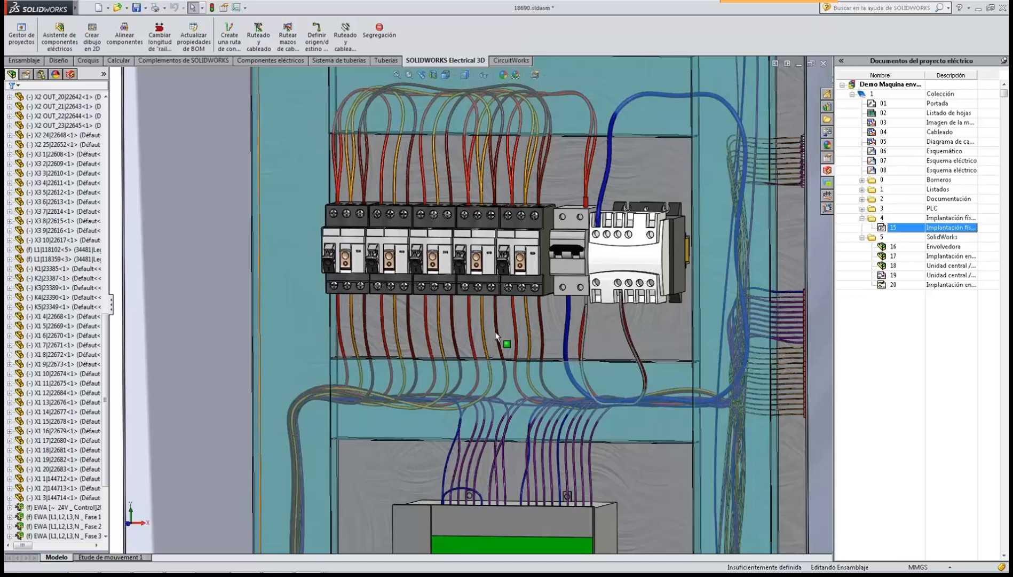
middle_drag(496, 331, 498, 342)
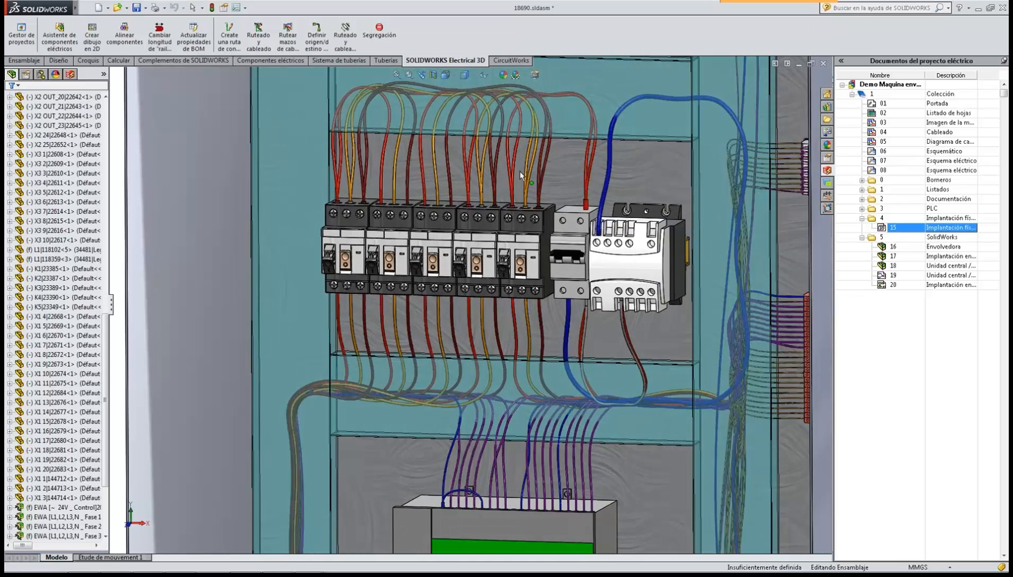
scroll(504, 152, down, 4)
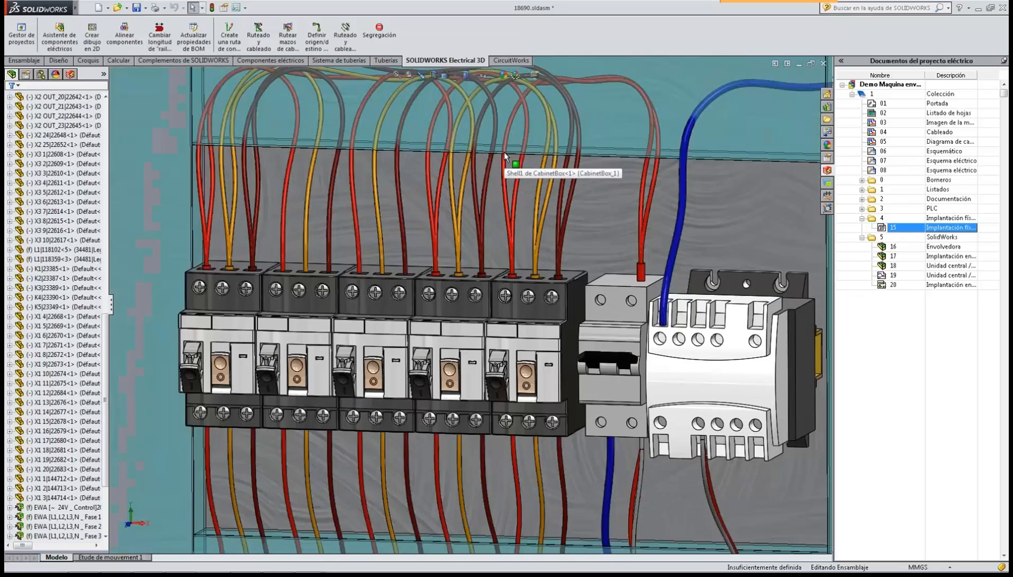
scroll(505, 152, down, 2)
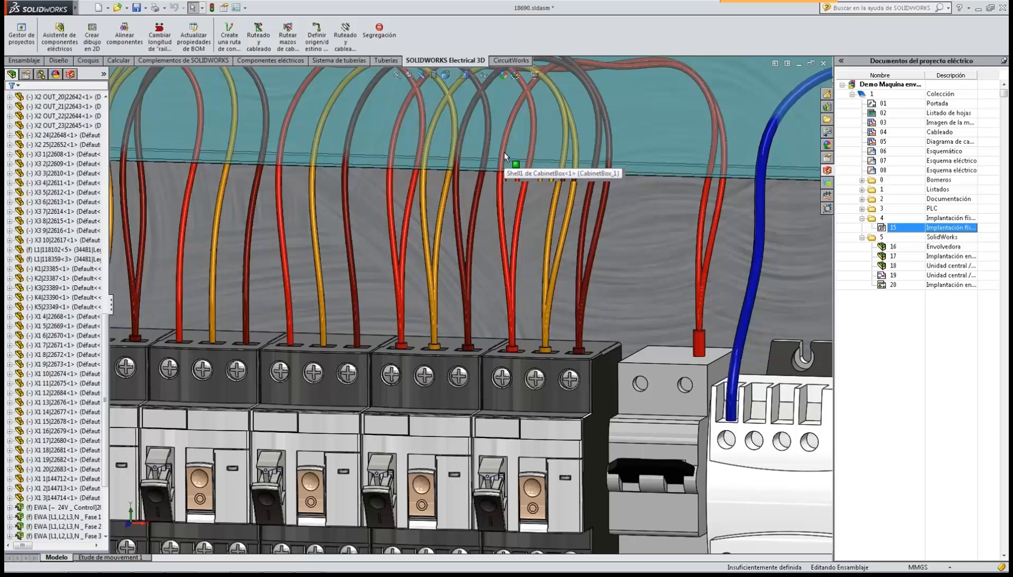
middle_drag(564, 253, 570, 255)
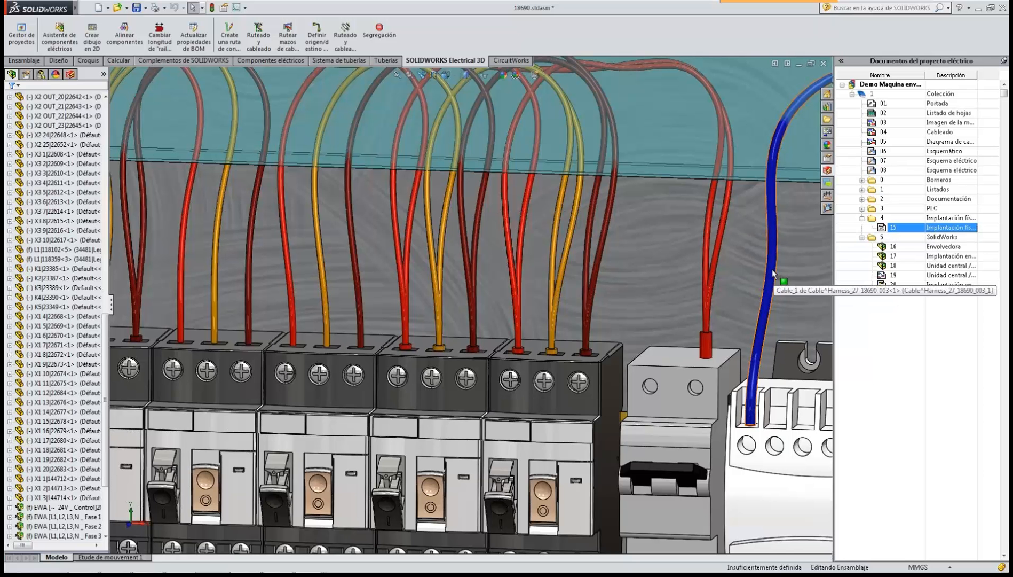
Open the SOLIDWORKS Electrical report template manager and enlarge its window to view the application and project templates.
mouse_move(75, 8)
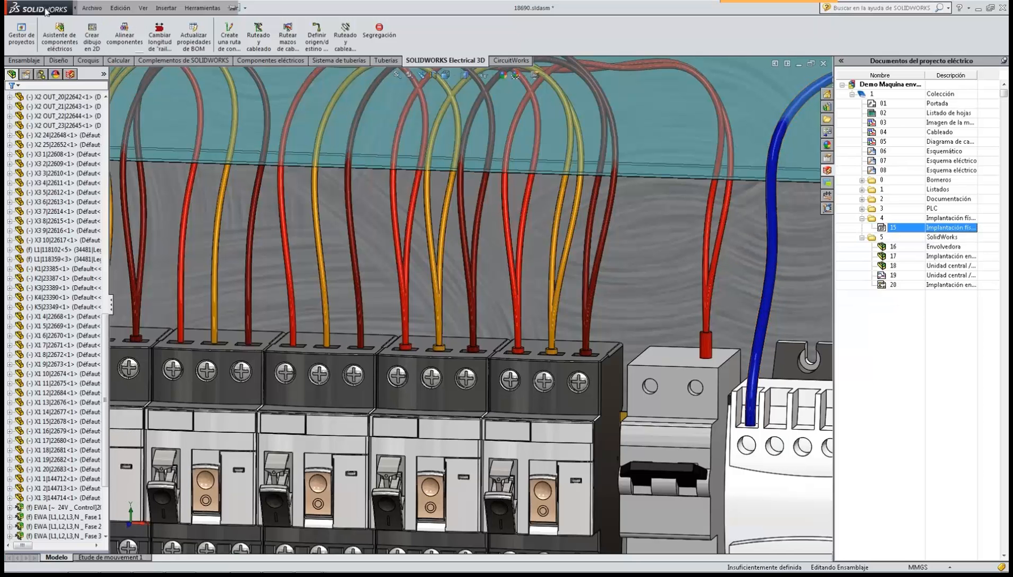
click(204, 9)
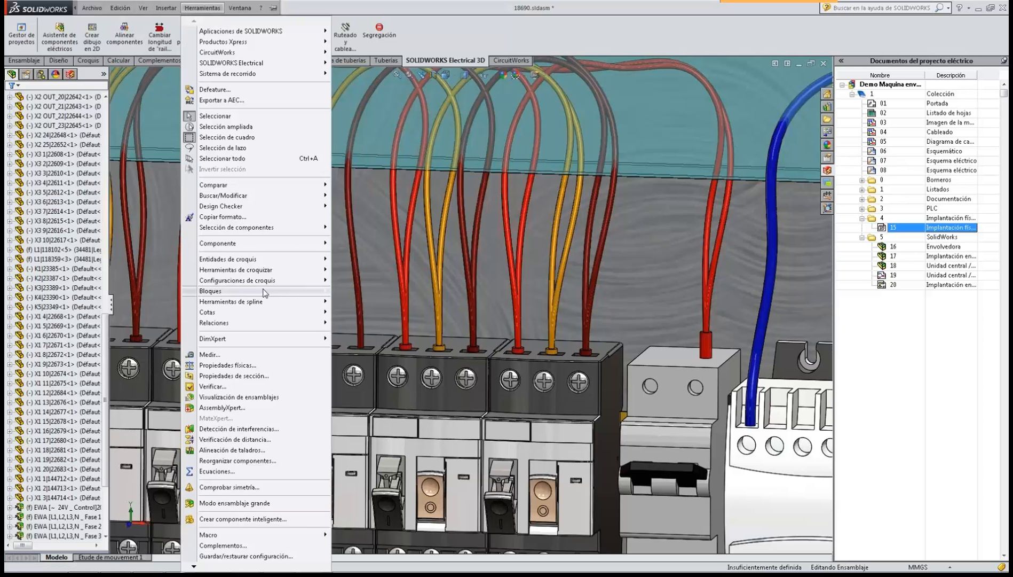
mouse_move(265, 295)
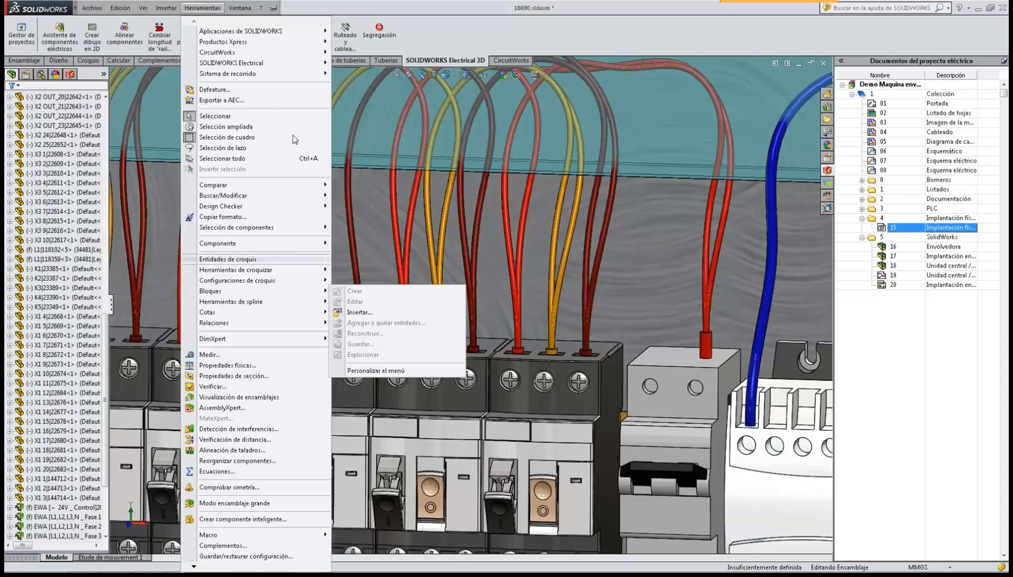
mouse_move(302, 67)
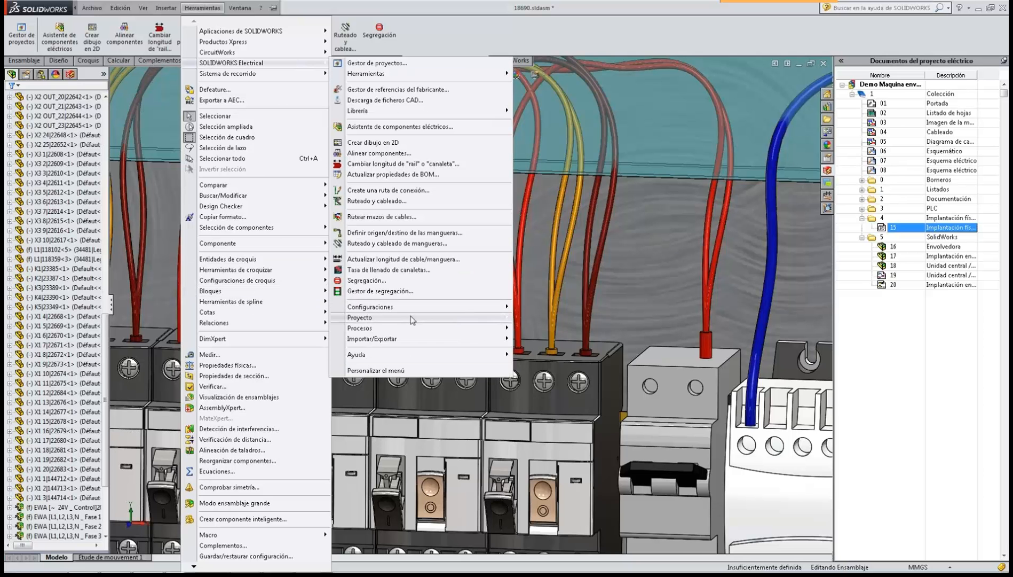
mouse_move(414, 328)
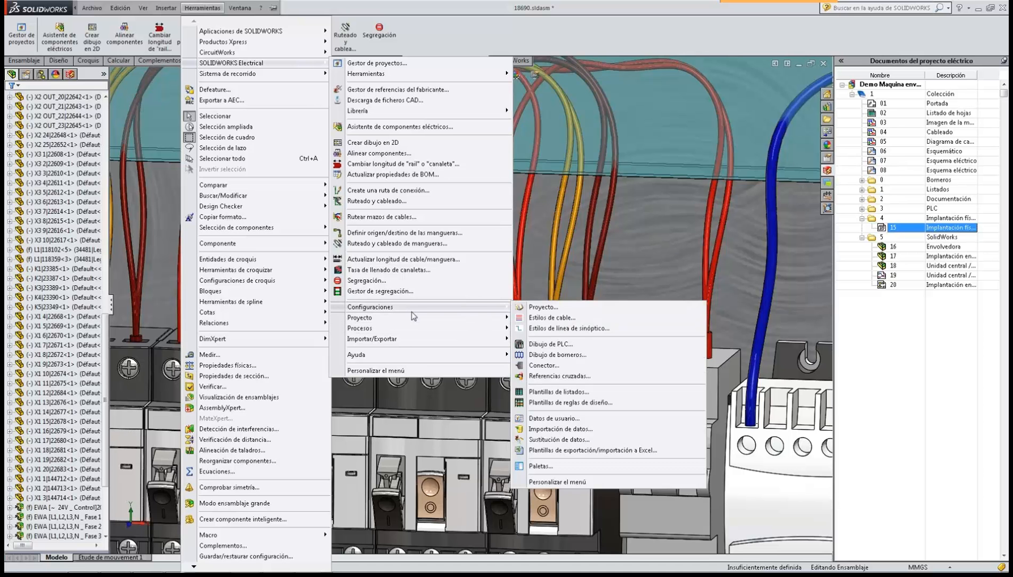
click(556, 388)
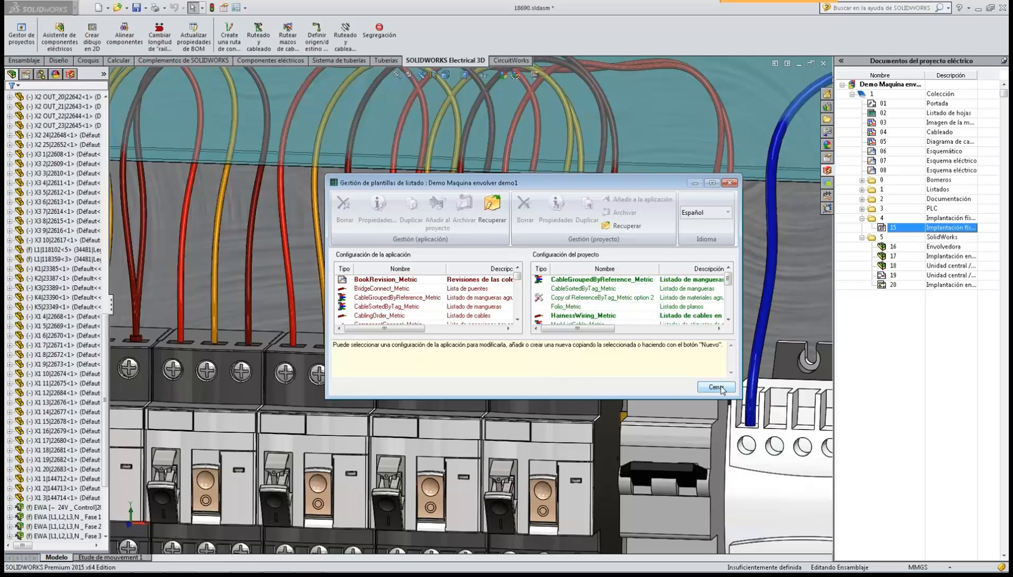
drag(673, 399, 673, 530)
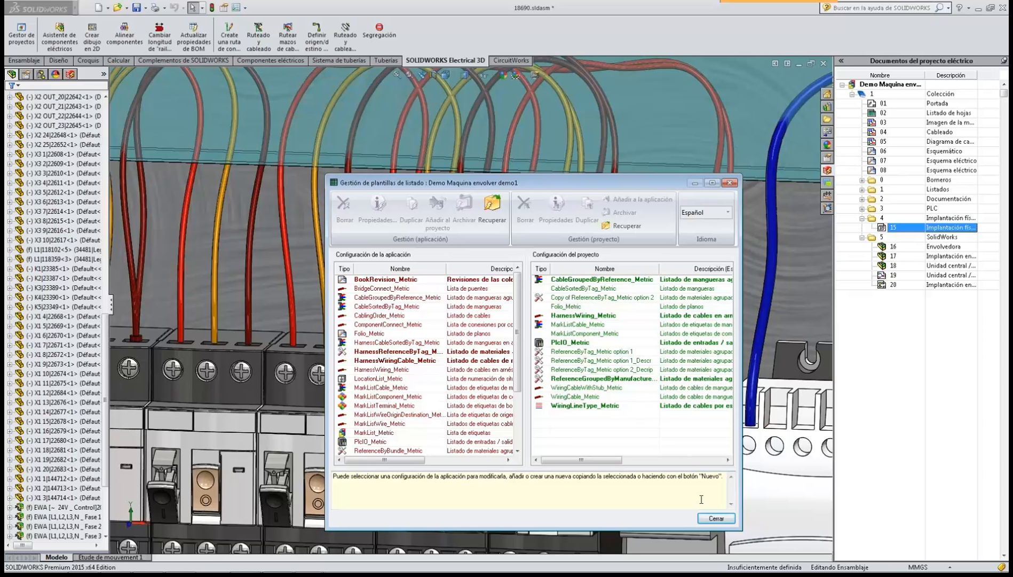
Close the template manager and open the project's report manager, widening its window to show the report "Listado de cables por estilo de línea".
click(716, 518)
mouse_move(60, 12)
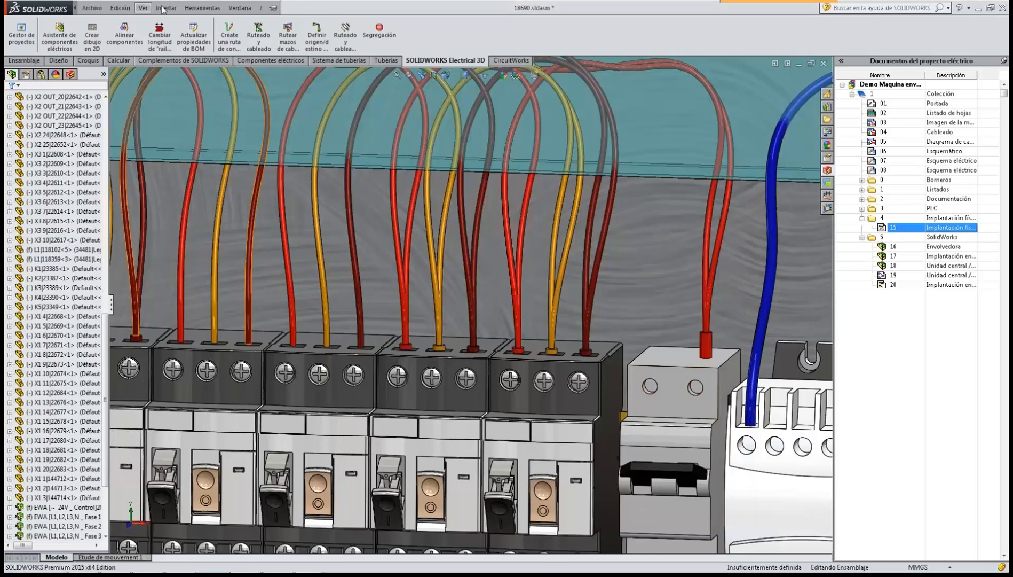
click(203, 7)
mouse_move(243, 64)
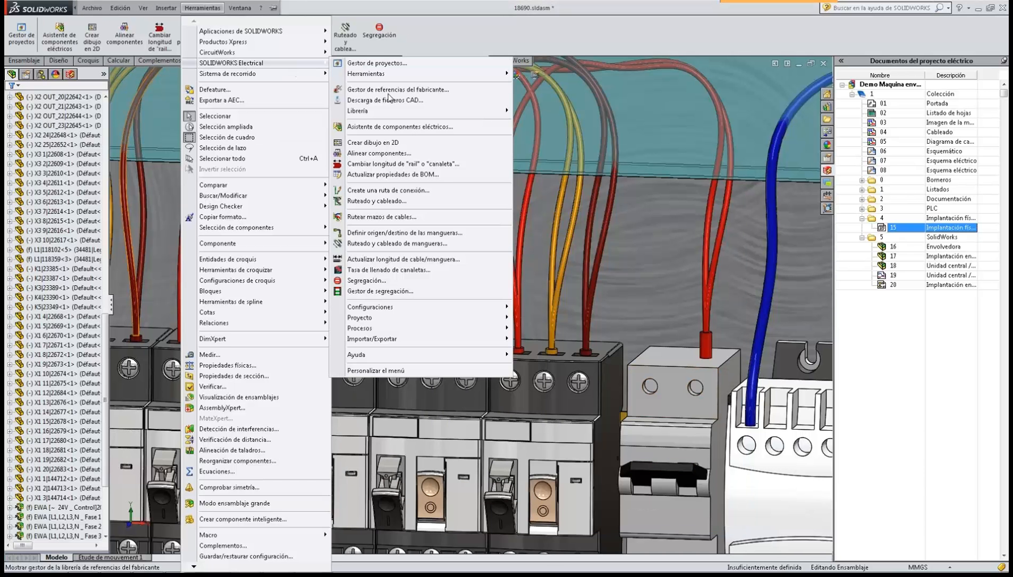
mouse_move(417, 321)
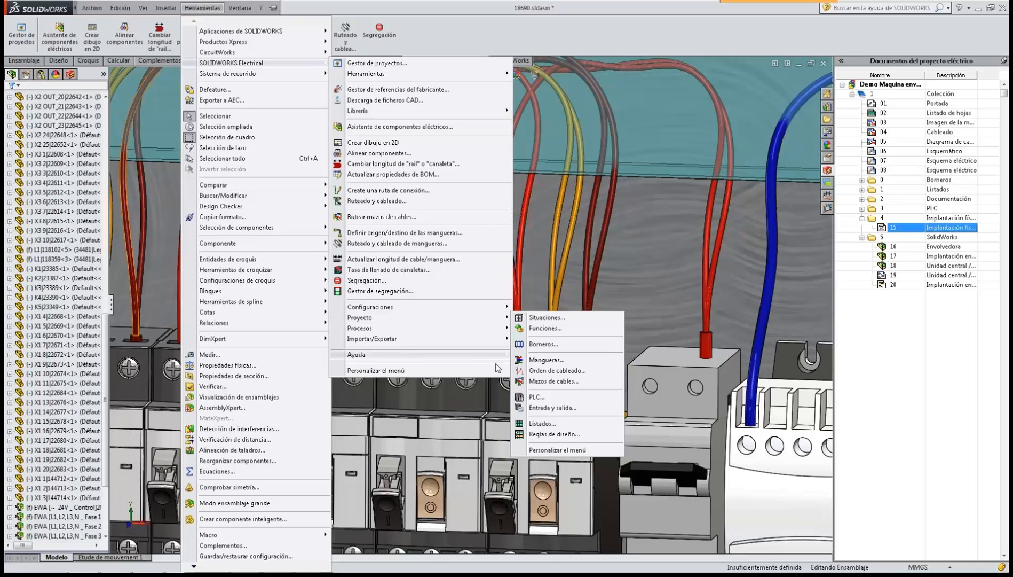
click(540, 424)
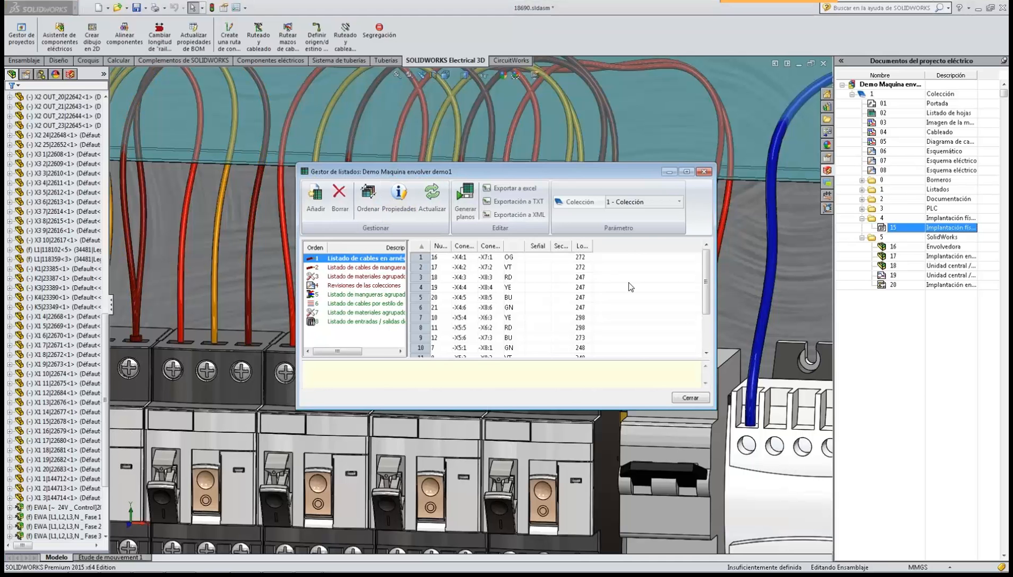
drag(715, 294, 941, 287)
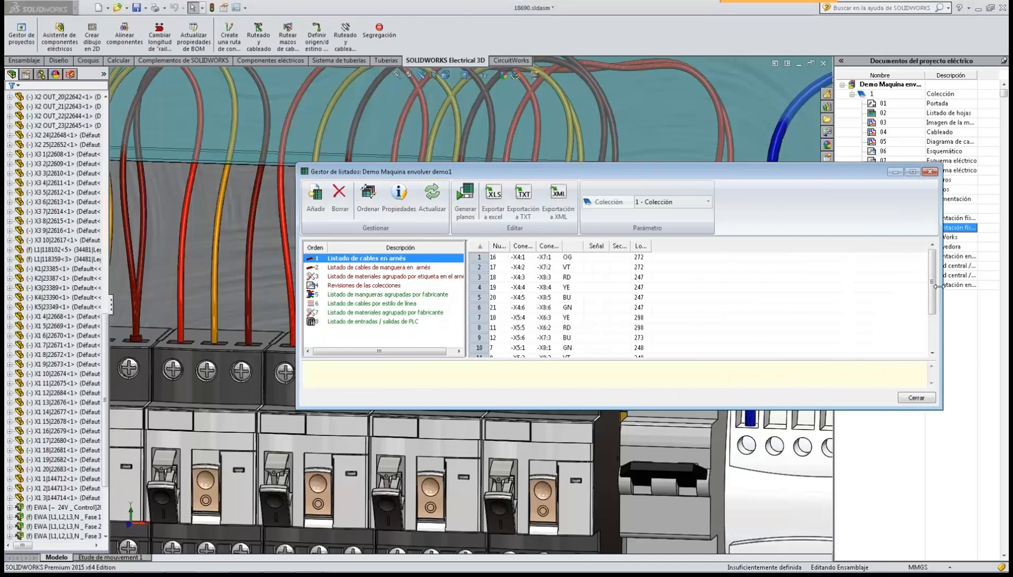
click(357, 304)
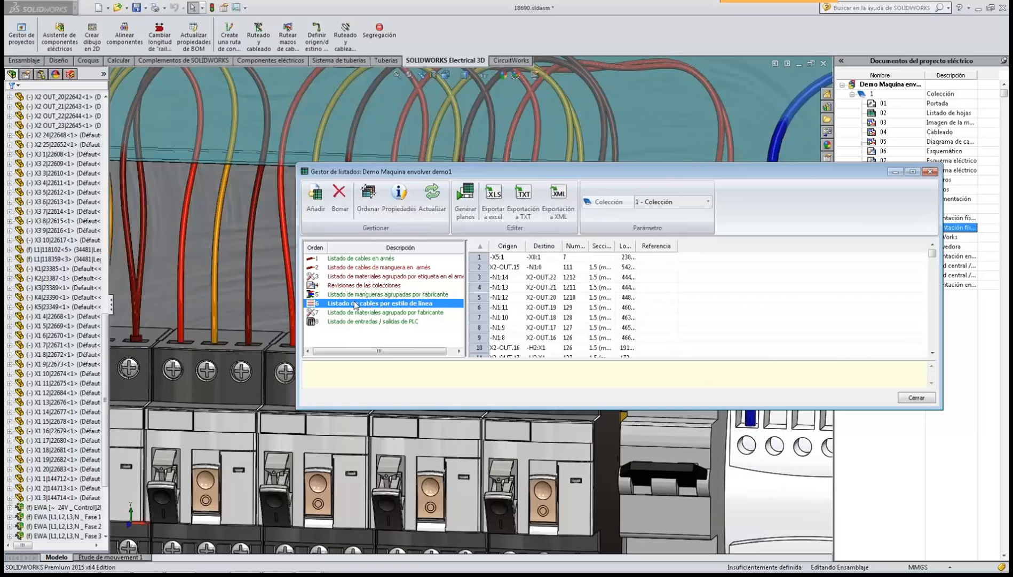
drag(297, 292, 176, 277)
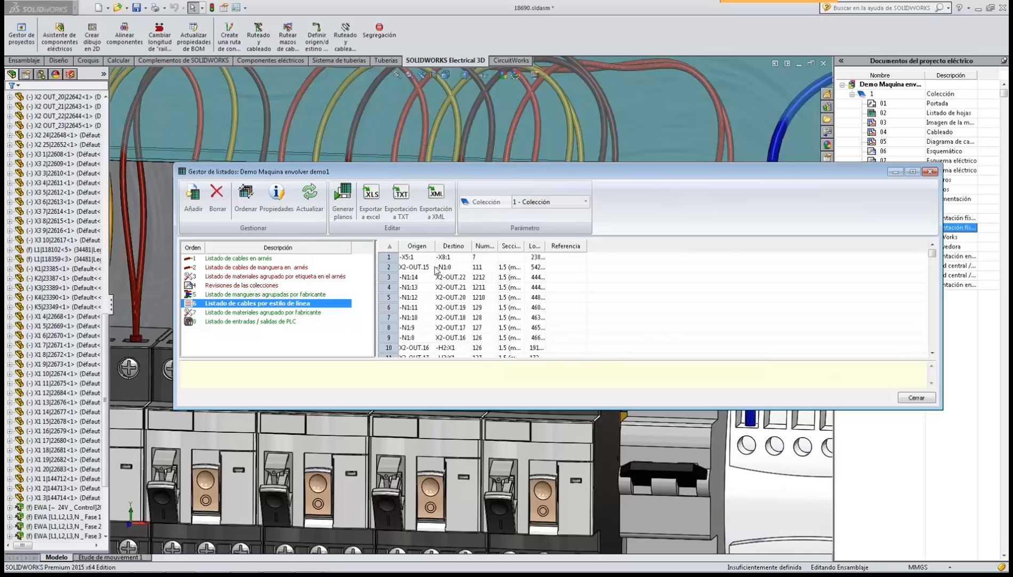
Widen the Origen, Destino, Numeración de cable, Sección and Longitud (mm) columns of the wire report so their contents can be read.
drag(435, 246, 452, 246)
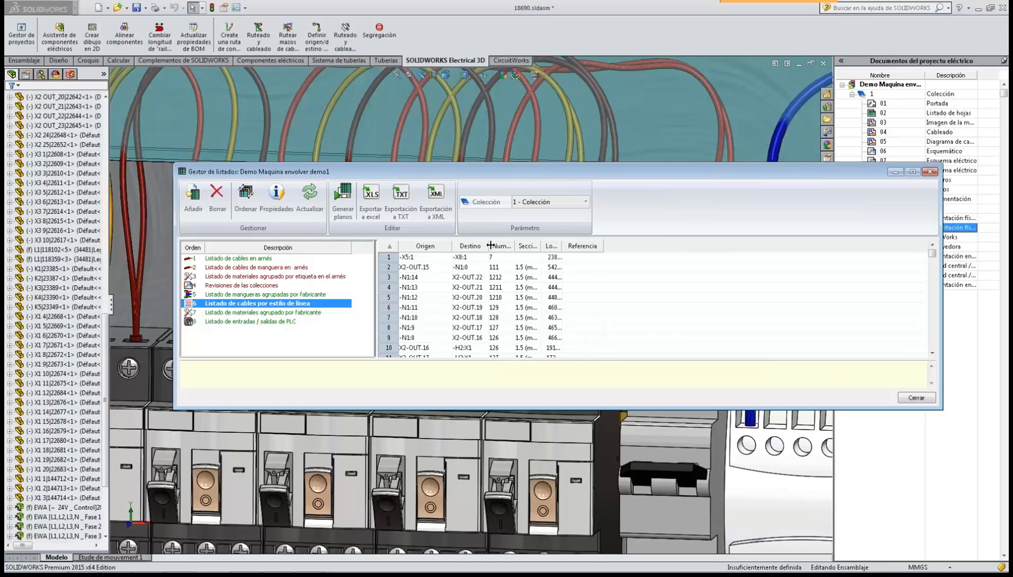
drag(562, 245, 625, 246)
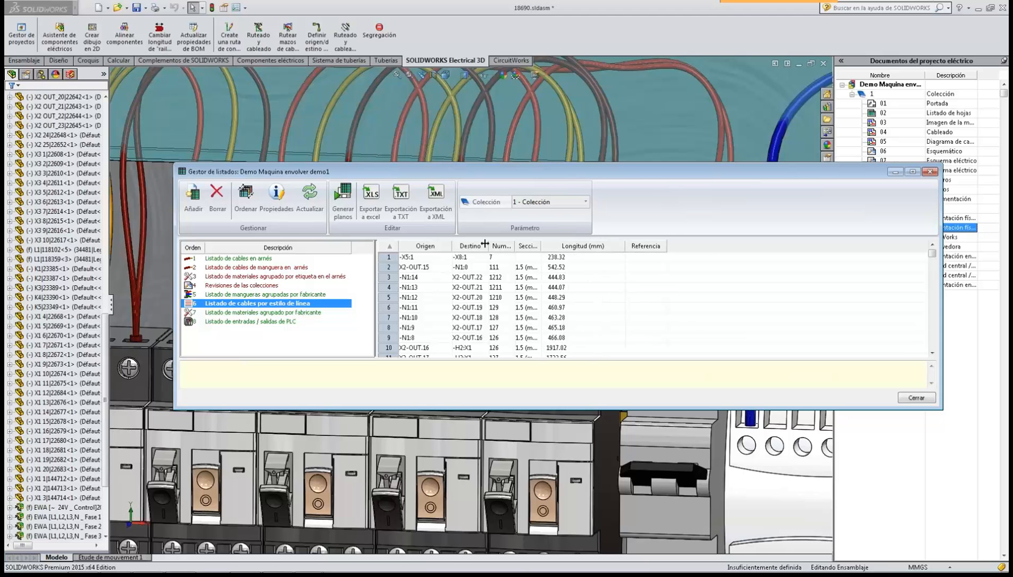
drag(487, 246, 533, 245)
click(404, 259)
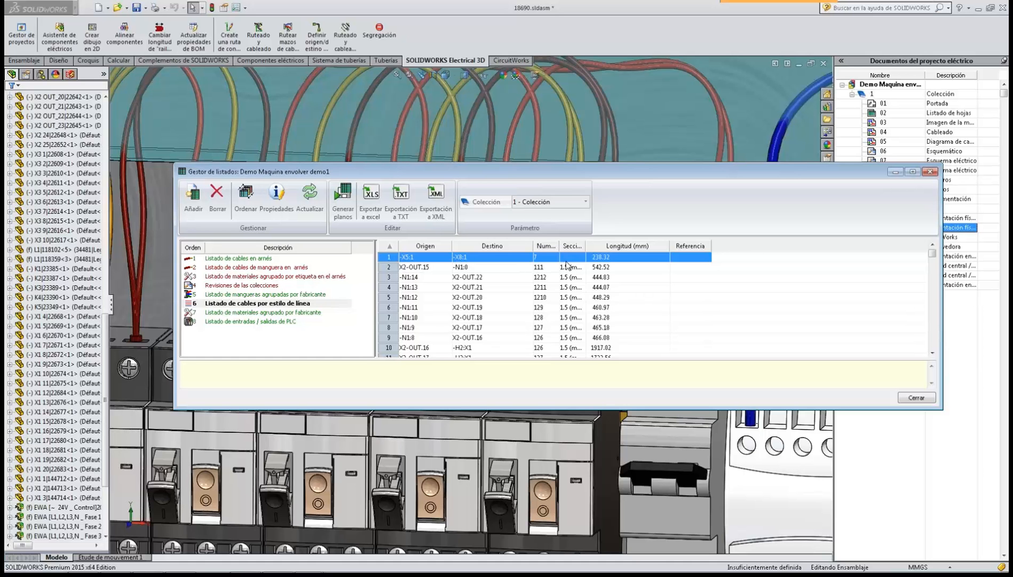
drag(559, 243, 619, 243)
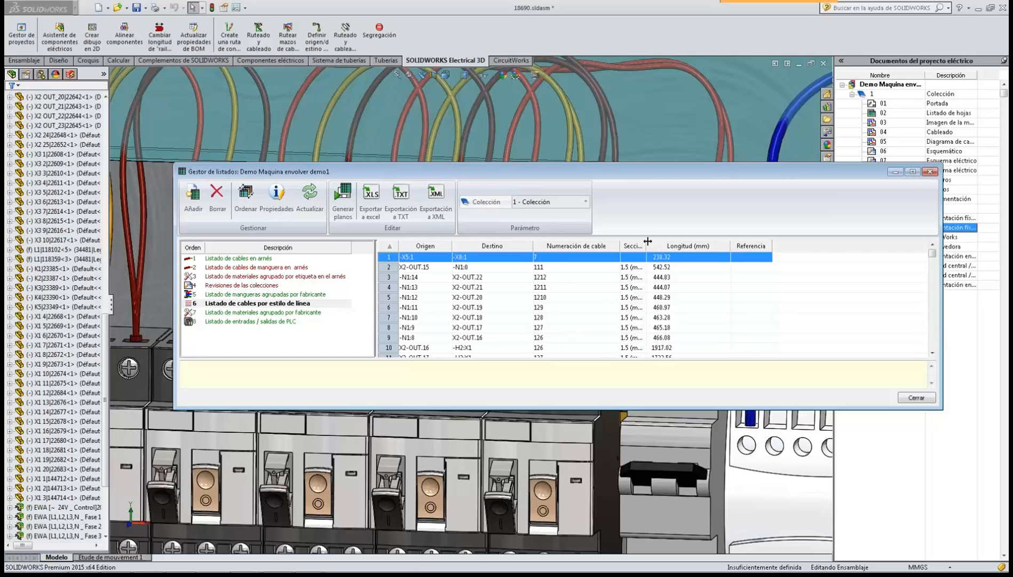
drag(646, 243, 694, 243)
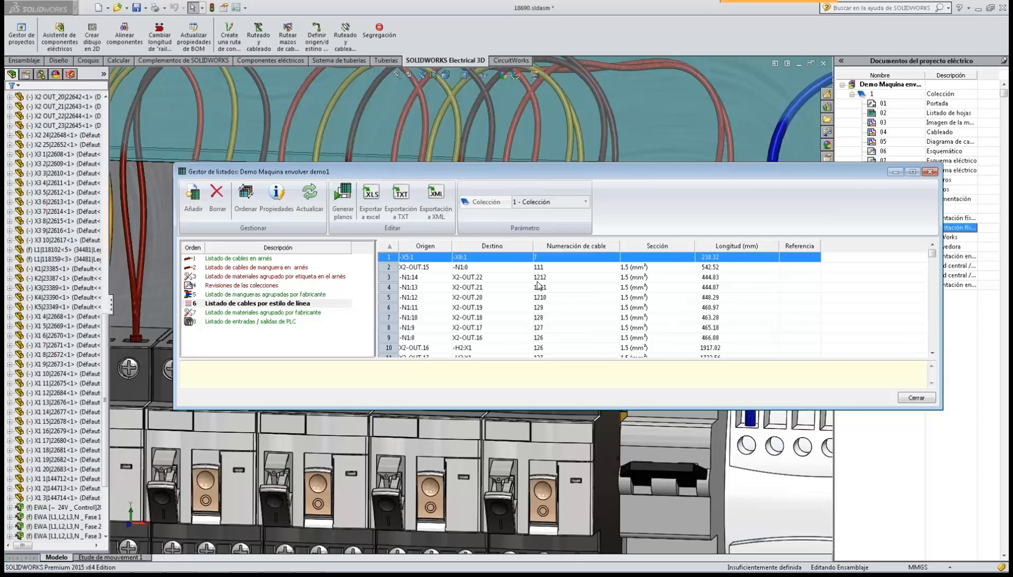
Examine the lengths, sections and endpoints of individual wires in the report, including the H4:X2 to H5:X2 row, and close the report manager.
click(707, 269)
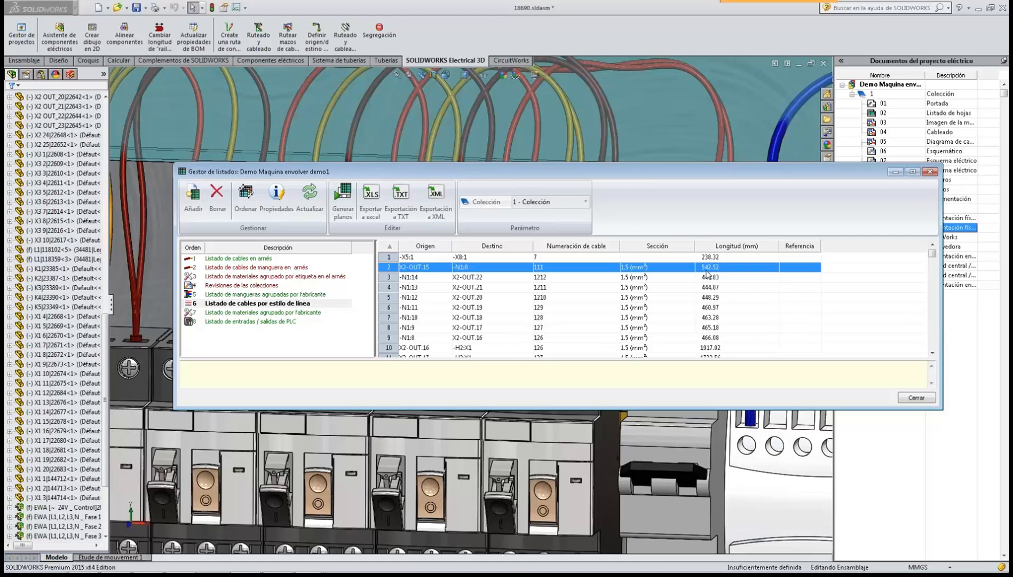
click(735, 327)
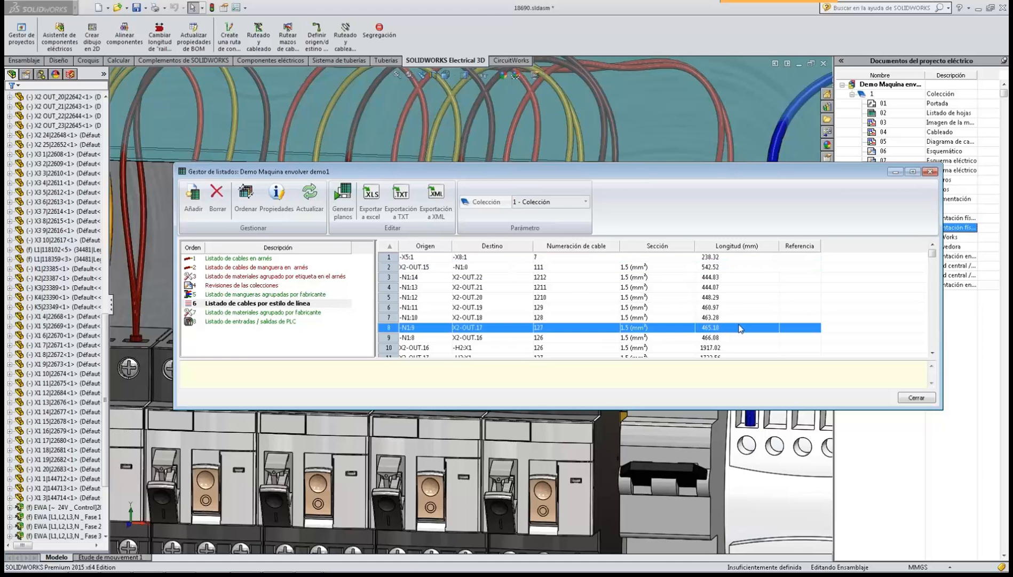
scroll(734, 328, down, 4)
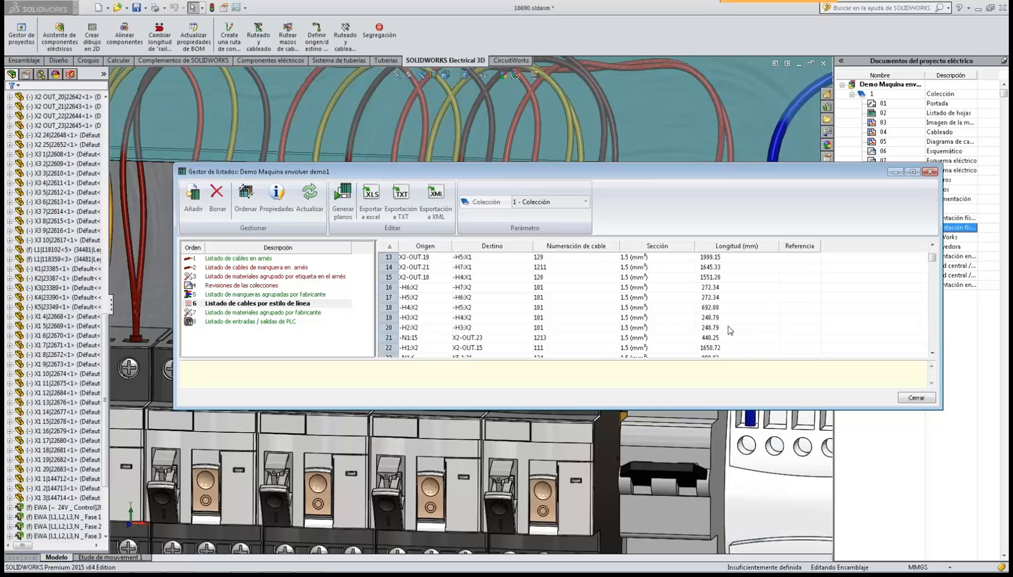
click(465, 310)
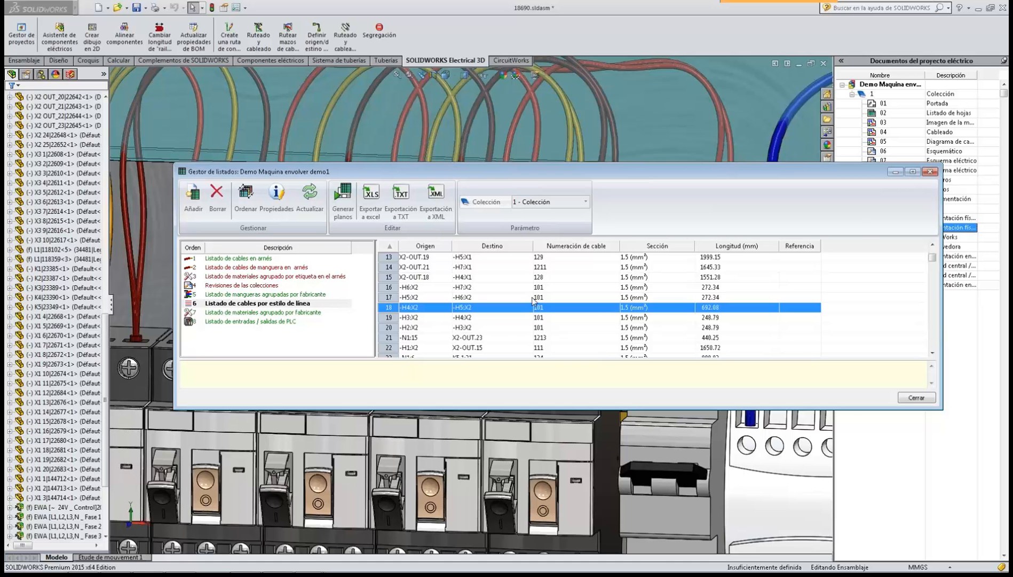
click(904, 400)
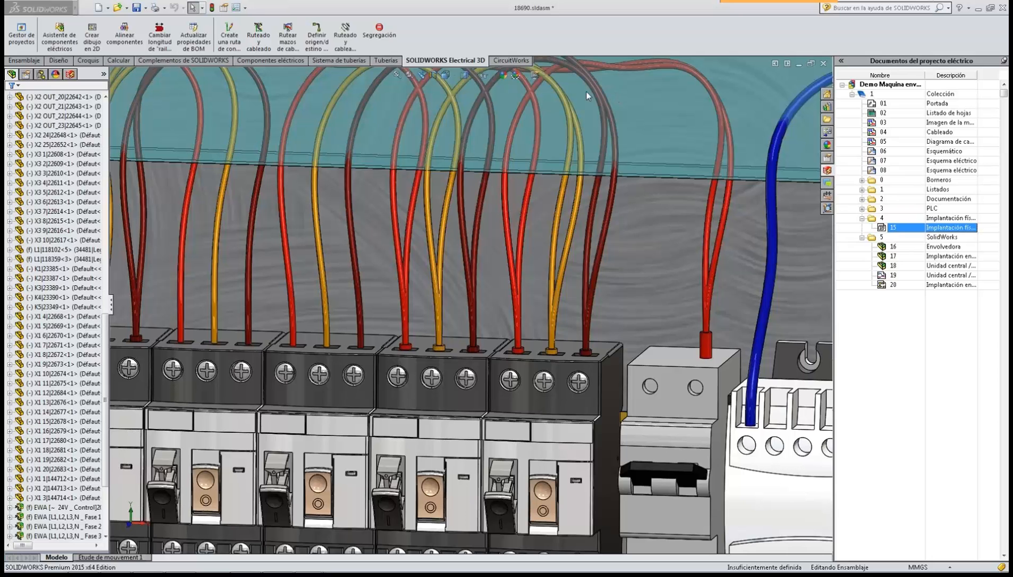
Turn on the display of axes in the cabinet assembly, leaving sketches hidden.
click(599, 292)
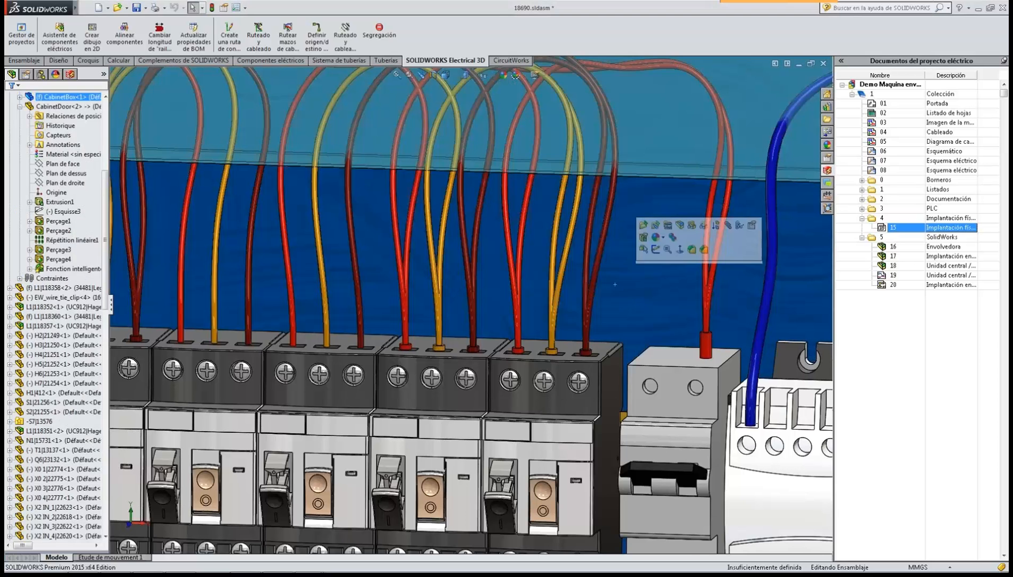
scroll(562, 162, up, 5)
scroll(541, 151, down, 2)
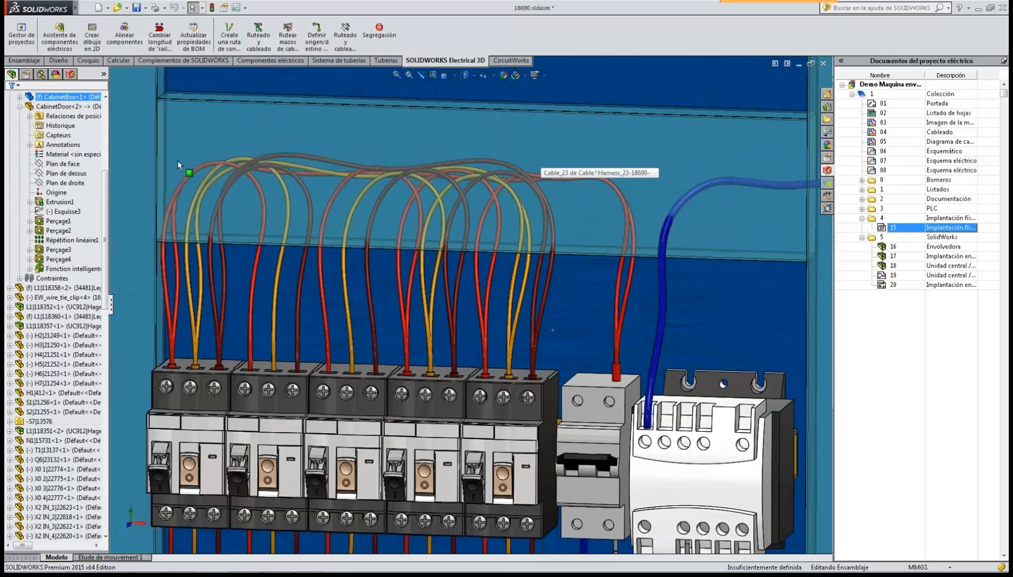
click(491, 77)
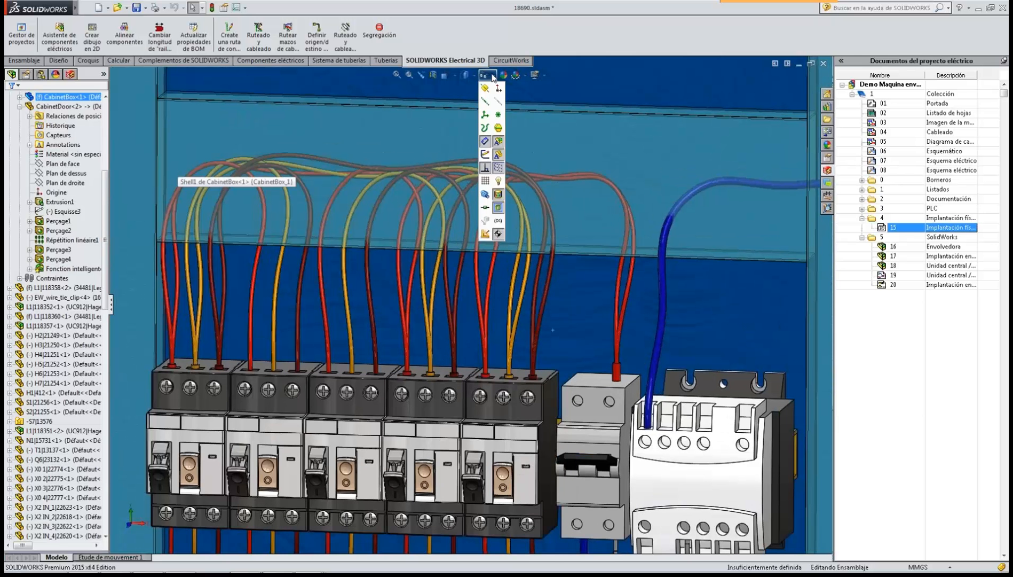
click(487, 156)
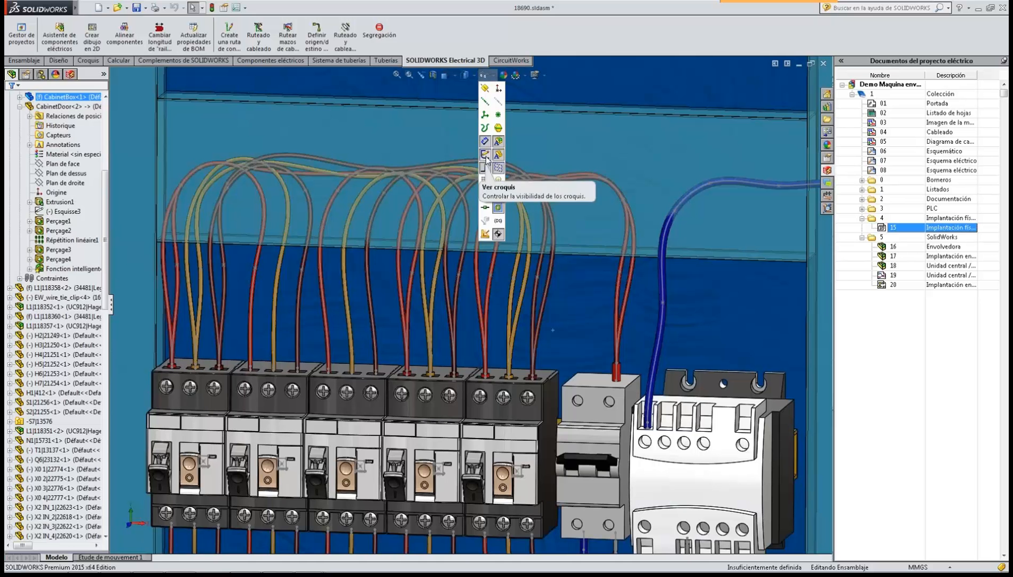
click(486, 156)
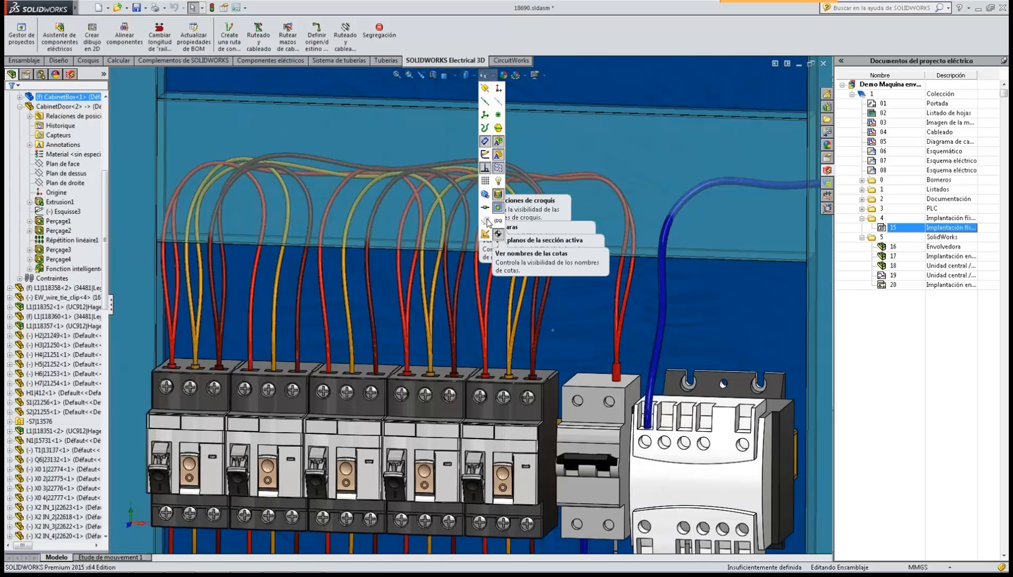
click(485, 103)
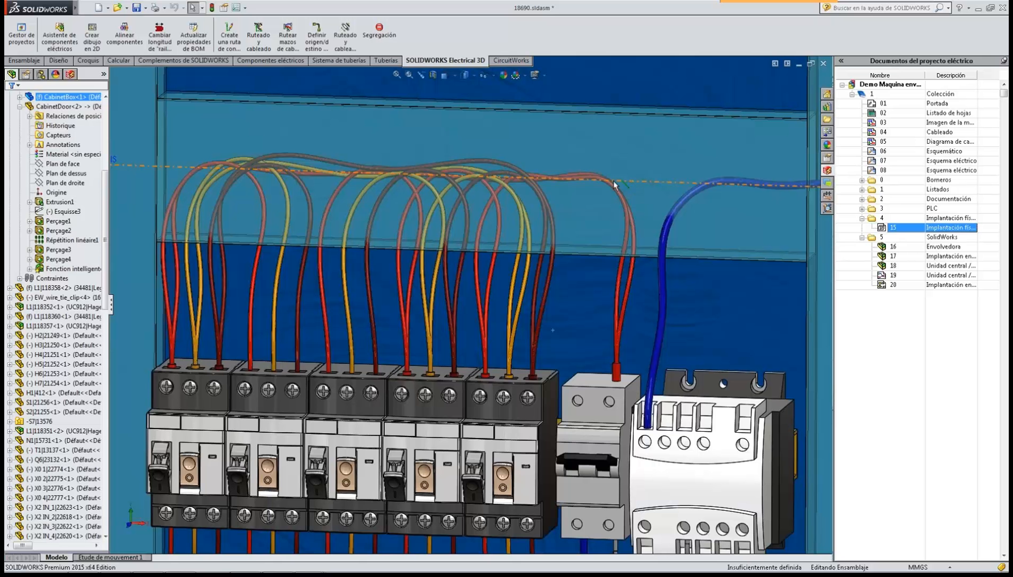
Examine the EW_AXIS routing axes along the ducts around protections Q1 to Q5, selecting the axis above them.
scroll(614, 182, up, 3)
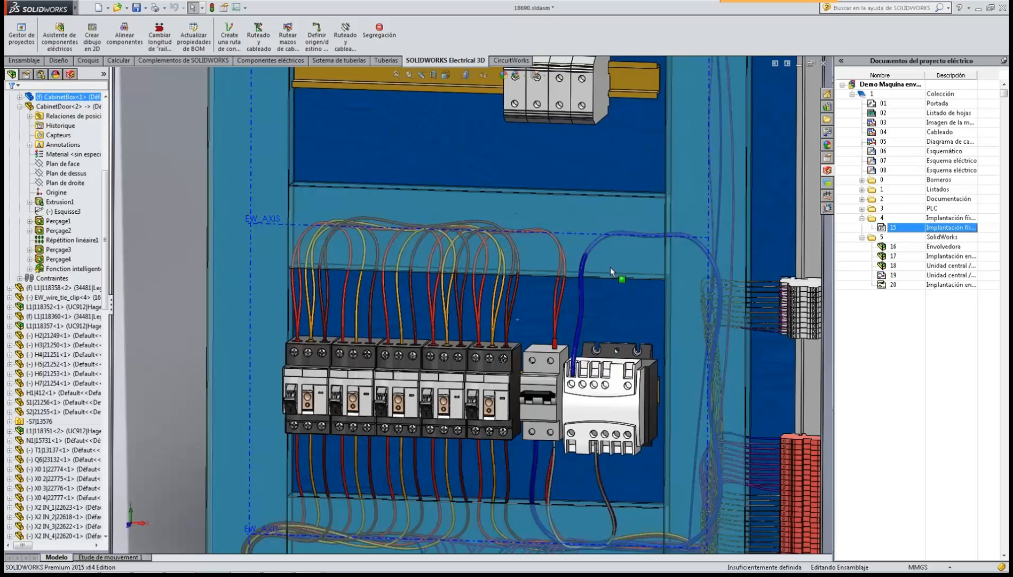
middle_drag(611, 267, 619, 263)
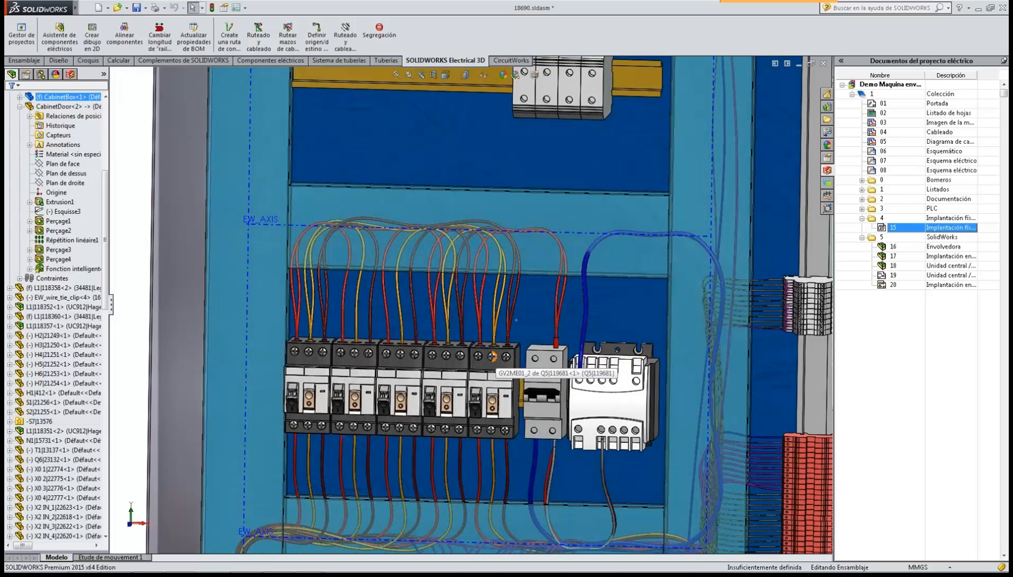
click(282, 228)
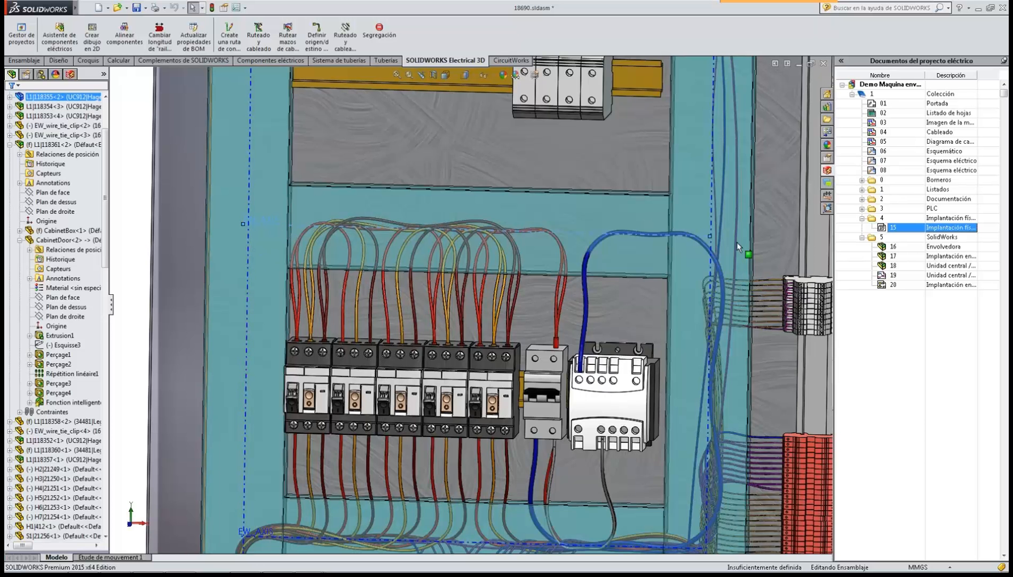
scroll(613, 374, up, 2)
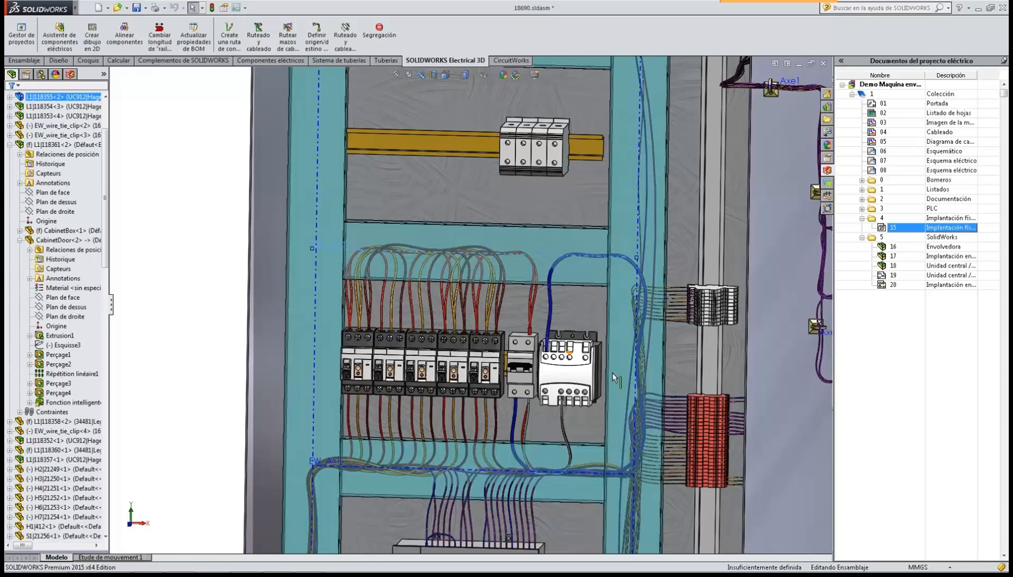
scroll(472, 309, up, 1)
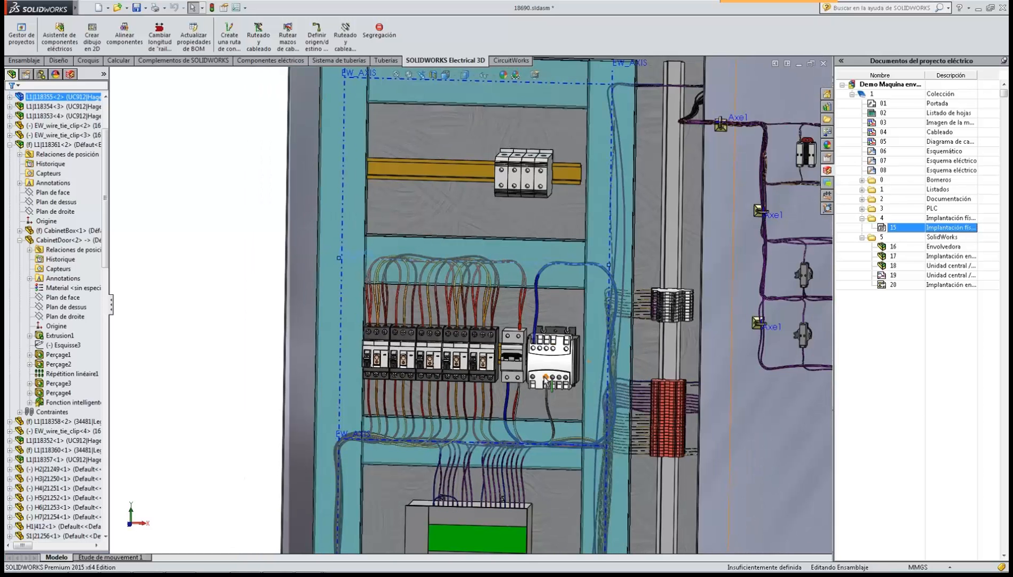
Highlight the blue neutral wire to trace its path along the routing axes, clear the selection, and view the whole cabinet with its door.
click(538, 320)
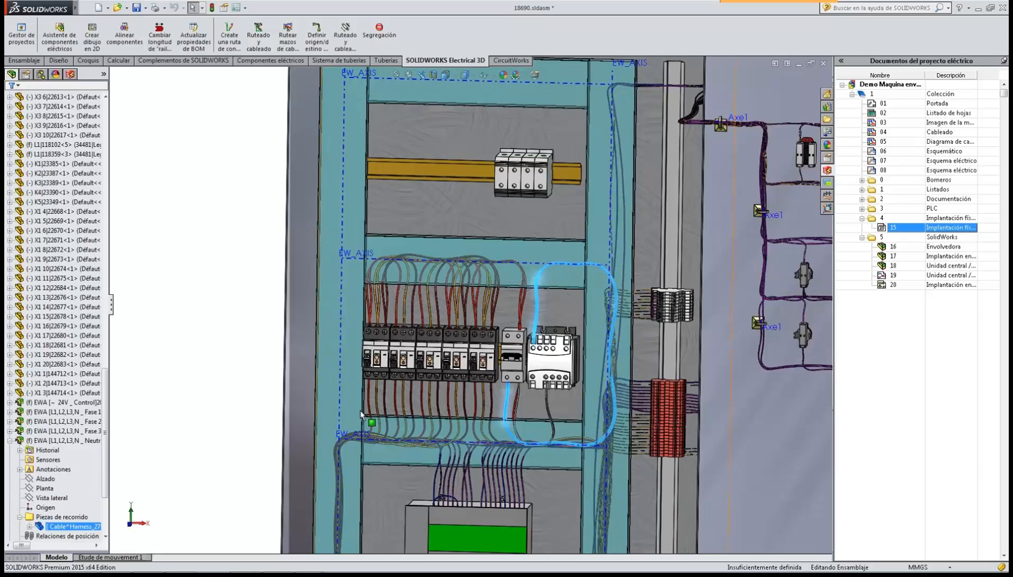
click(163, 351)
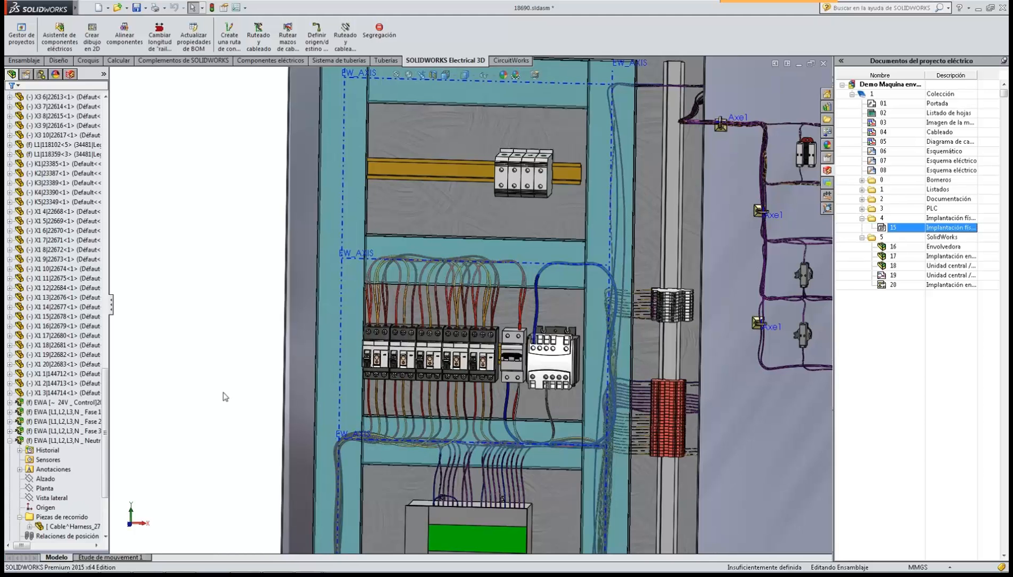
scroll(227, 397, up, 3)
scroll(299, 432, up, 2)
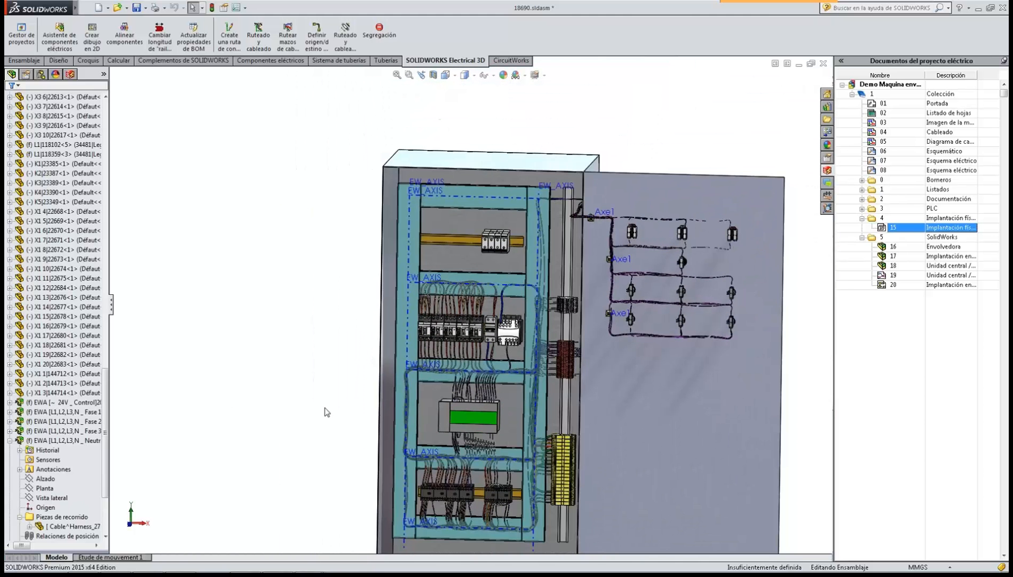
scroll(602, 412, up, 1)
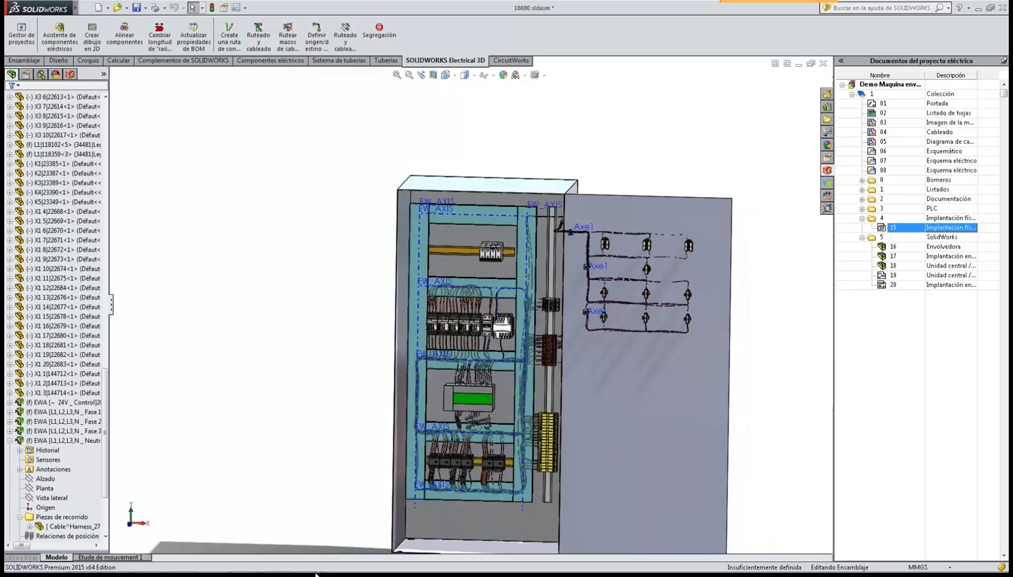
Switch to the 128470.sldasm assembly and examine the wire harness running from the fans to the circuit board.
mouse_move(313, 564)
click(312, 538)
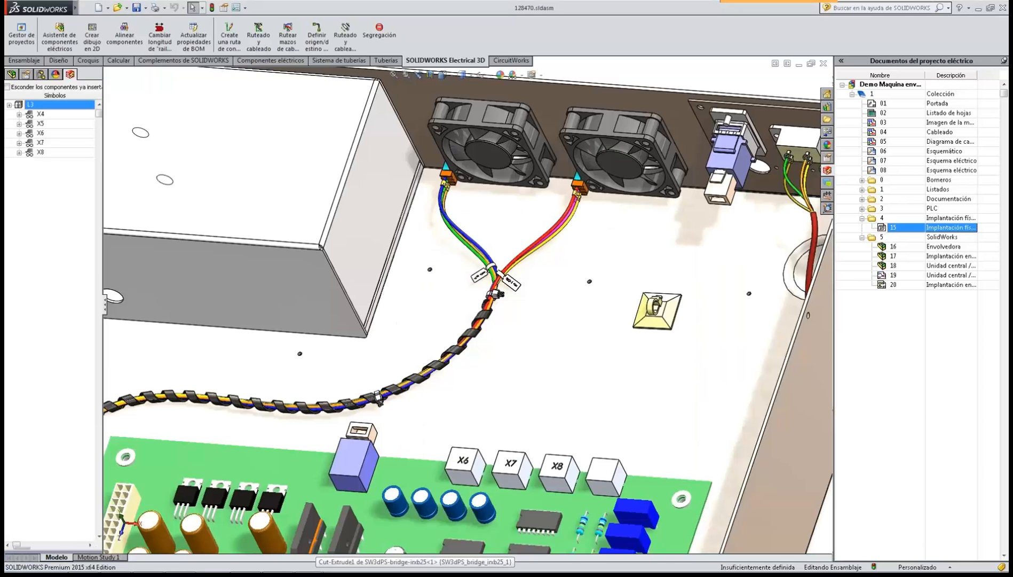
scroll(321, 534, up, 3)
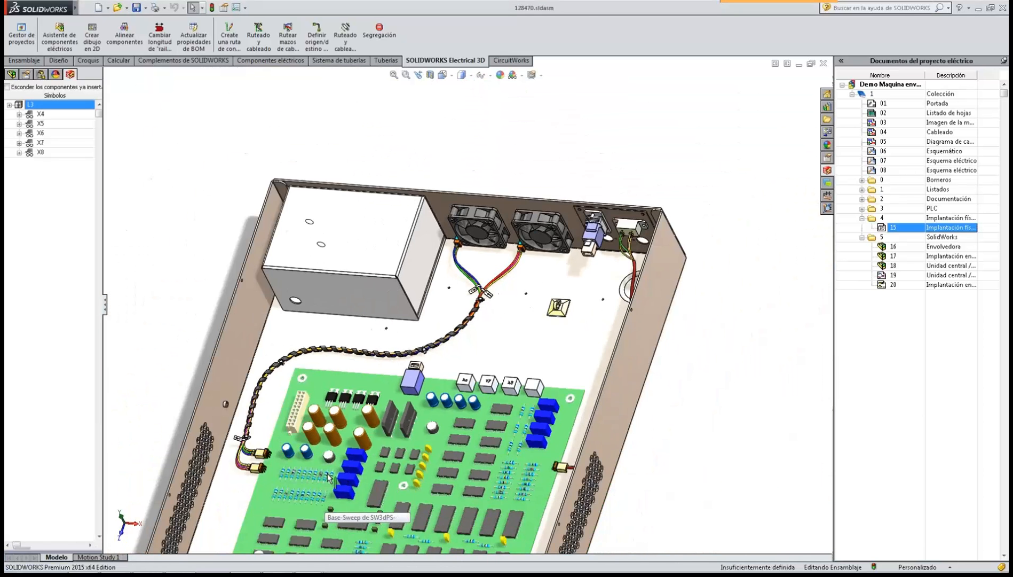
scroll(320, 482, up, 1)
scroll(319, 483, down, 2)
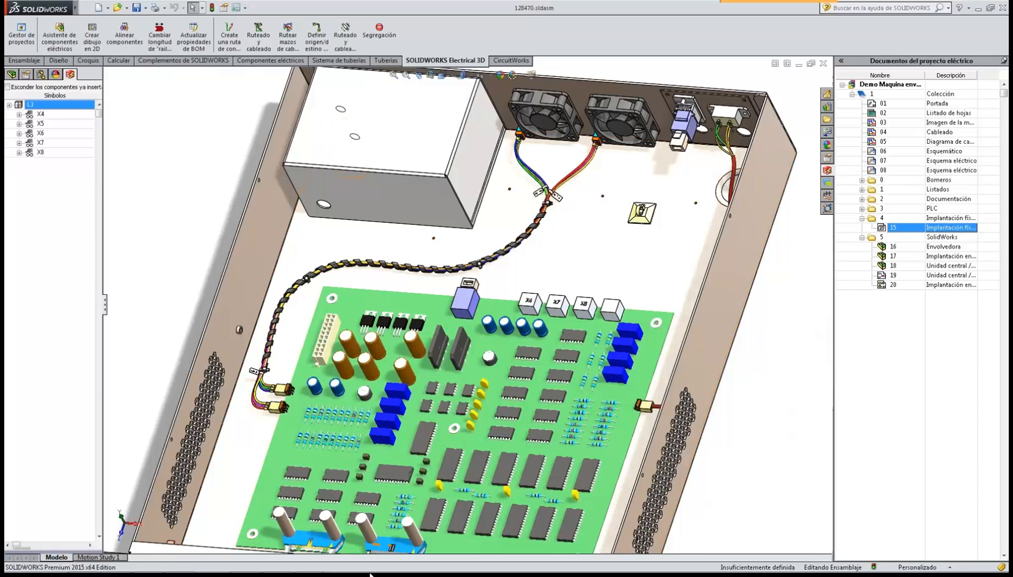
Switch back to the 18689.sldasm assembly and examine the cabinet wiring around the row of motor protections.
mouse_move(308, 561)
click(306, 507)
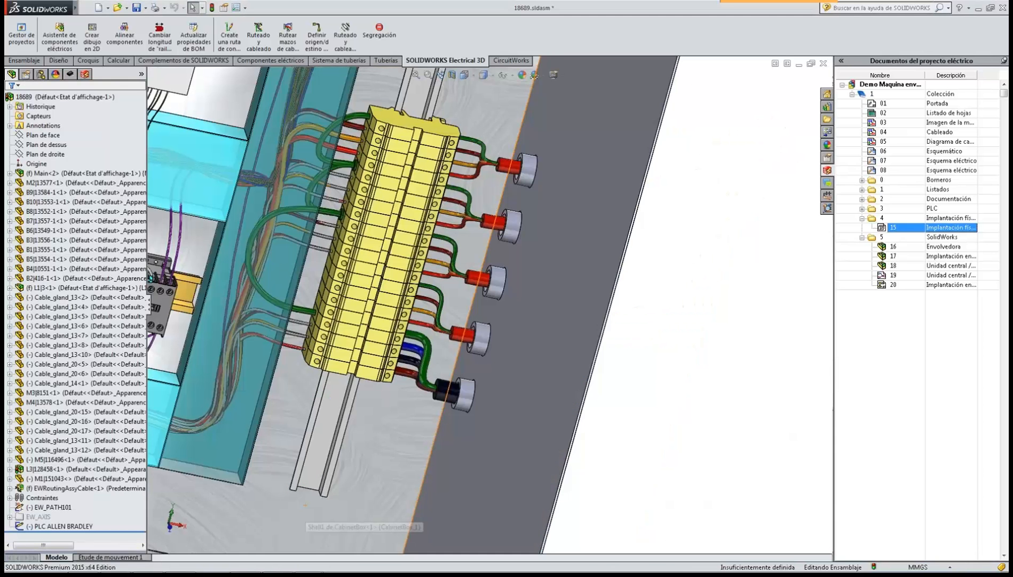
scroll(305, 505, up, 10)
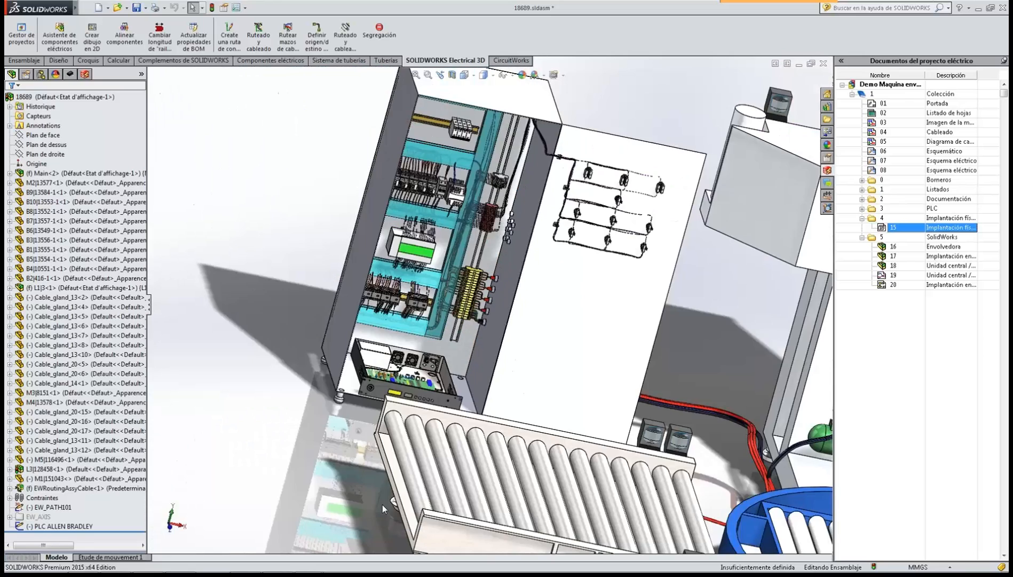
scroll(499, 325, up, 2)
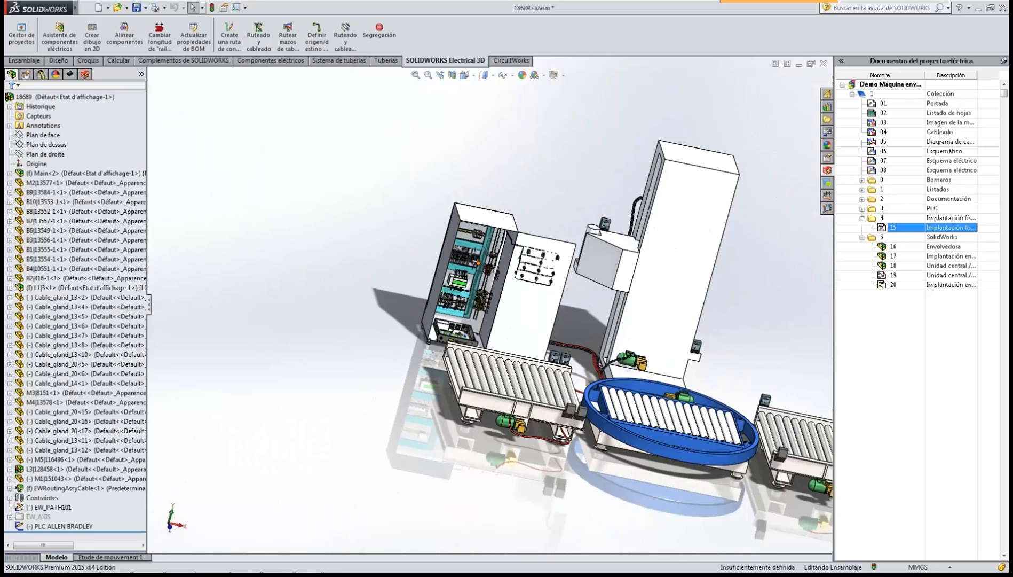
scroll(479, 265, down, 2)
scroll(480, 267, down, 8)
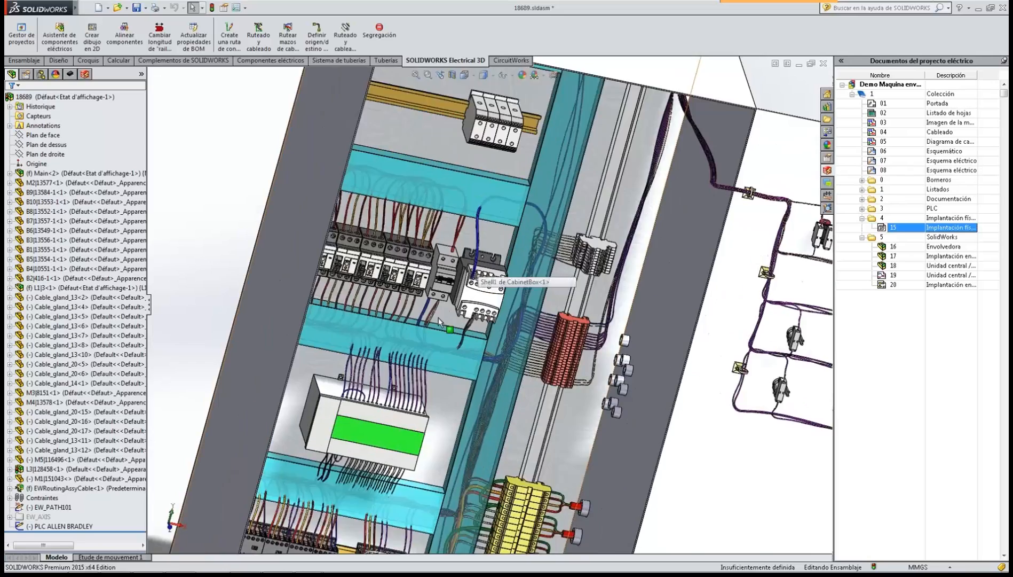
scroll(352, 232, down, 4)
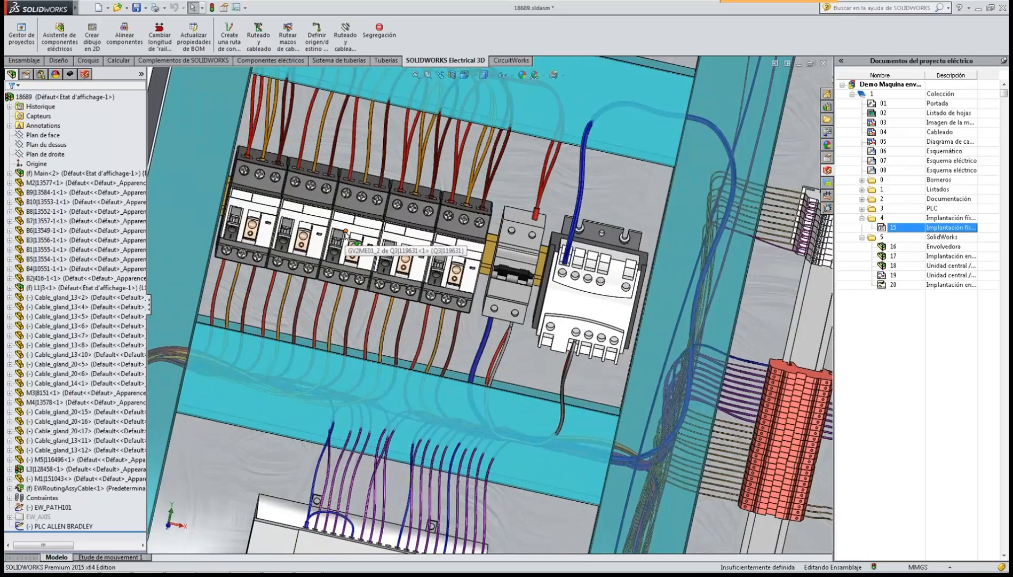
Open the Segregación command to review its line style and hose options, and cancel it without choosing a style.
scroll(418, 264, up, 3)
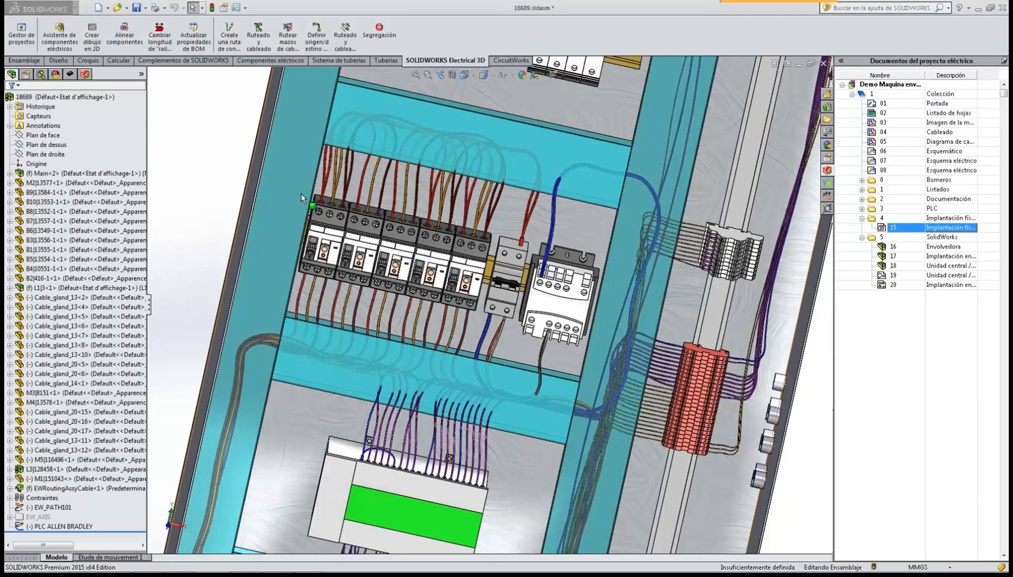
click(380, 42)
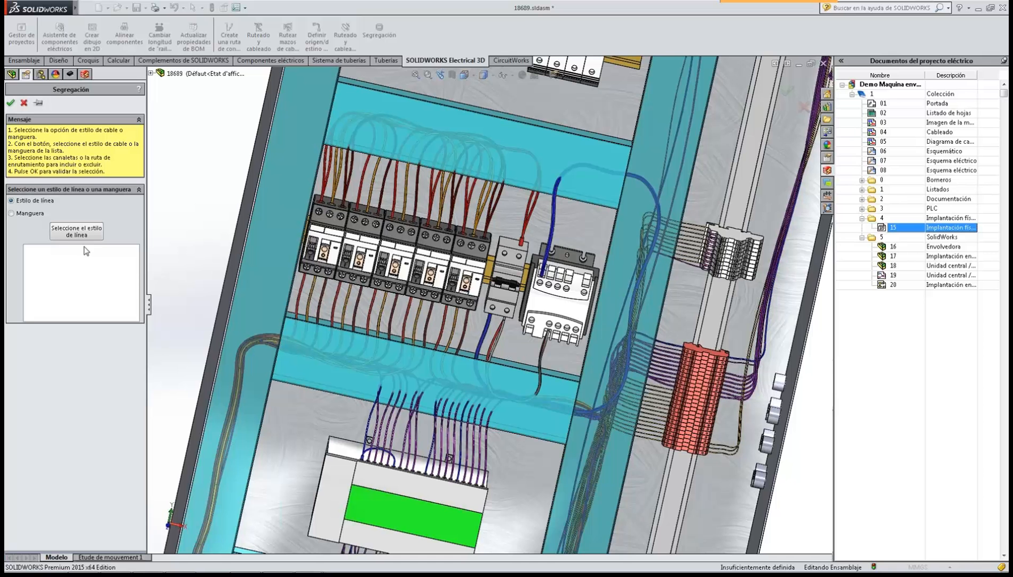
click(23, 103)
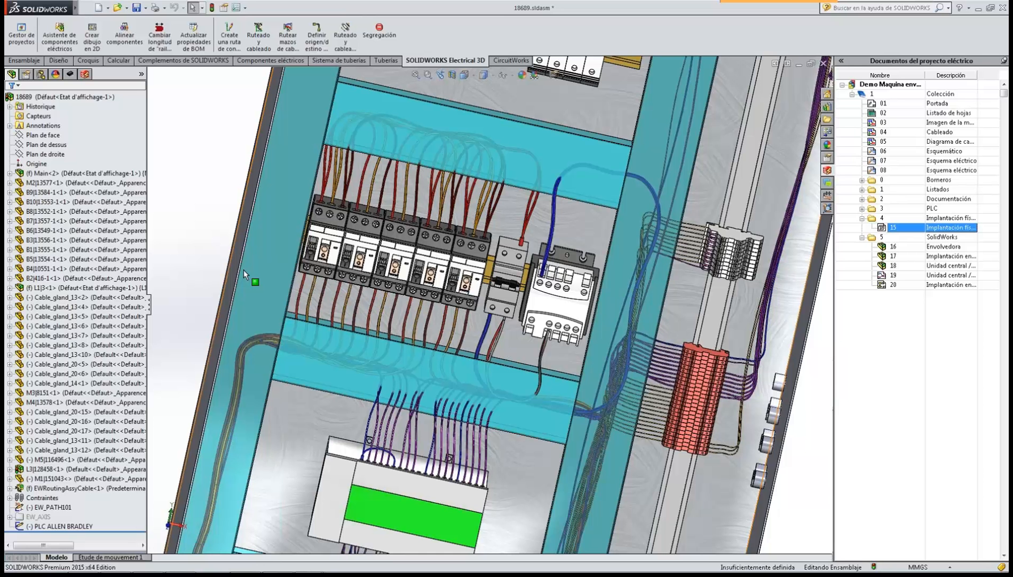
Examine how the red, orange and dark red wires enter the upper terminals of the motor protections.
key(alt+Tab)
scroll(411, 226, up, 2)
scroll(409, 223, up, 3)
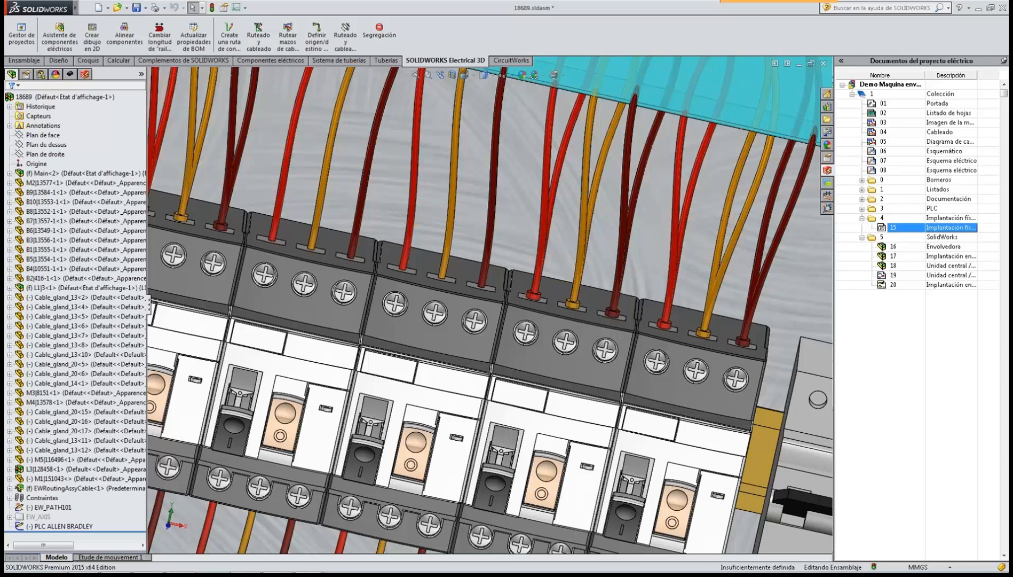
scroll(406, 227, up, 5)
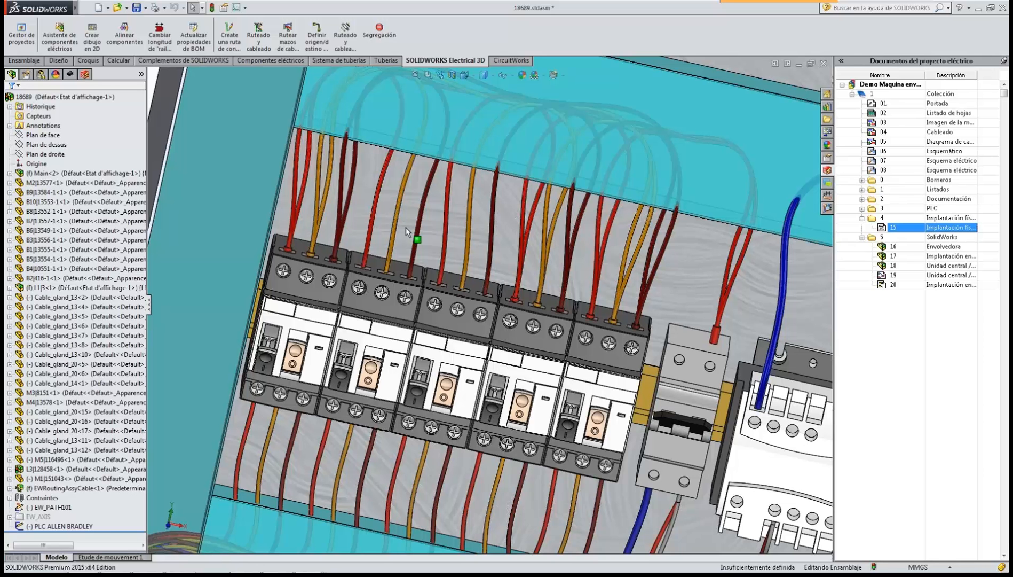
scroll(601, 320, down, 2)
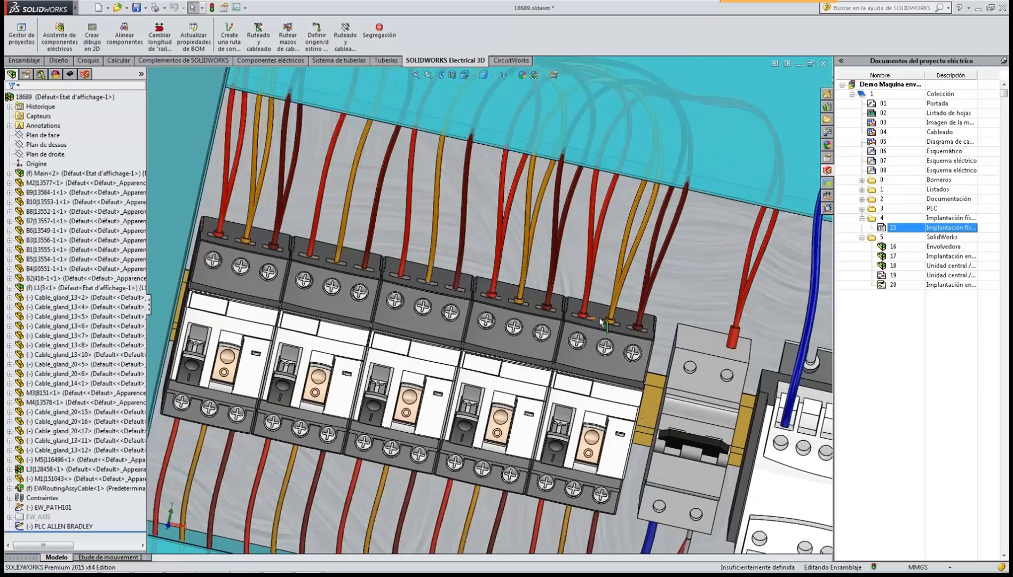
scroll(602, 321, down, 3)
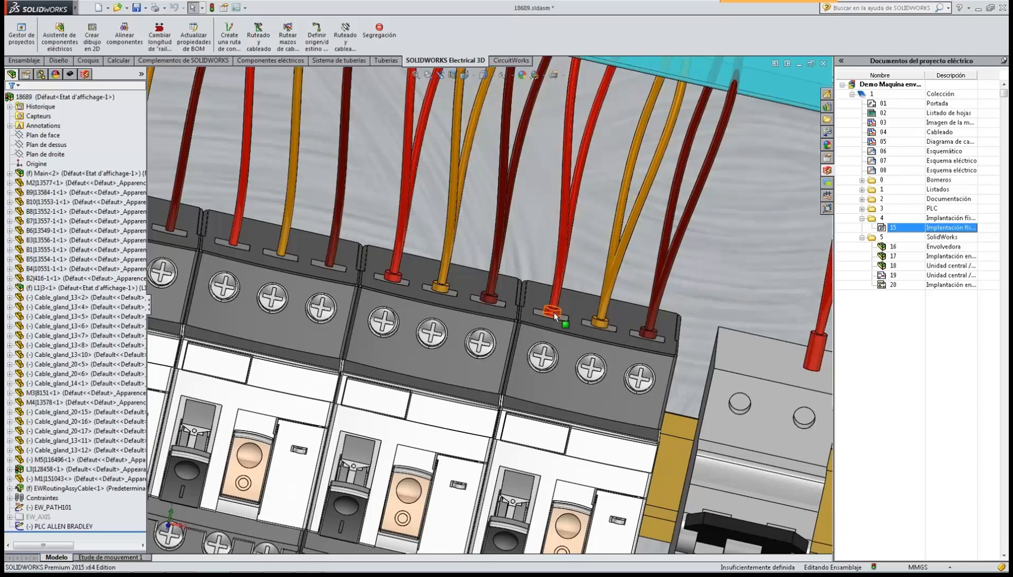
Show the whole machine from the front and examine the wiring of the contactors in the lower part of the cabinet.
click(465, 75)
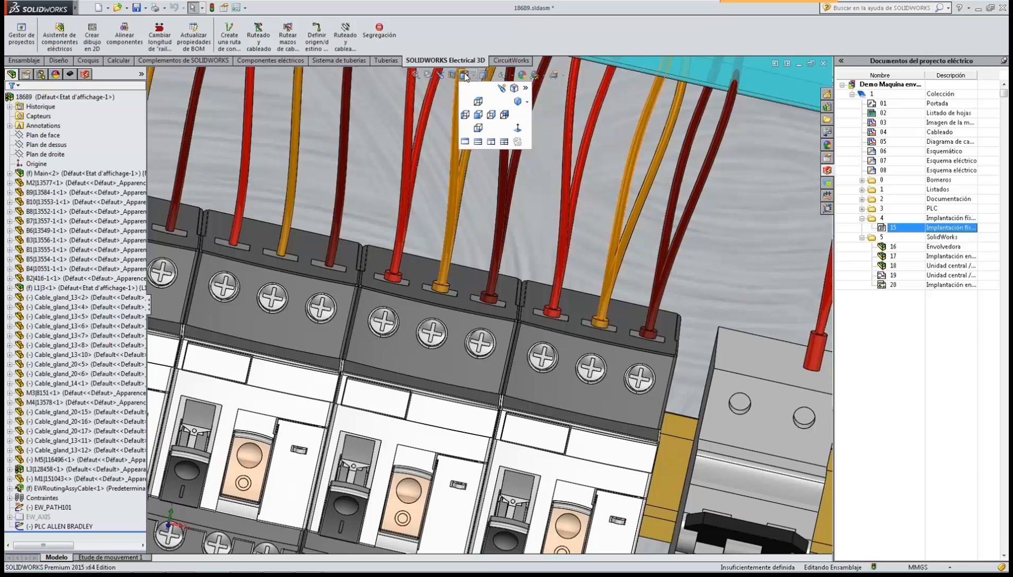
click(482, 116)
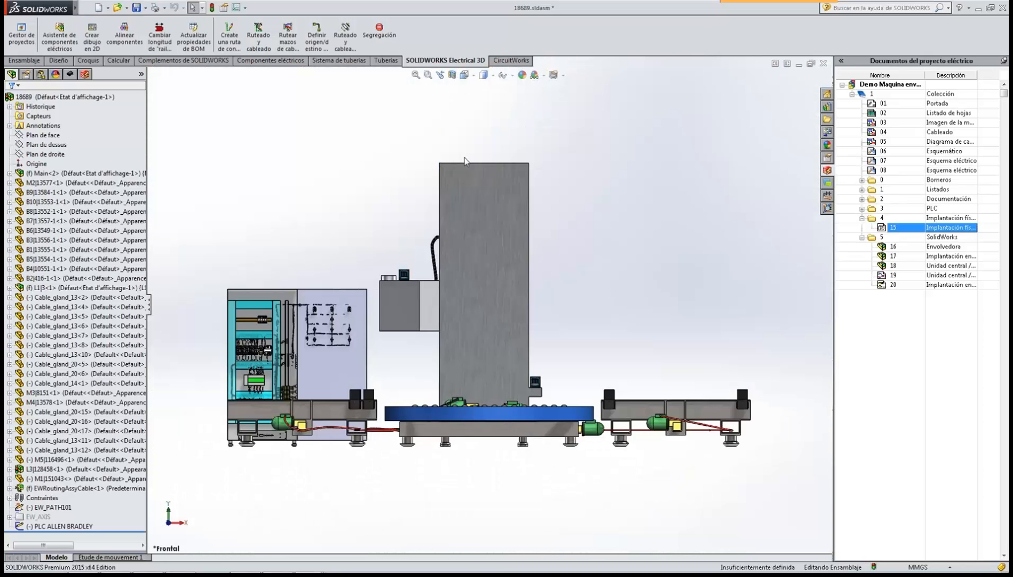
middle_drag(344, 347, 358, 366)
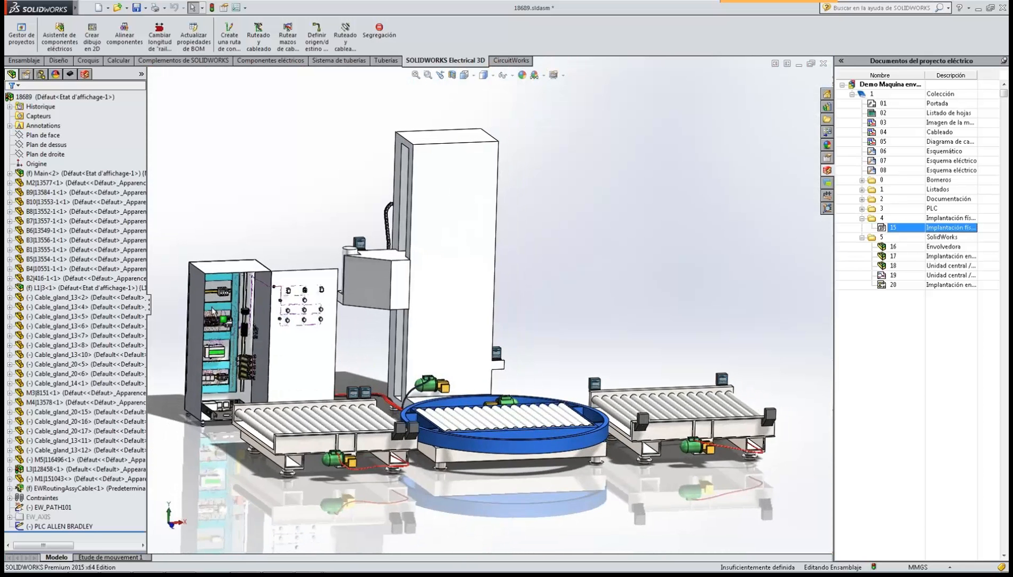
scroll(212, 312, down, 5)
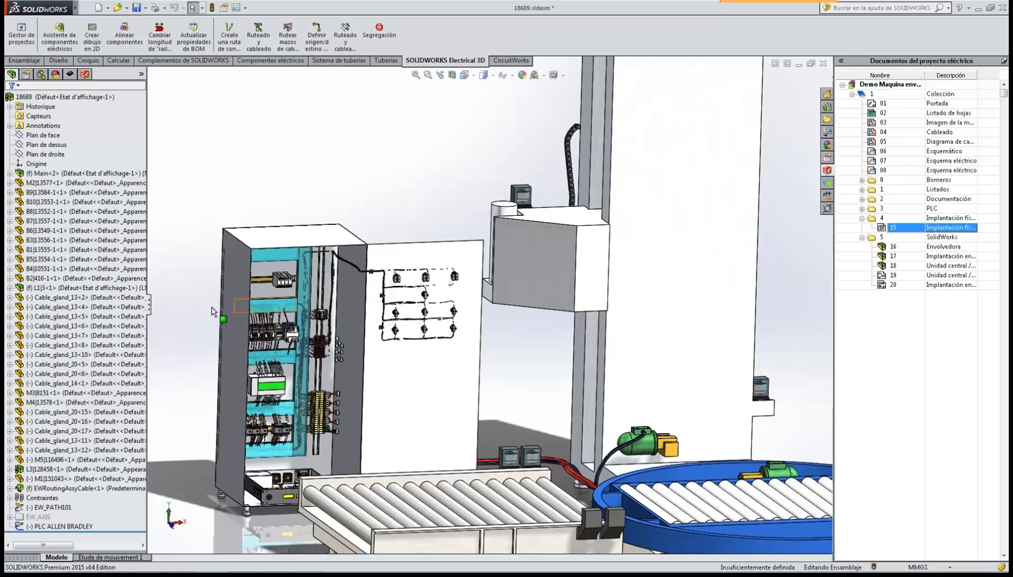
middle_drag(212, 335, 204, 377)
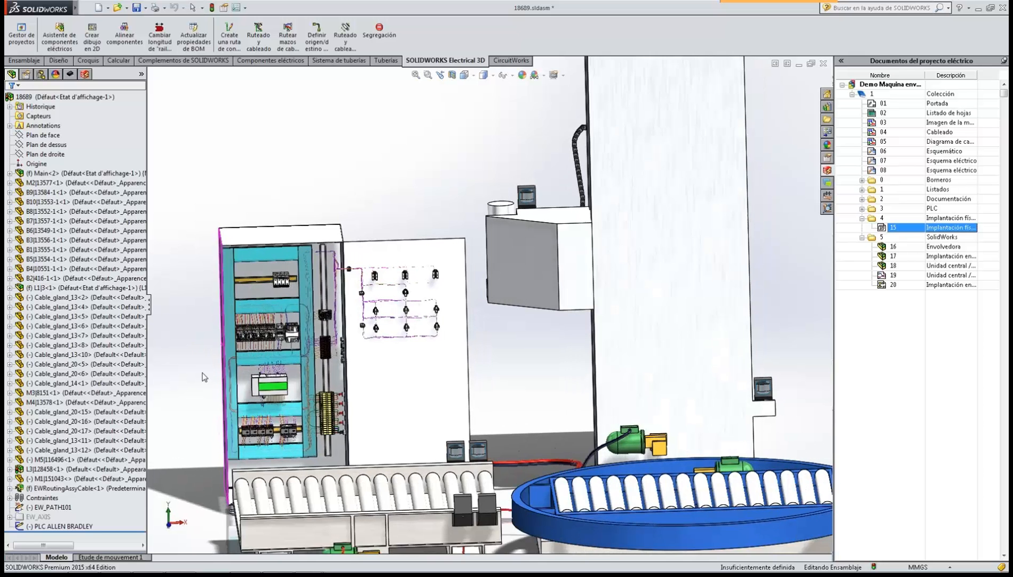
scroll(271, 442, down, 10)
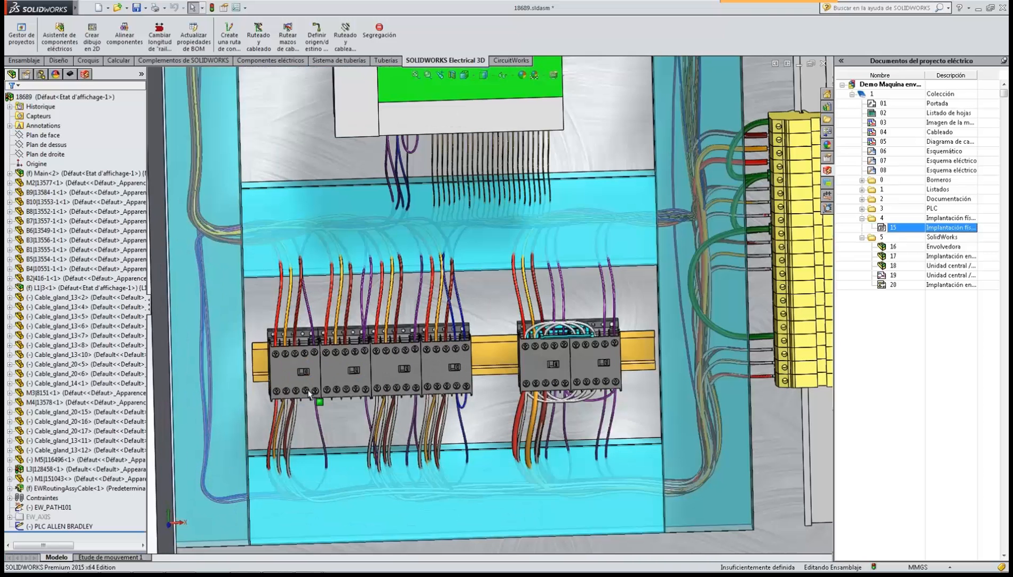